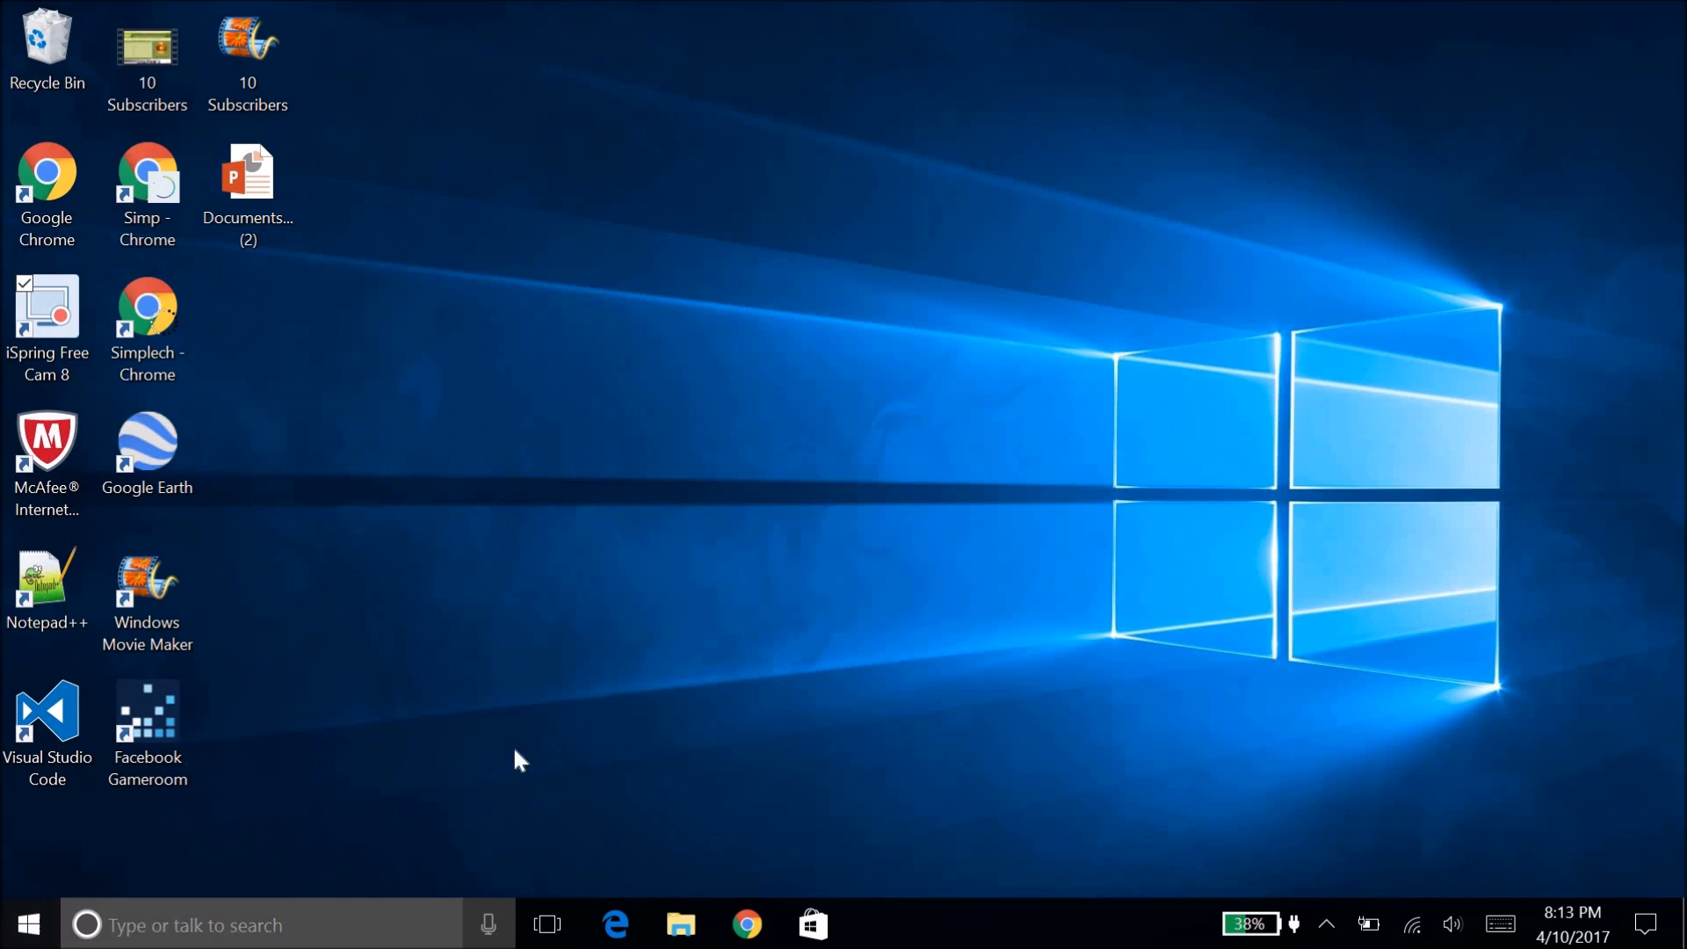
# Step: Open Google Chrome in a maximized window and remove the Google Accounts shortcut from the new tab page
pyautogui.click(747, 923)
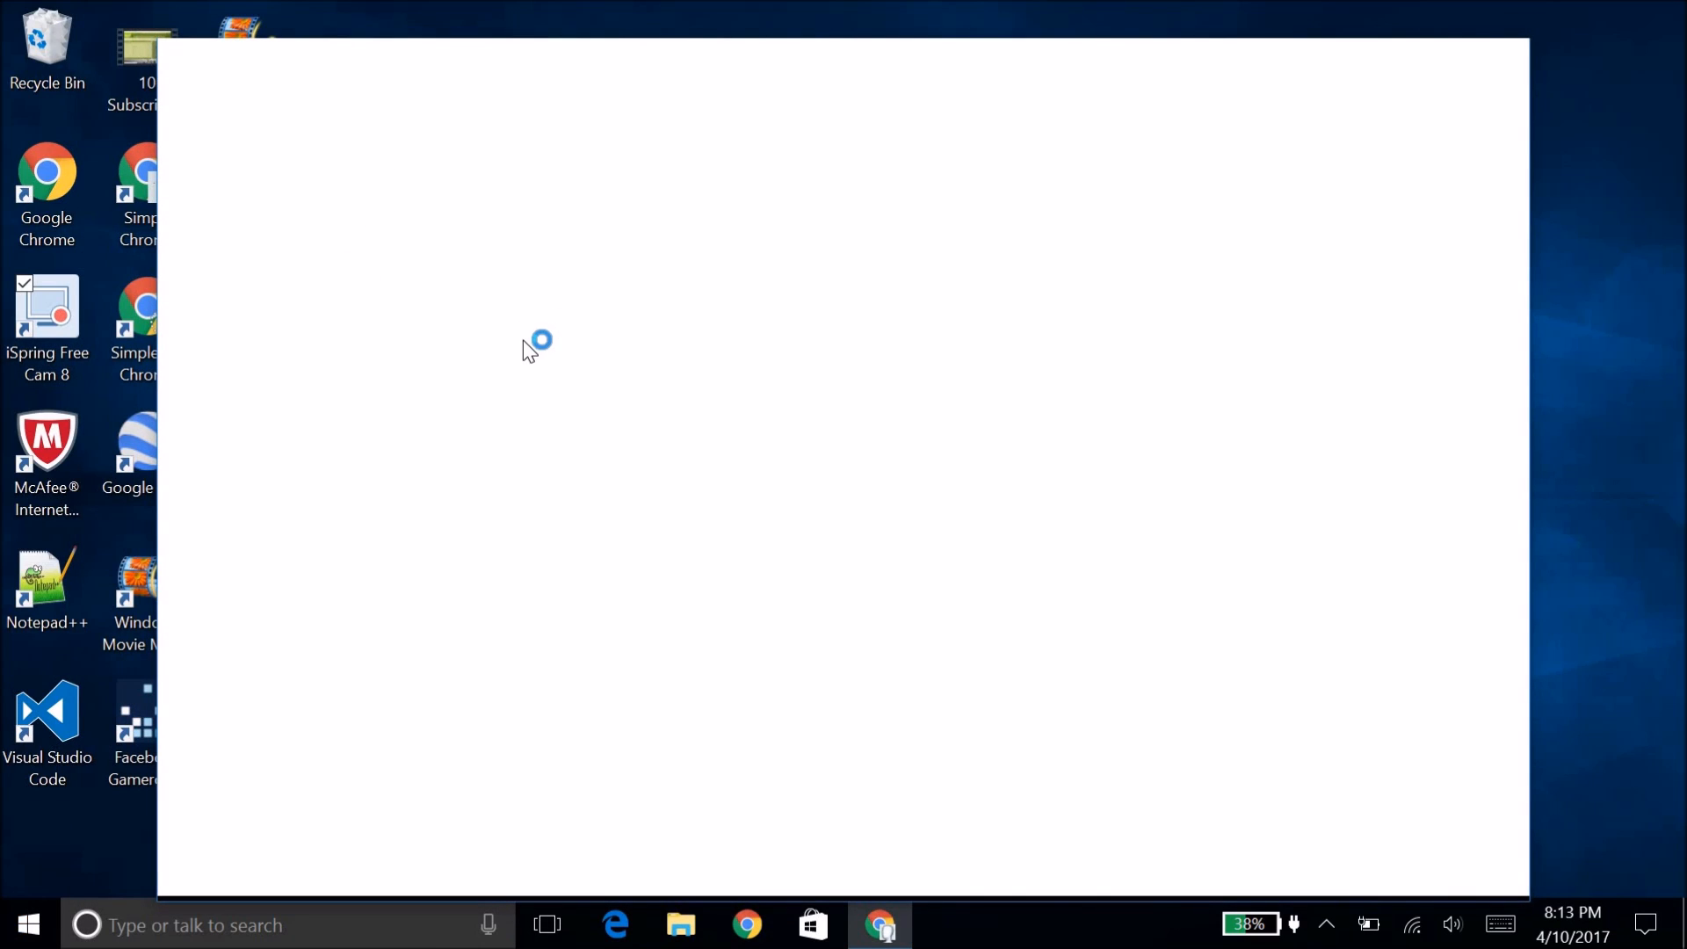
pyautogui.click(1466, 54)
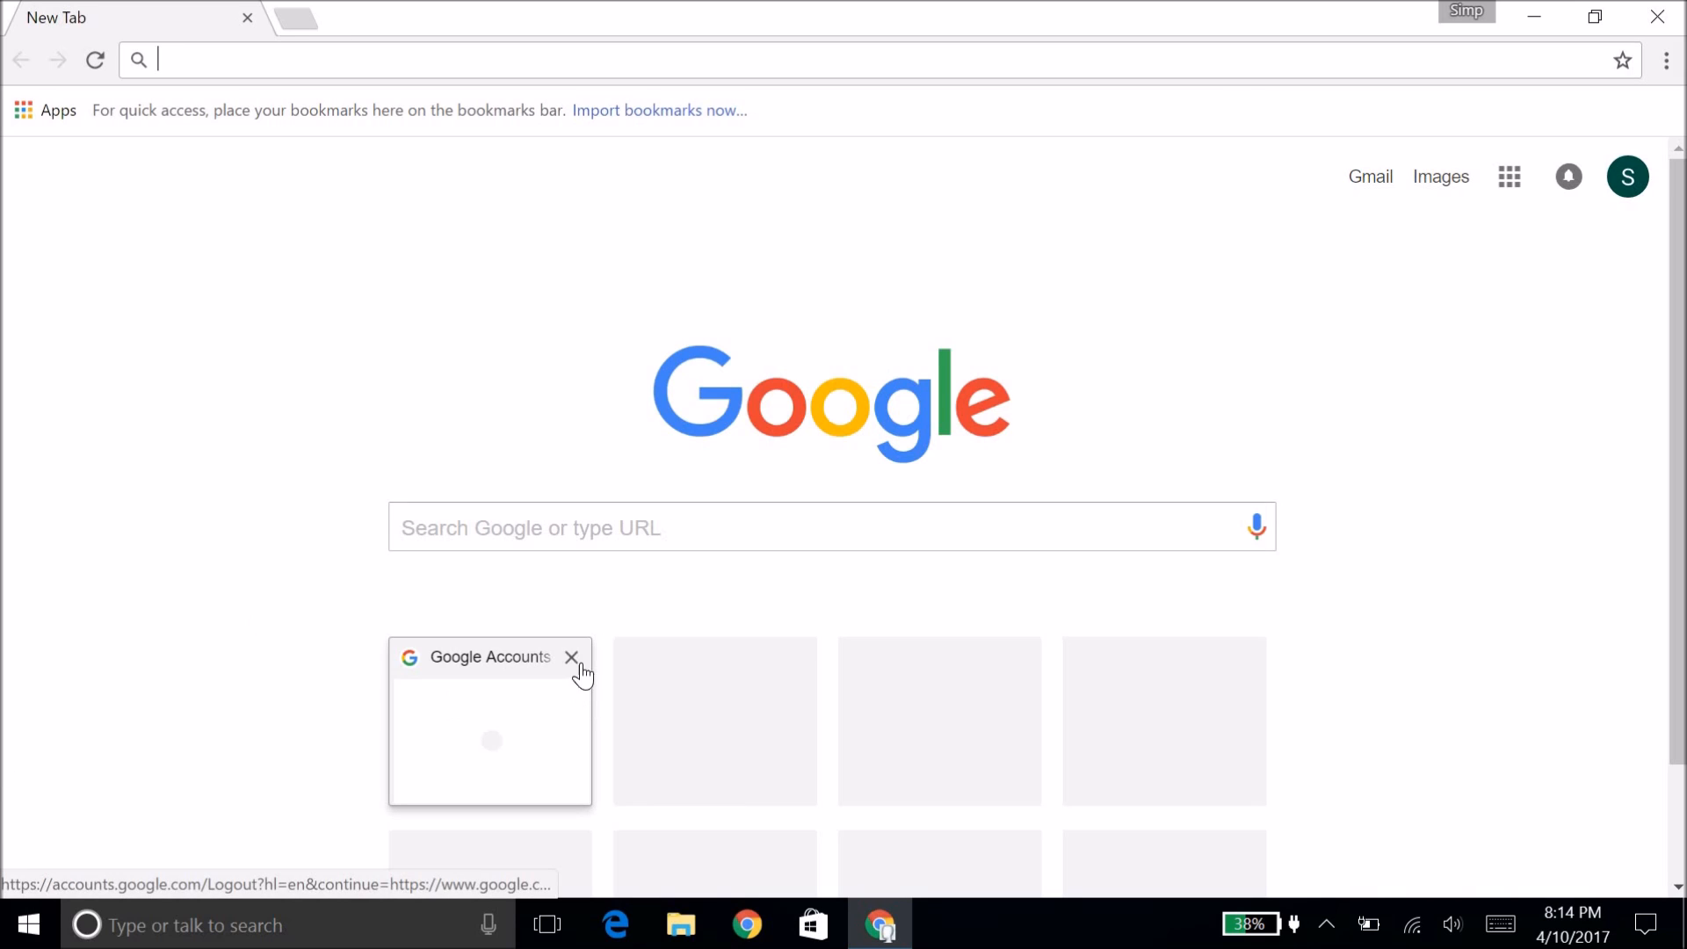
pyautogui.click(576, 655)
# Step: Open YouTube from the Google apps and go to the account's own channel page to see the channel art area
pyautogui.click(1510, 176)
pyautogui.click(1336, 466)
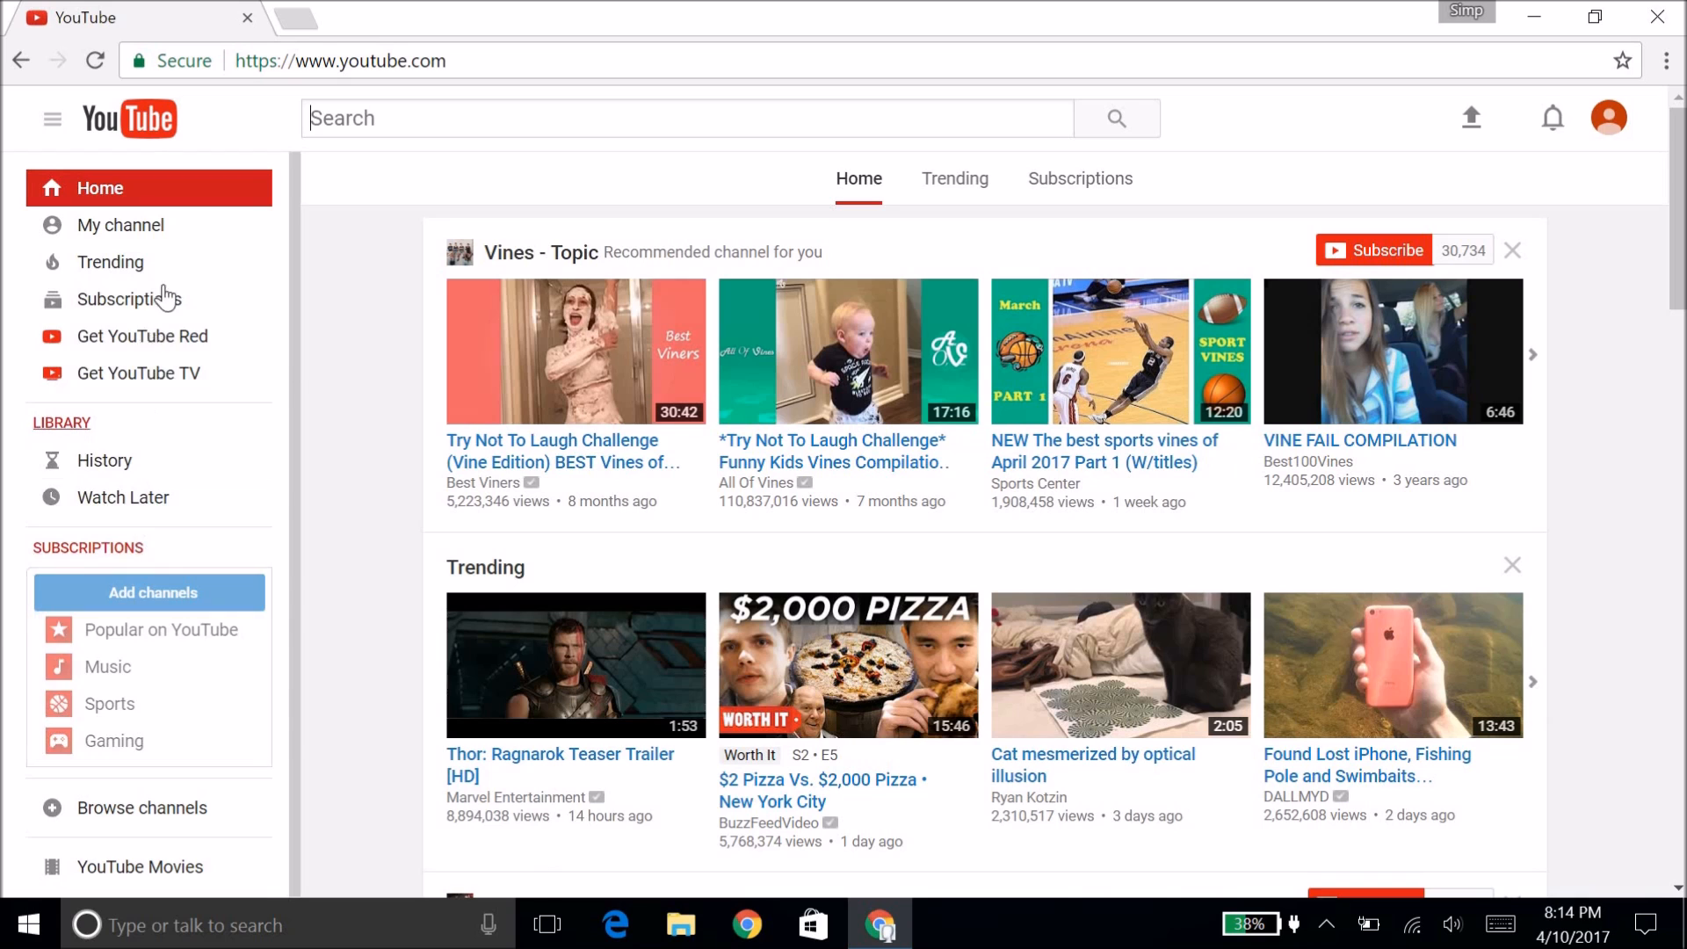
pyautogui.click(192, 237)
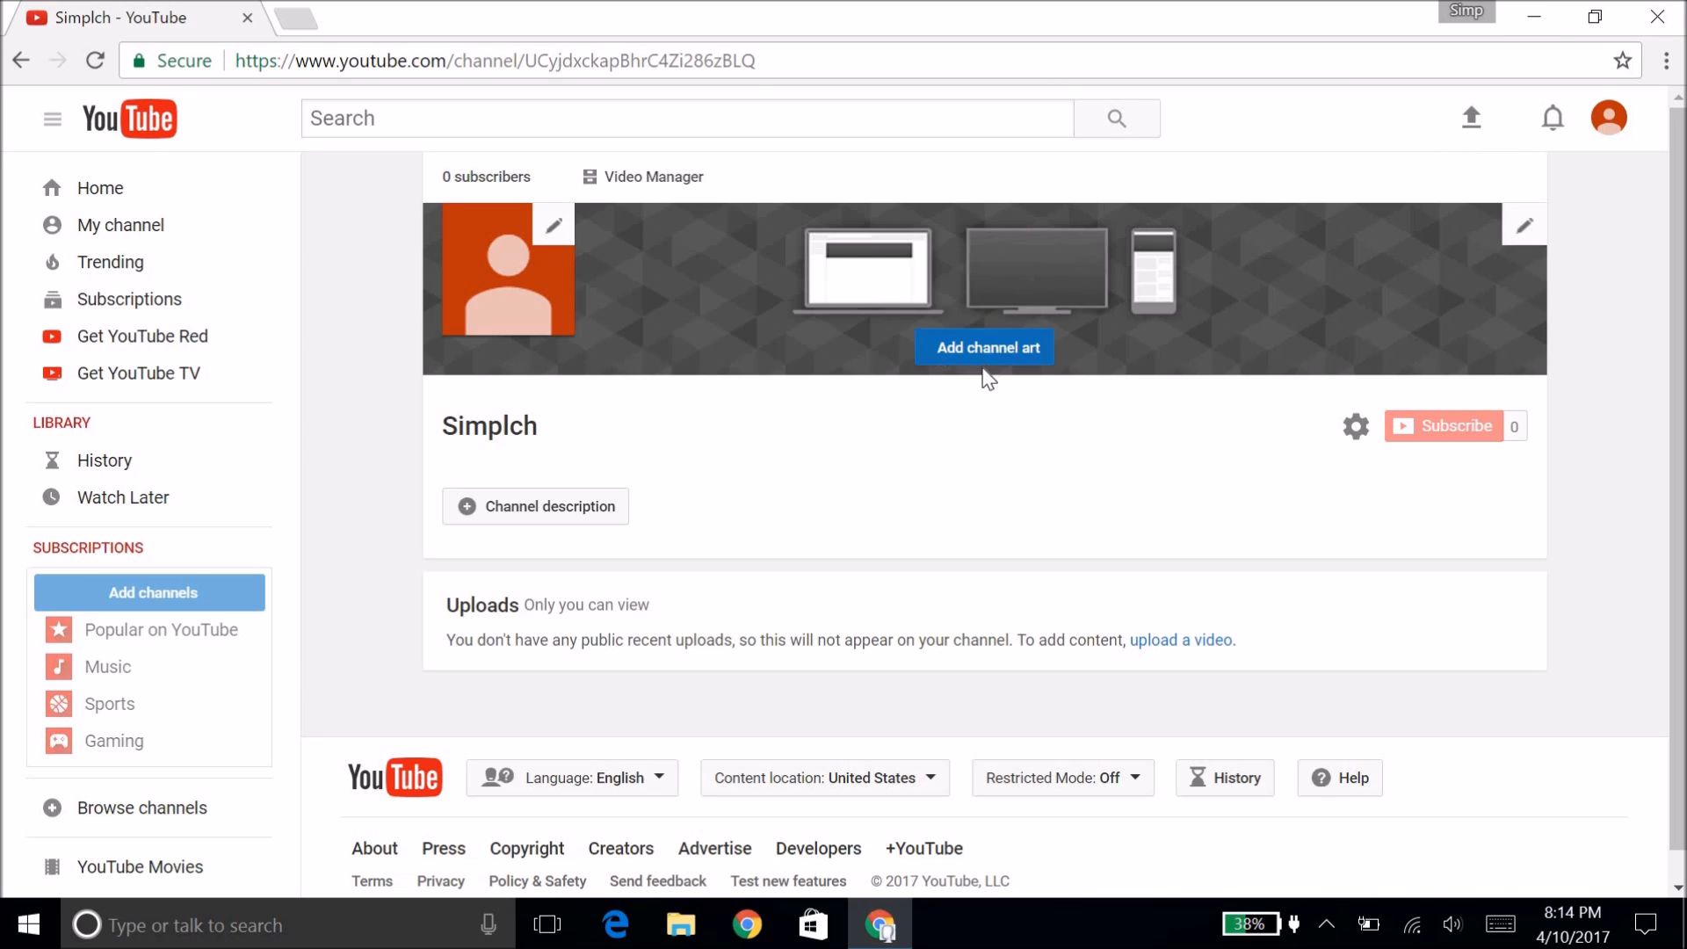
pyautogui.moveTo(1539, 230)
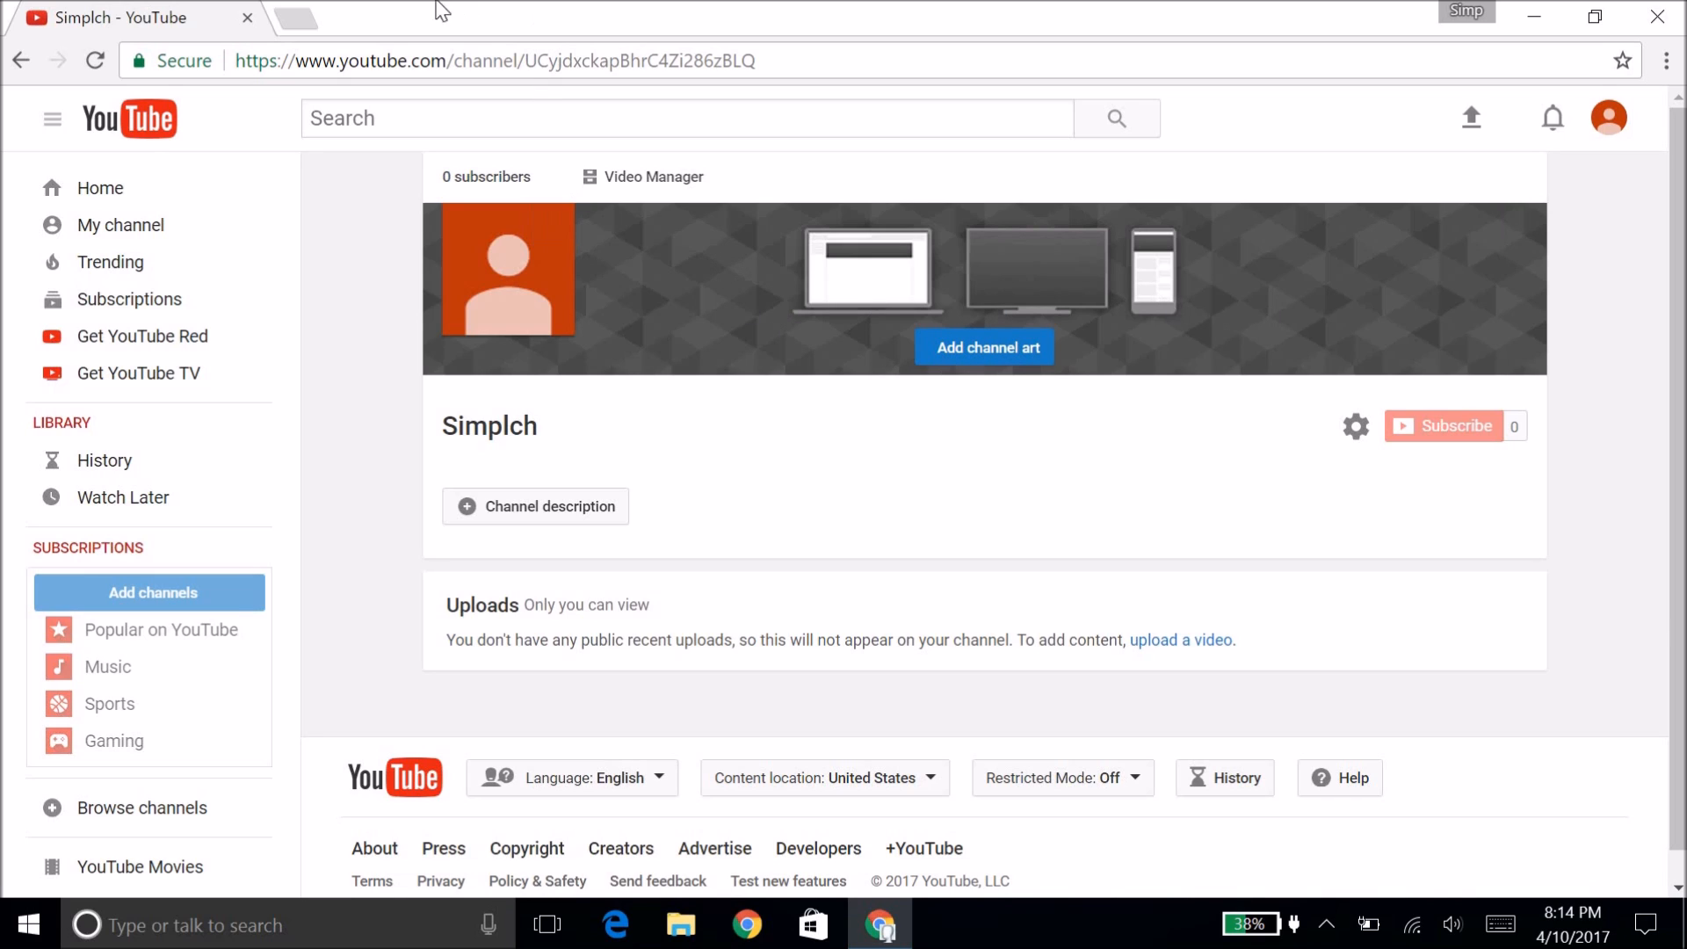
# Step: Search the web for "panzoid backrounder" in a new browser tab and open Panzoid's Backgrounder 3 tool
pyautogui.click(296, 19)
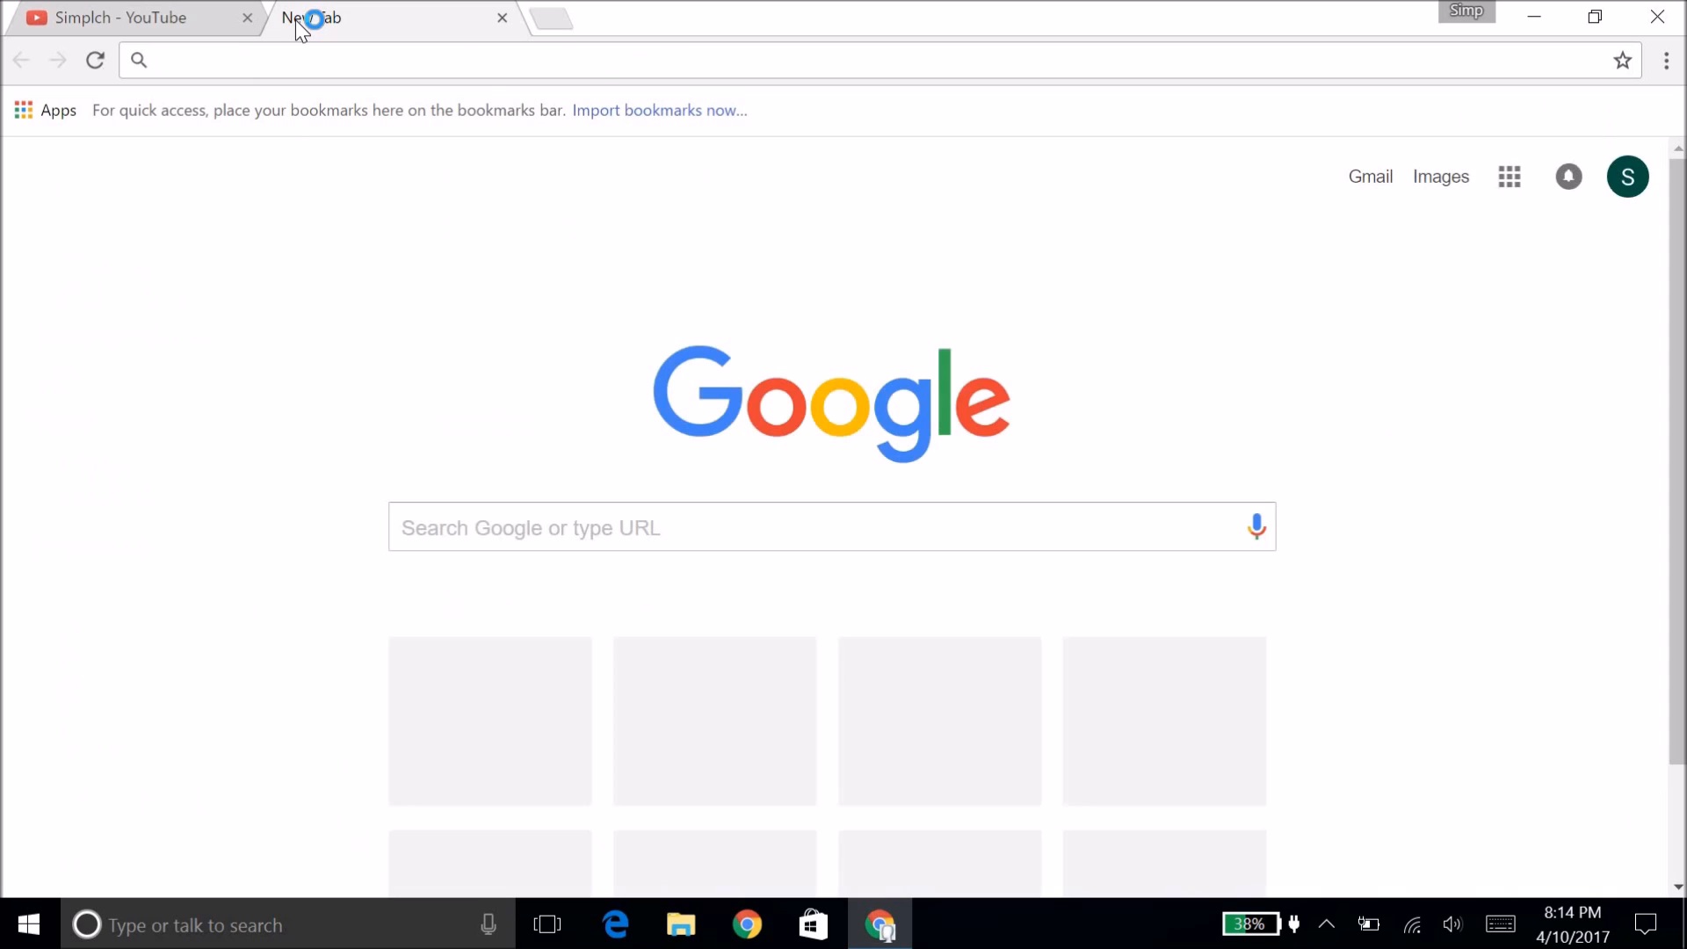
pyautogui.write('panzoid')
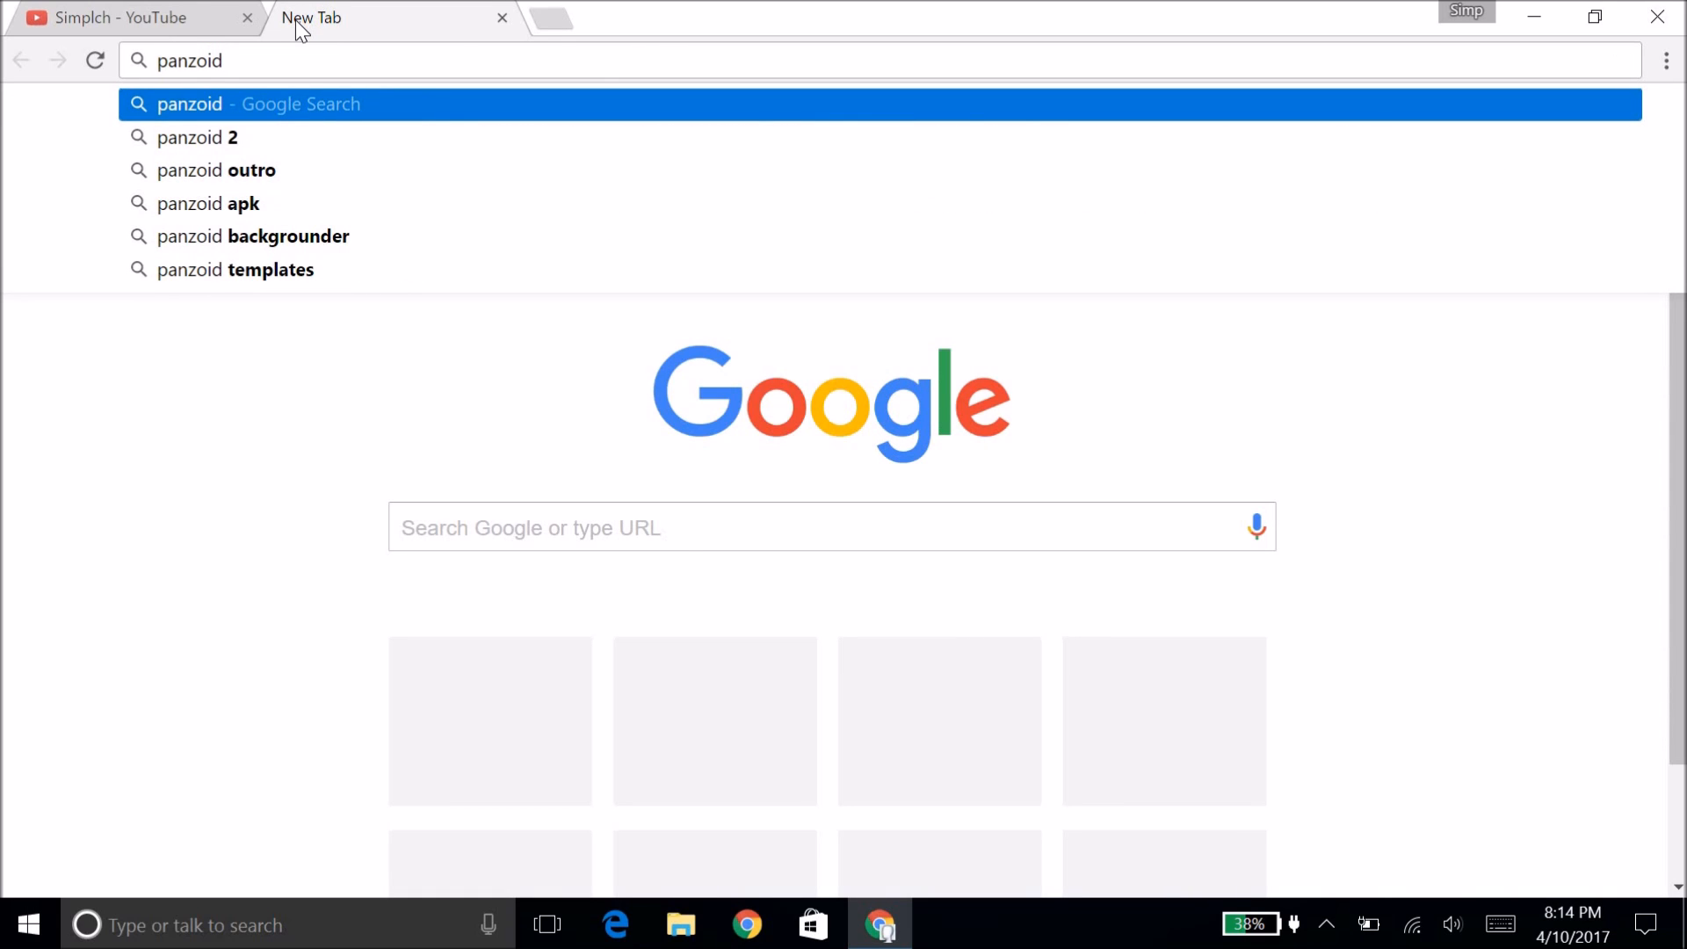
pyautogui.write(' backrounder')
pyautogui.press('Return')
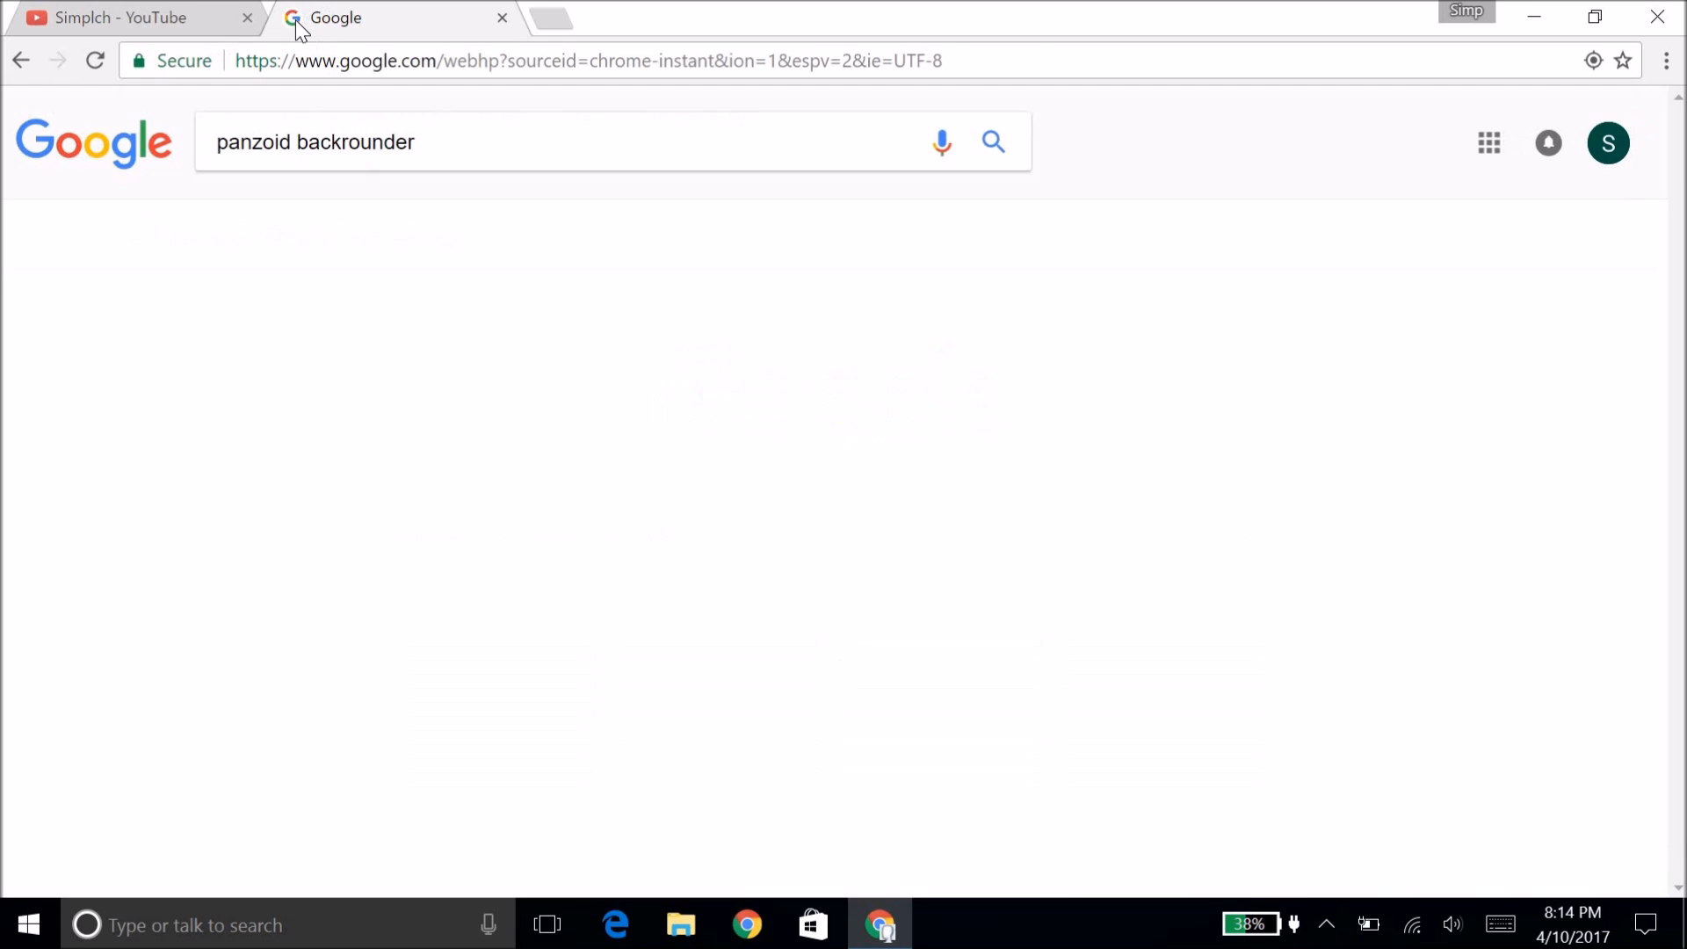
pyautogui.click(488, 367)
pyautogui.click(393, 330)
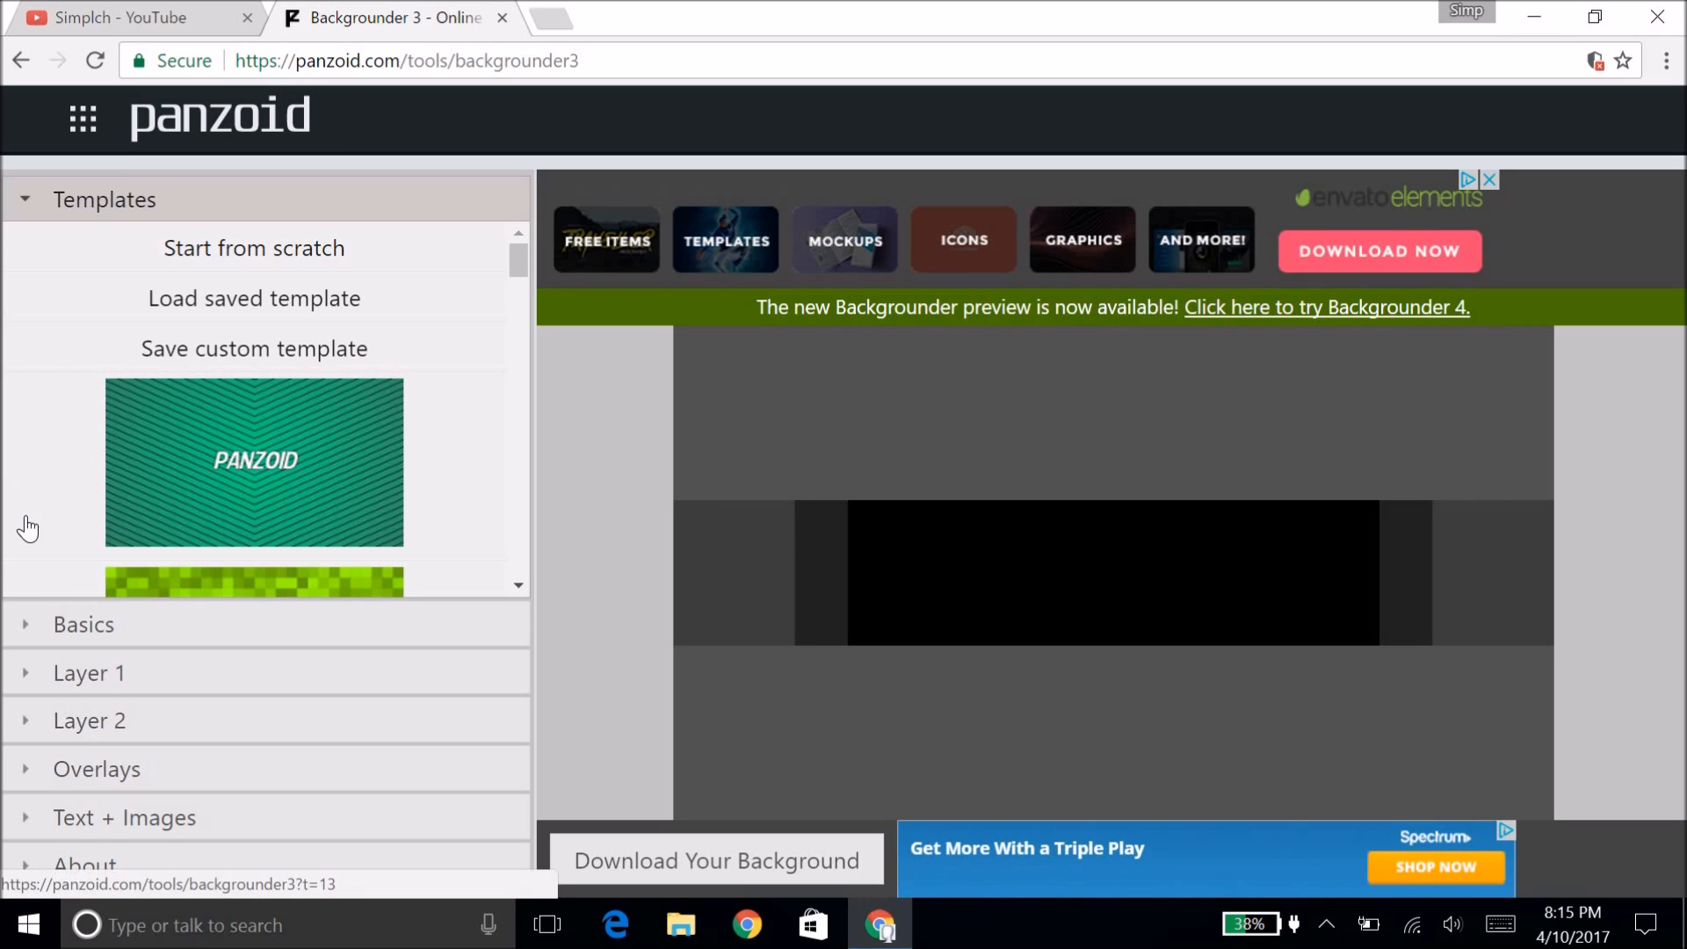
# Step: Choose YouTube One as the background type in the basic settings
pyautogui.scroll(-1, 55, 576)
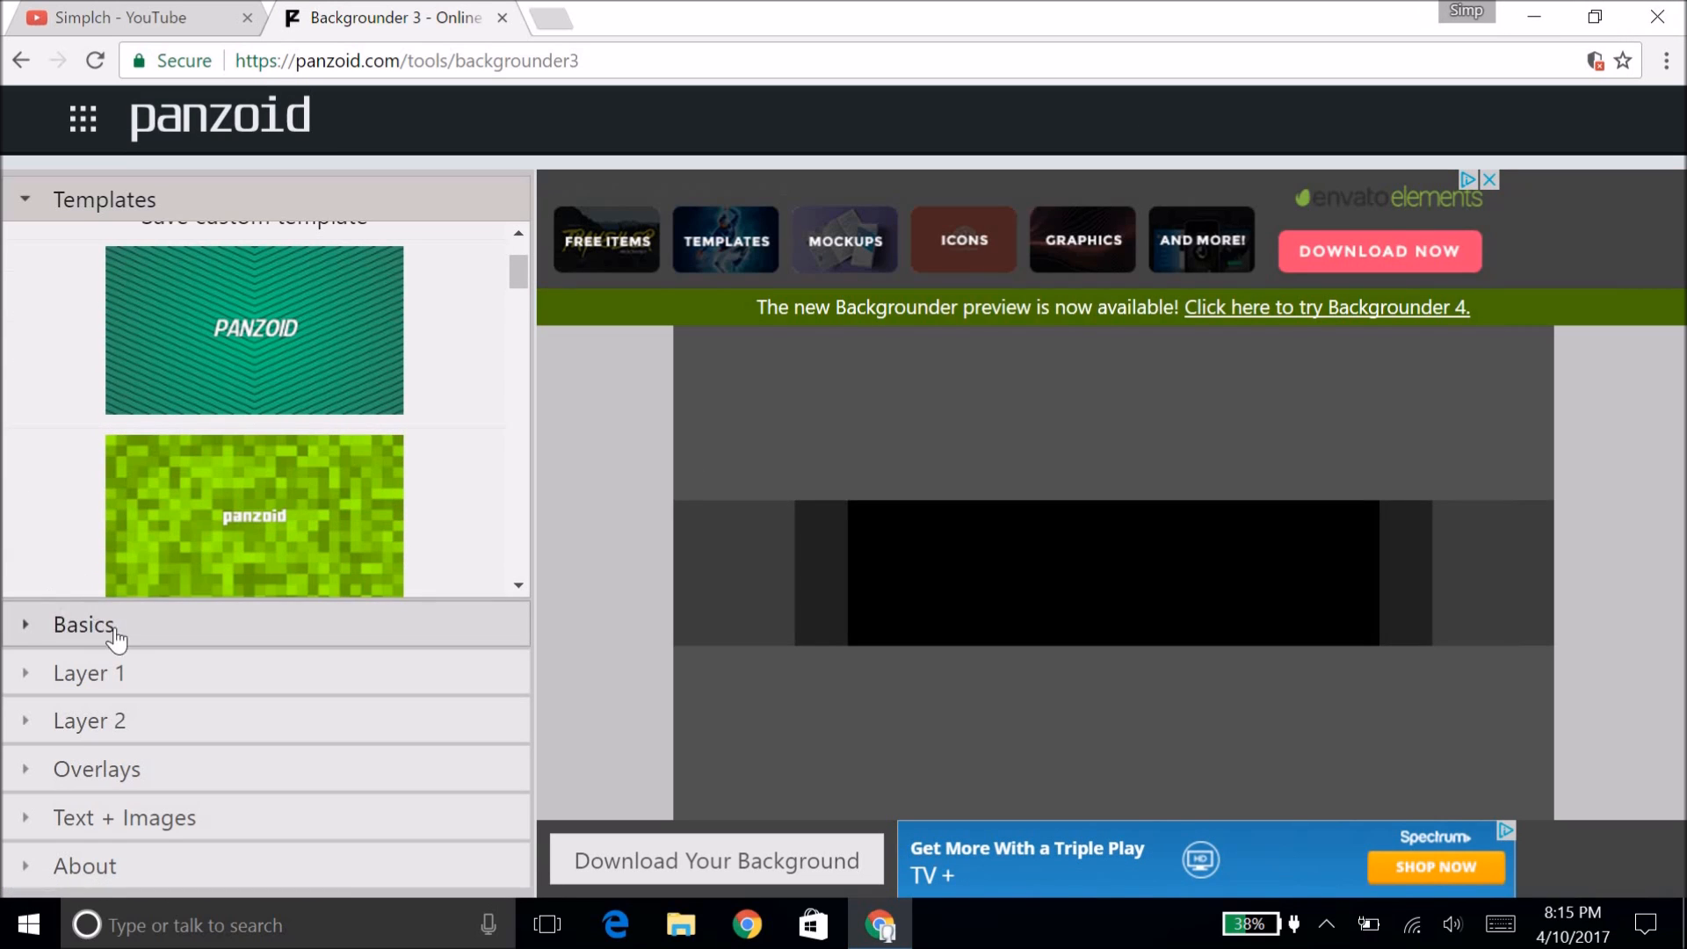
pyautogui.click(93, 626)
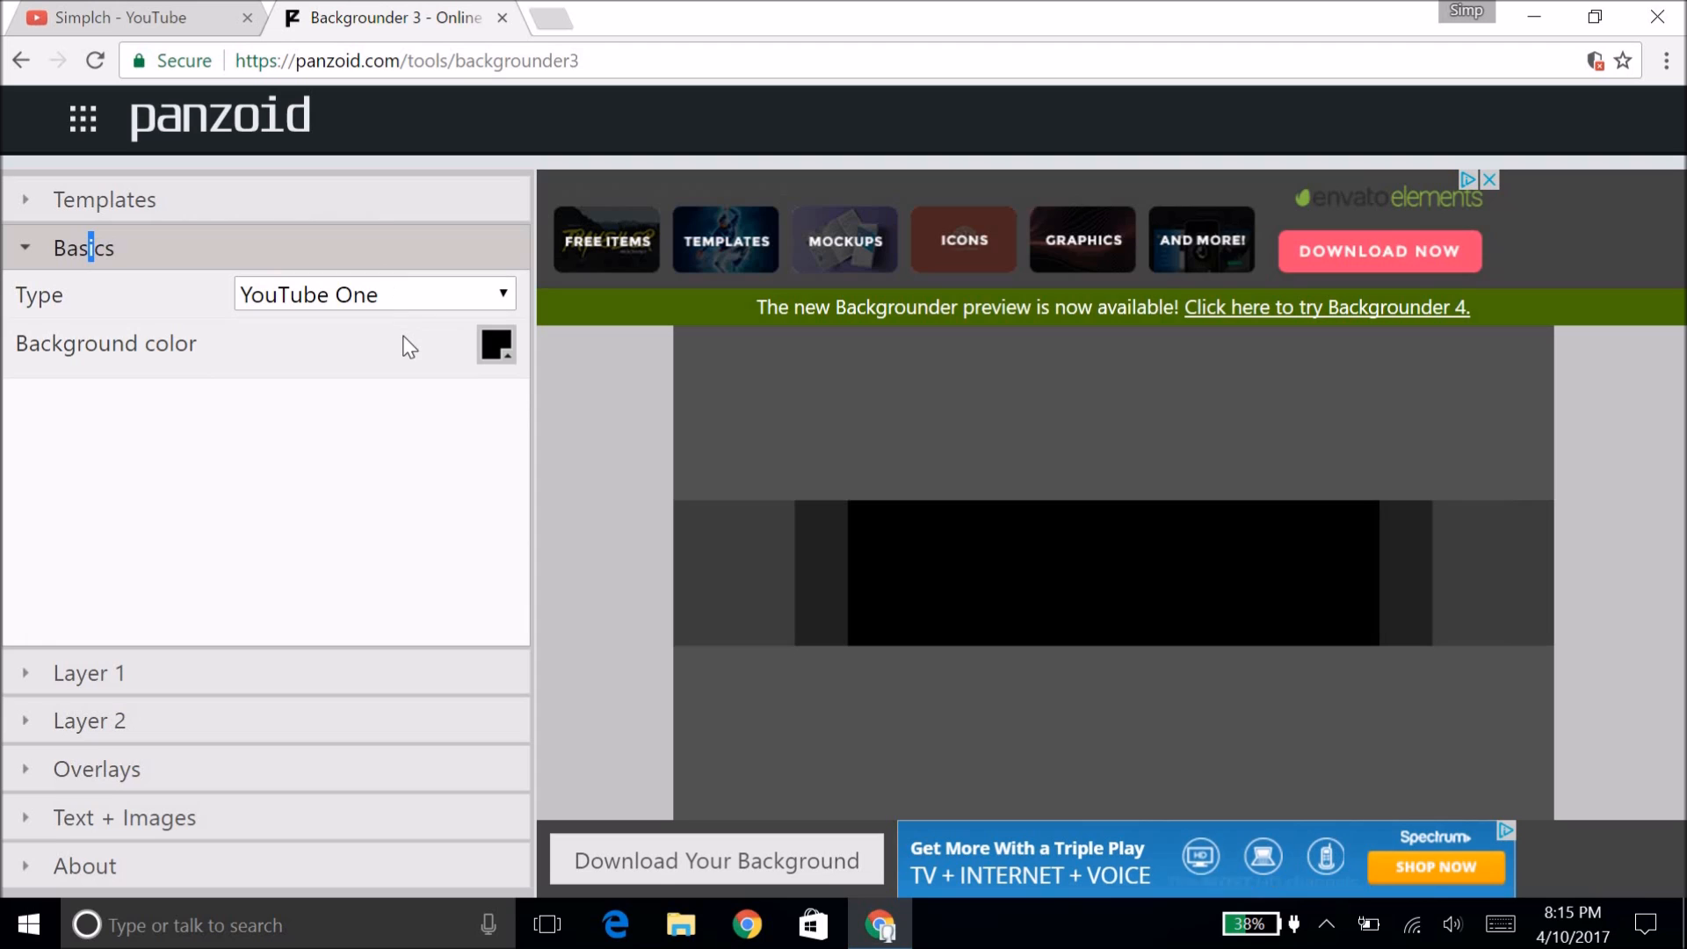
pyautogui.click(396, 296)
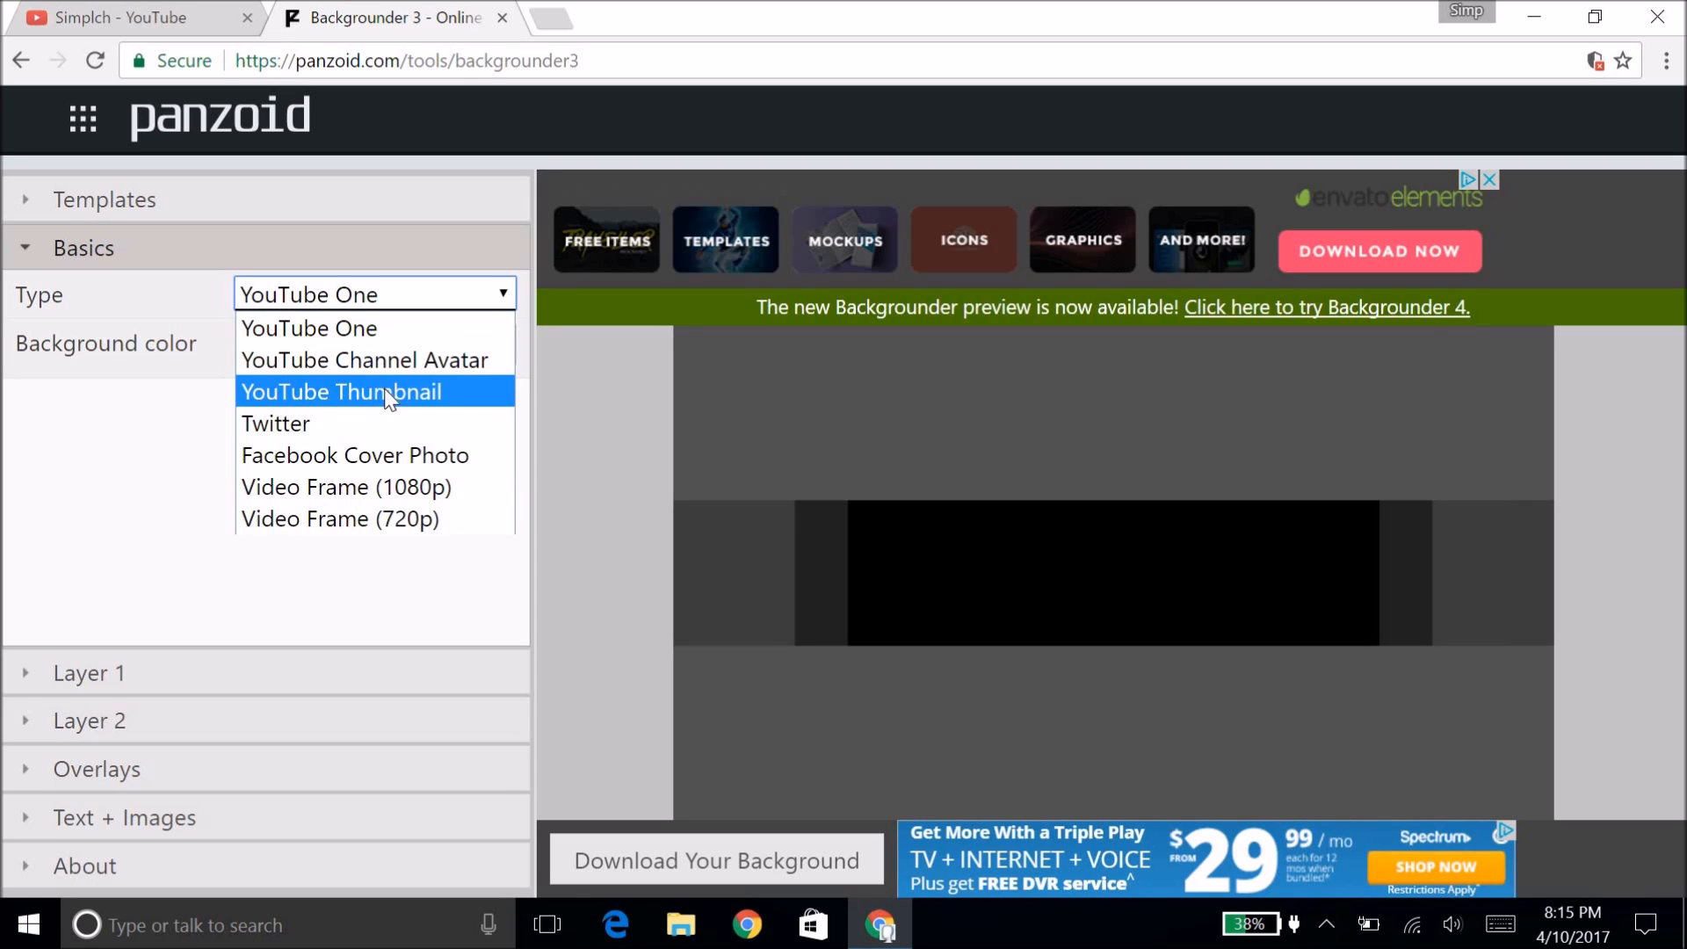
pyautogui.click(327, 327)
# Step: Set the background color to a fully saturated blue, hex 0024ff
pyautogui.click(509, 347)
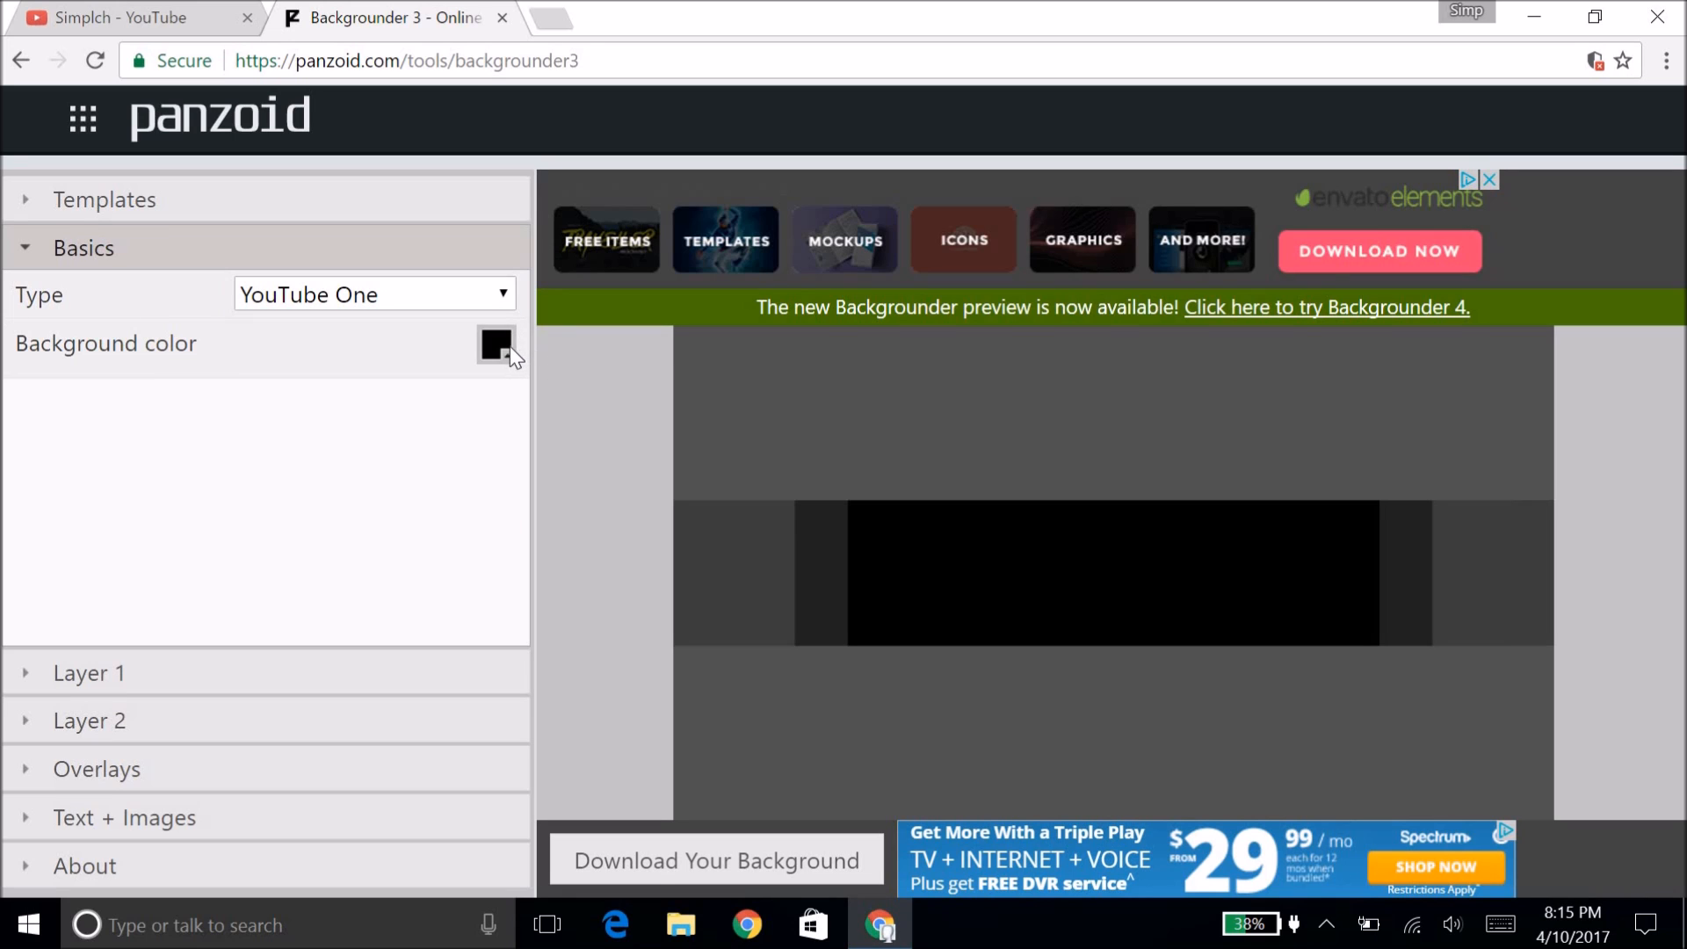
pyautogui.moveTo(570, 548)
pyautogui.mouseDown()
pyautogui.moveTo(604, 520)
pyautogui.moveTo(651, 591)
pyautogui.moveTo(756, 554)
pyautogui.mouseUp()
pyautogui.moveTo(875, 484); pyautogui.dragTo(873, 482)
pyautogui.moveTo(838, 367)
pyautogui.mouseDown()
pyautogui.moveTo(1020, 219)
pyautogui.moveTo(996, 731)
pyautogui.moveTo(1010, 791)
pyautogui.mouseUp()
pyautogui.click(1049, 859)
pyautogui.click(496, 345)
pyautogui.click(790, 499)
pyautogui.click(870, 484)
pyautogui.moveTo(839, 369)
pyautogui.mouseDown()
pyautogui.moveTo(926, 343)
pyautogui.moveTo(892, 339)
pyautogui.moveTo(824, 374)
pyautogui.moveTo(846, 398)
pyautogui.moveTo(834, 347)
pyautogui.mouseUp()
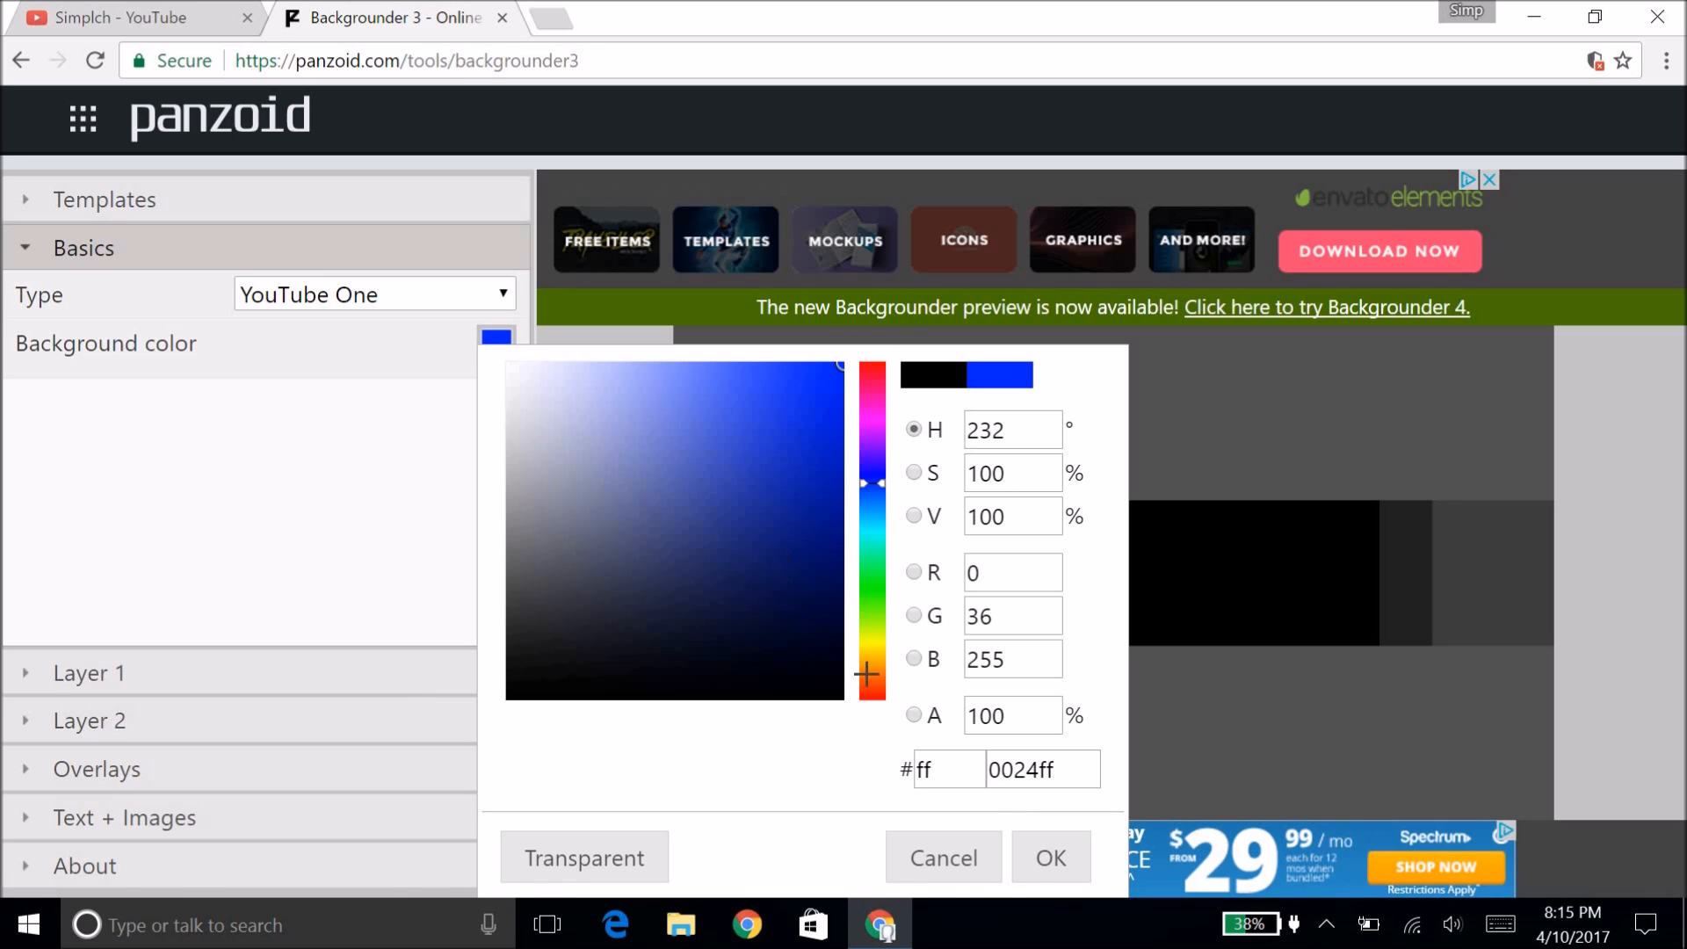
pyautogui.click(1040, 862)
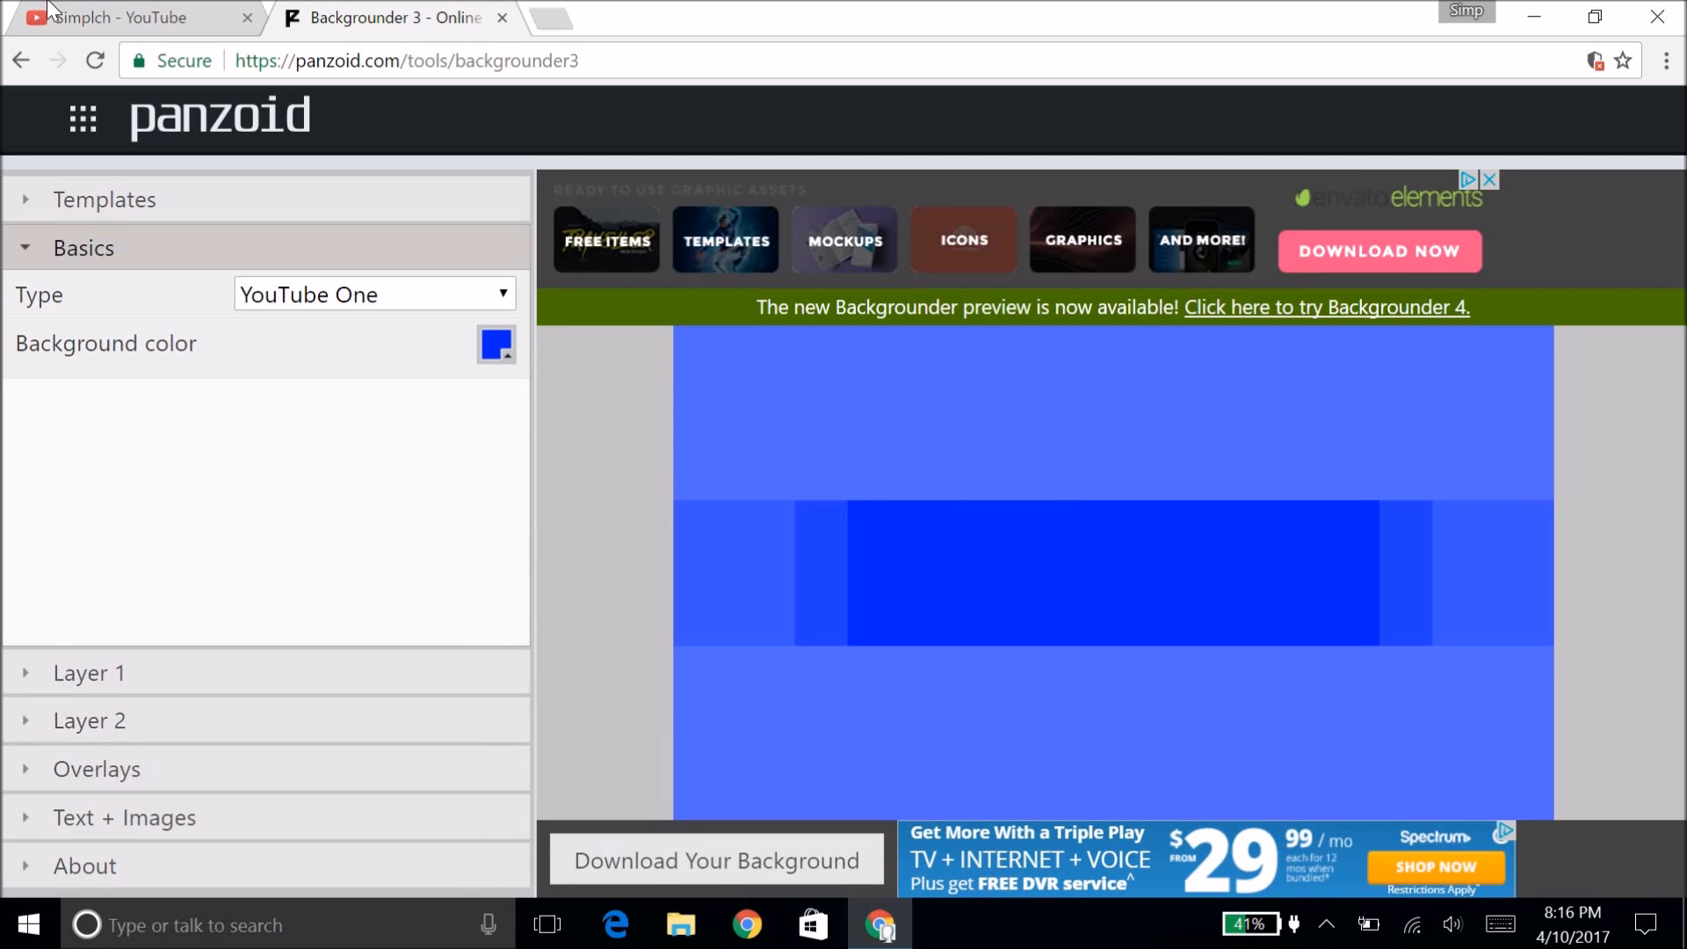
# Step: Browse the template gallery and load the teal template with white clouds
pyautogui.click(35, 201)
pyautogui.scroll(-6, 275, 468)
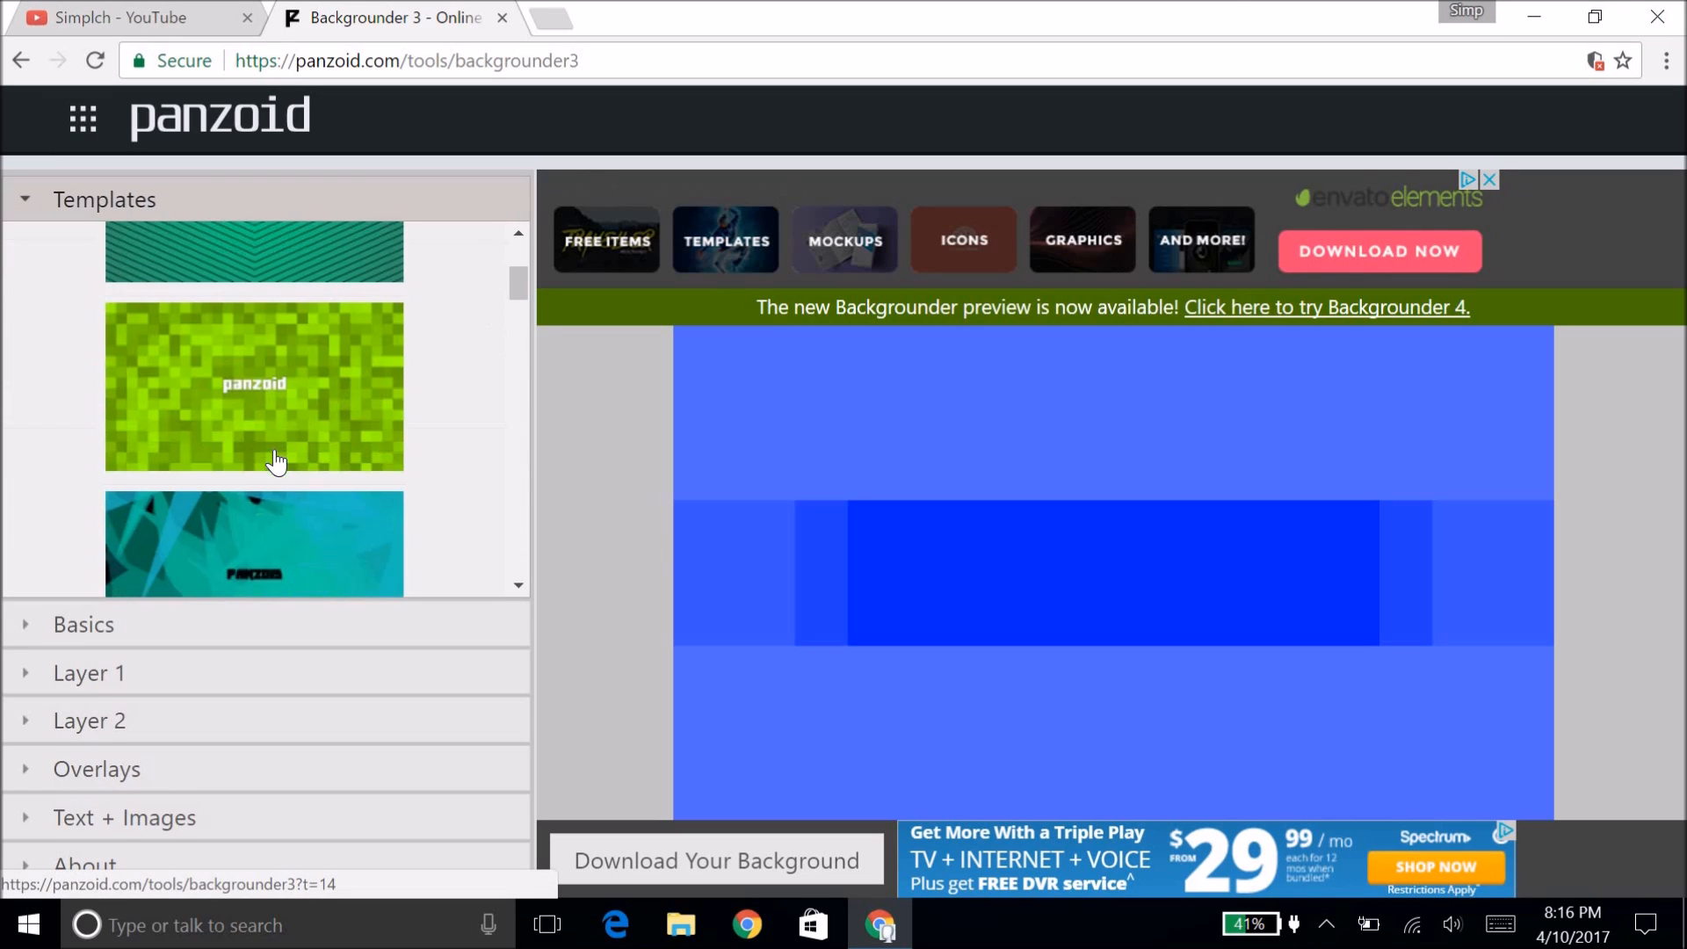
pyautogui.scroll(-8, 280, 470)
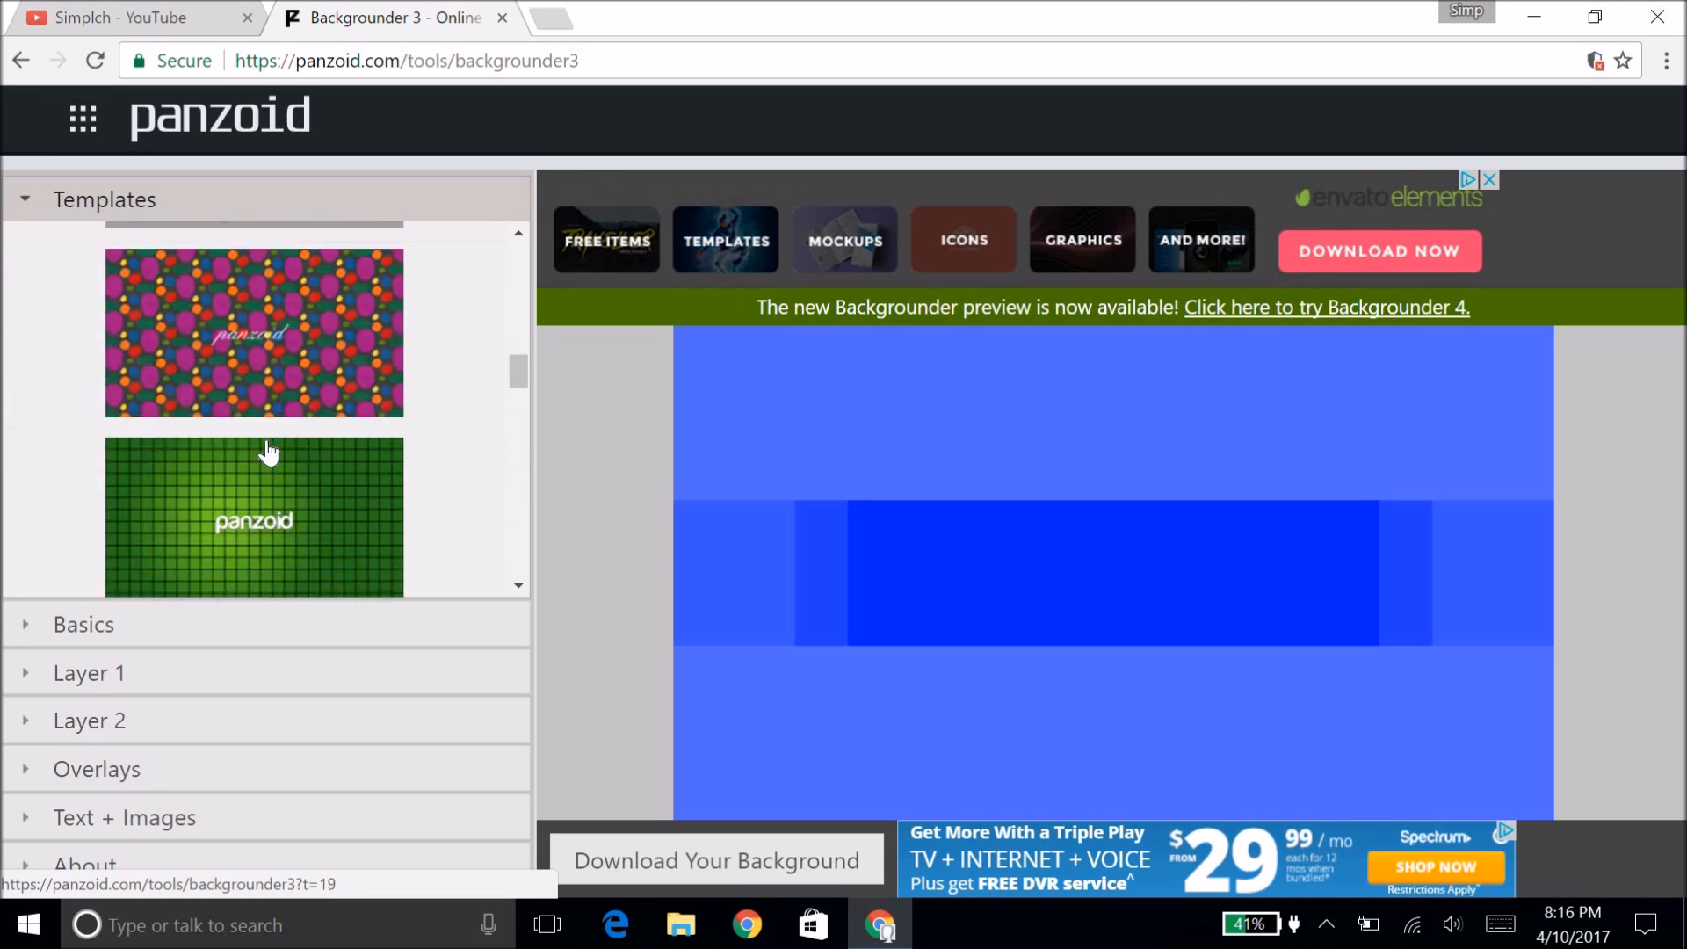
pyautogui.scroll(-9, 266, 444)
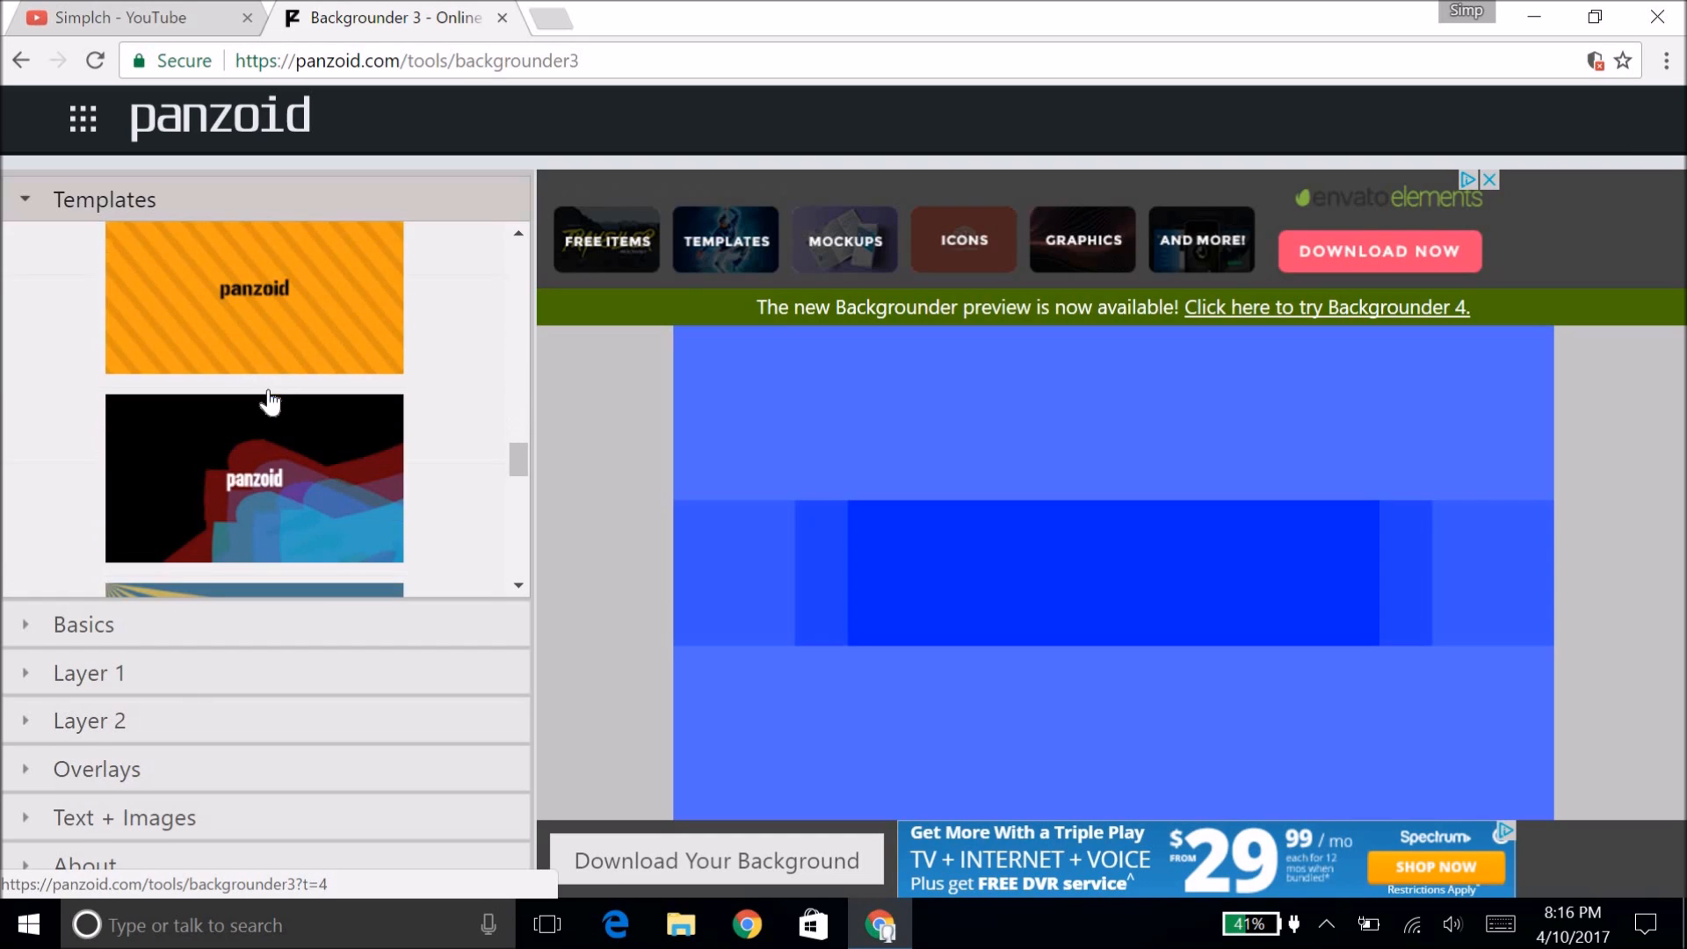
pyautogui.scroll(-8, 279, 365)
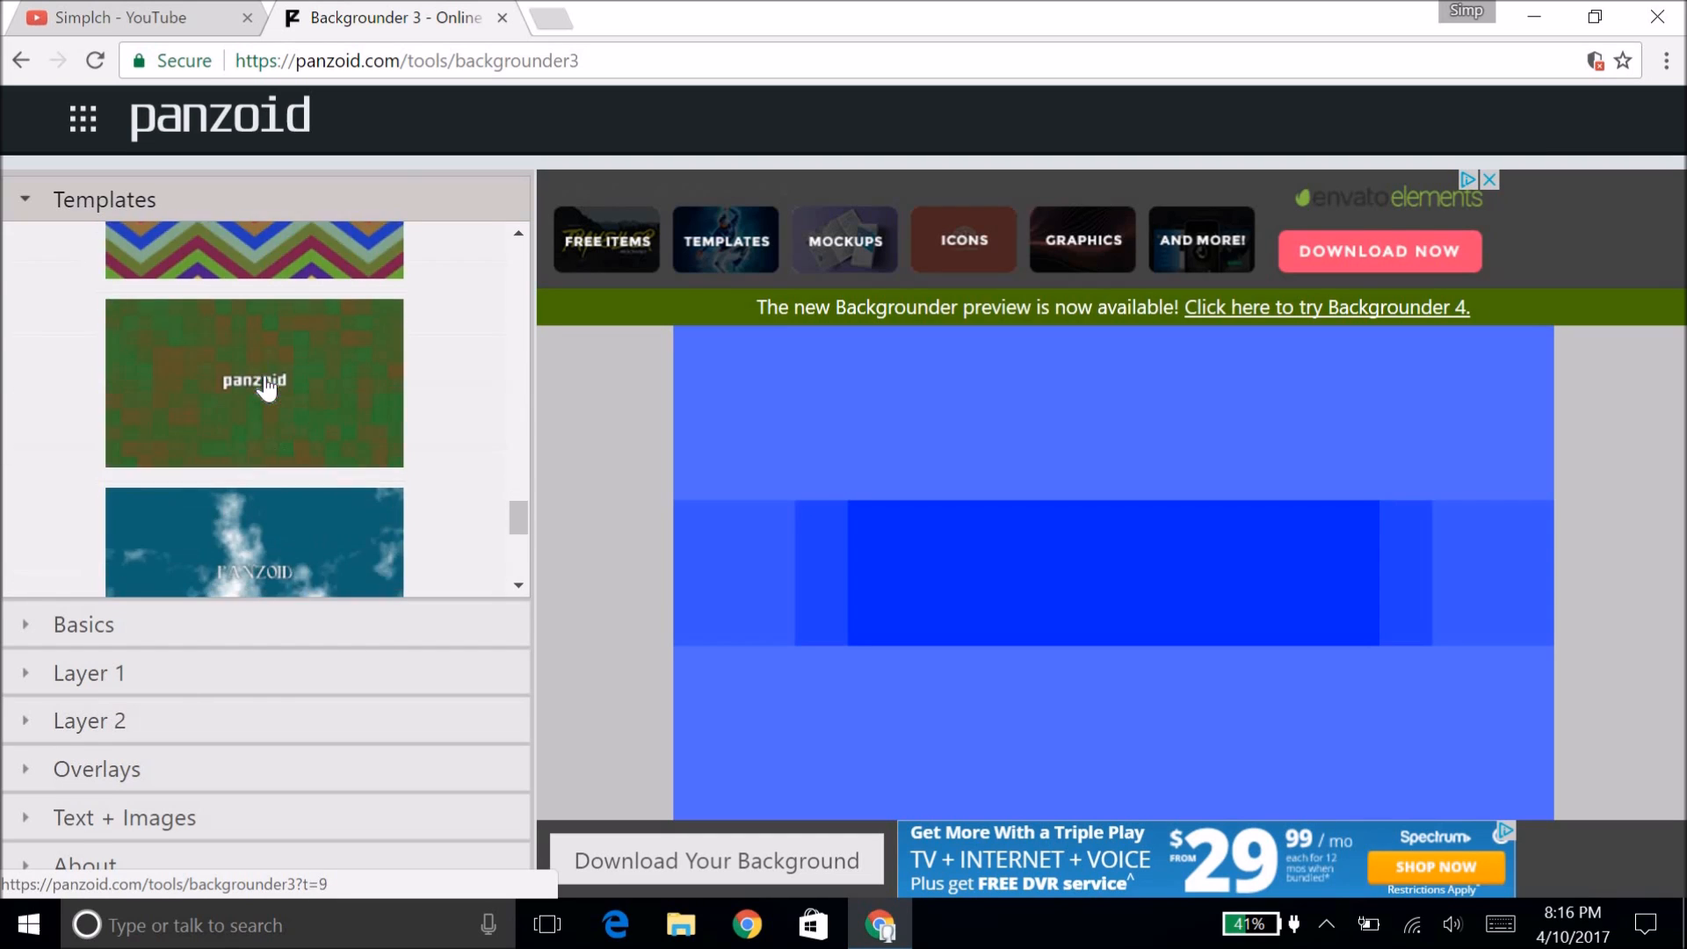
pyautogui.click(259, 351)
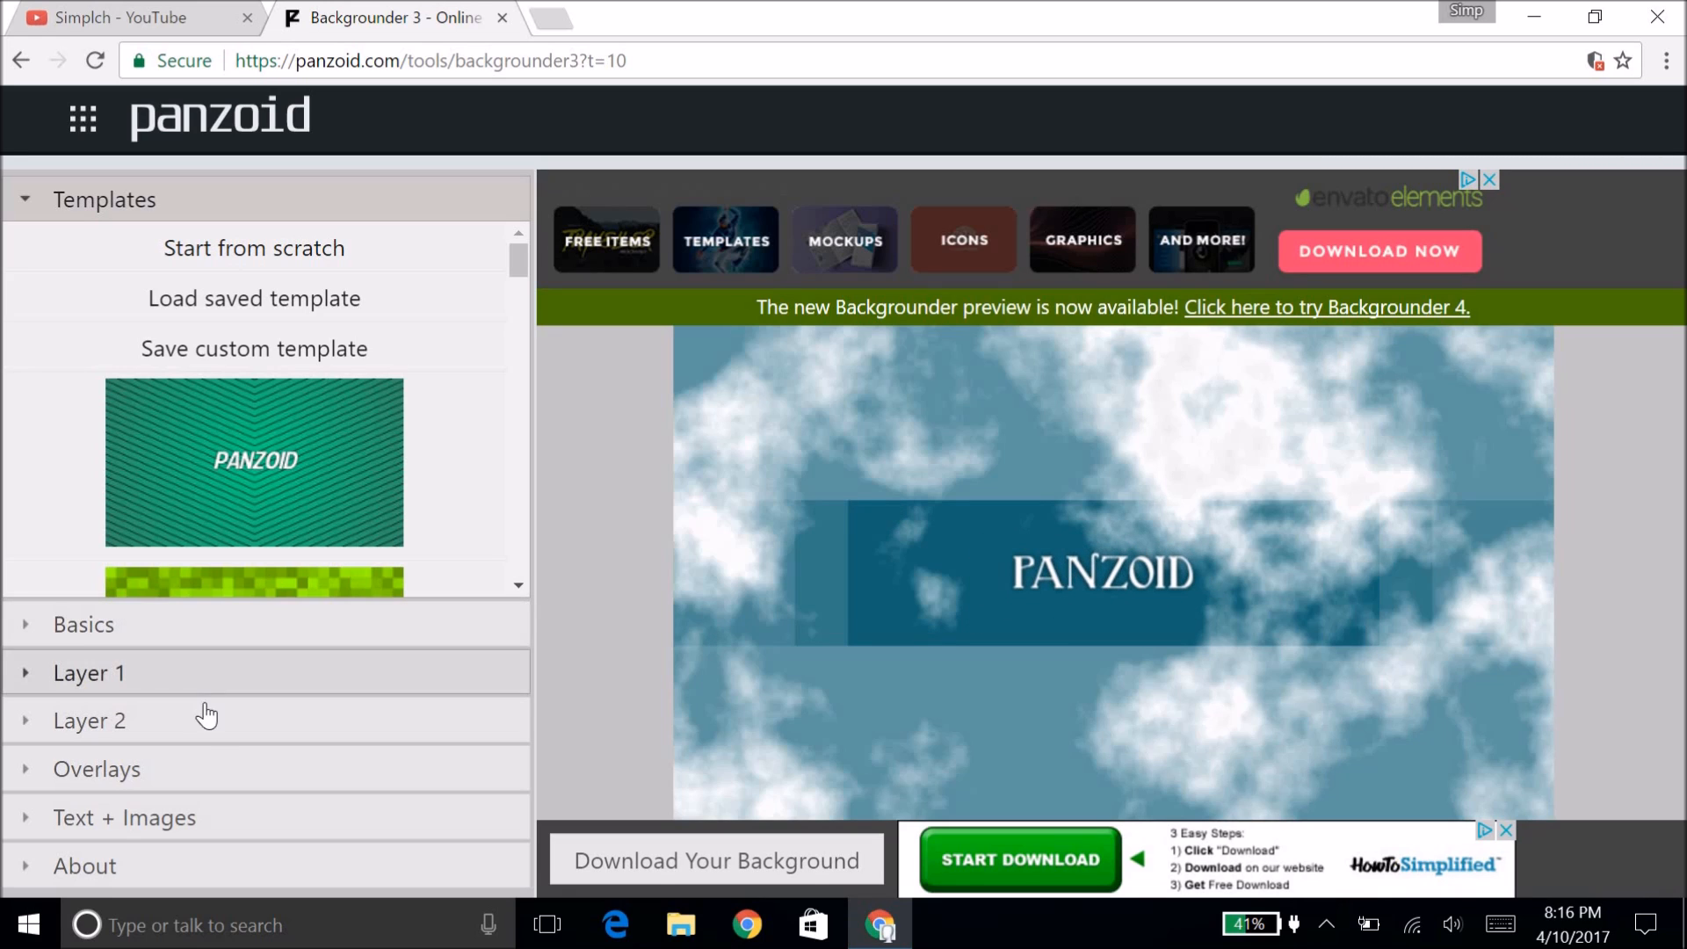
# Step: Change the white middle color stop of Layer 1's Clouds gradient to red, hex ff0000
pyautogui.click(179, 687)
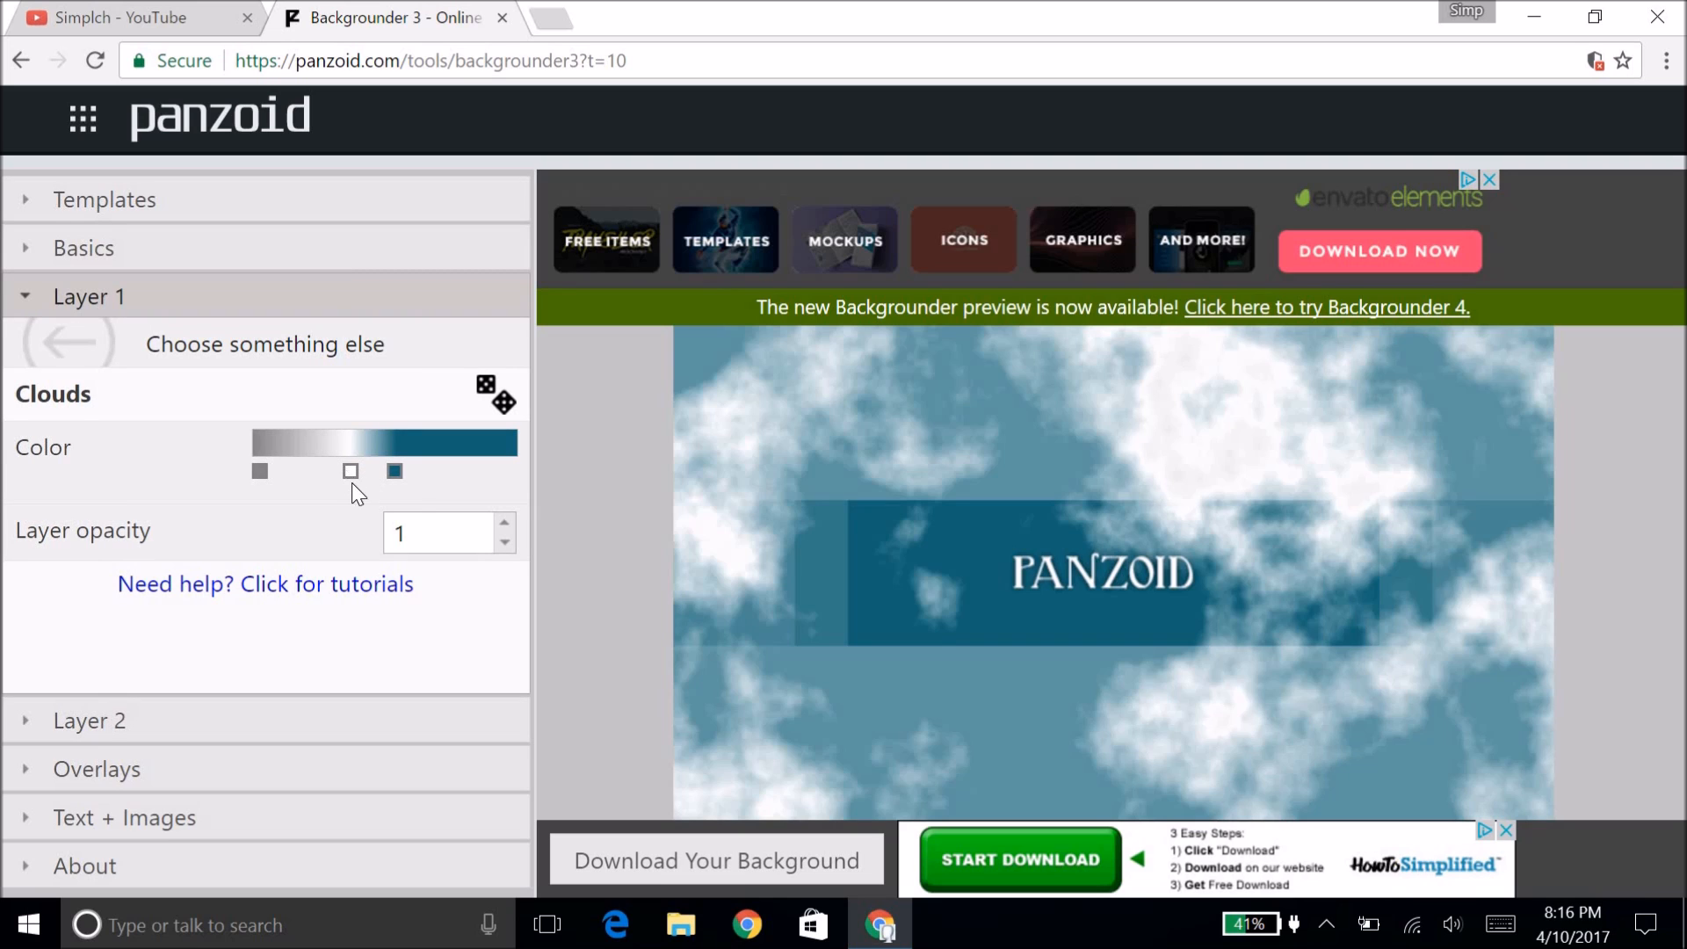
pyautogui.click(349, 472)
pyautogui.click(378, 521)
pyautogui.click(669, 461)
pyautogui.moveTo(708, 388); pyautogui.dragTo(760, 337)
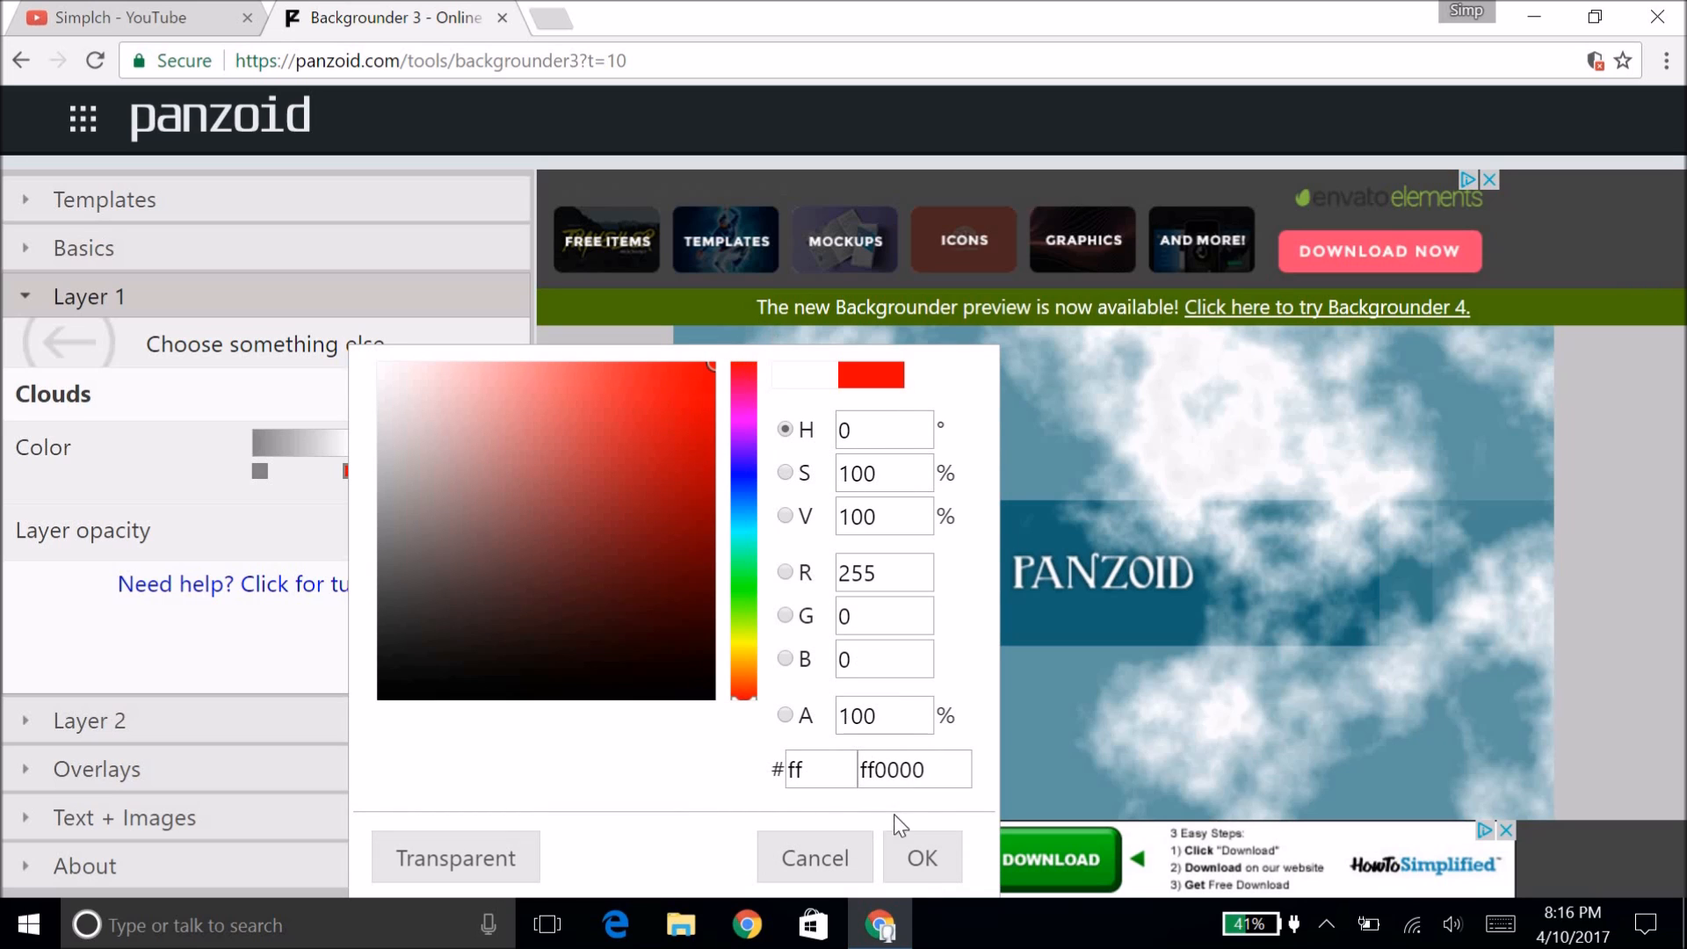
pyautogui.click(921, 857)
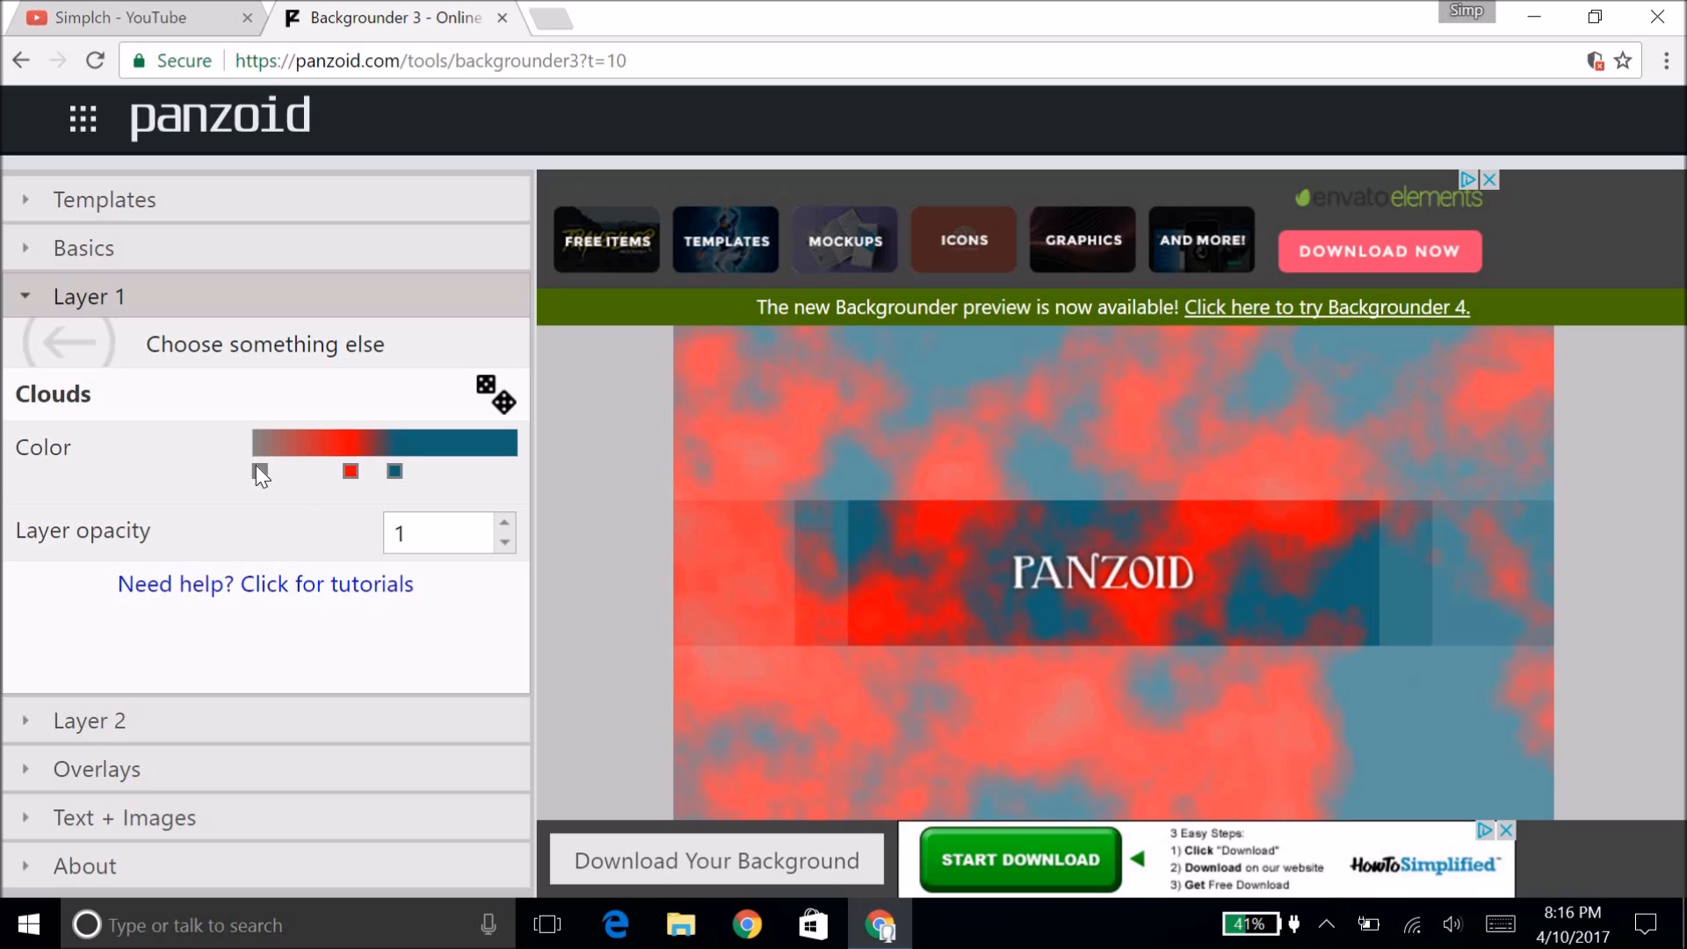
# Step: Change the gray first color stop of the Clouds gradient to black
pyautogui.click(288, 523)
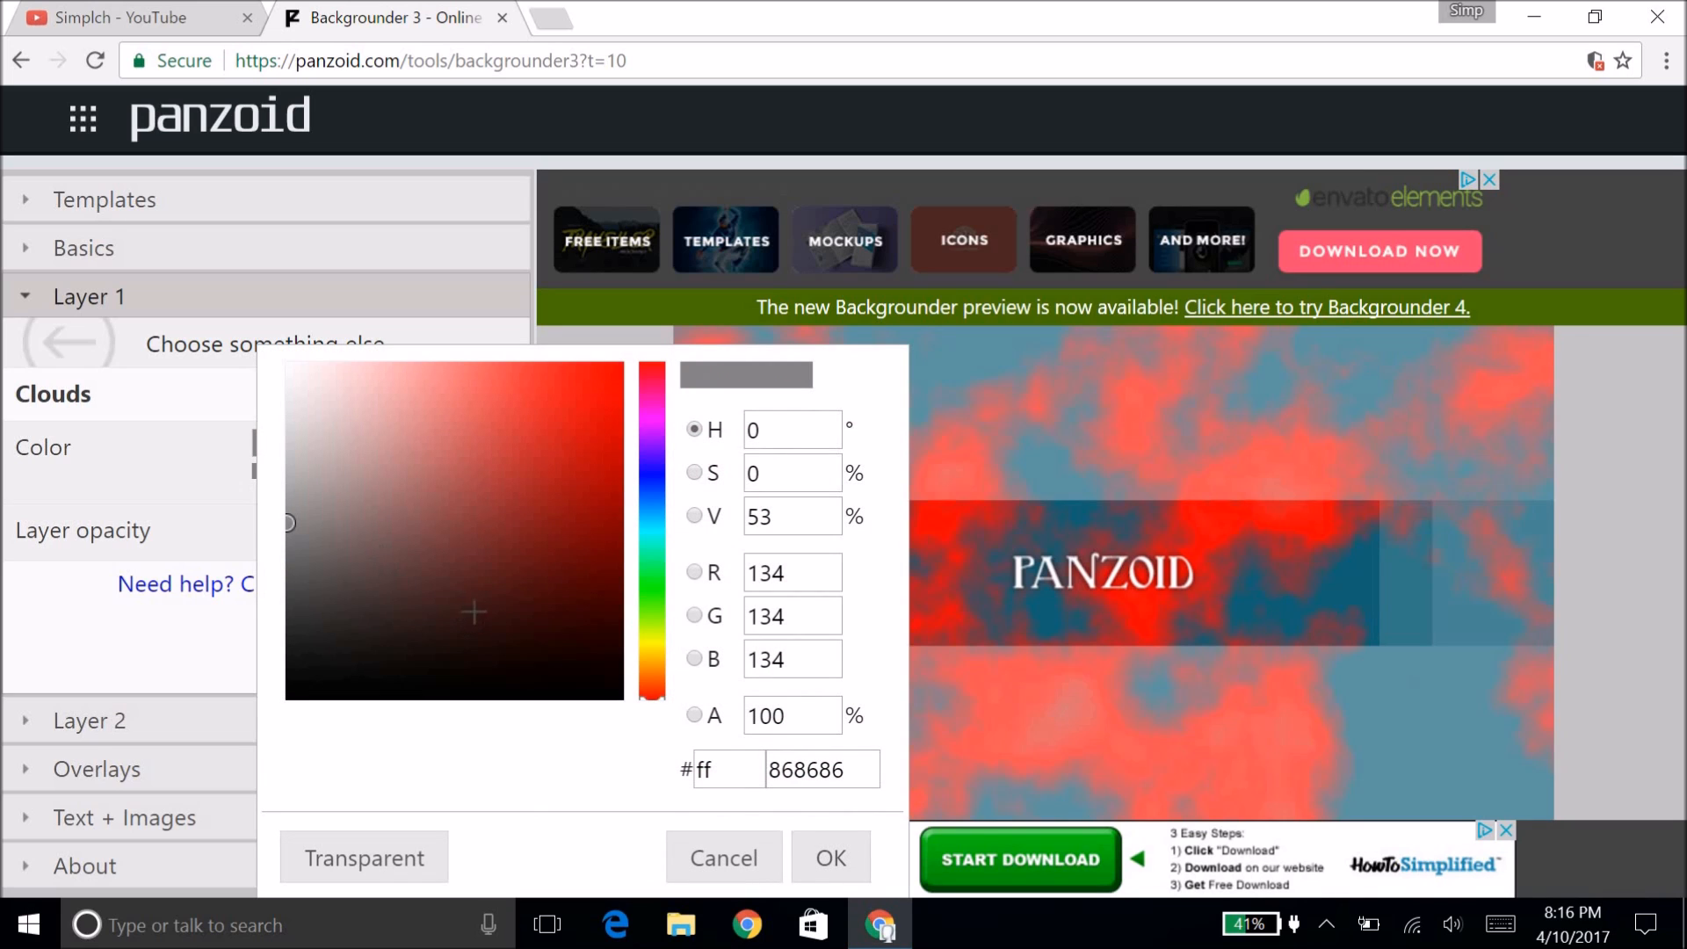
pyautogui.moveTo(289, 523)
pyautogui.mouseDown()
pyautogui.moveTo(543, 636)
pyautogui.moveTo(784, 841)
pyautogui.mouseUp()
pyautogui.click(816, 861)
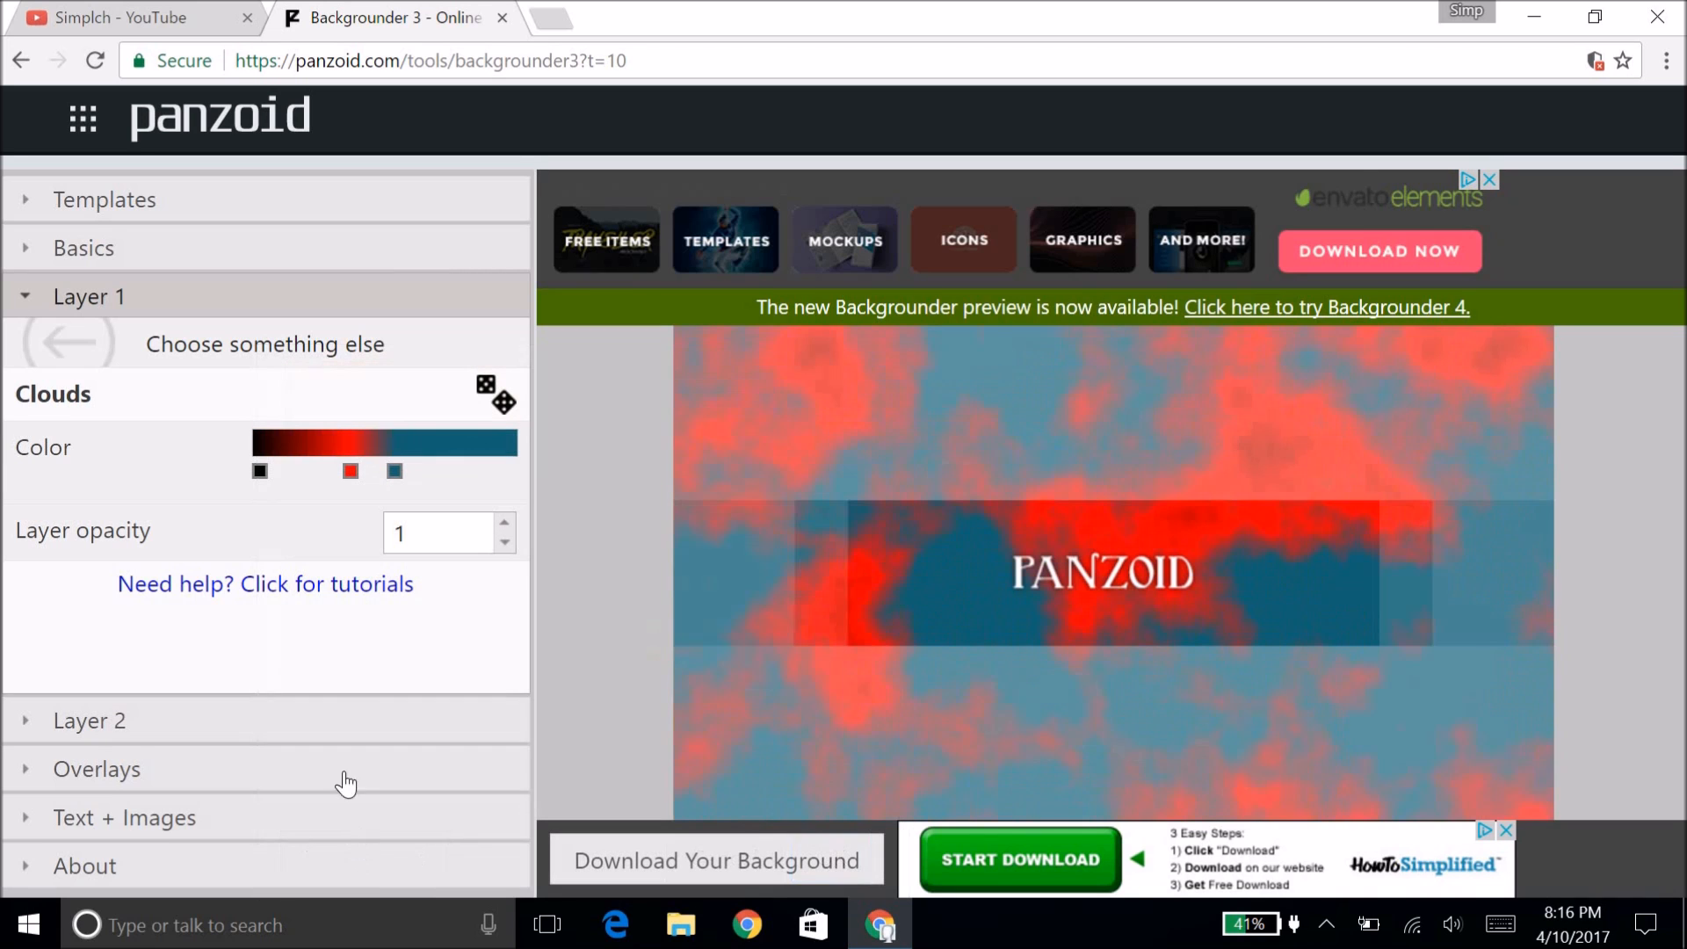
# Step: Change the teal last color stop of the Clouds gradient to bright light blue, hex 00ceff
pyautogui.click(394, 473)
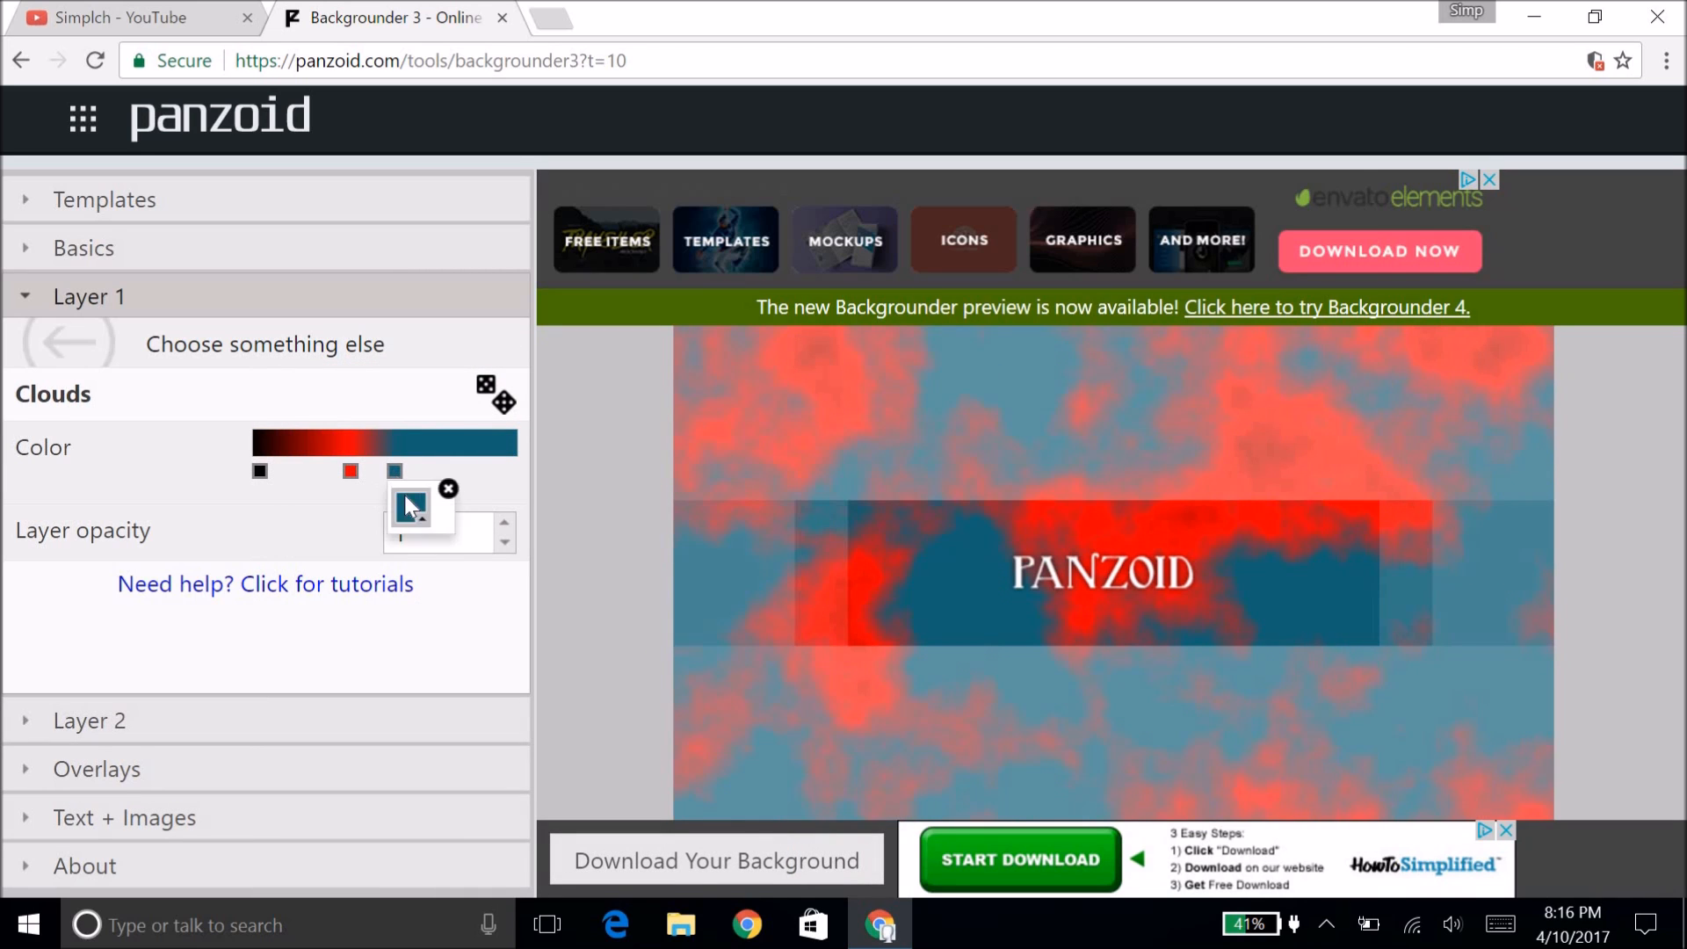
pyautogui.click(420, 524)
pyautogui.moveTo(701, 460); pyautogui.dragTo(756, 474)
pyautogui.moveTo(743, 392); pyautogui.dragTo(874, 302)
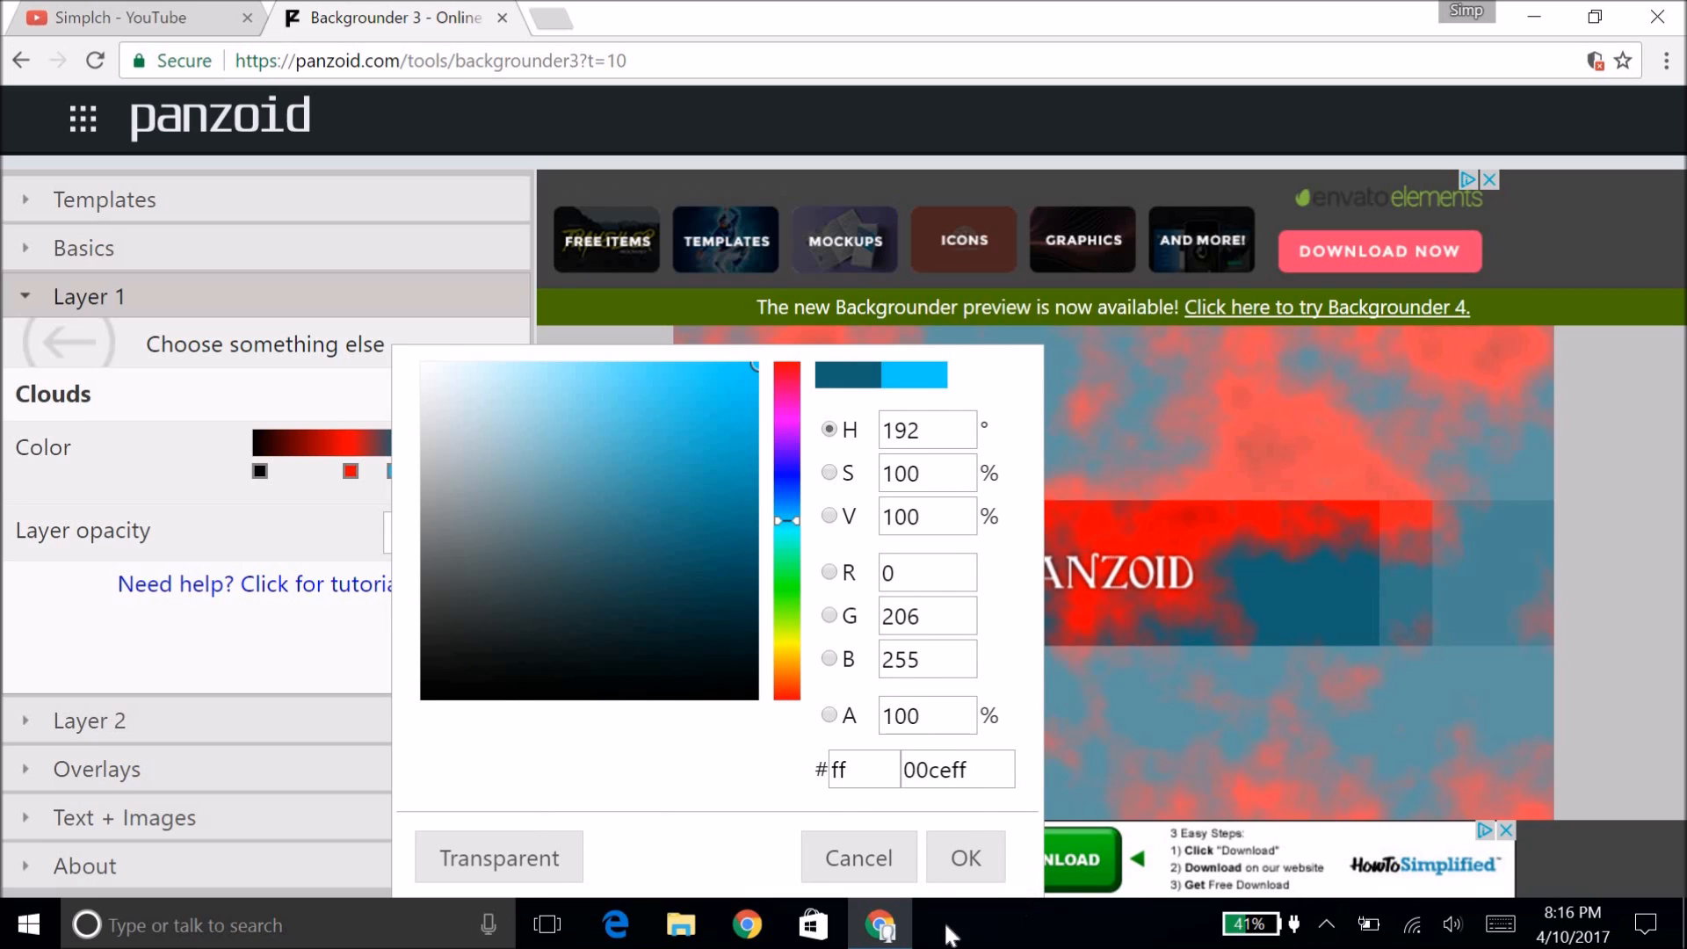
pyautogui.click(966, 857)
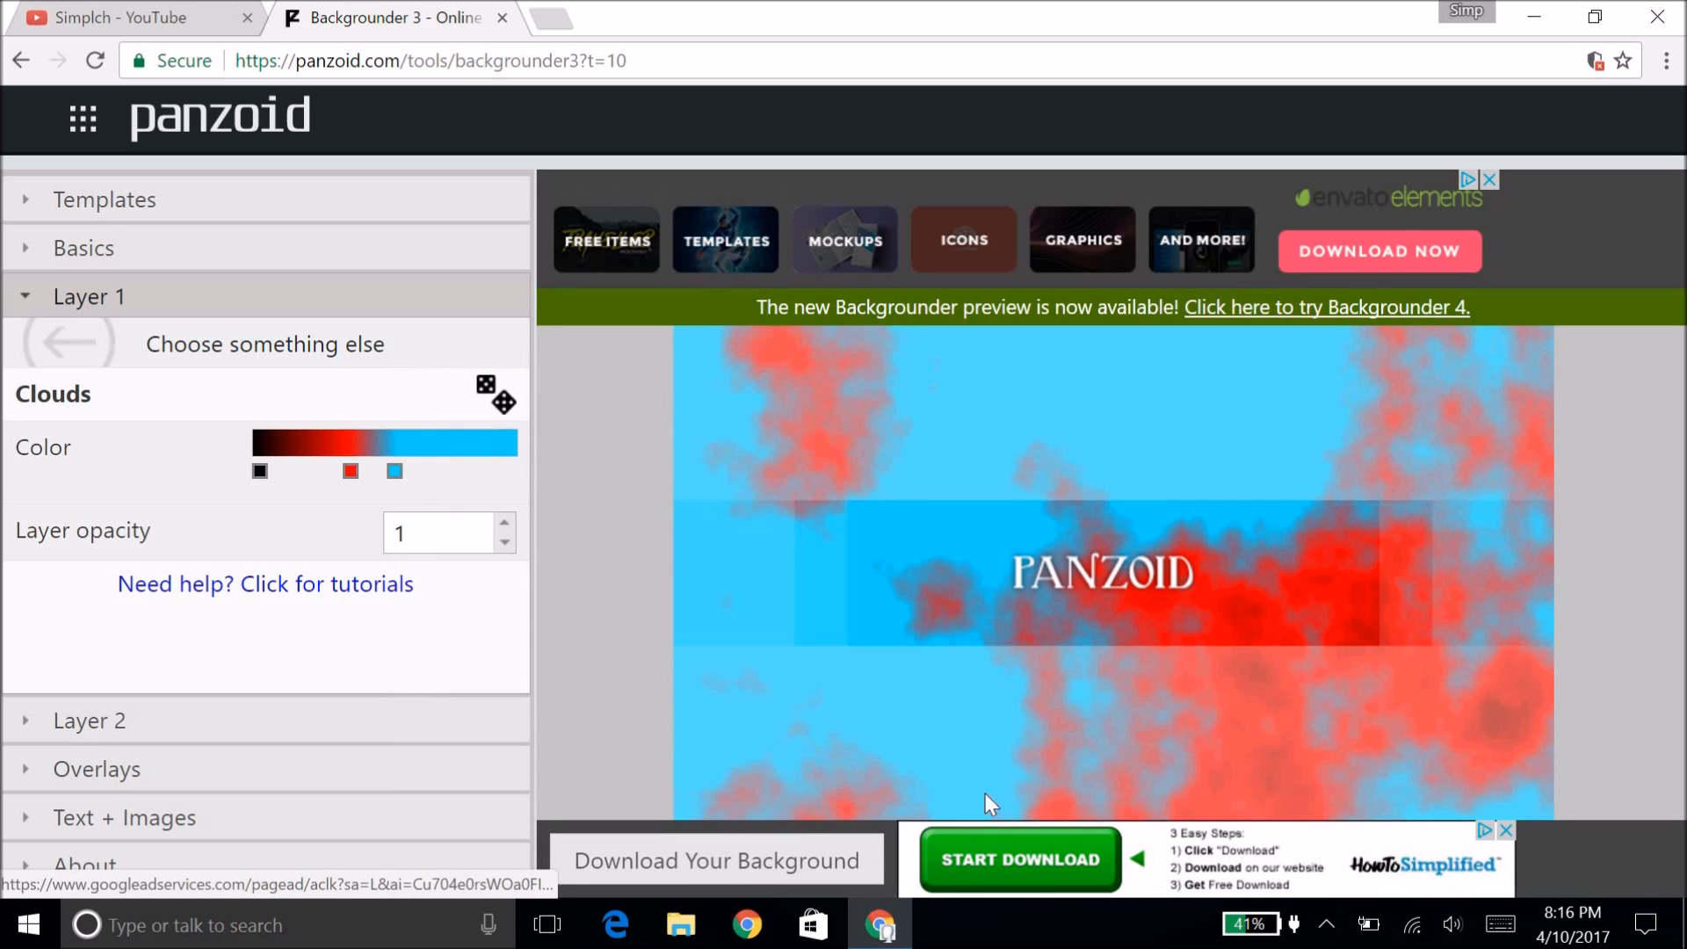
# Step: Randomize the Clouds pattern of Layer 1 repeatedly until red clouds lie on both sides of the central title
pyautogui.click(396, 473)
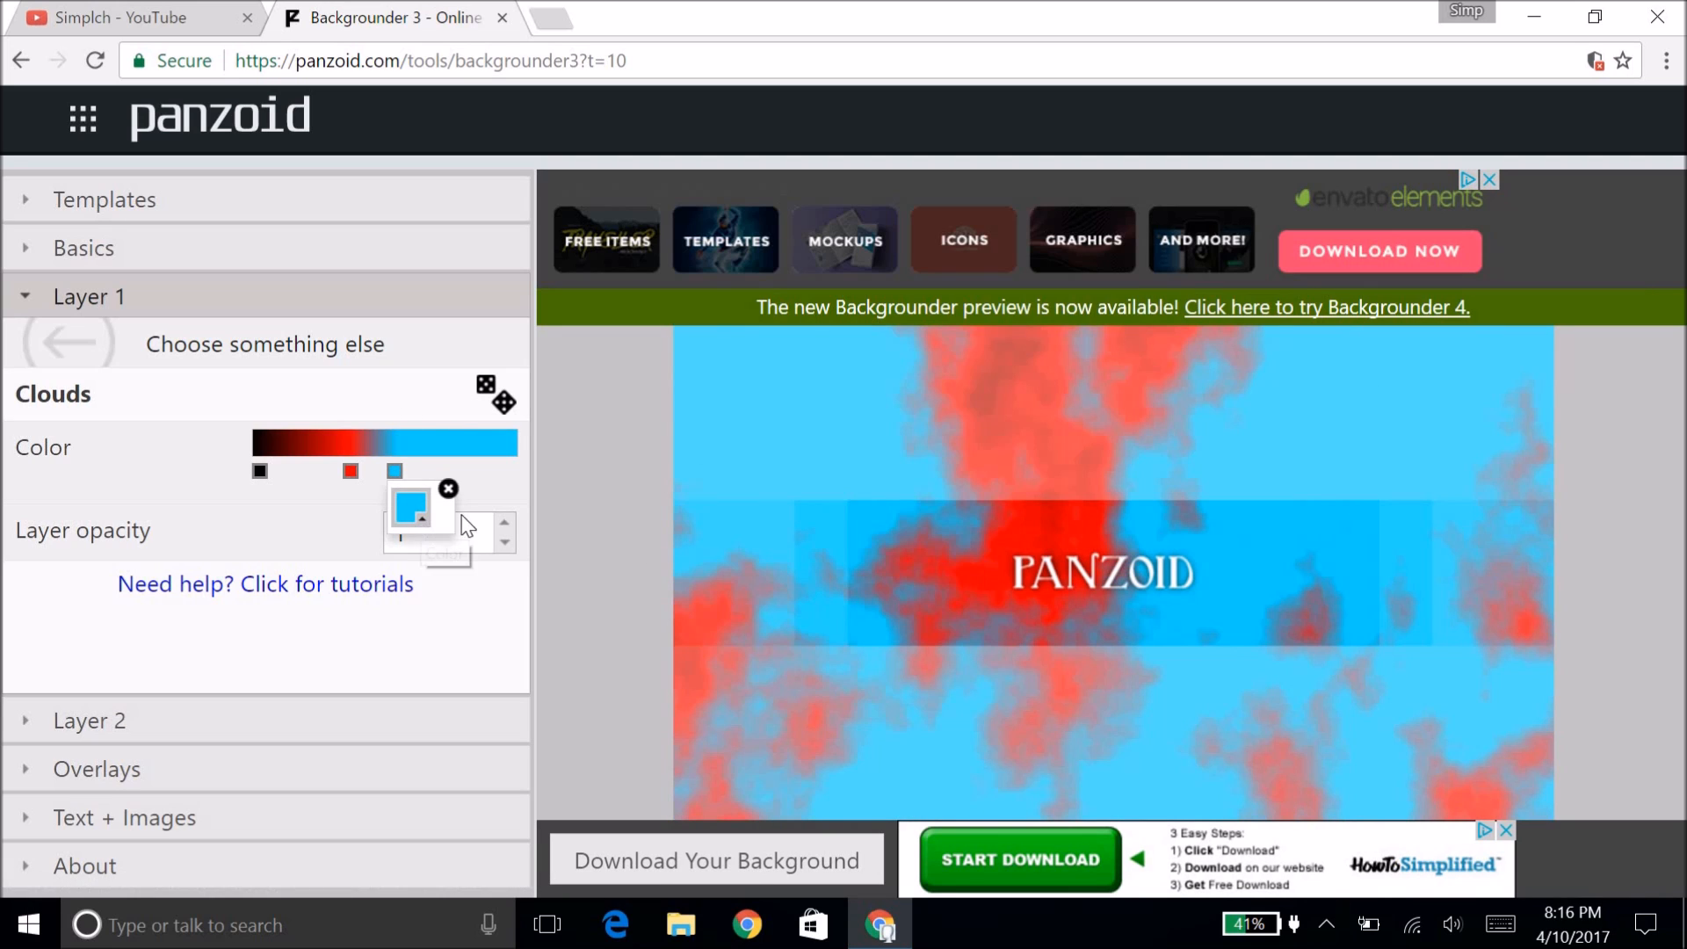
pyautogui.click(488, 391)
pyautogui.click(489, 390)
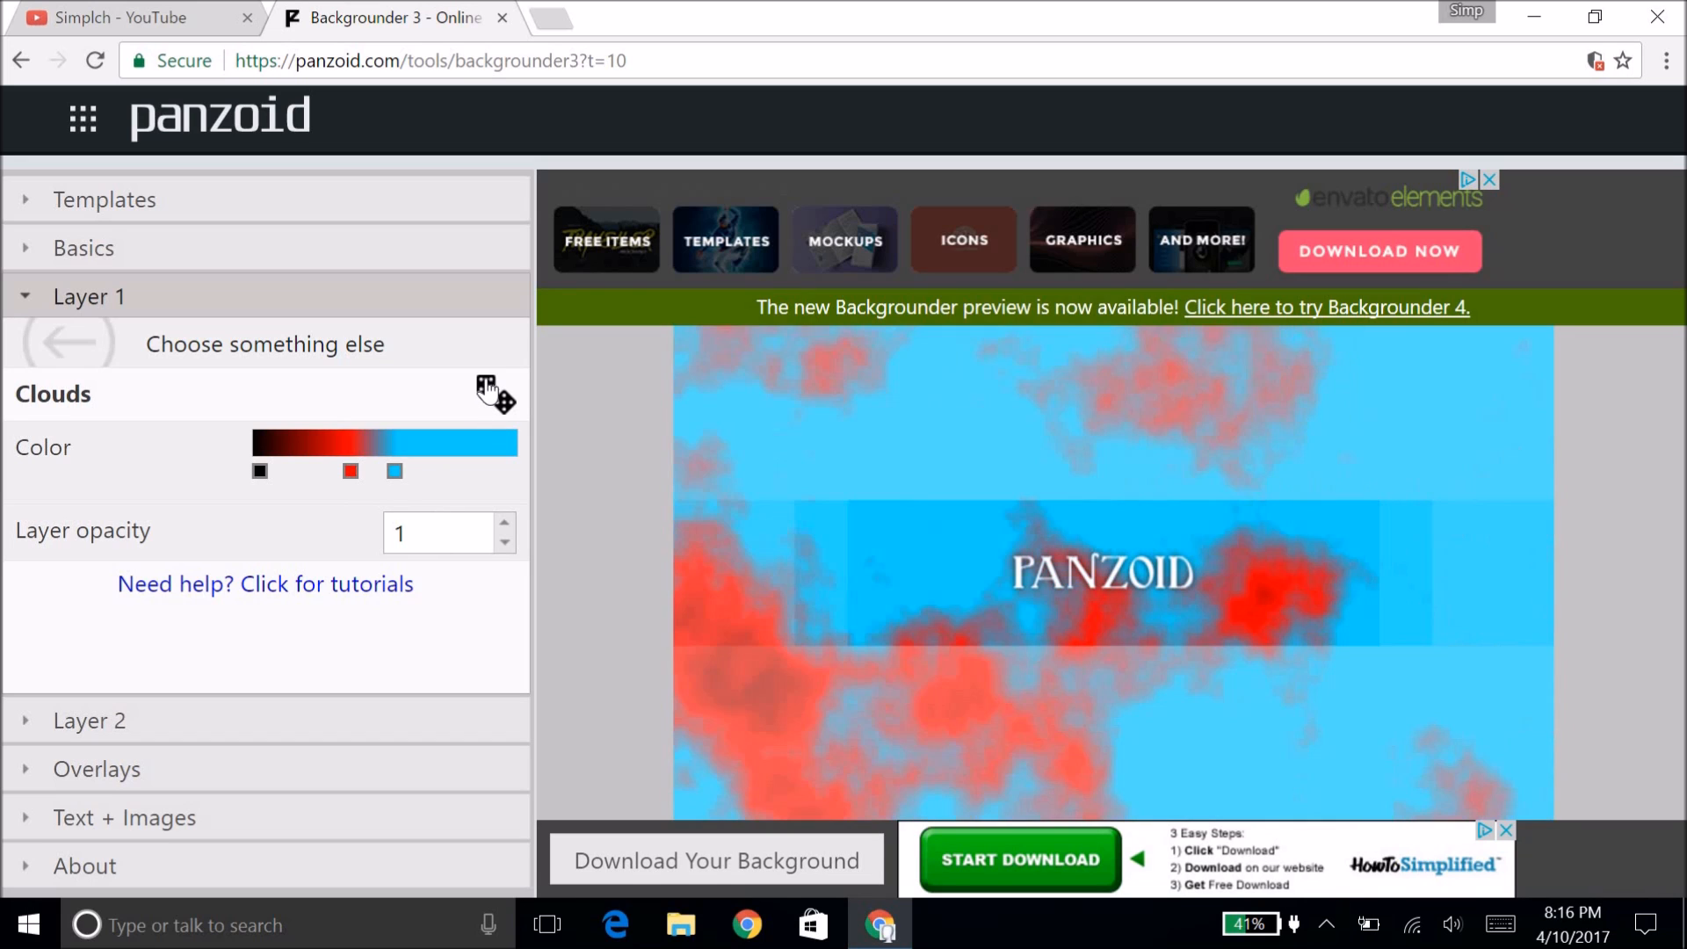
pyautogui.click(489, 390)
pyautogui.click(489, 390)
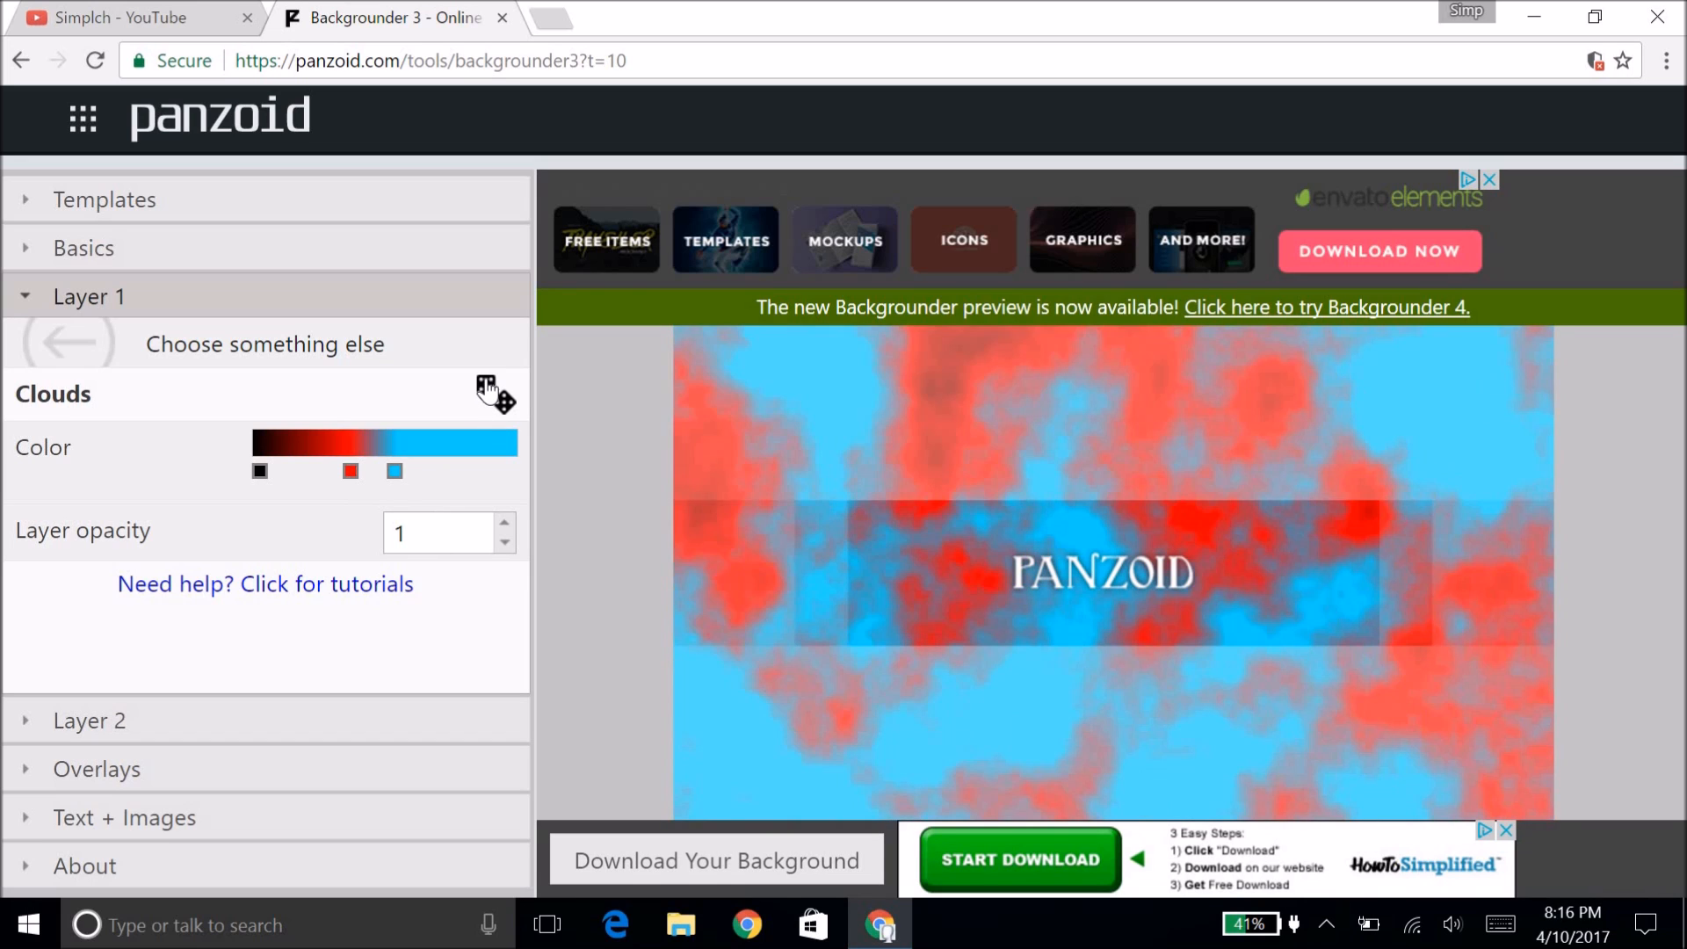
pyautogui.click(488, 390)
pyautogui.click(489, 390)
pyautogui.click(489, 391)
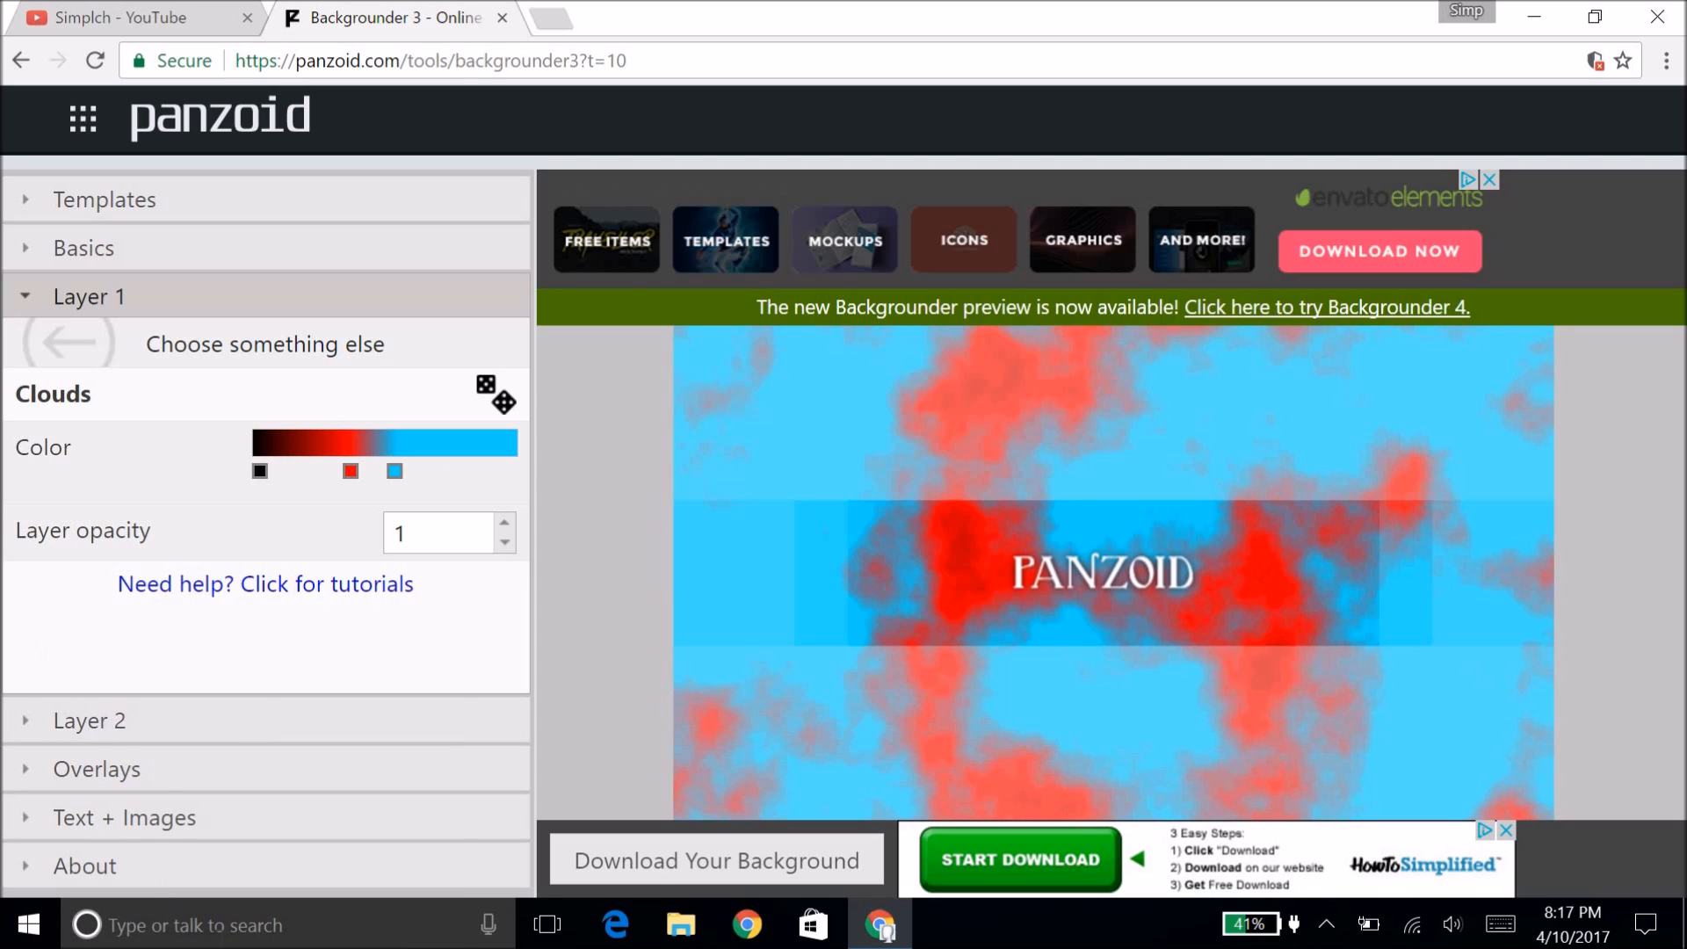
# Step: Change the font of the central panzoid title text to Xirod
pyautogui.click(116, 728)
pyautogui.scroll(-1, 150, 576)
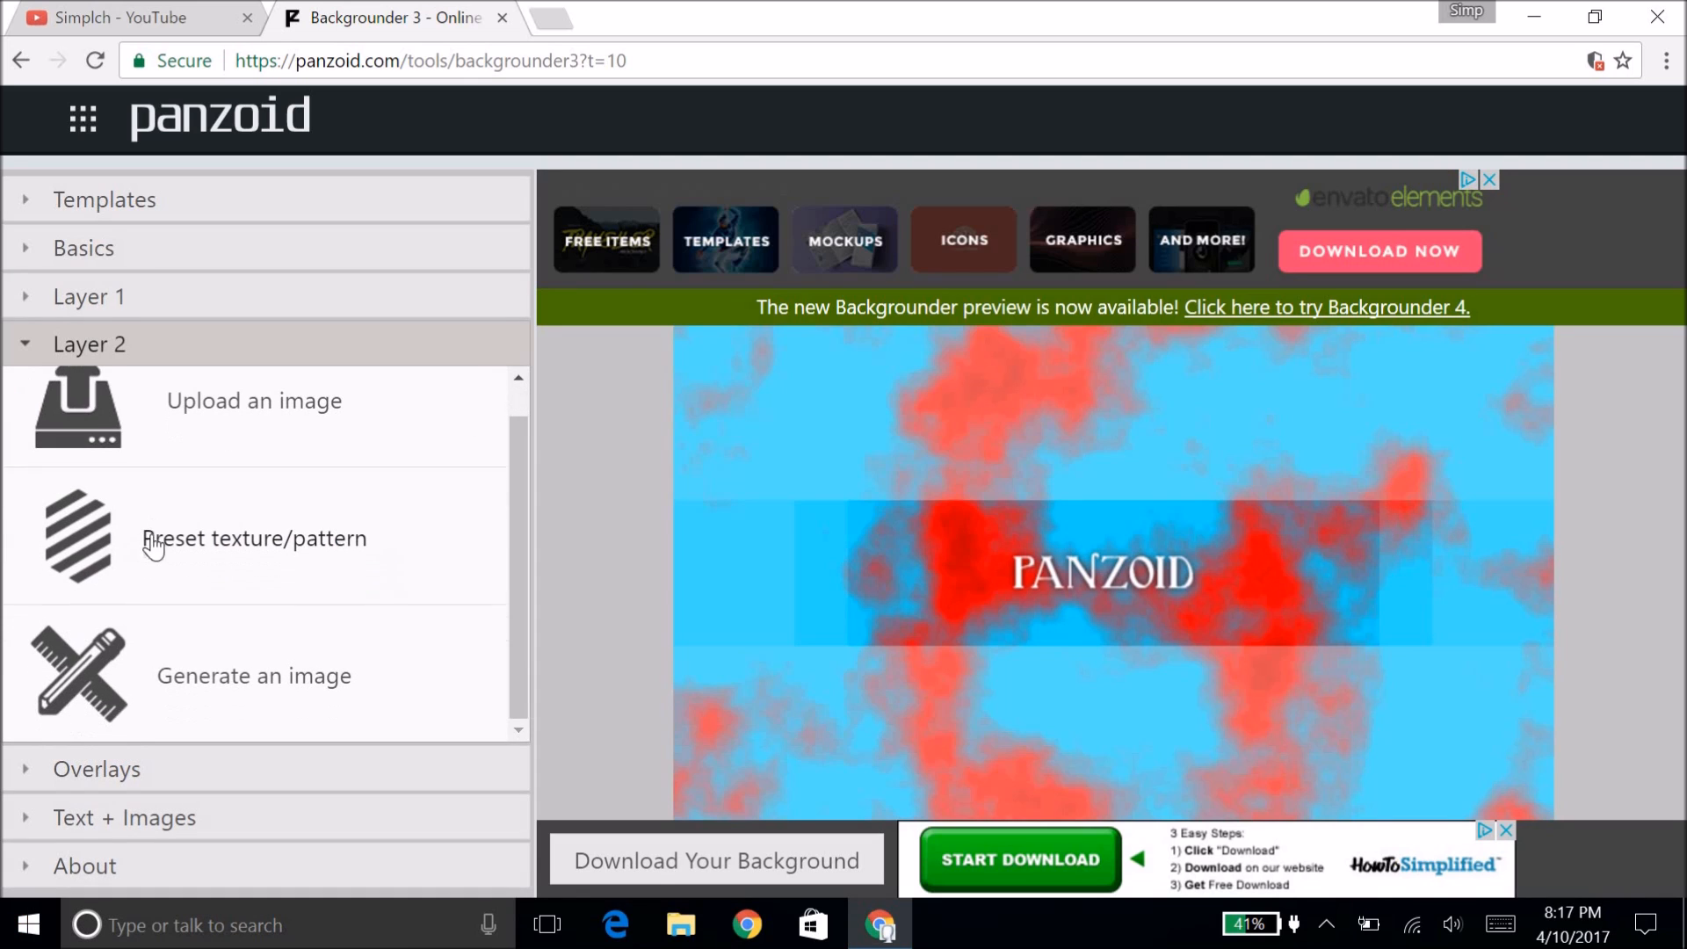
pyautogui.click(118, 819)
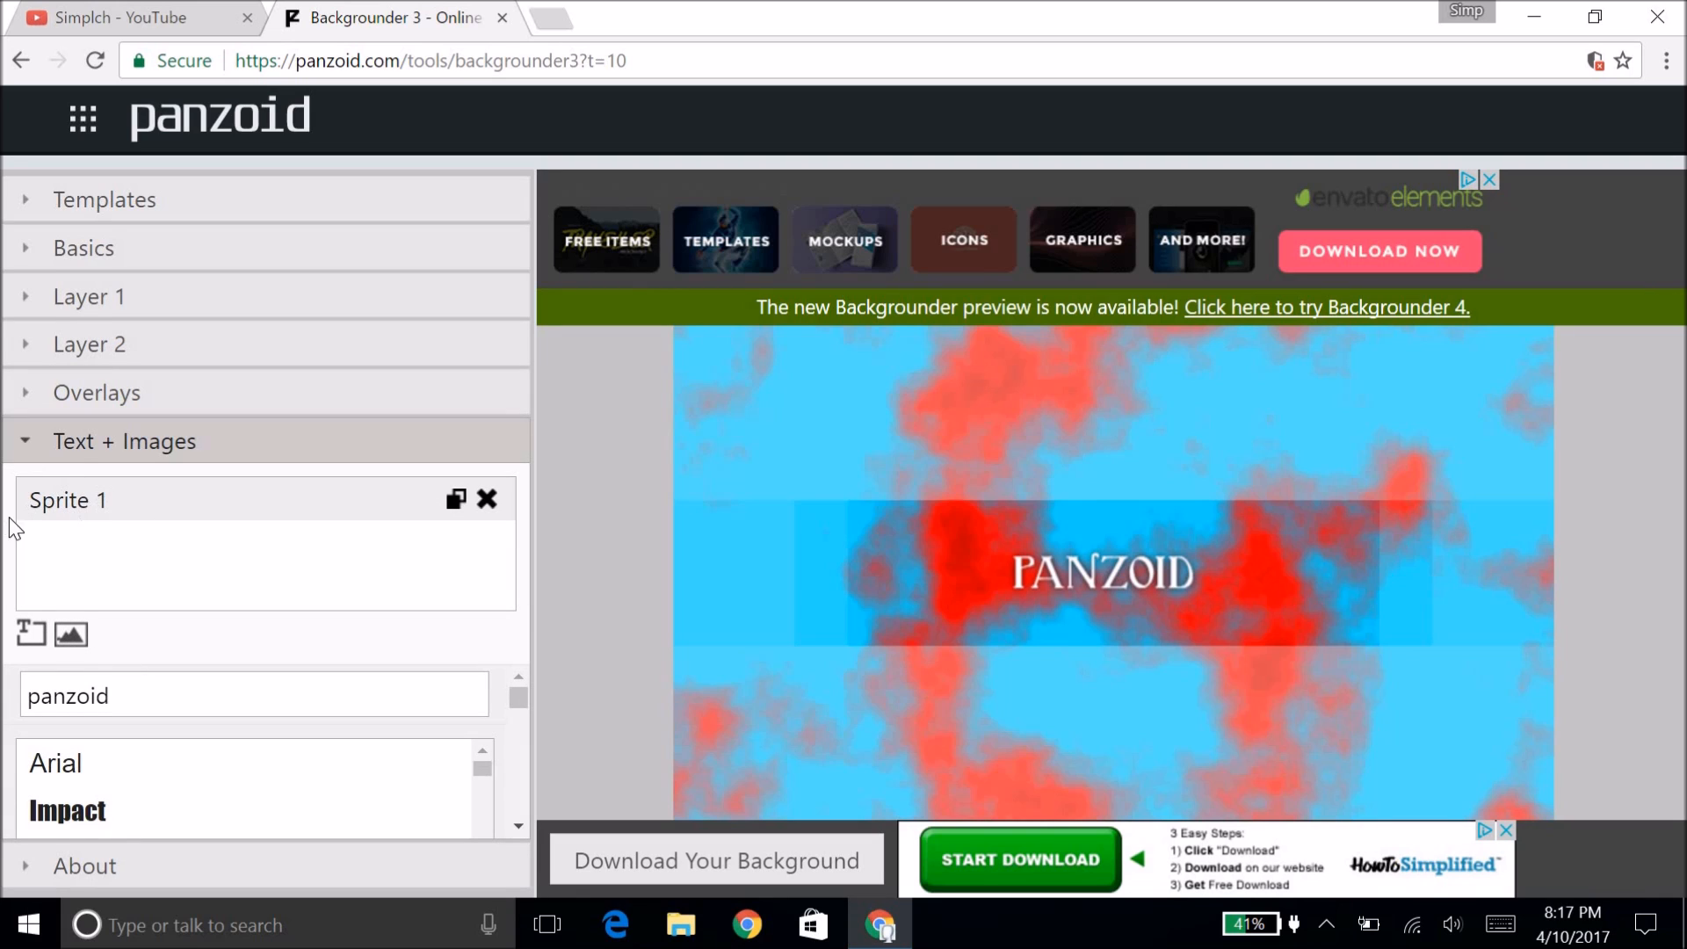
pyautogui.moveTo(490, 771); pyautogui.dragTo(494, 831)
pyautogui.moveTo(525, 698); pyautogui.dragTo(526, 720)
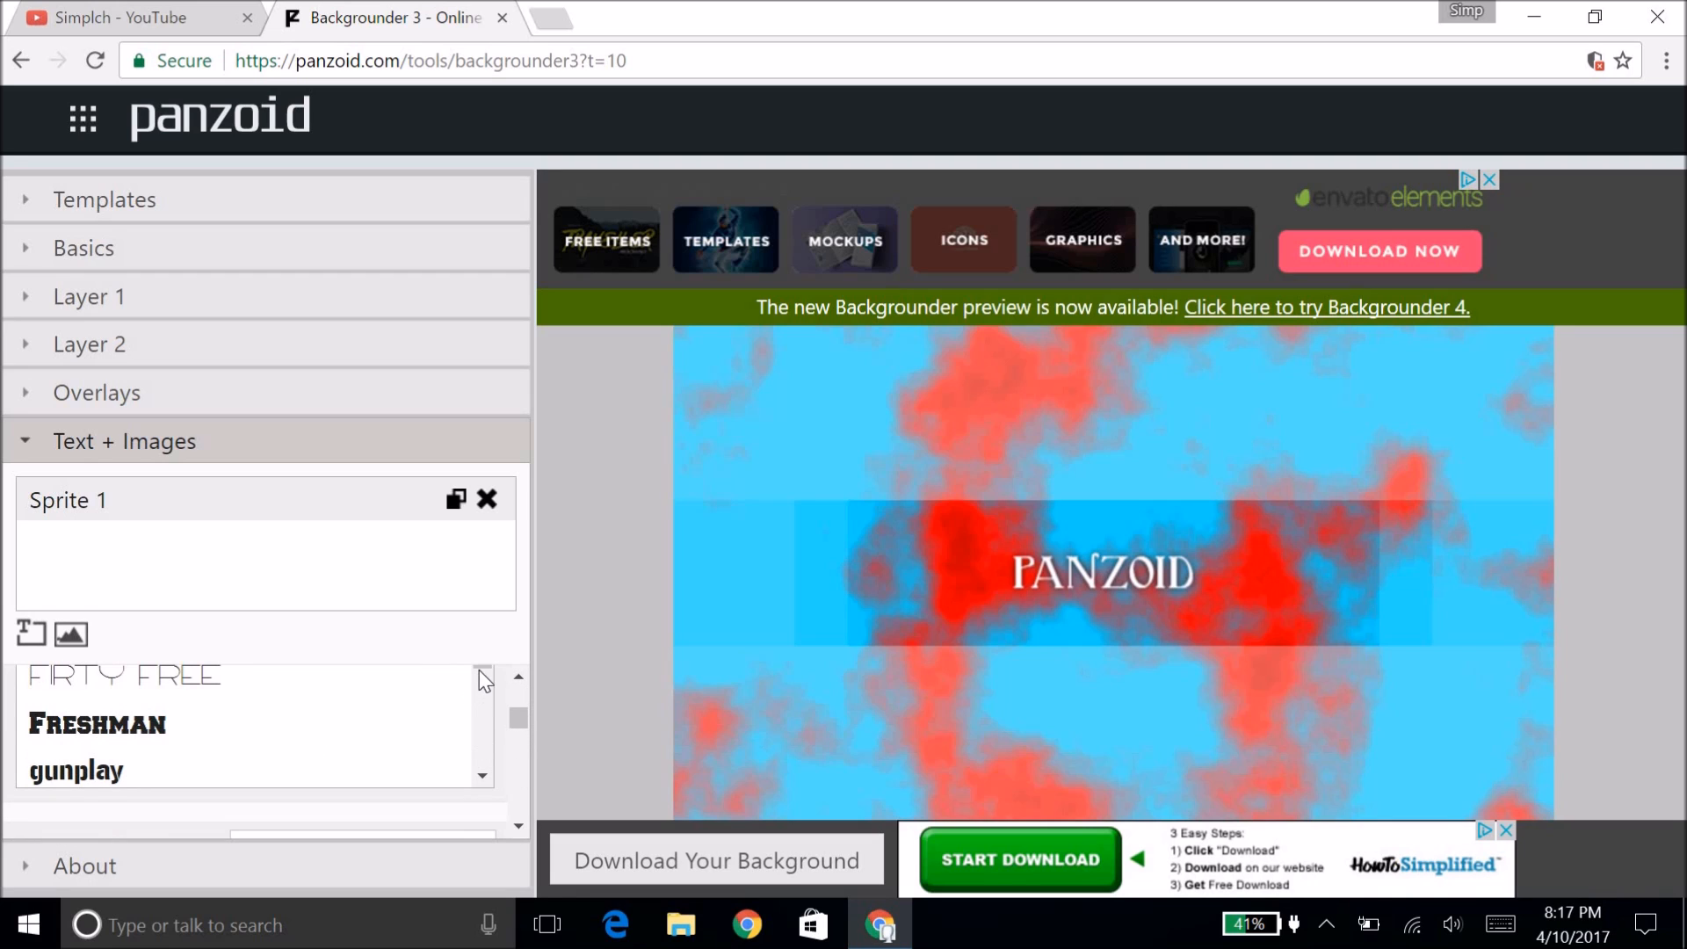
pyautogui.click(483, 777)
pyautogui.scroll(-10, 490, 769)
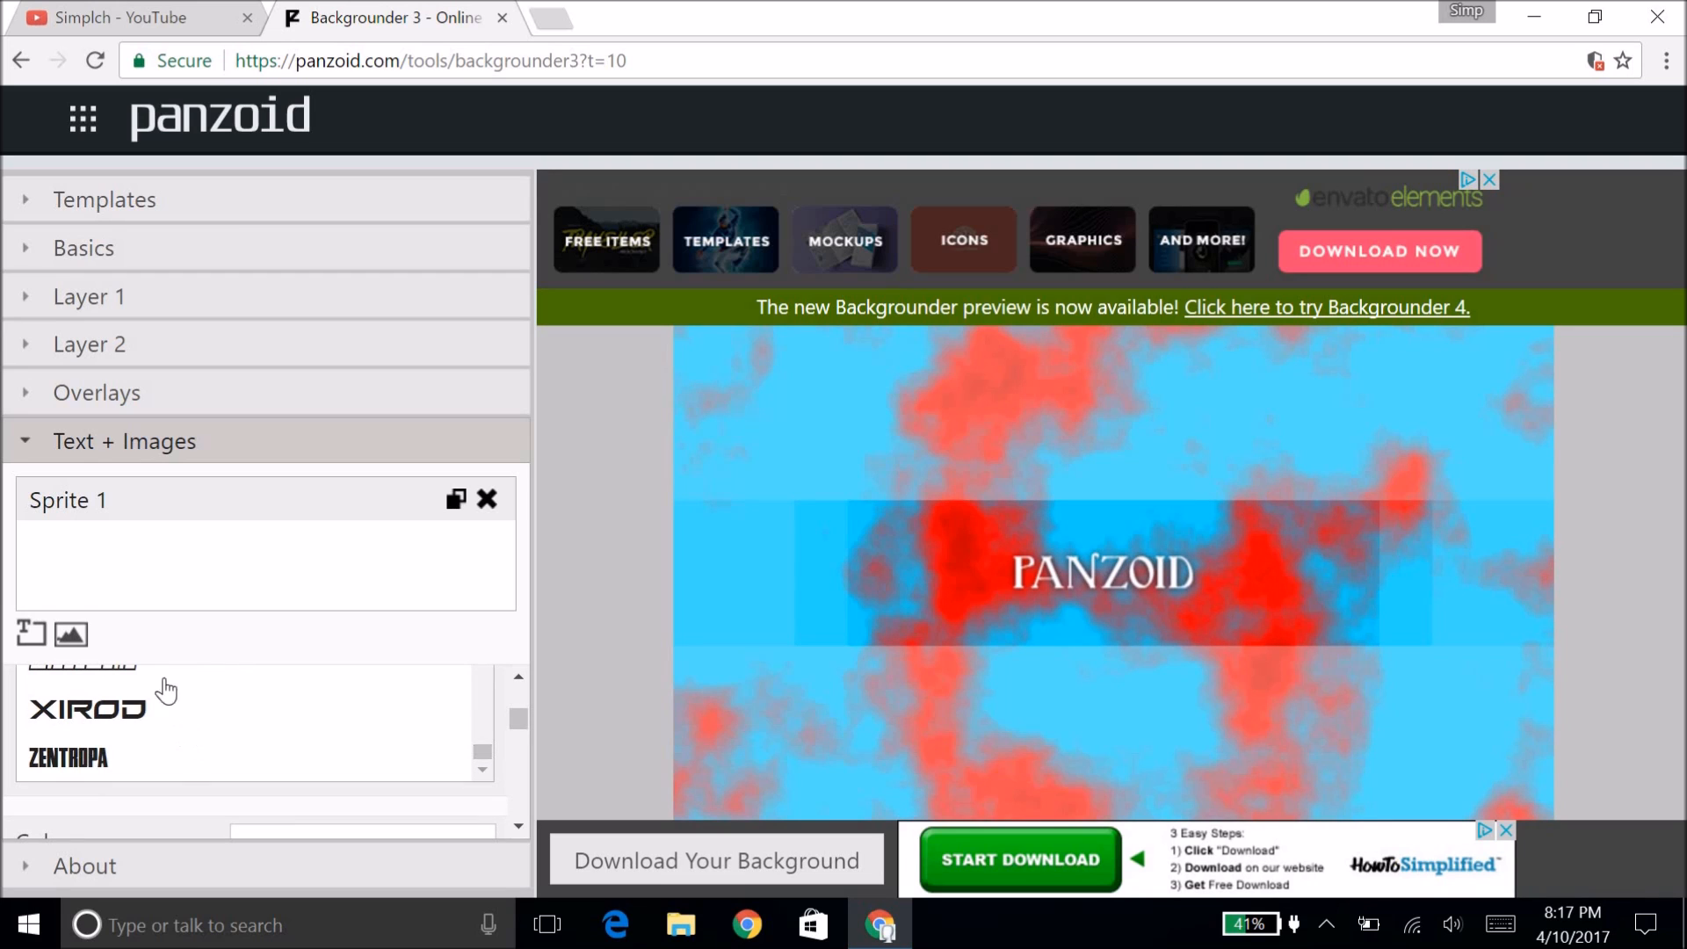
pyautogui.click(181, 721)
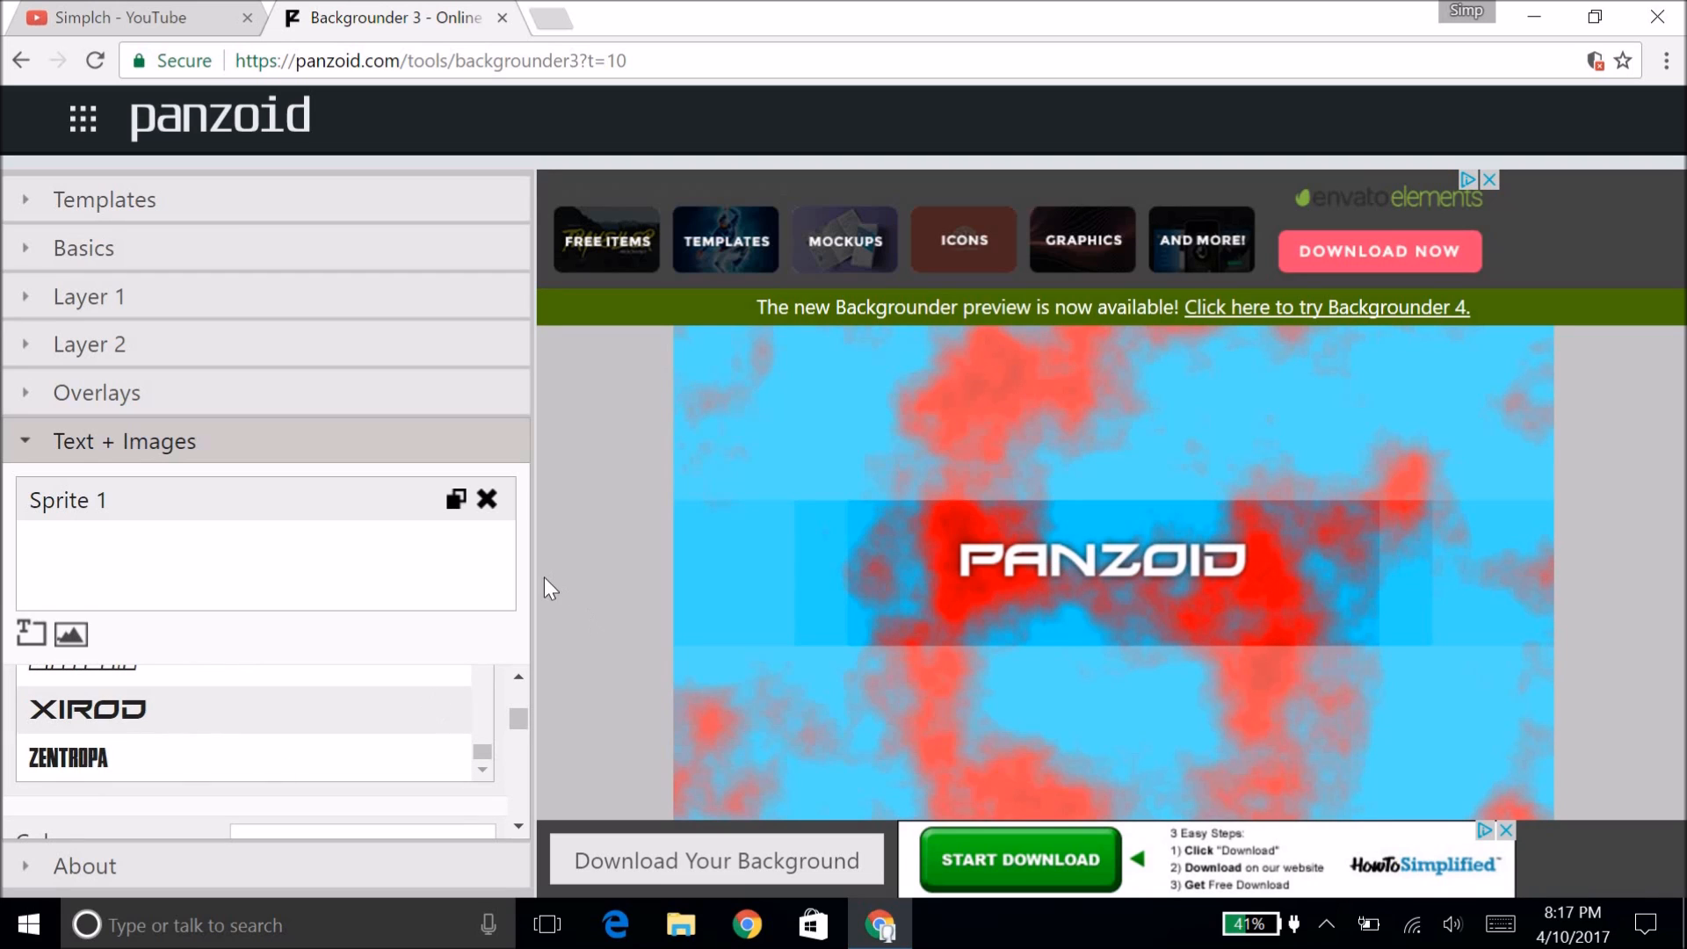
# Step: Replace the title text with Simplch
pyautogui.click(520, 678)
pyautogui.click(116, 694)
pyautogui.moveTo(116, 694); pyautogui.dragTo(4, 655)
pyautogui.write('Simpl')
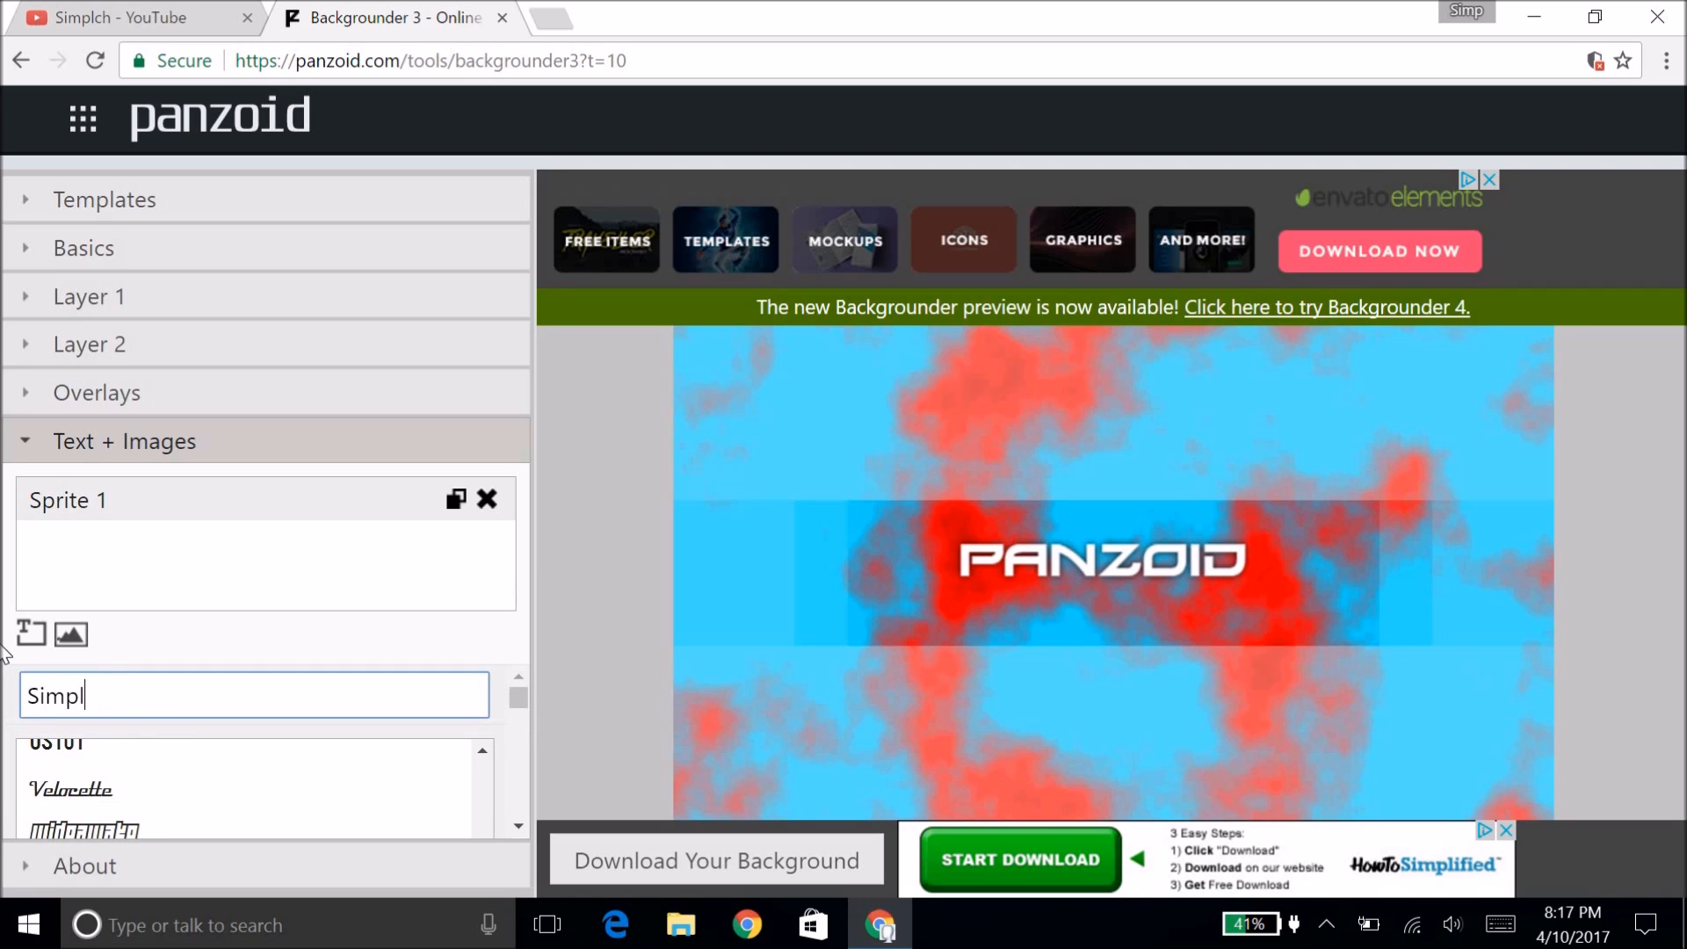
# Step: Change the title text's fill color from its single color stop to bright blue
pyautogui.moveTo(513, 709); pyautogui.dragTo(508, 739)
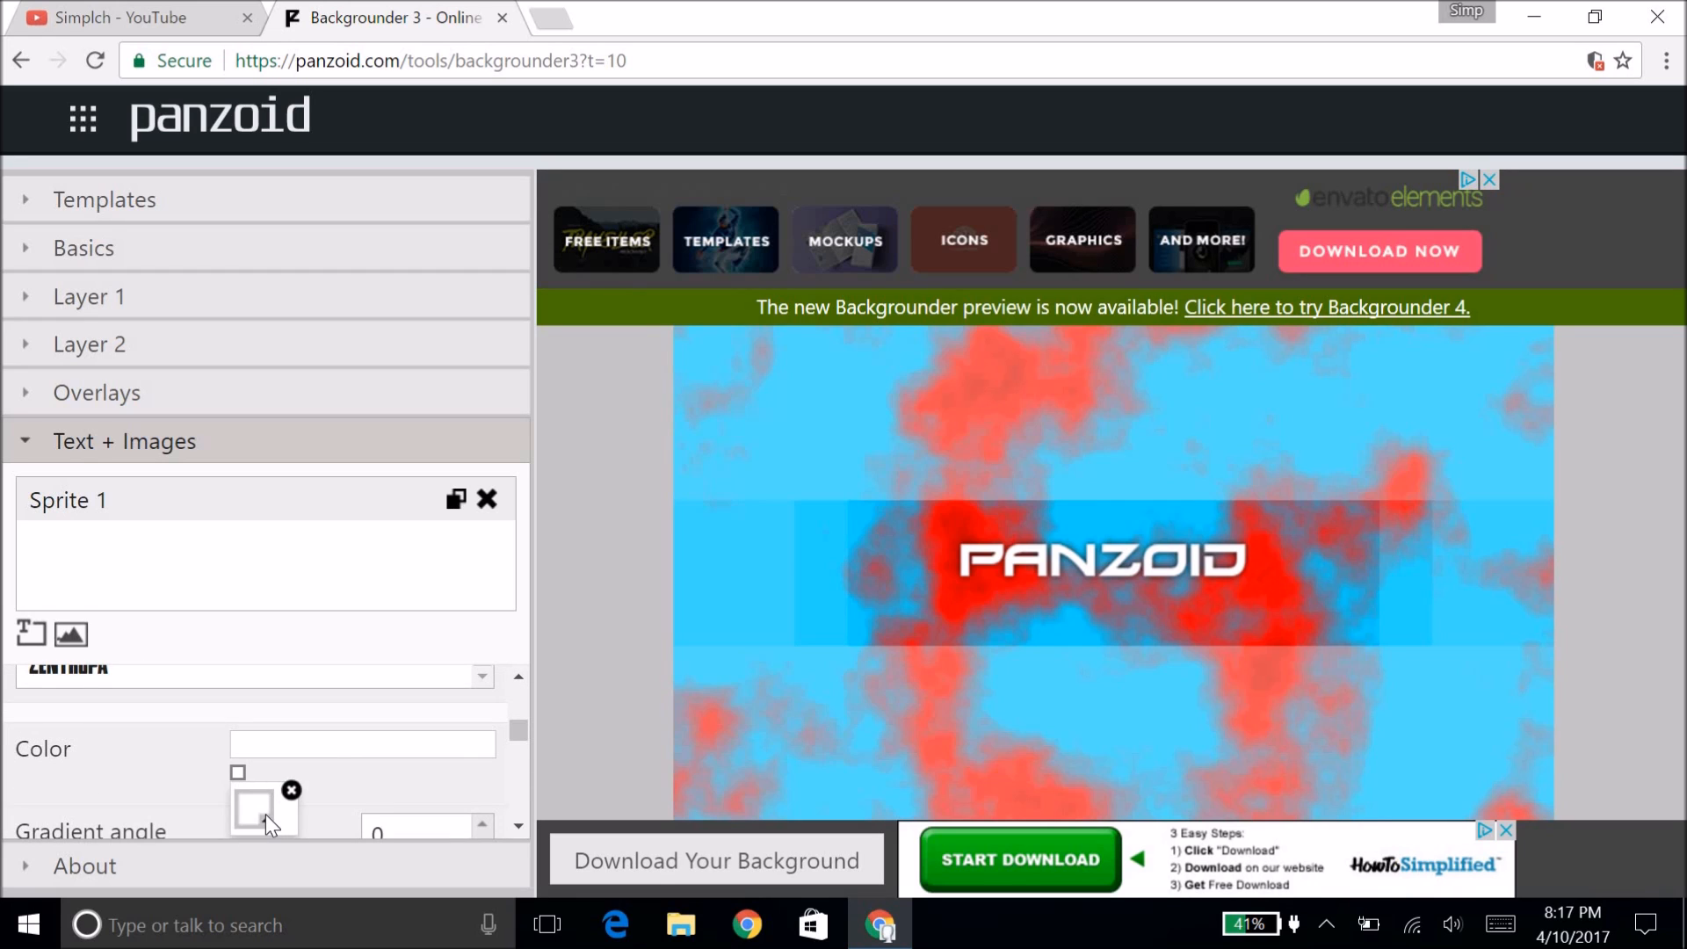
pyautogui.click(265, 815)
pyautogui.moveTo(472, 462); pyautogui.dragTo(608, 244)
pyautogui.click(630, 364)
pyautogui.click(804, 741)
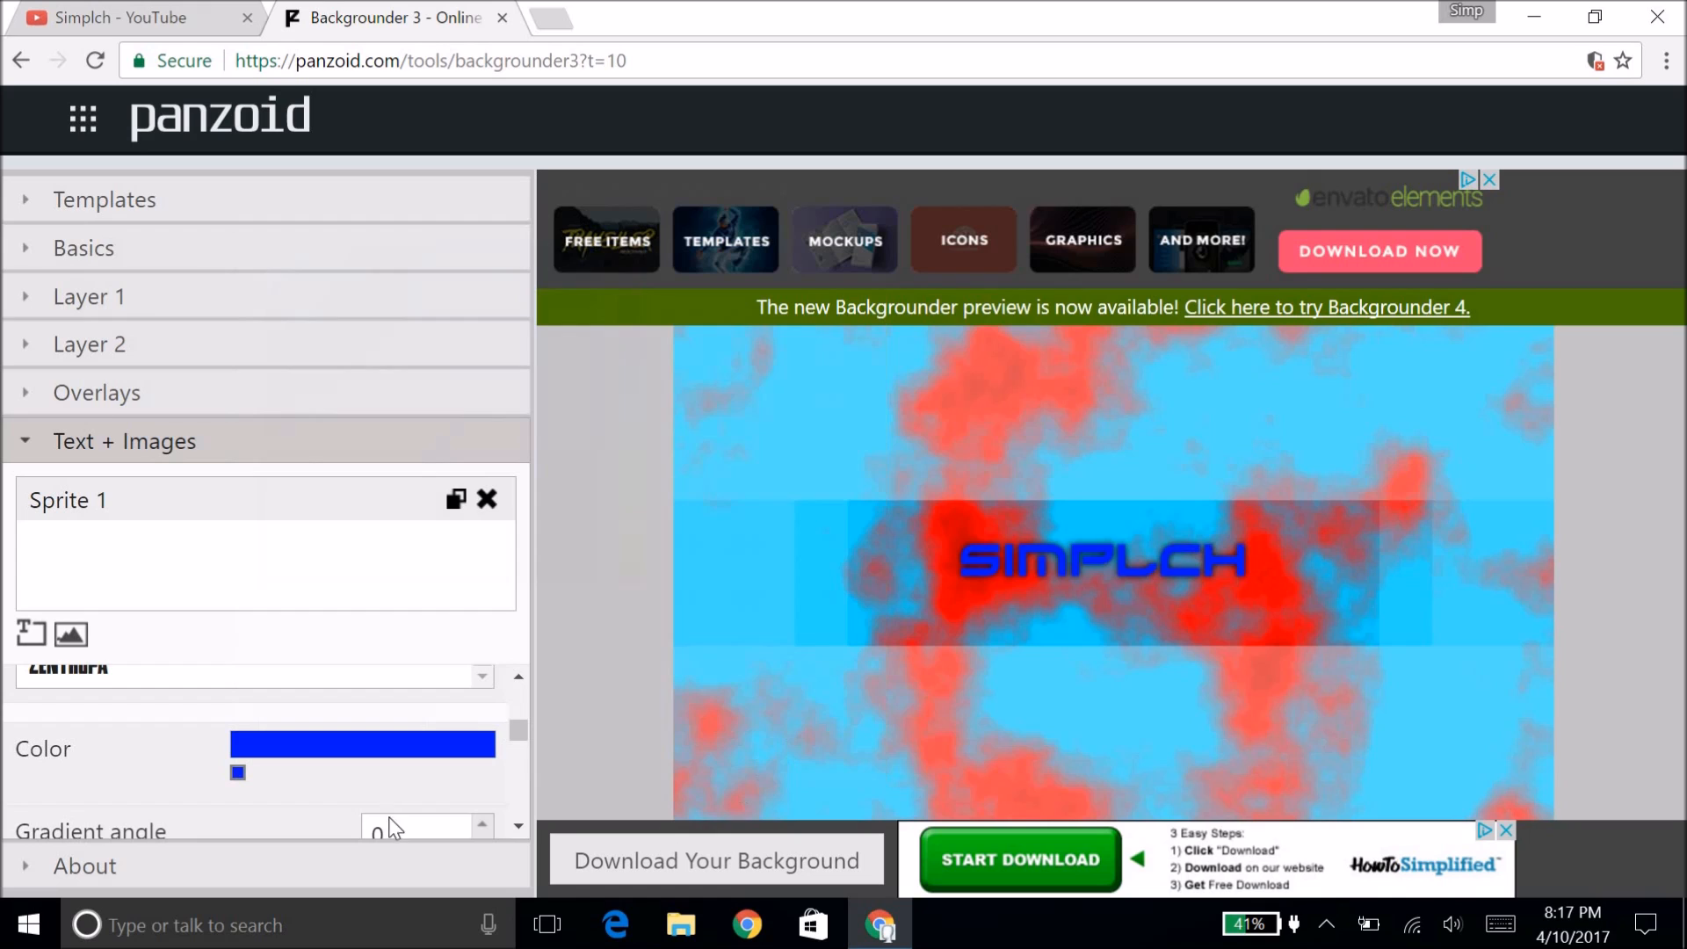
# Step: Move the title to the middle of the banner, at about X 1278, Y 719
pyautogui.moveTo(525, 726)
pyautogui.mouseDown()
pyautogui.moveTo(526, 744)
pyautogui.moveTo(482, 703)
pyautogui.moveTo(520, 756)
pyautogui.mouseUp()
pyautogui.click(482, 703)
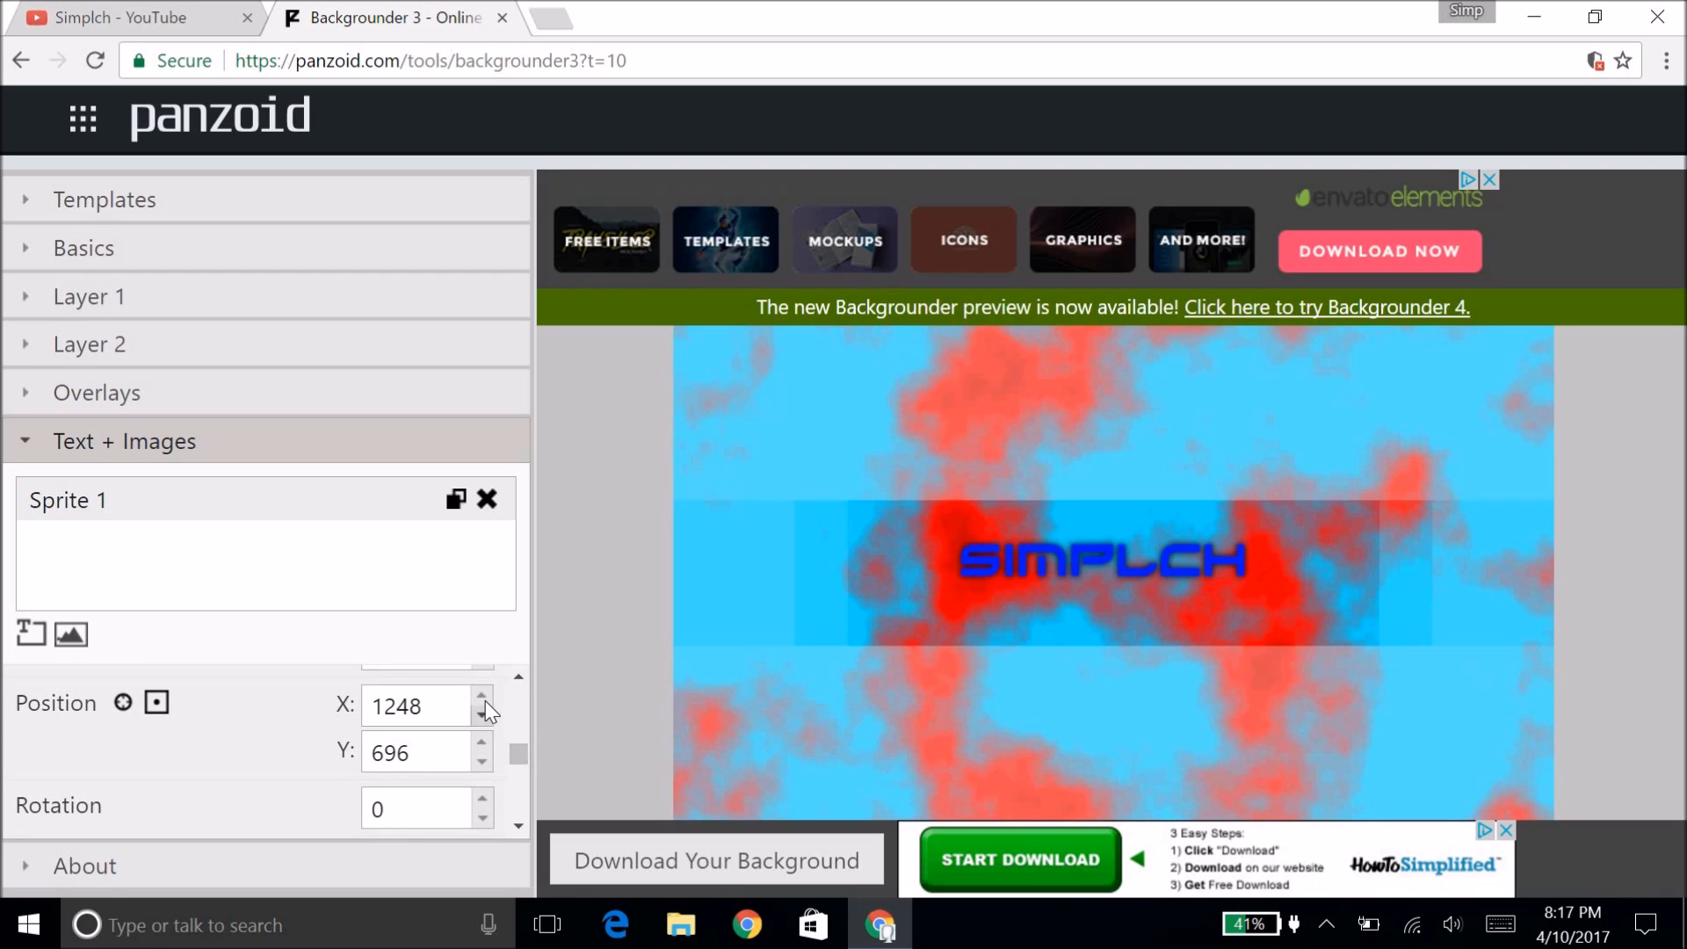
pyautogui.moveTo(1078, 570)
pyautogui.mouseDown()
pyautogui.moveTo(1077, 606)
pyautogui.moveTo(1091, 580)
pyautogui.mouseUp()
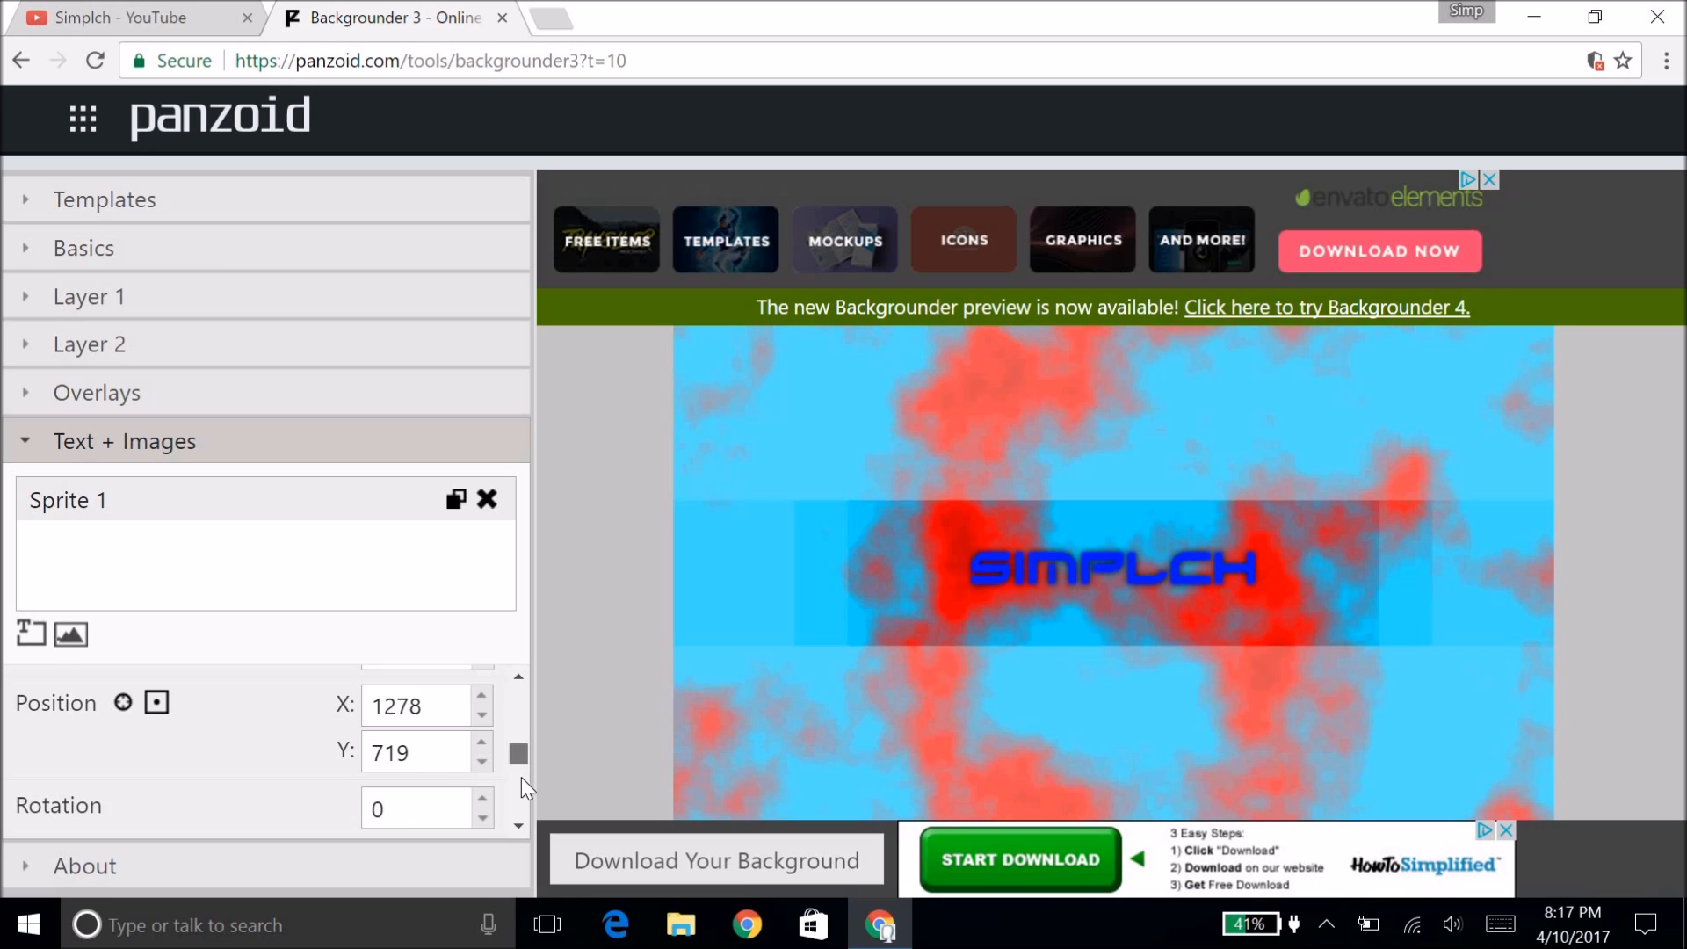
# Step: Try title rotations of 270 and 180 degrees, and reset the rotation to 0
pyautogui.scroll(-3, 518, 765)
pyautogui.scroll(2, 475, 769)
pyautogui.click(437, 772)
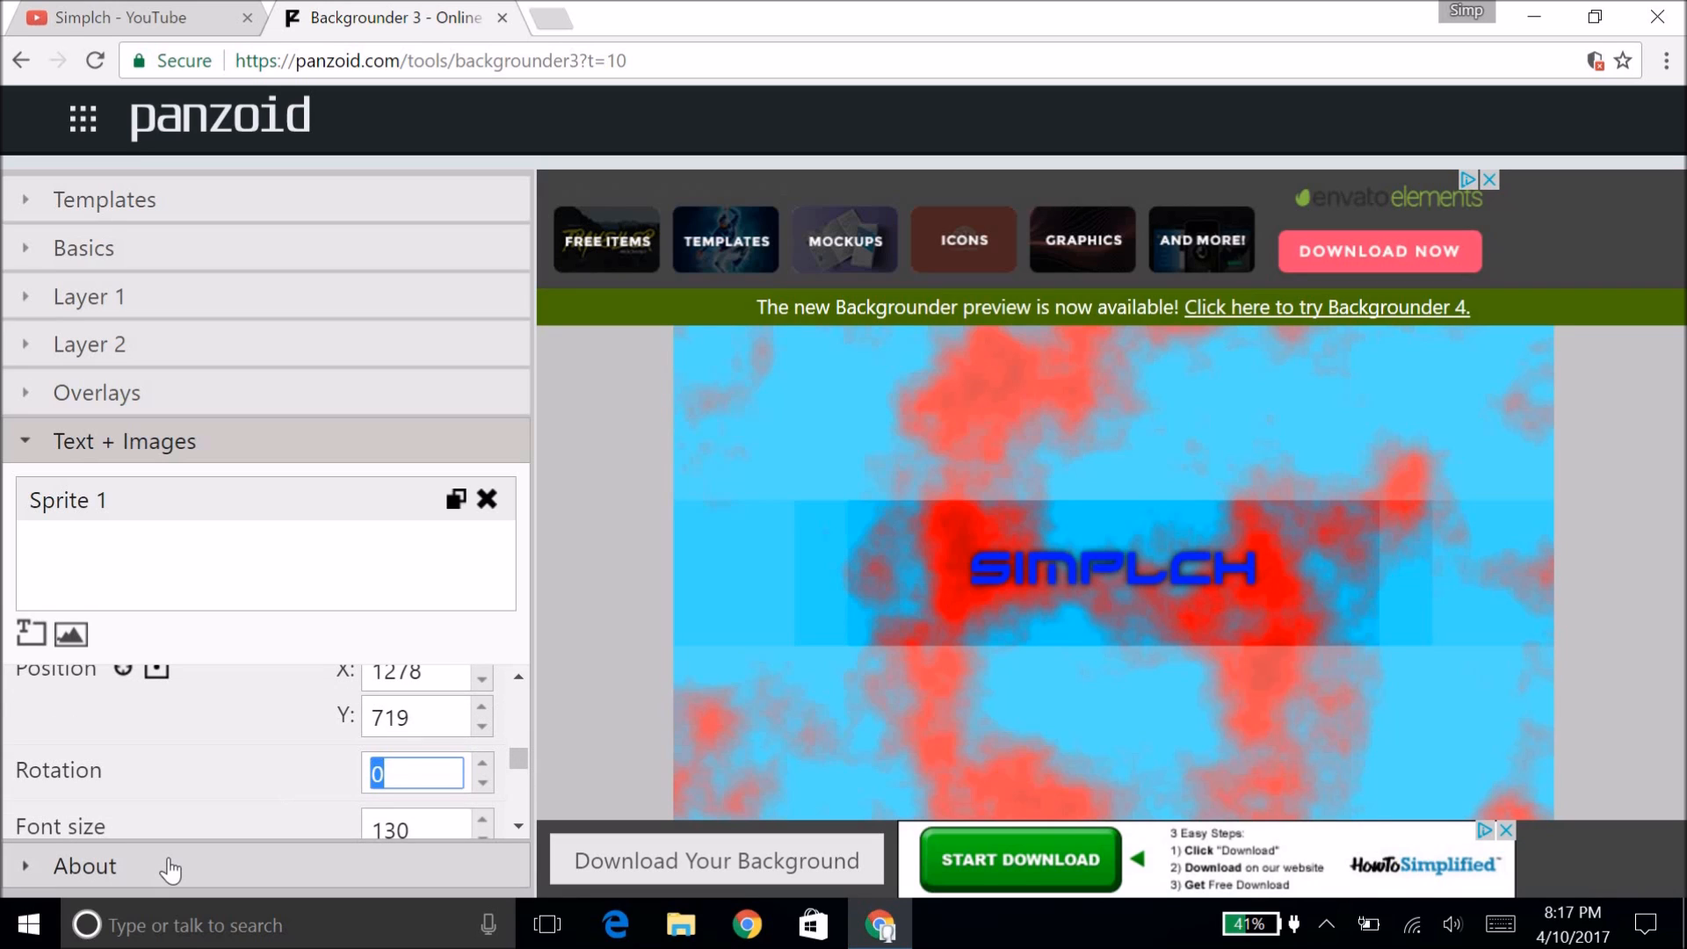
pyautogui.write('270')
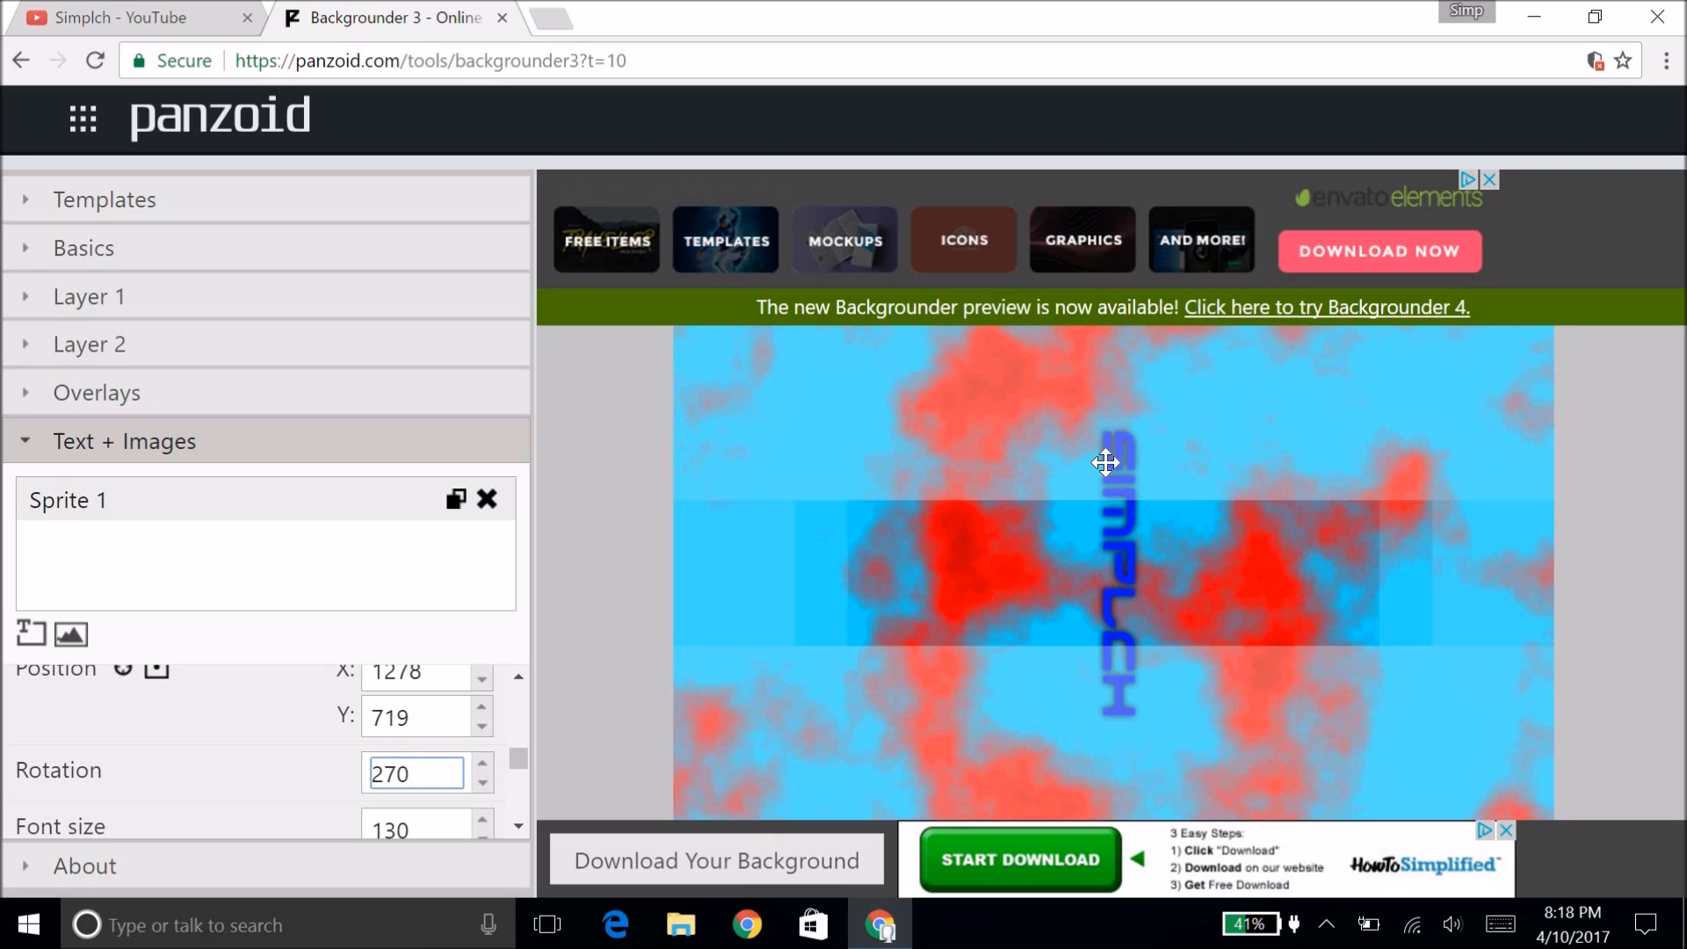
pyautogui.moveTo(482, 785); pyautogui.dragTo(320, 773)
pyautogui.doubleClick(421, 783)
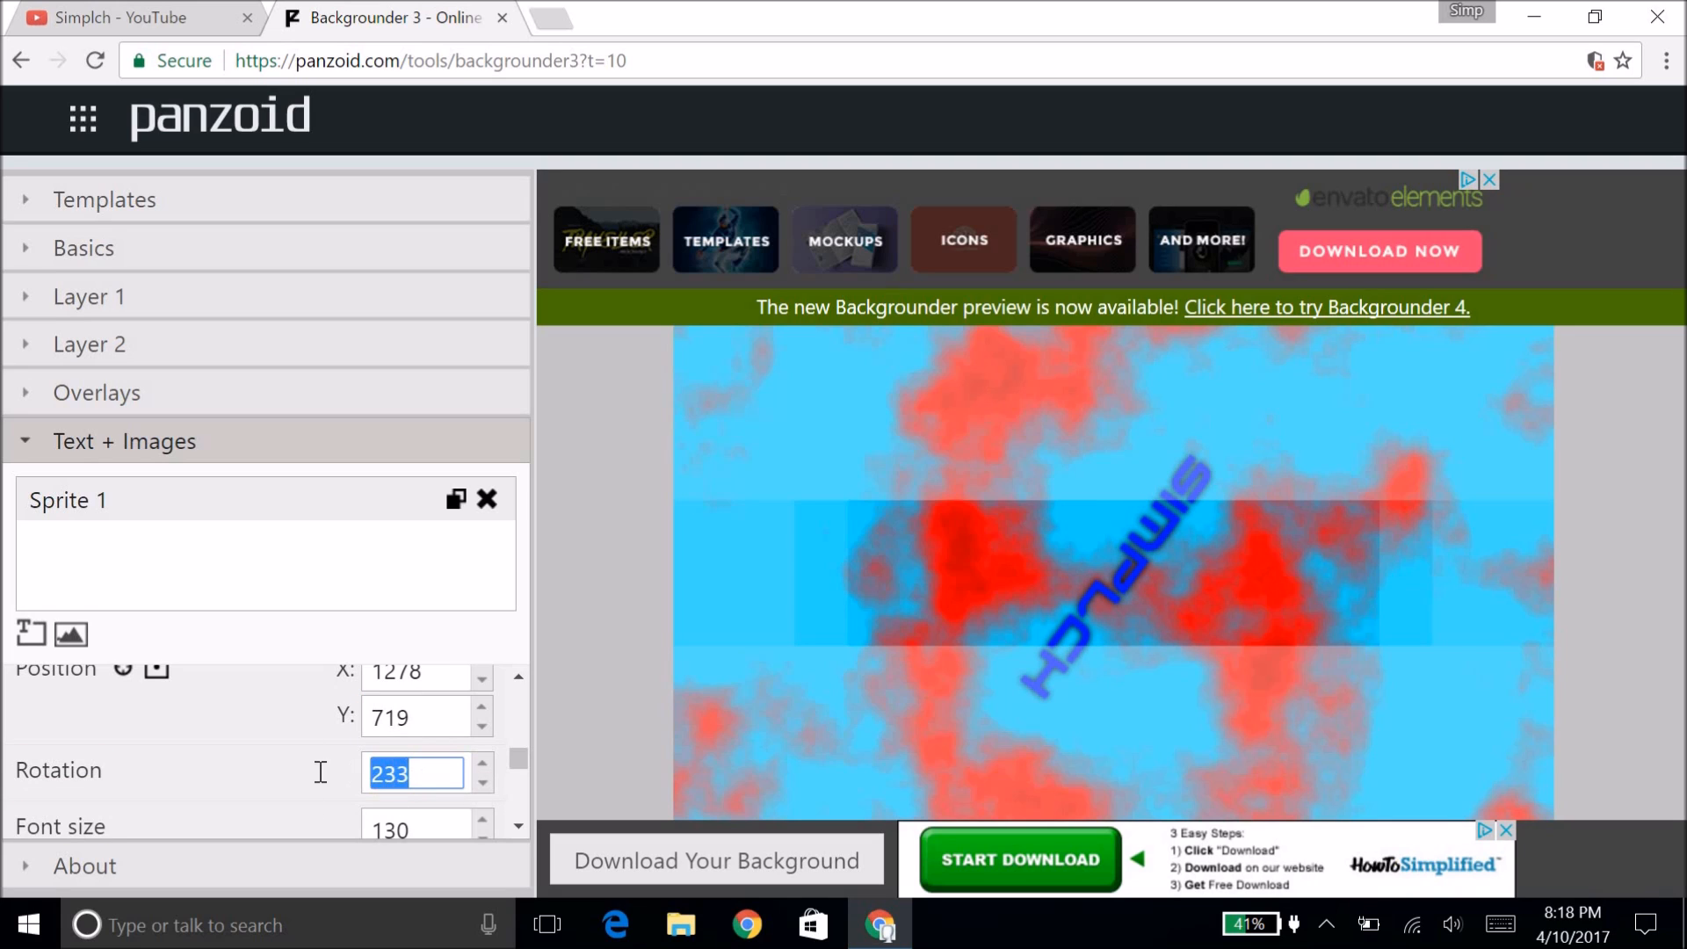
pyautogui.write('180')
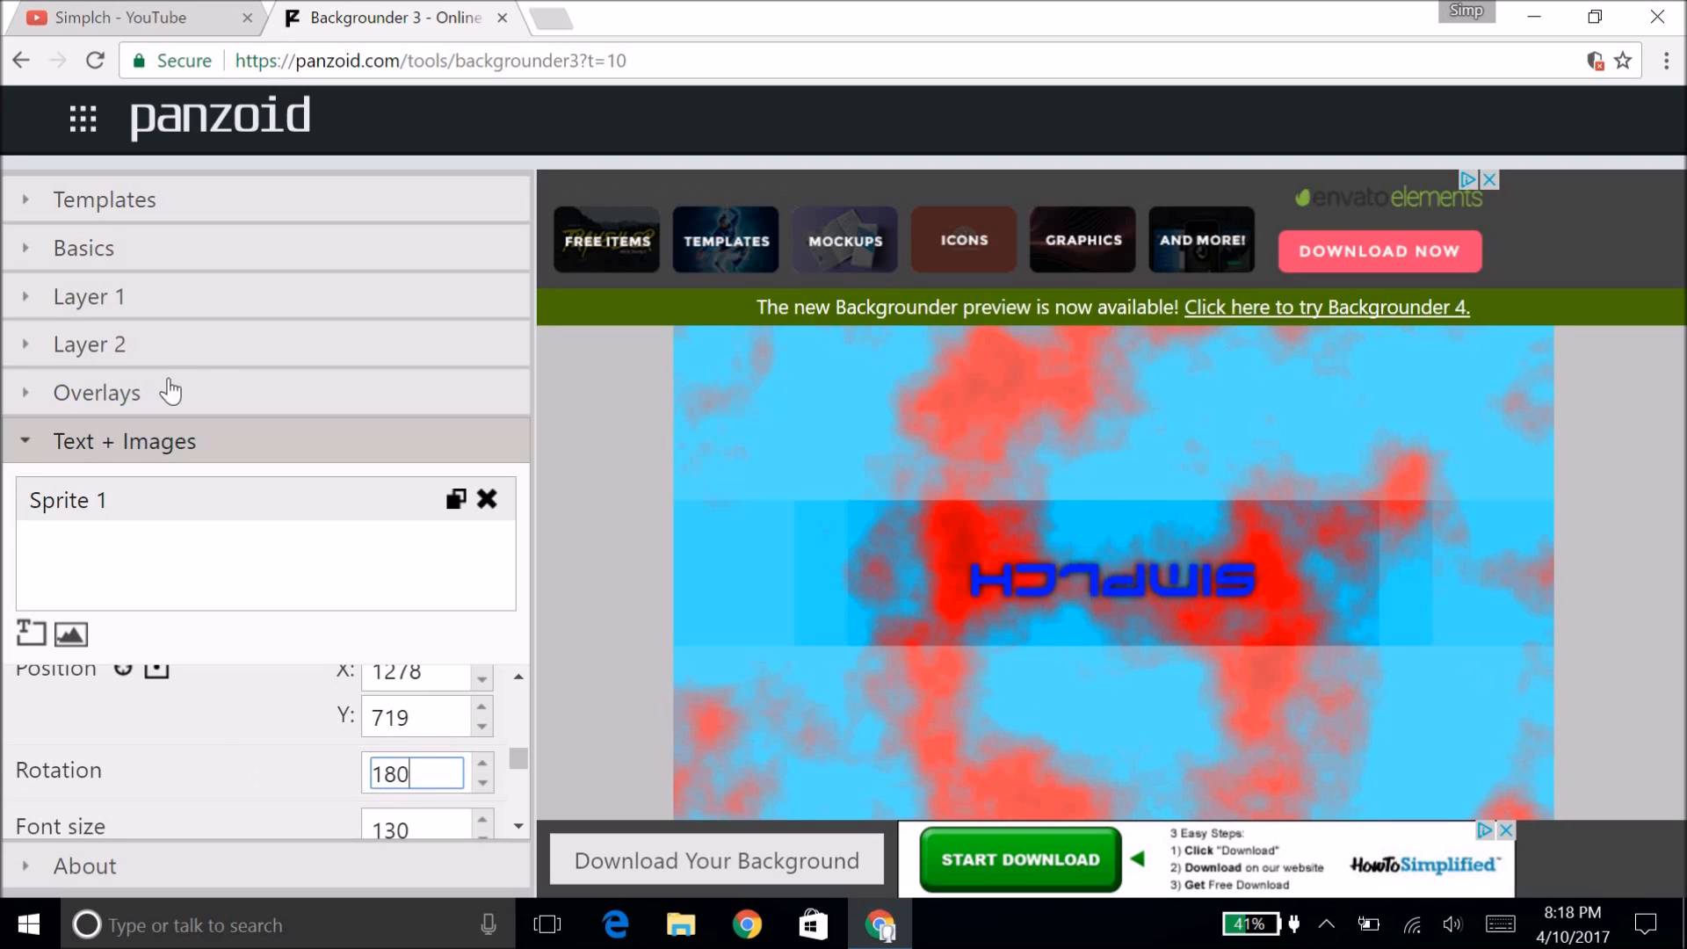
pyautogui.hotkey('ctrl', 'a')
pyautogui.write('0')
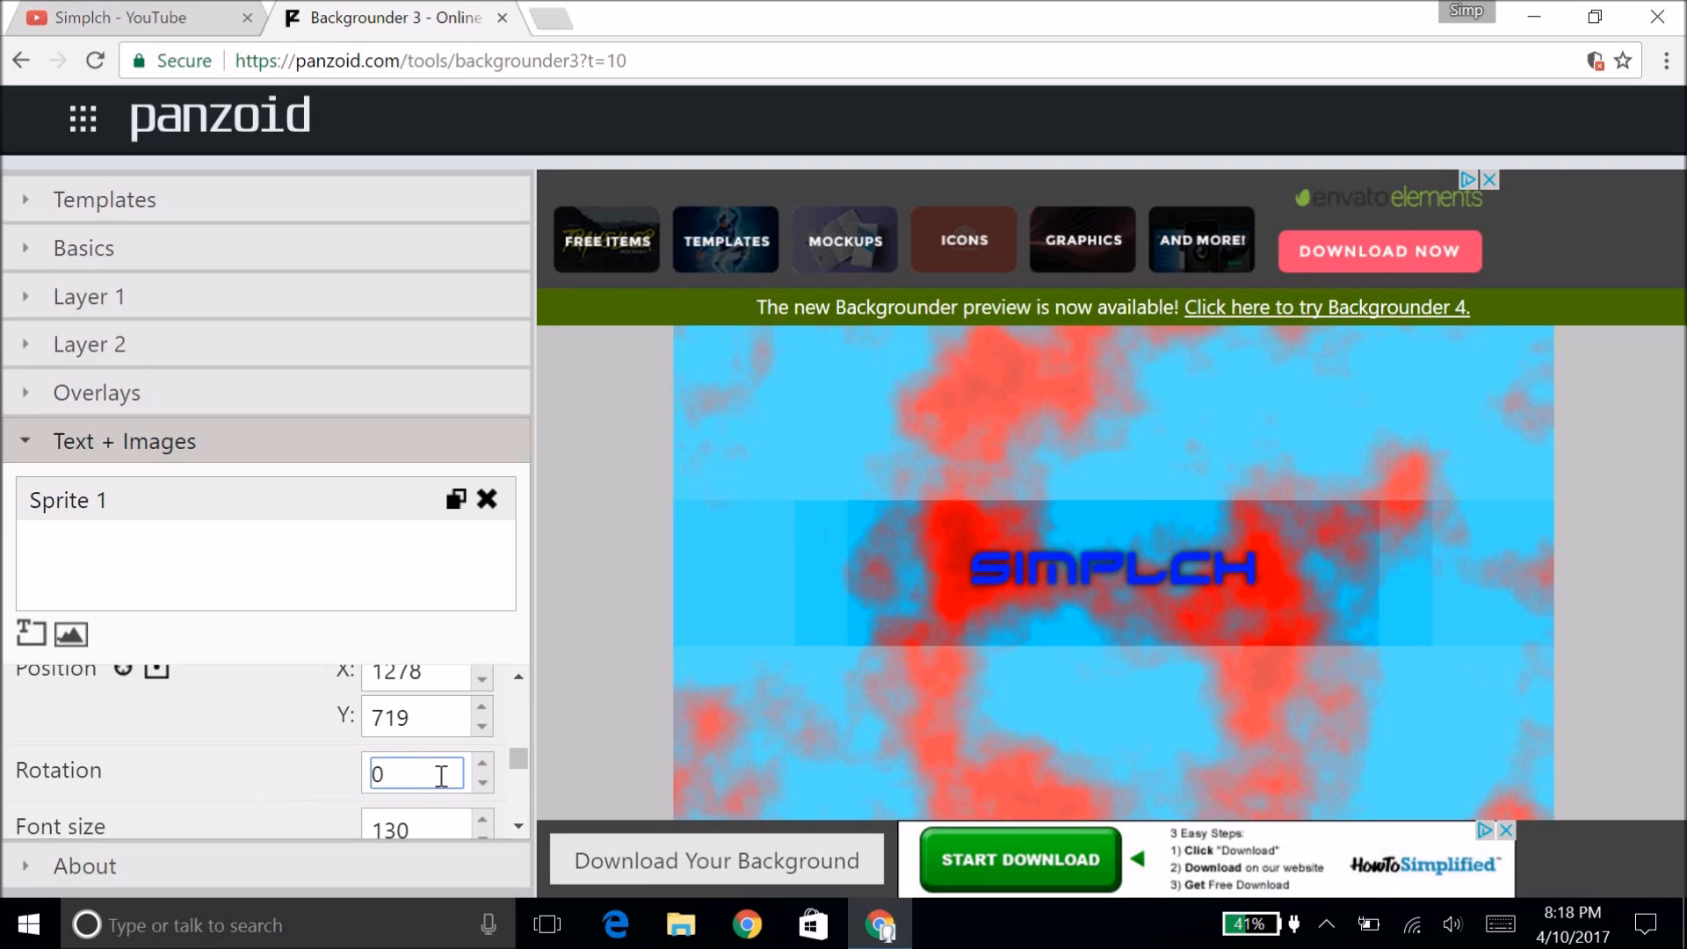
# Step: Try a title rotation of 24 degrees and reduce it gradually back to 0
pyautogui.press('BackSpace')
pyautogui.write('24')
pyautogui.click(482, 784)
pyautogui.click(481, 784)
pyautogui.click(481, 784)
pyautogui.click(482, 784)
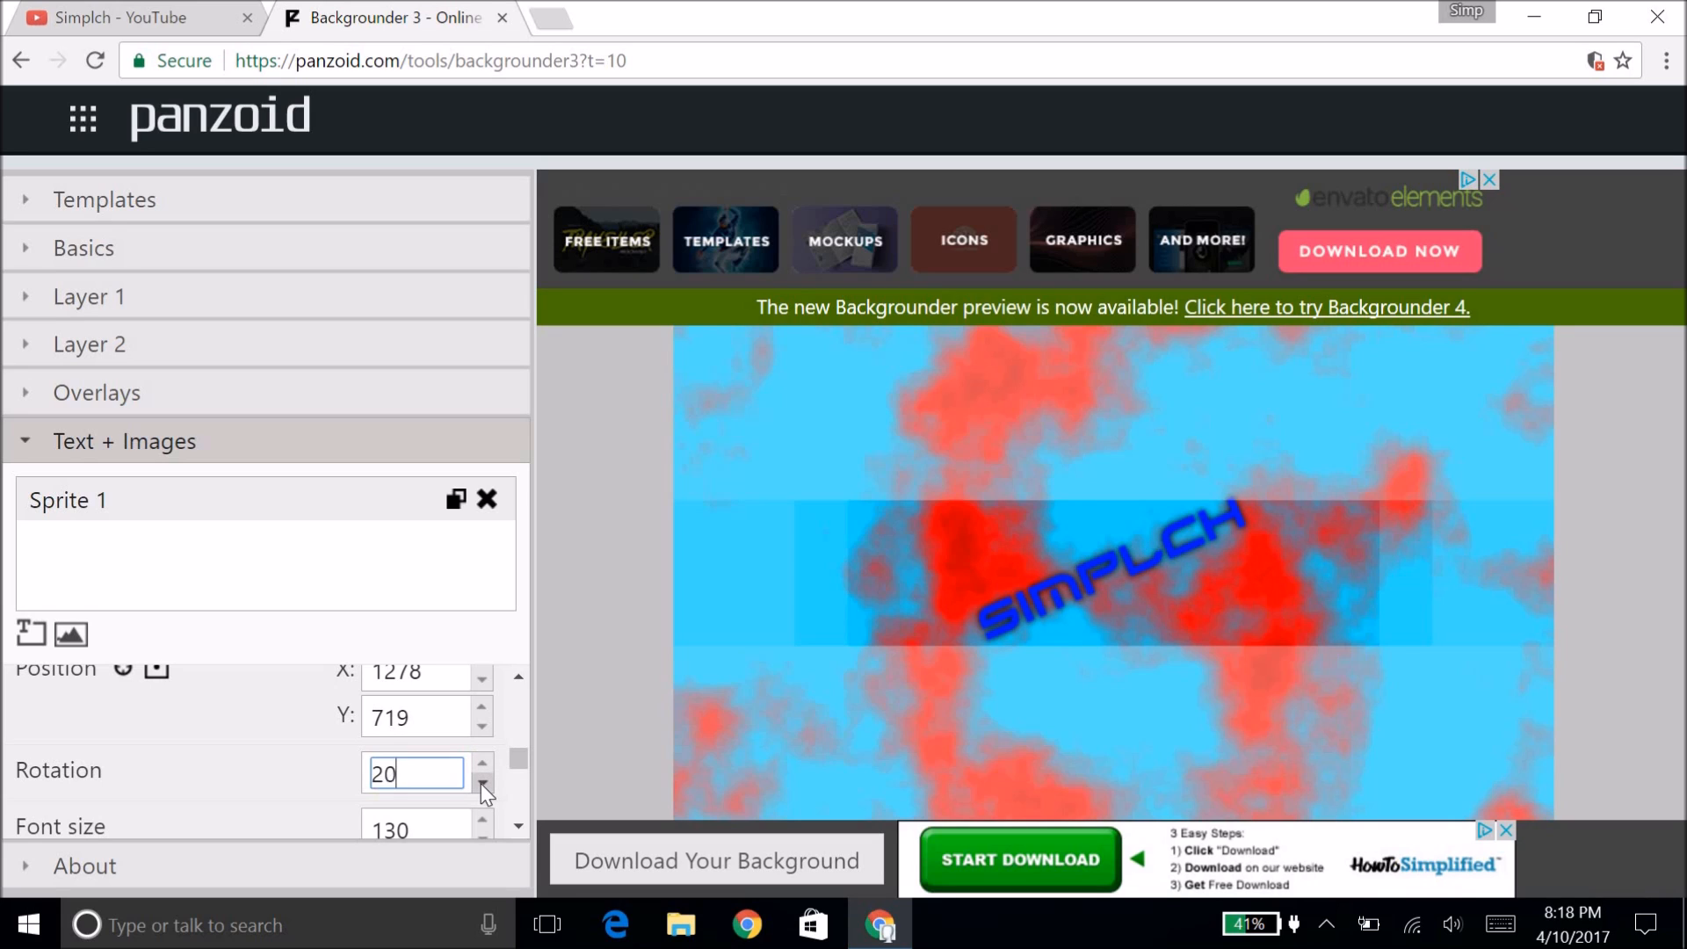
pyautogui.click(481, 784)
pyautogui.click(482, 784)
pyautogui.click(481, 784)
# Step: Set the title's rotation to 340 degrees and move the title to about X 1208, Y 734
pyautogui.moveTo(481, 784); pyautogui.dragTo(333, 777)
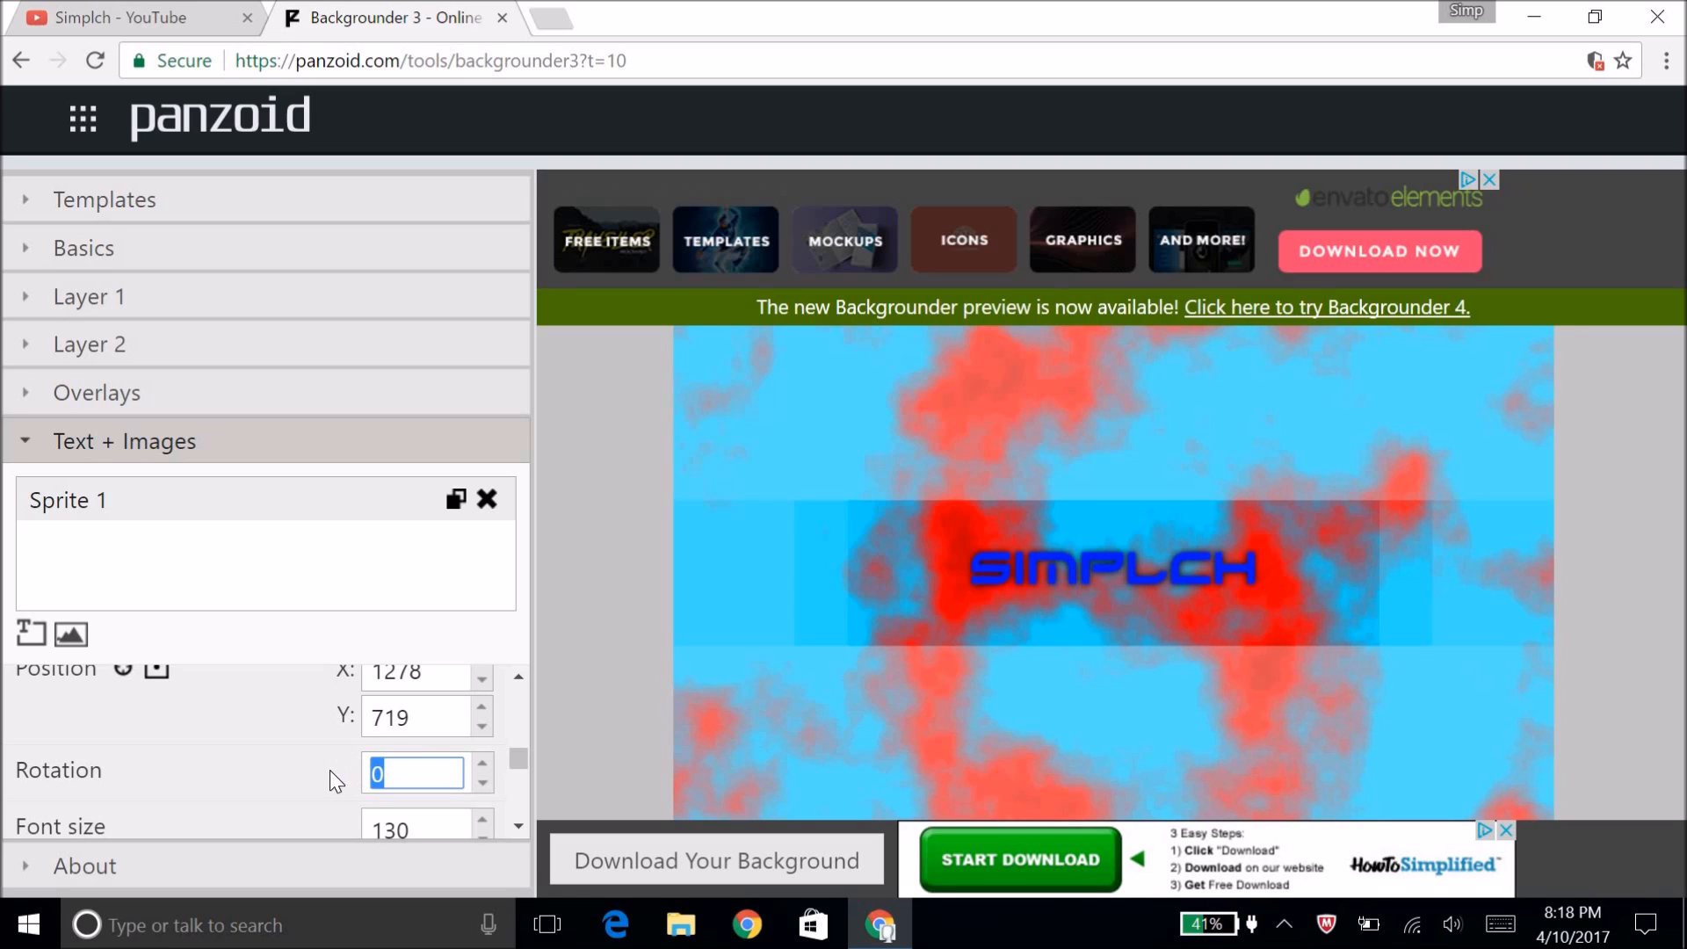
pyautogui.write('340')
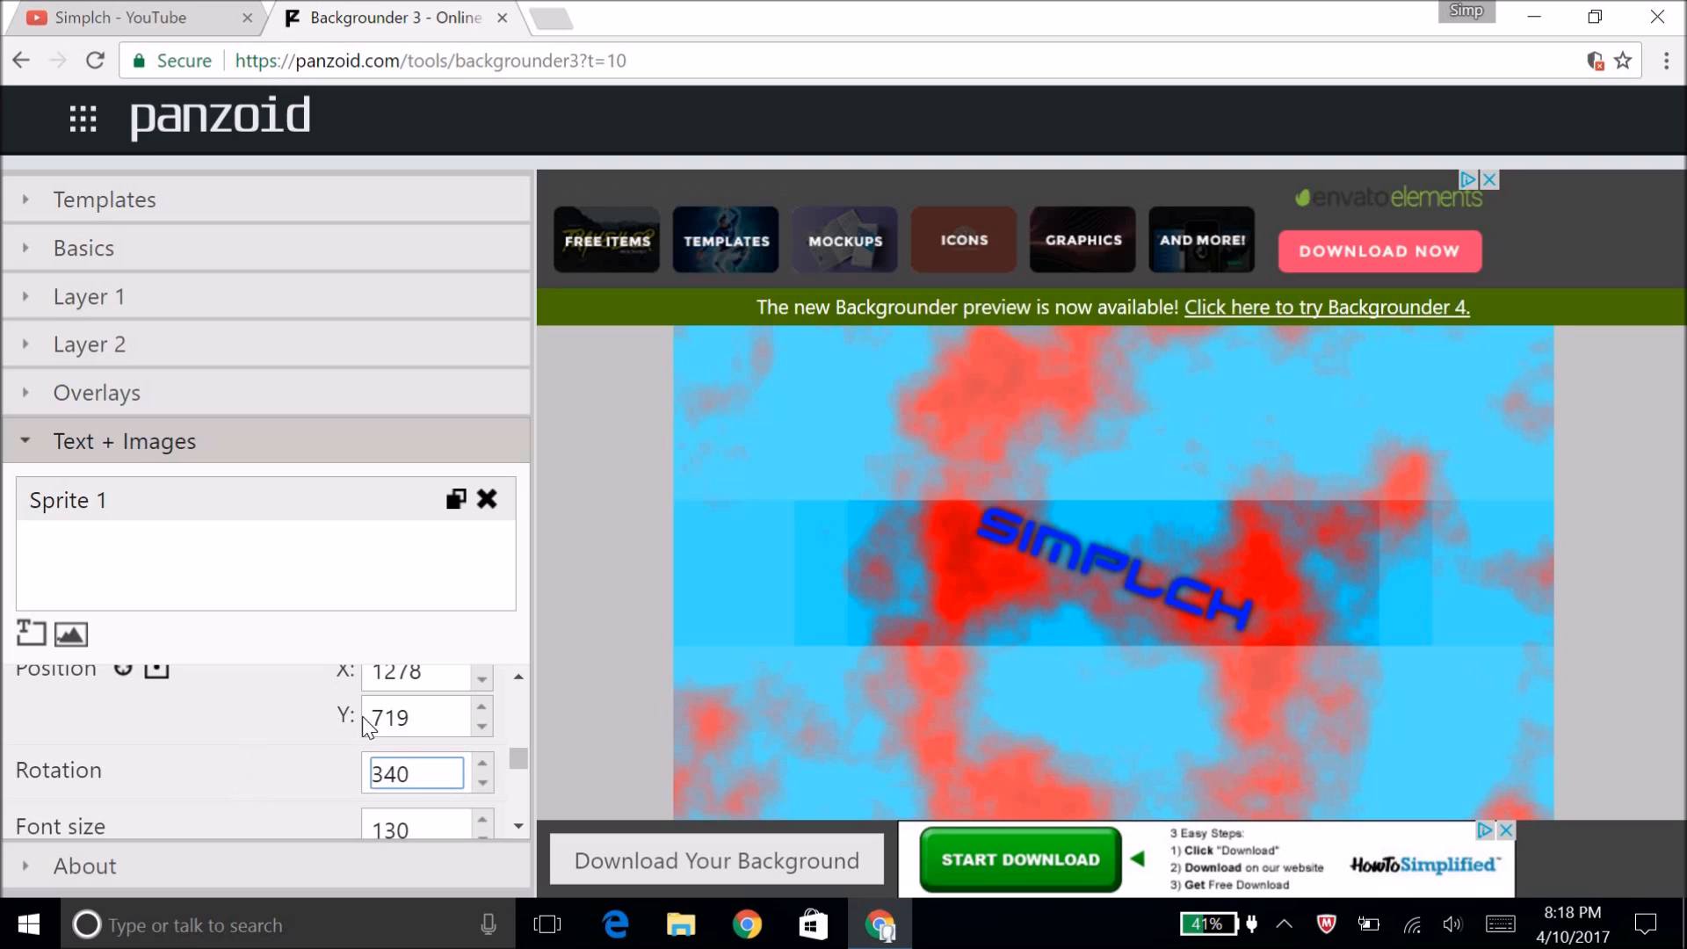
pyautogui.moveTo(1024, 546); pyautogui.dragTo(1000, 550)
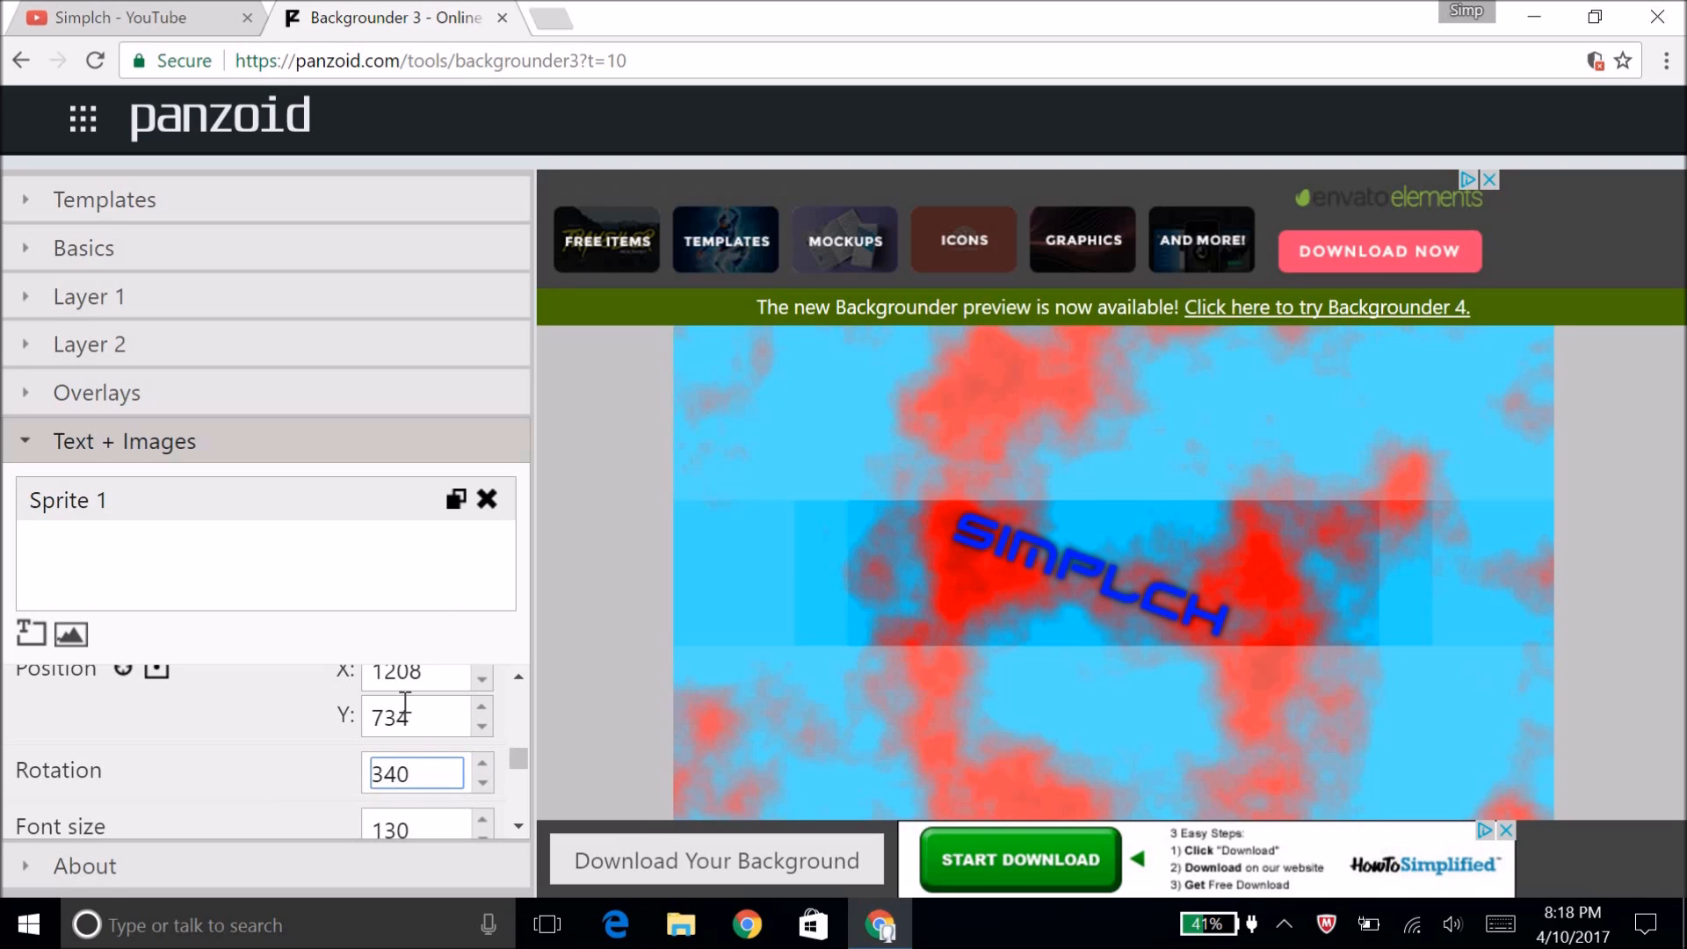
# Step: Adjust the title's font size to 119
pyautogui.scroll(-2, 474, 758)
pyautogui.click(482, 686)
pyautogui.click(482, 686)
pyautogui.click(488, 709)
pyautogui.click(488, 708)
pyautogui.click(489, 708)
pyautogui.click(489, 708)
pyautogui.click(489, 709)
pyautogui.click(489, 708)
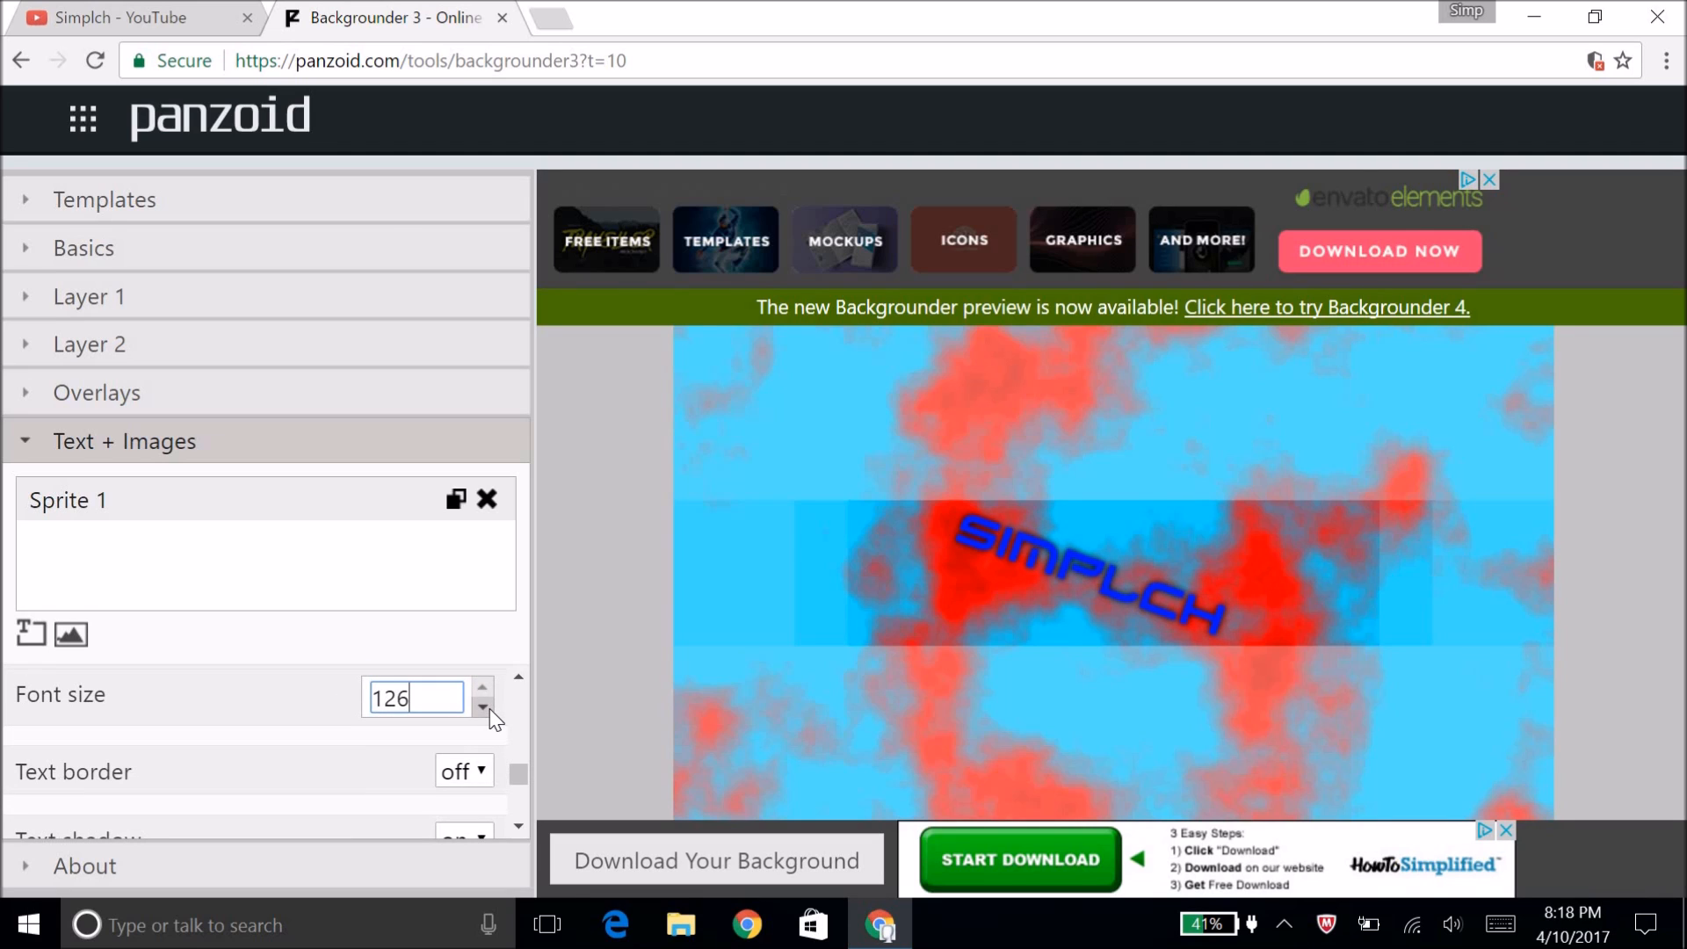
pyautogui.click(482, 684)
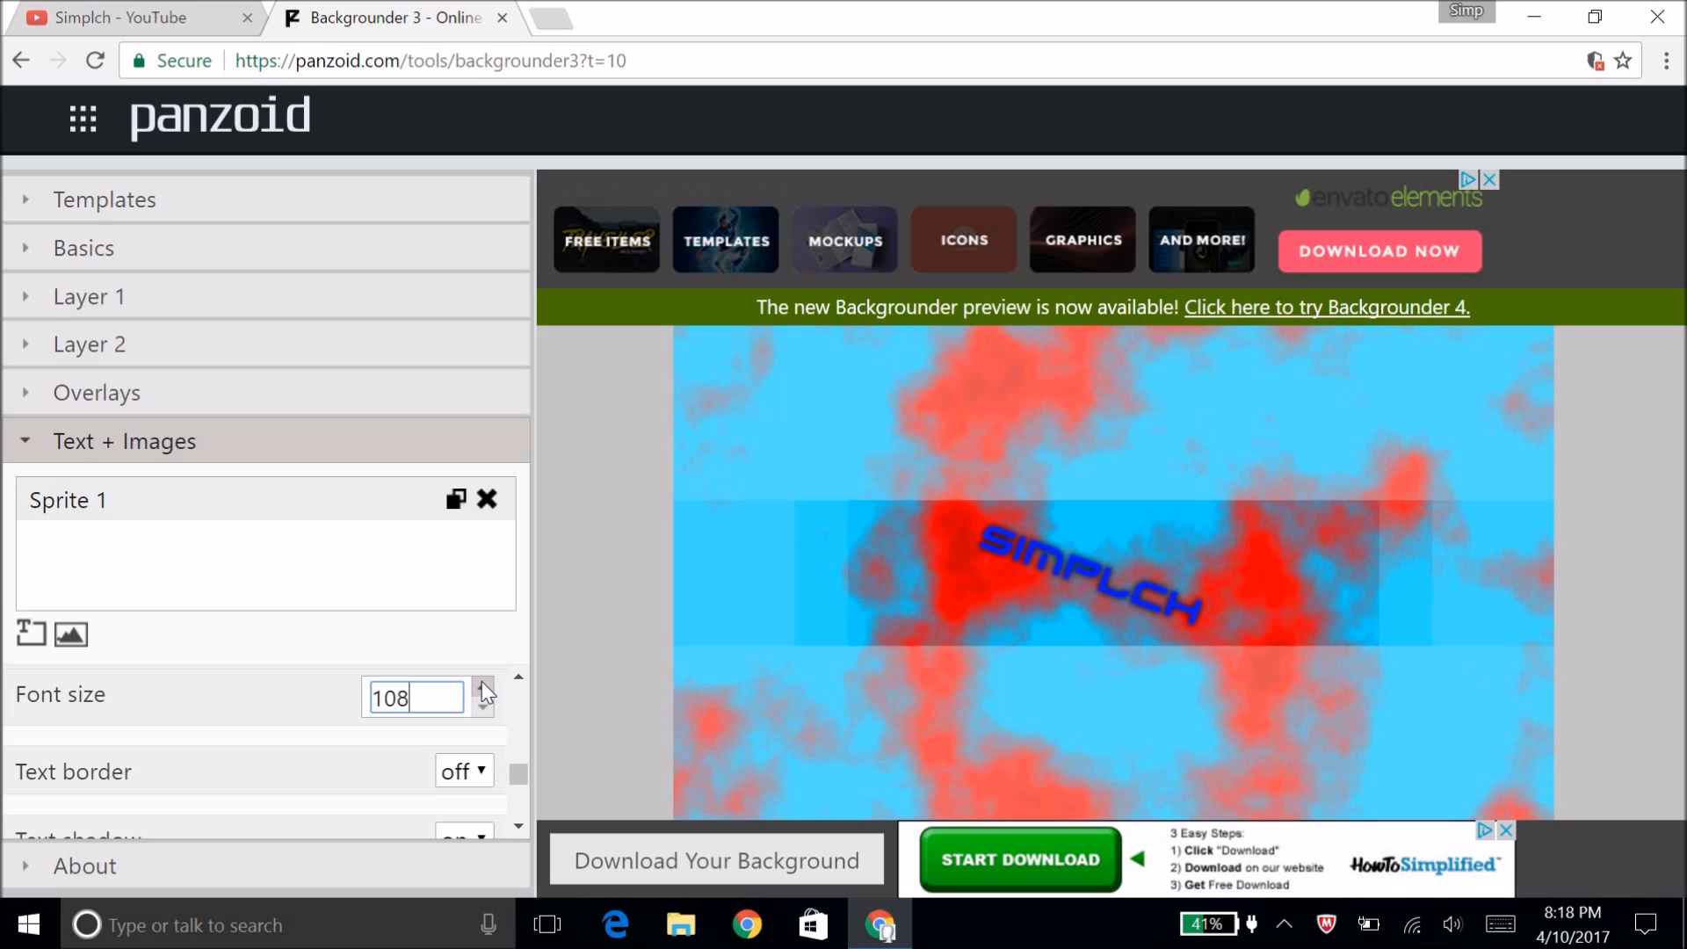
pyautogui.click(482, 682)
pyautogui.click(481, 682)
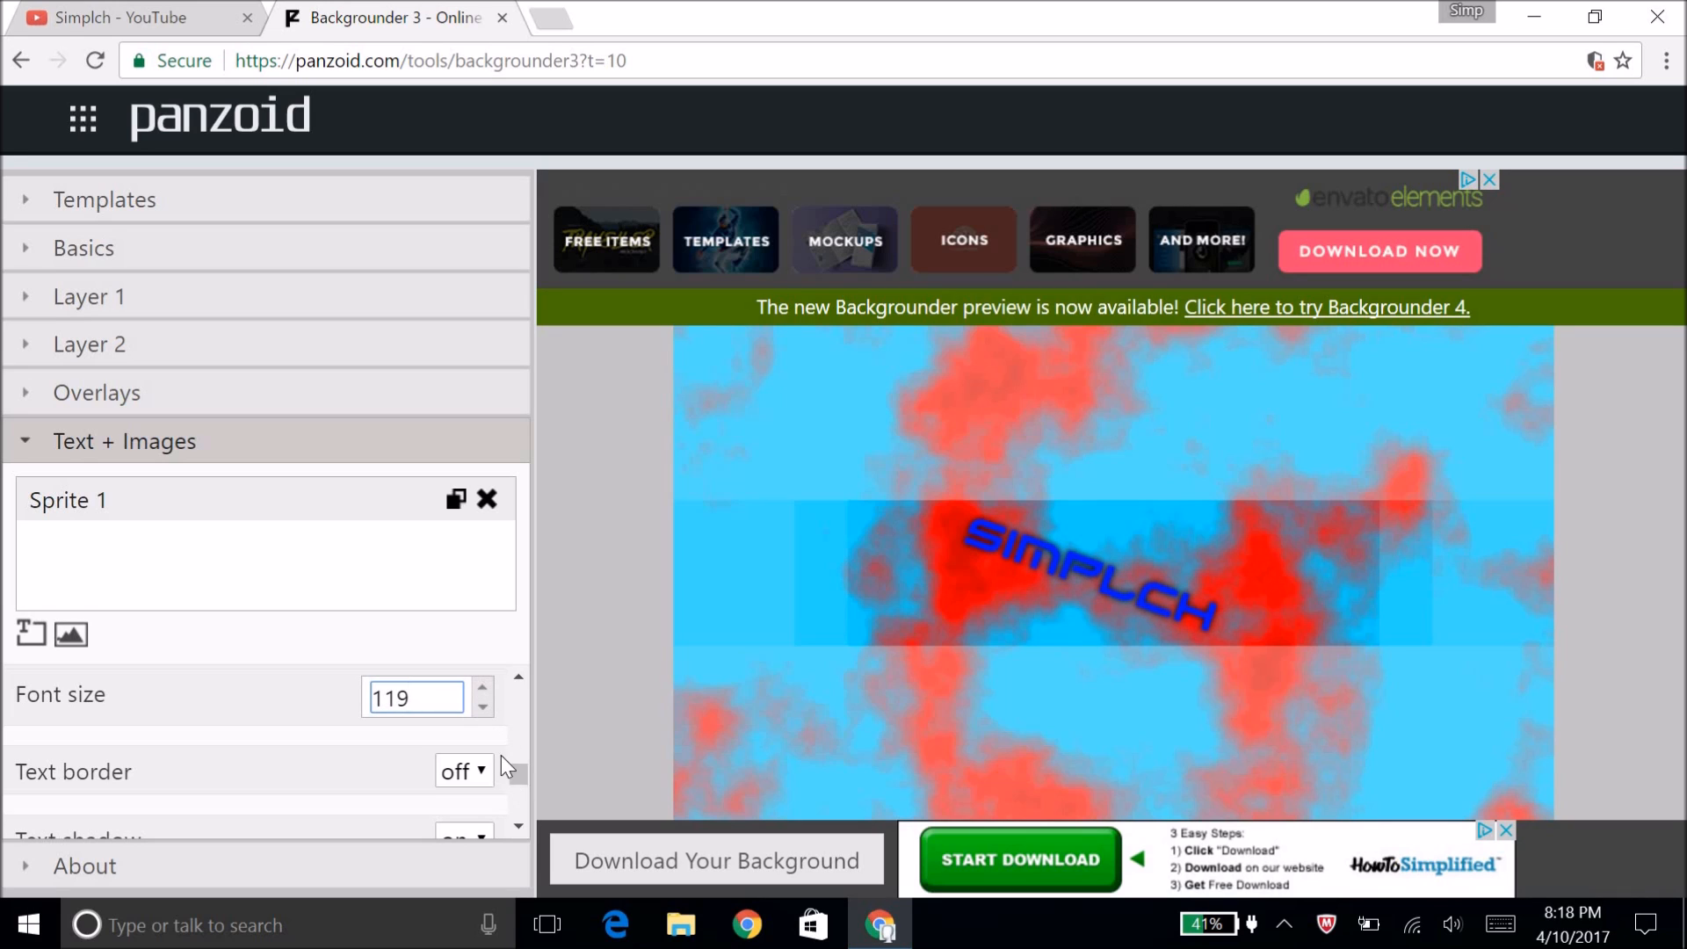
# Step: Turn on the title's text border and set its thickness to 11
pyautogui.click(445, 769)
pyautogui.click(457, 834)
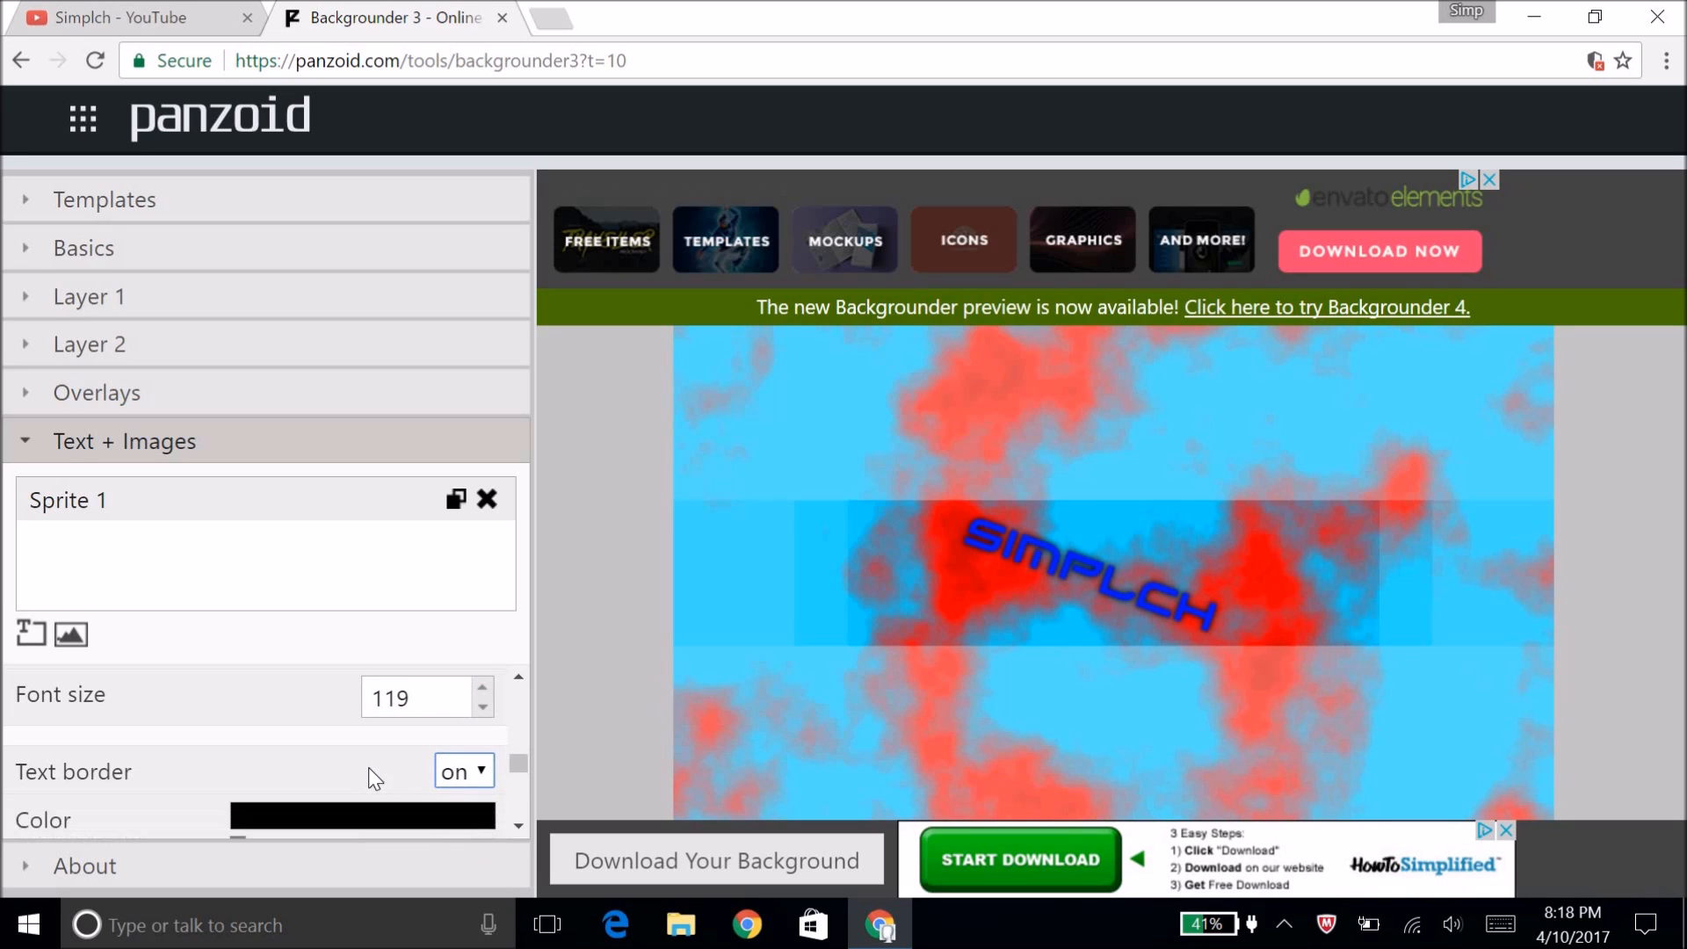
pyautogui.scroll(-2, 264, 721)
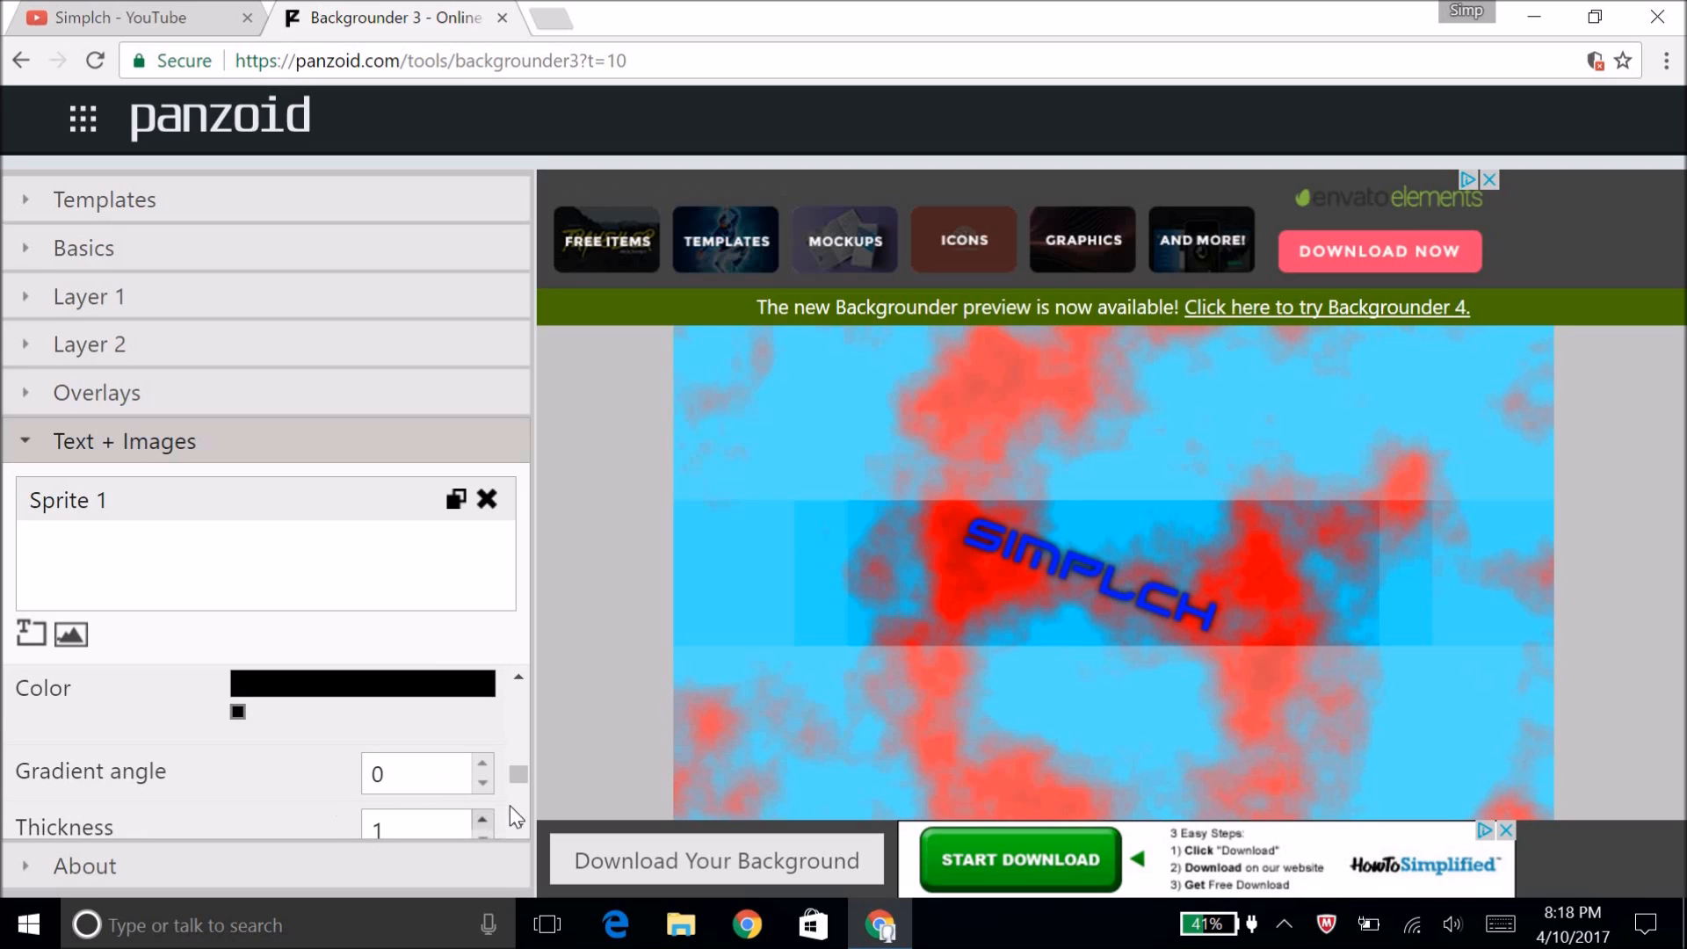
pyautogui.click(484, 811)
pyautogui.click(484, 811)
pyautogui.click(484, 811)
pyautogui.click(484, 811)
pyautogui.click(484, 811)
pyautogui.click(484, 811)
pyautogui.click(485, 811)
pyautogui.doubleClick(484, 811)
pyautogui.click(484, 810)
pyautogui.click(483, 810)
pyautogui.click(484, 810)
pyautogui.click(484, 810)
pyautogui.click(482, 832)
pyautogui.click(482, 831)
pyautogui.click(483, 832)
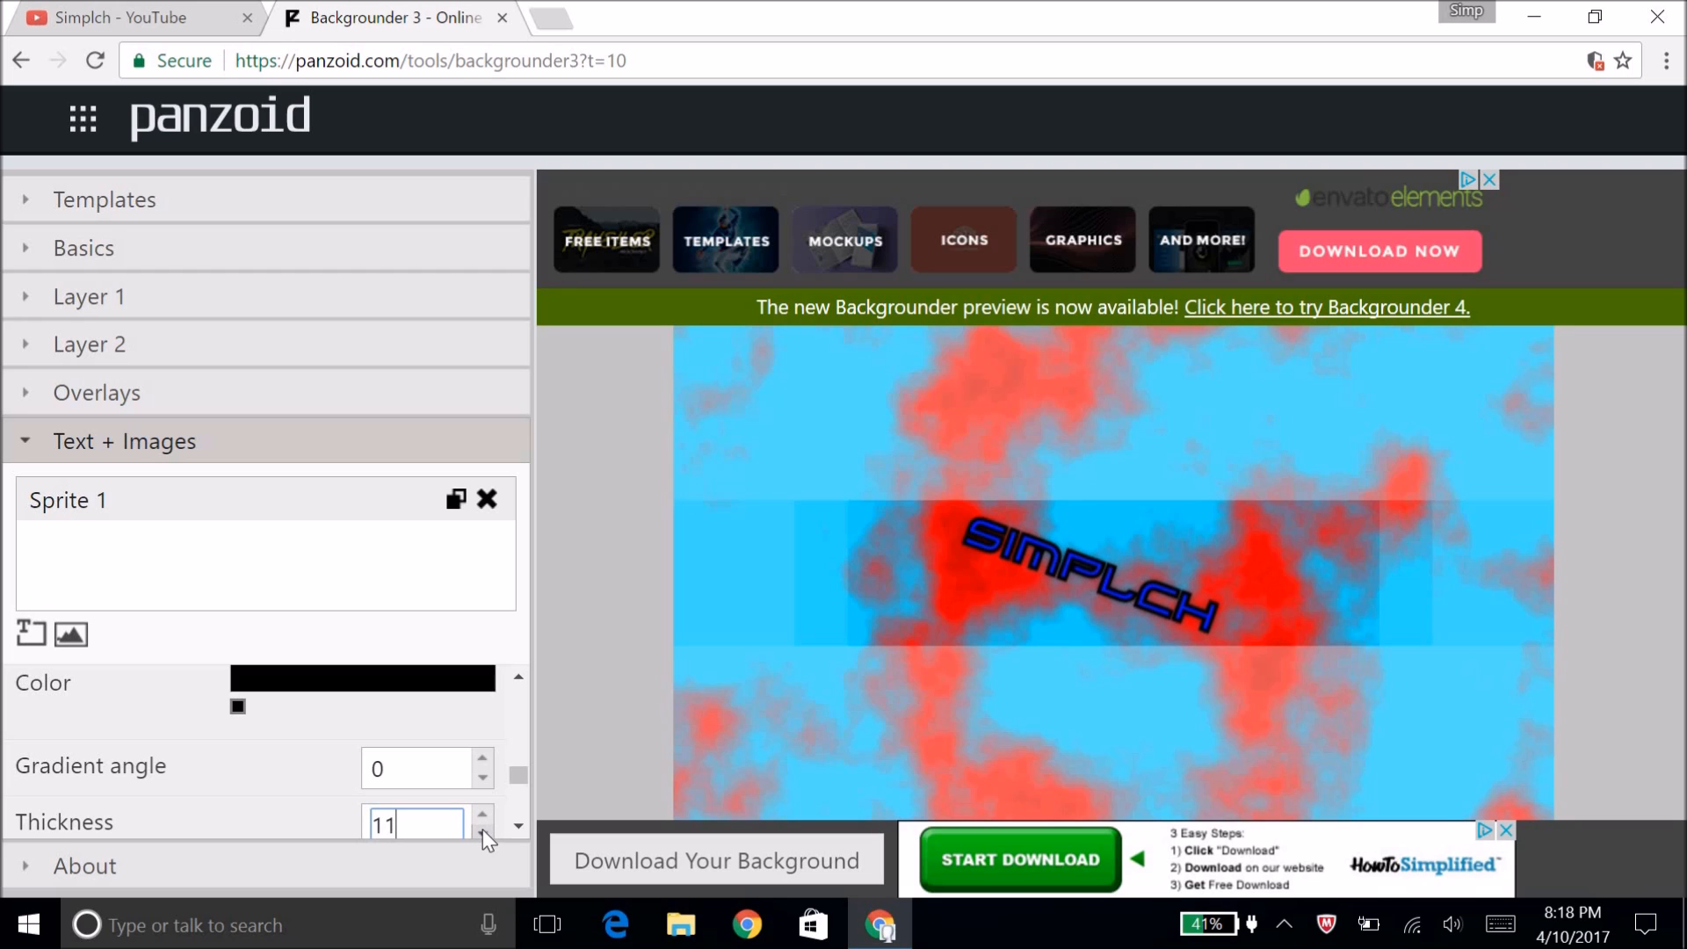
# Step: Change the black color stop of the title's text border to red
pyautogui.click(239, 705)
pyautogui.click(261, 752)
pyautogui.moveTo(460, 290); pyautogui.dragTo(1104, 11)
pyautogui.click(814, 688)
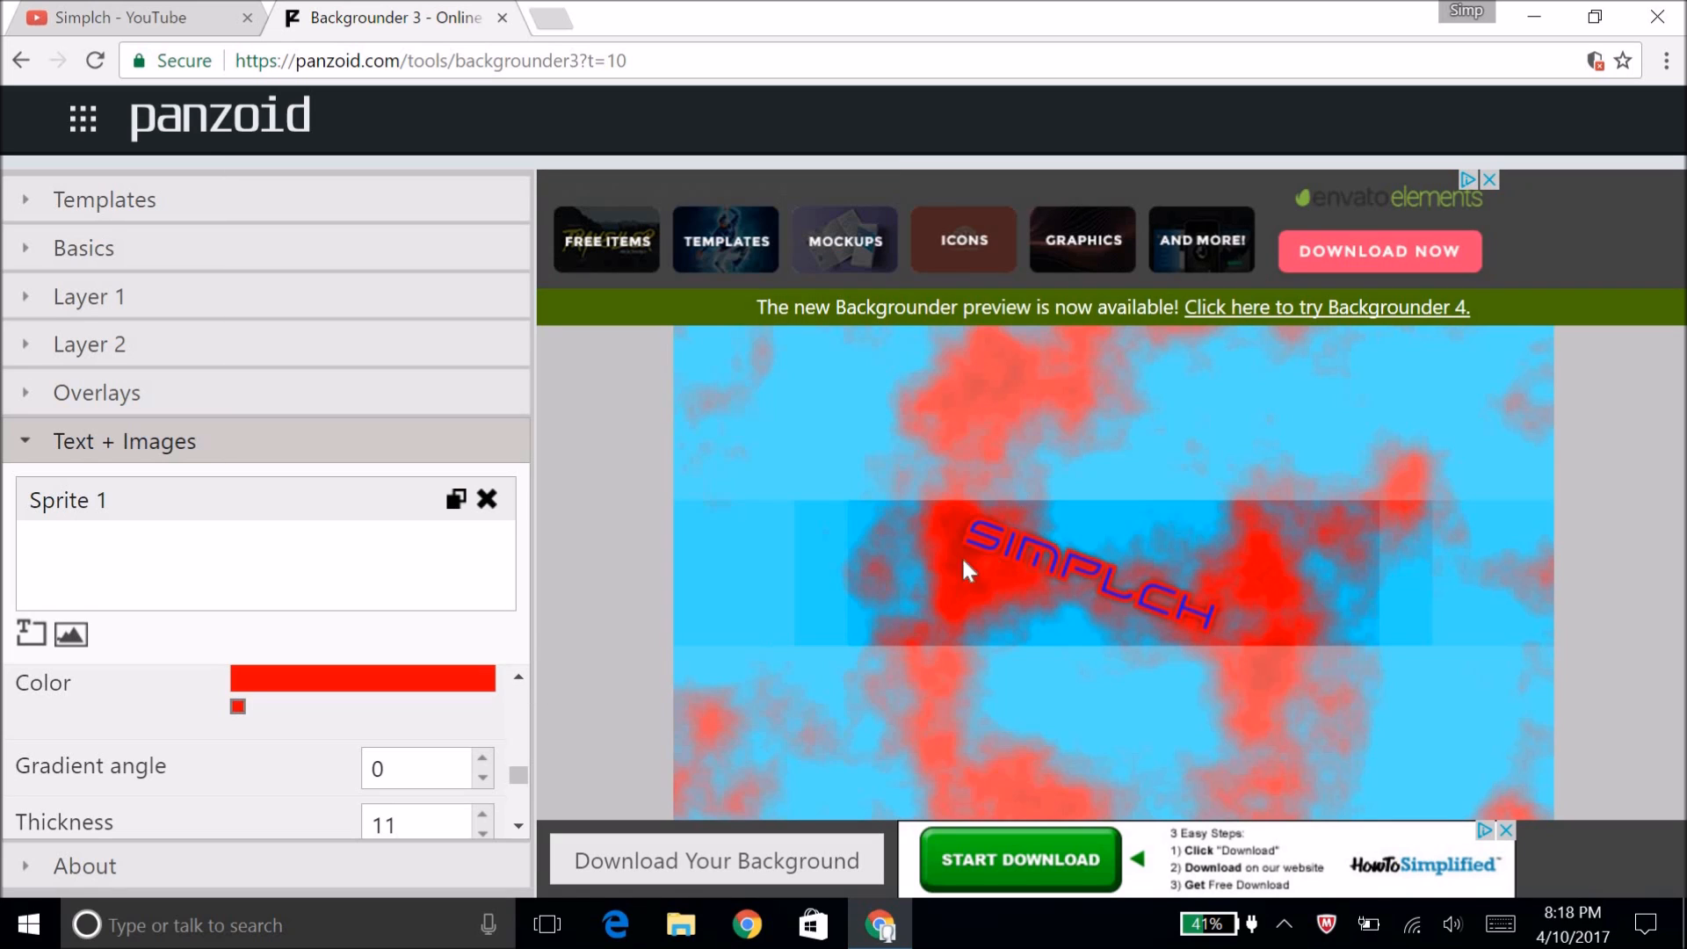
pyautogui.click(489, 761)
pyautogui.write('3')
# Step: Change the title's text shadow color to yellow, hex f7ff00
pyautogui.moveTo(529, 770); pyautogui.dragTo(521, 794)
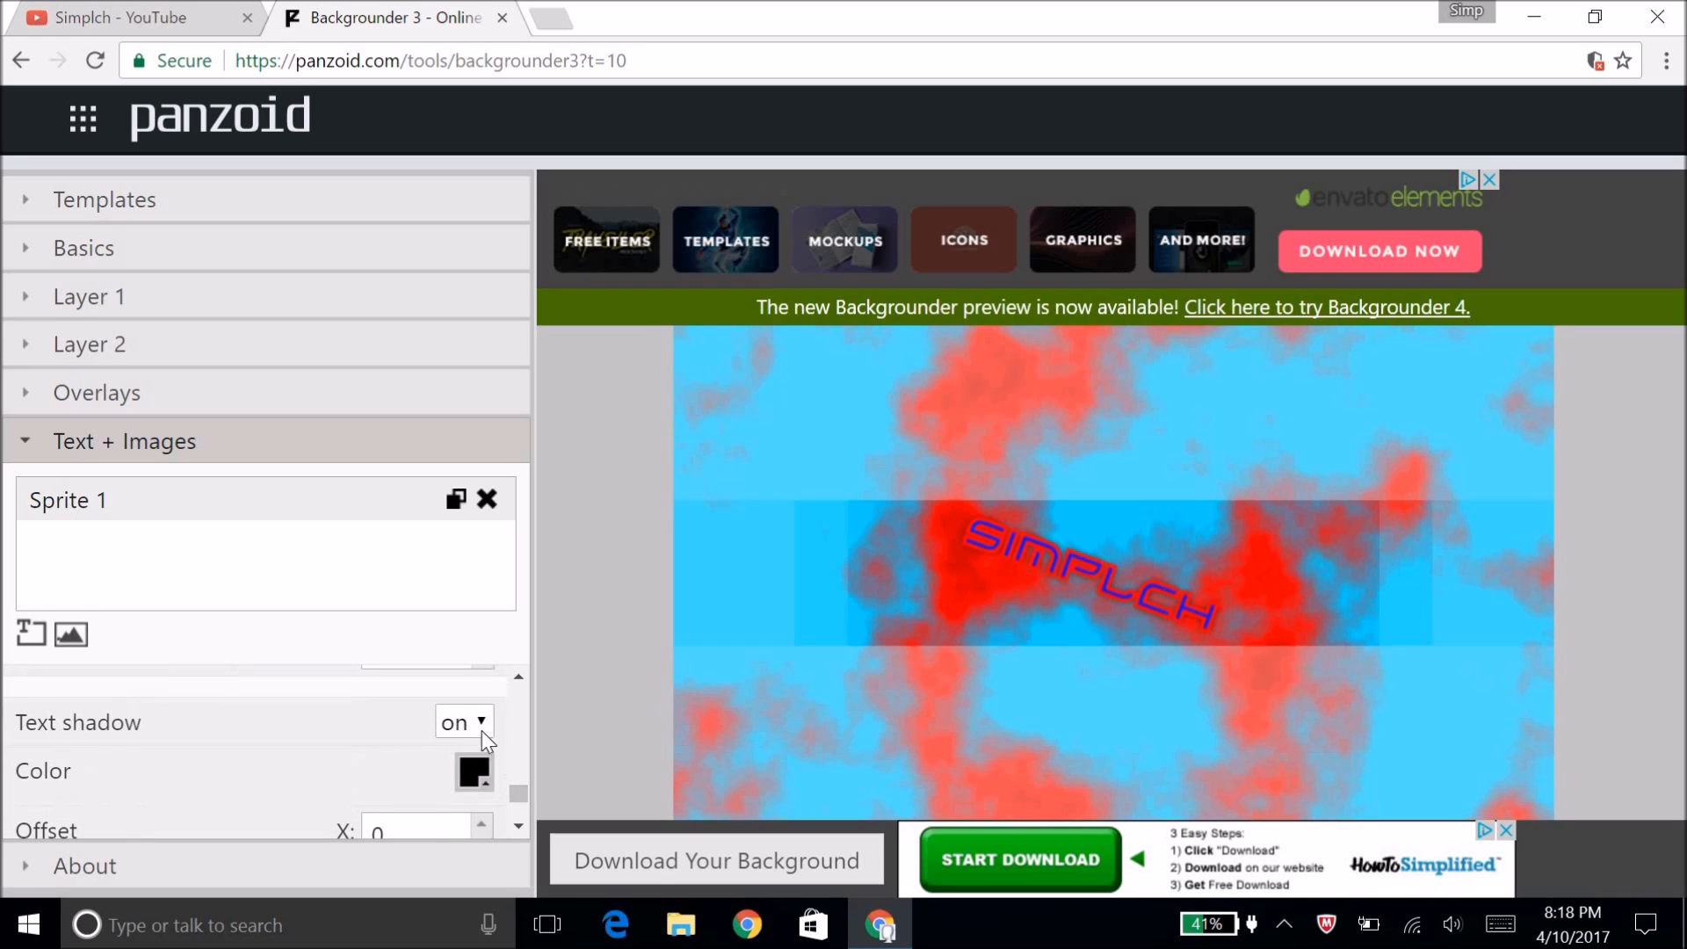
pyautogui.click(488, 789)
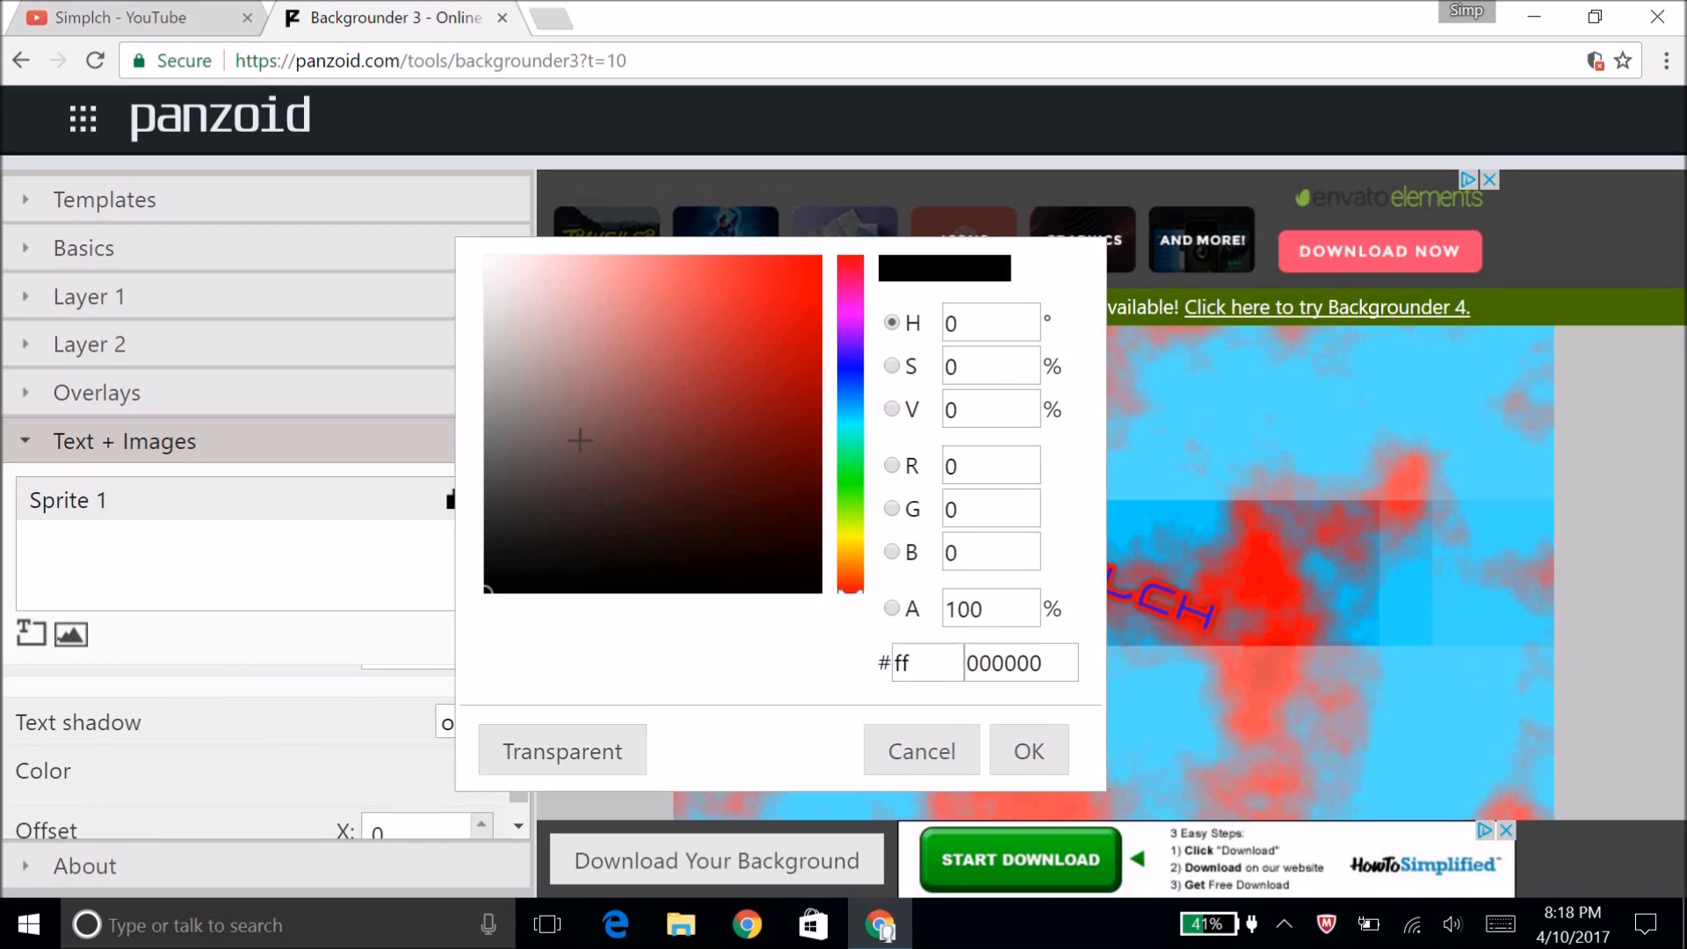
pyautogui.click(850, 535)
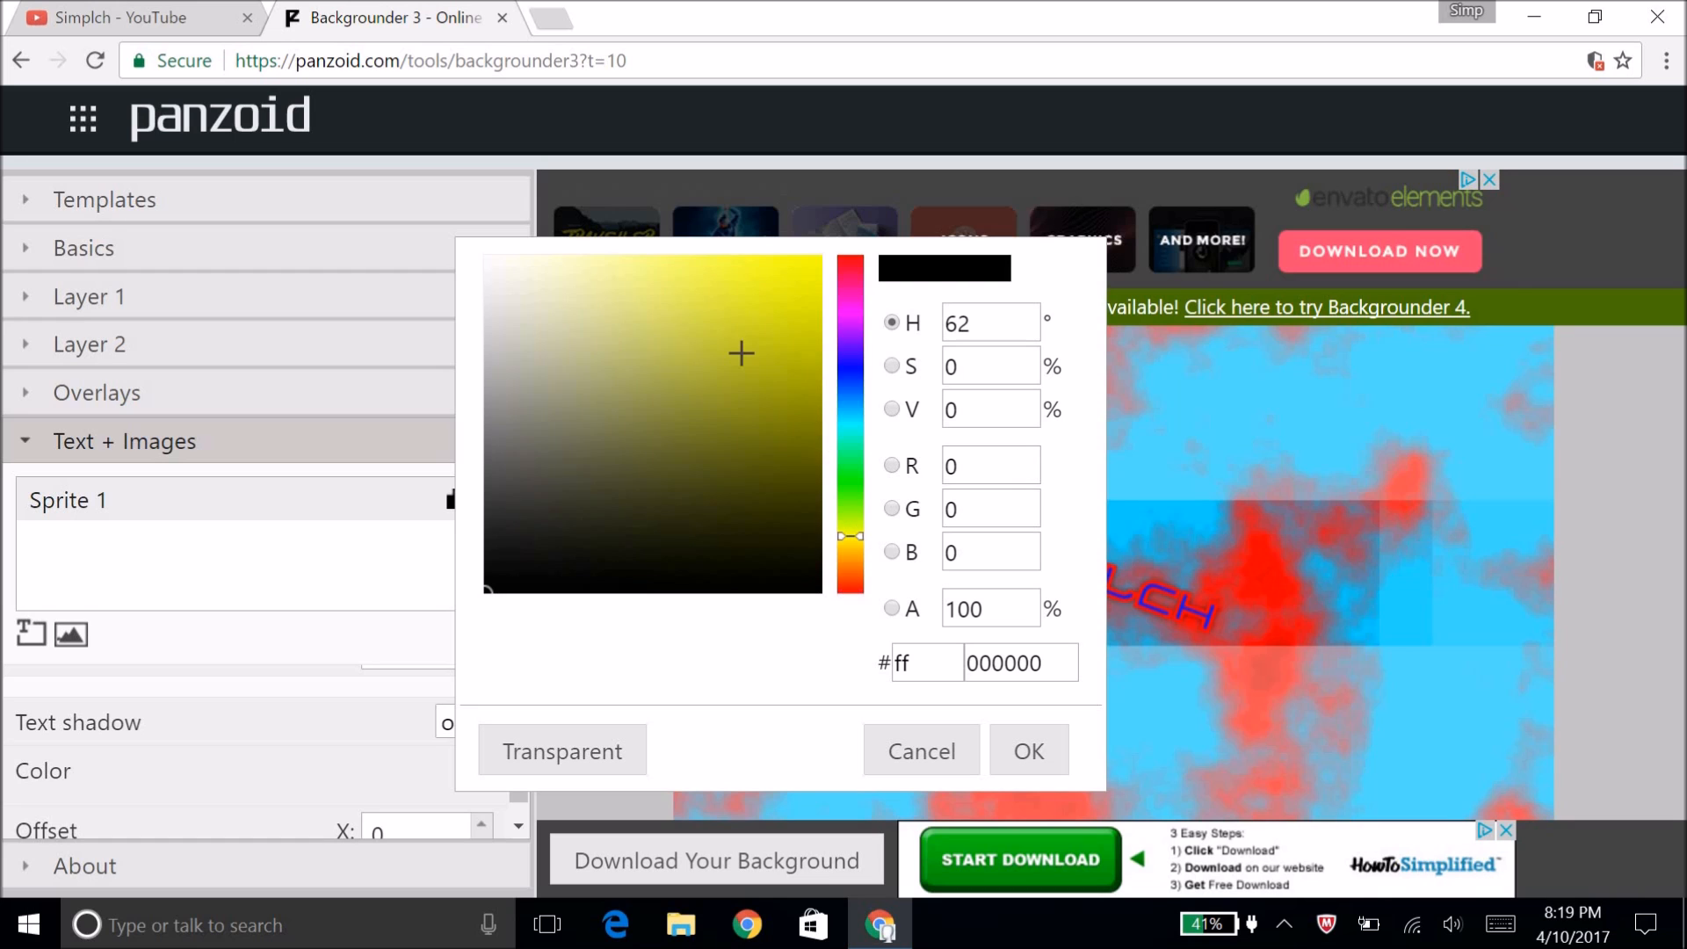
pyautogui.moveTo(823, 268); pyautogui.dragTo(789, 289)
pyautogui.moveTo(868, 177); pyautogui.dragTo(835, 224)
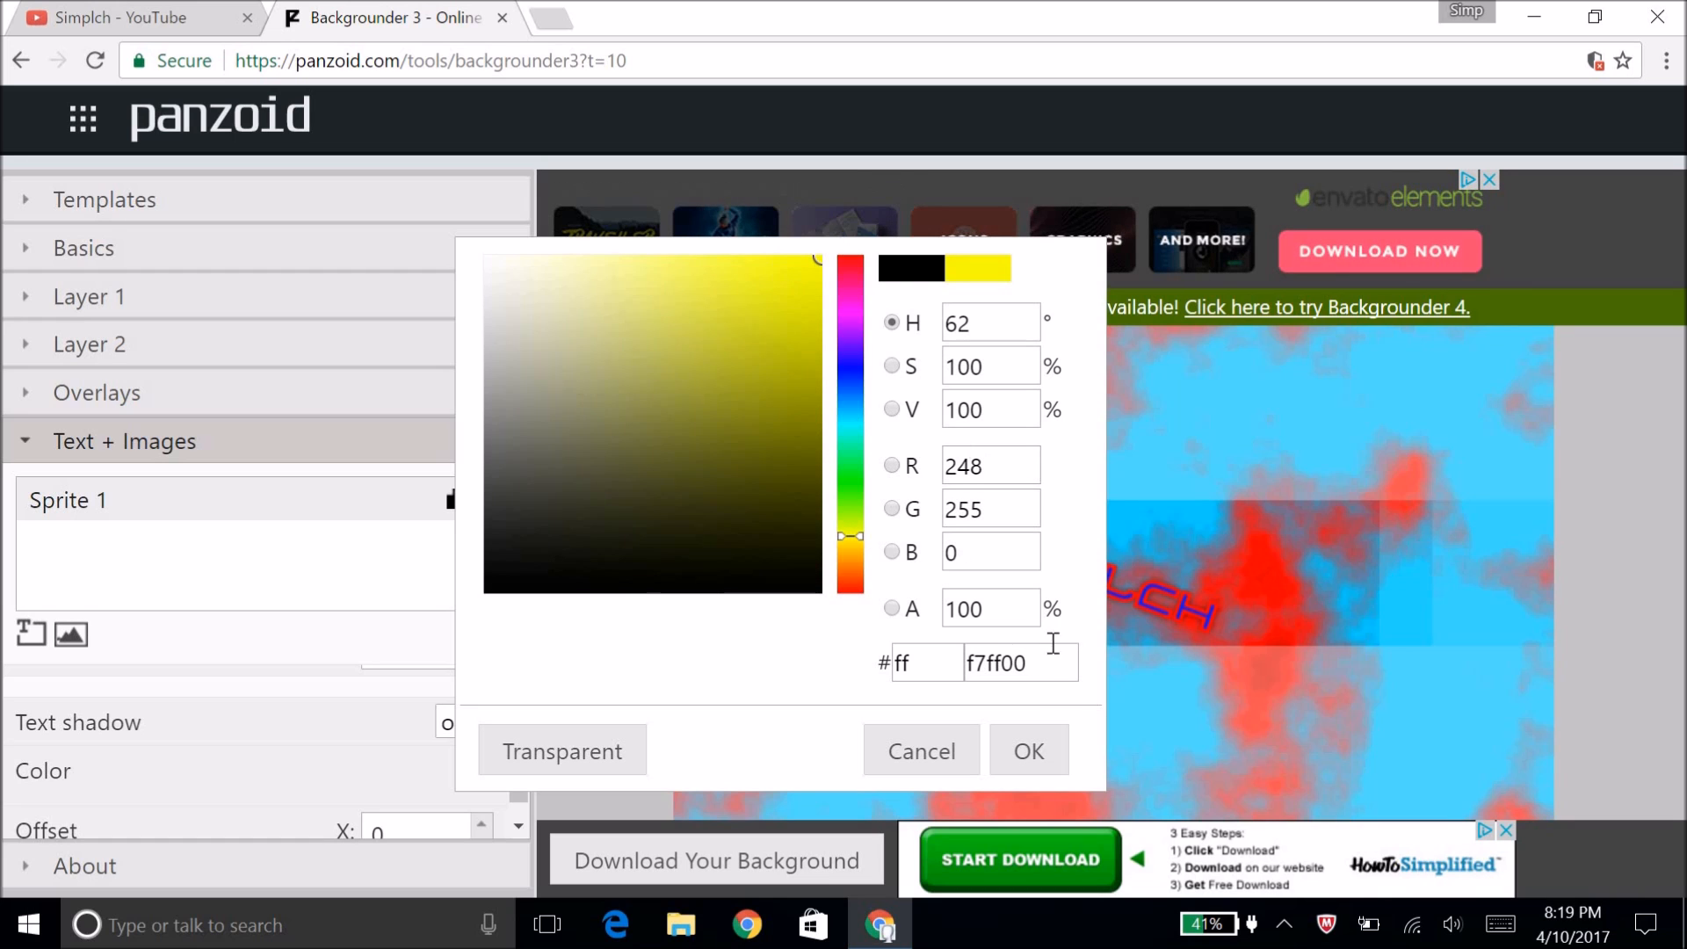
pyautogui.click(1027, 751)
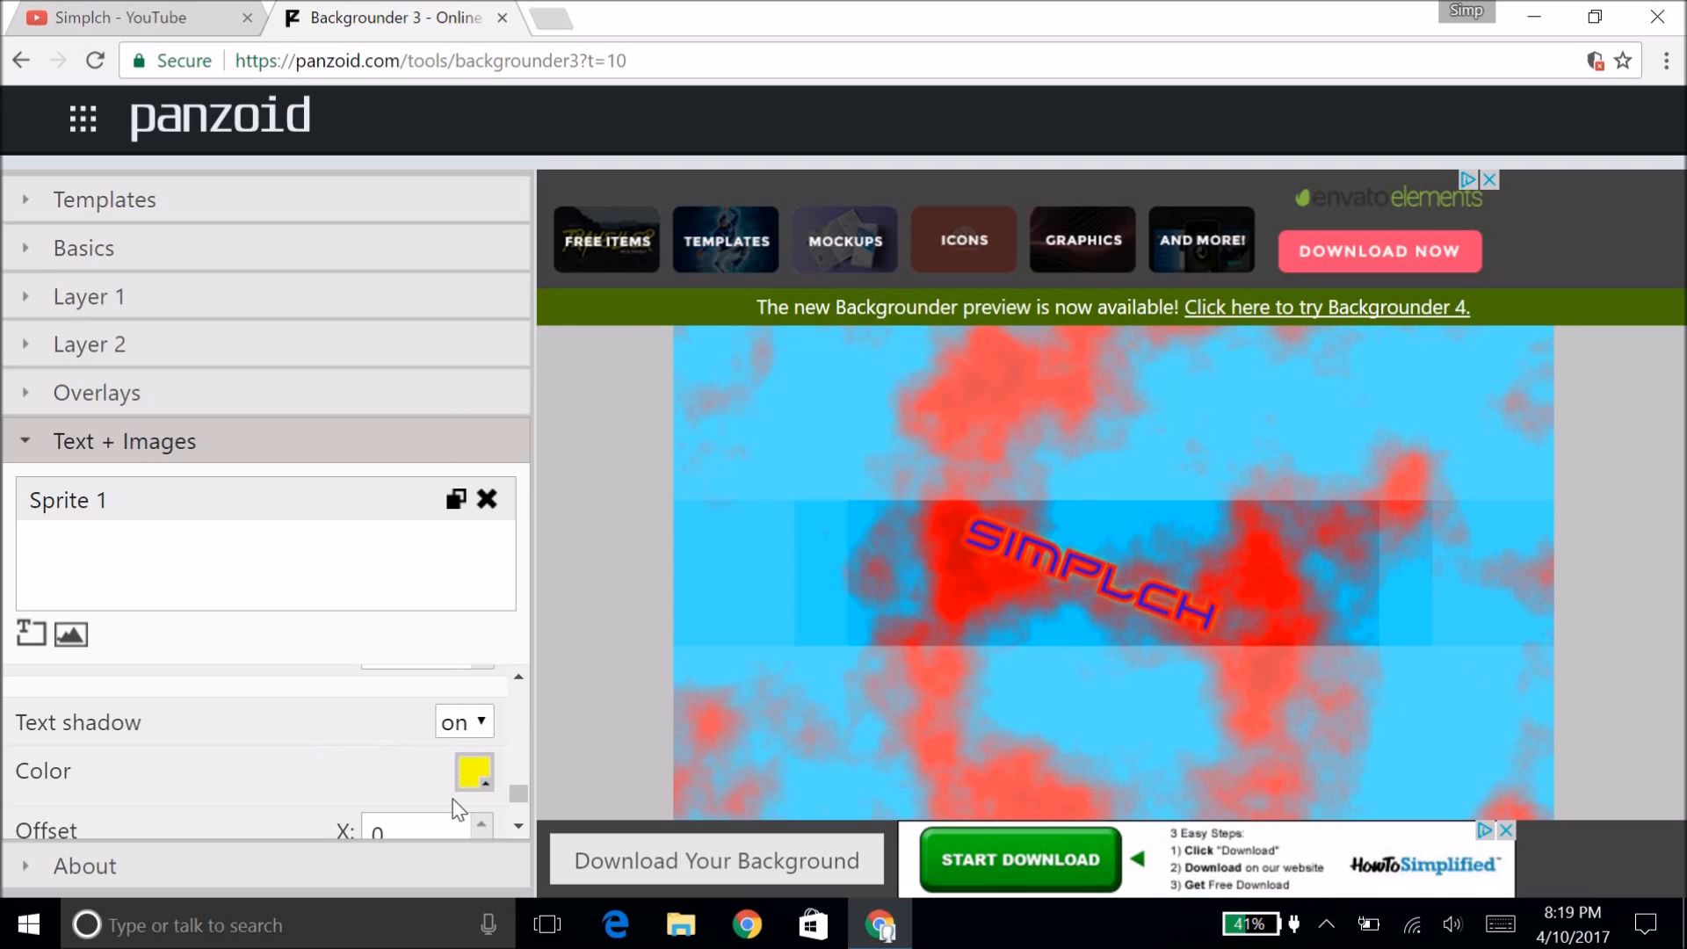
# Step: Set the text shadow's offset to X 5, Y 5 and its blur to 8
pyautogui.scroll(-2, 454, 792)
pyautogui.click(481, 697)
pyautogui.click(482, 697)
pyautogui.click(482, 697)
pyautogui.click(482, 697)
pyautogui.click(481, 697)
pyautogui.click(481, 745)
pyautogui.click(482, 746)
pyautogui.click(482, 745)
pyautogui.click(482, 745)
pyautogui.click(482, 745)
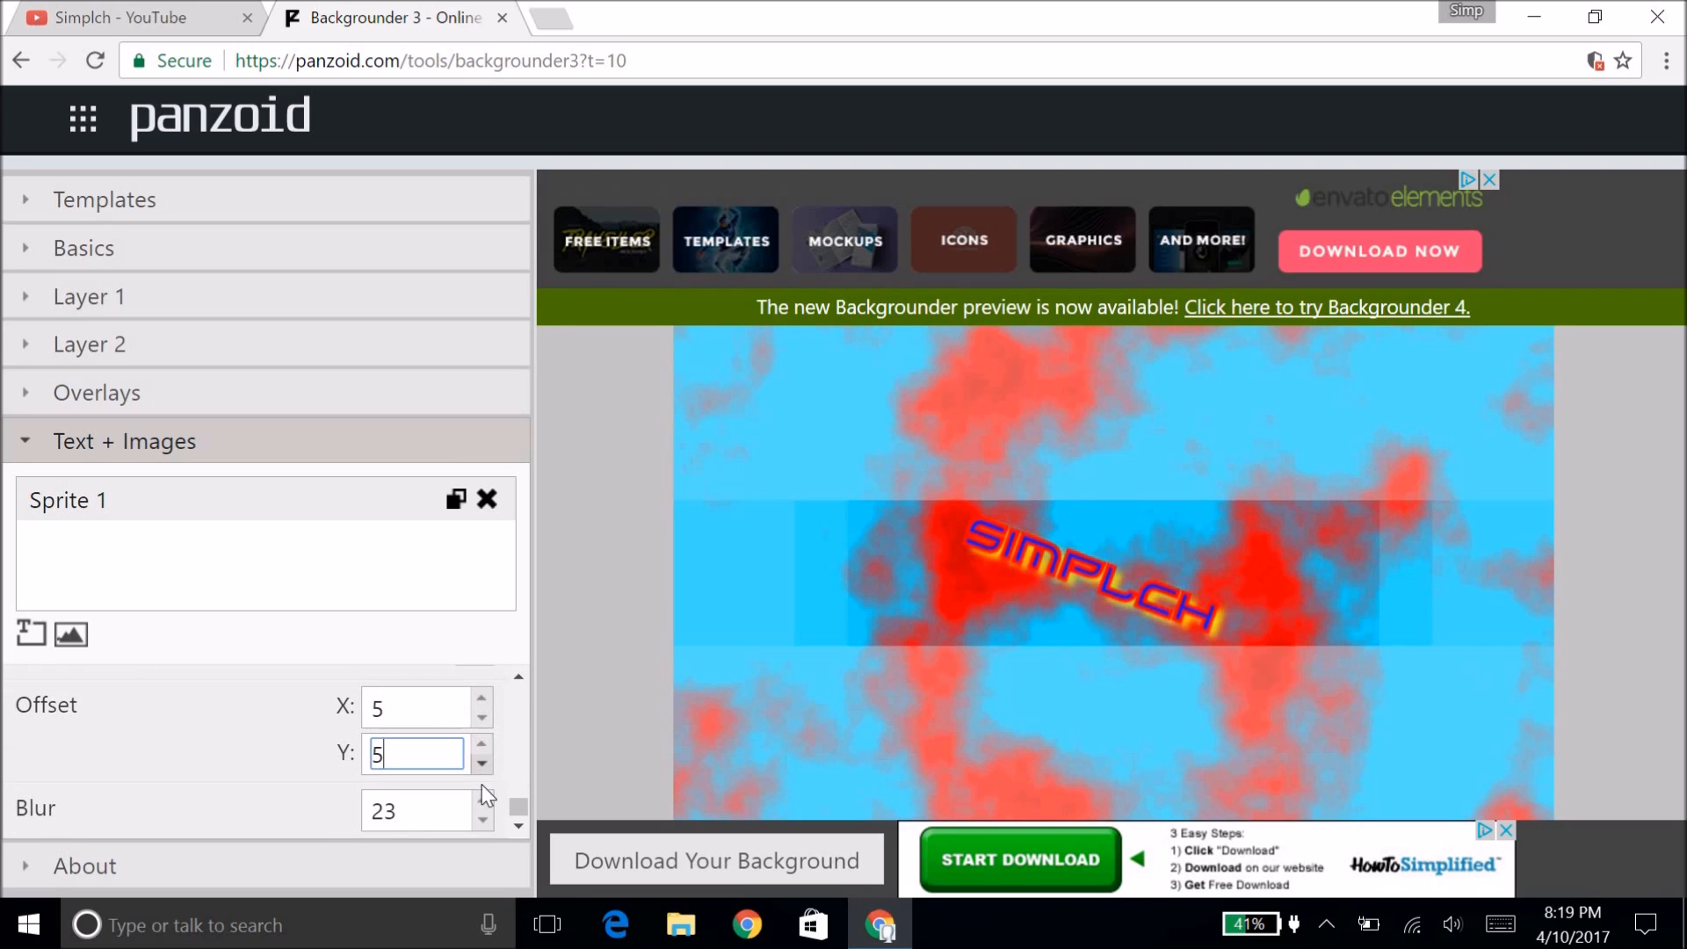
pyautogui.click(483, 827)
pyautogui.moveTo(484, 828); pyautogui.dragTo(483, 825)
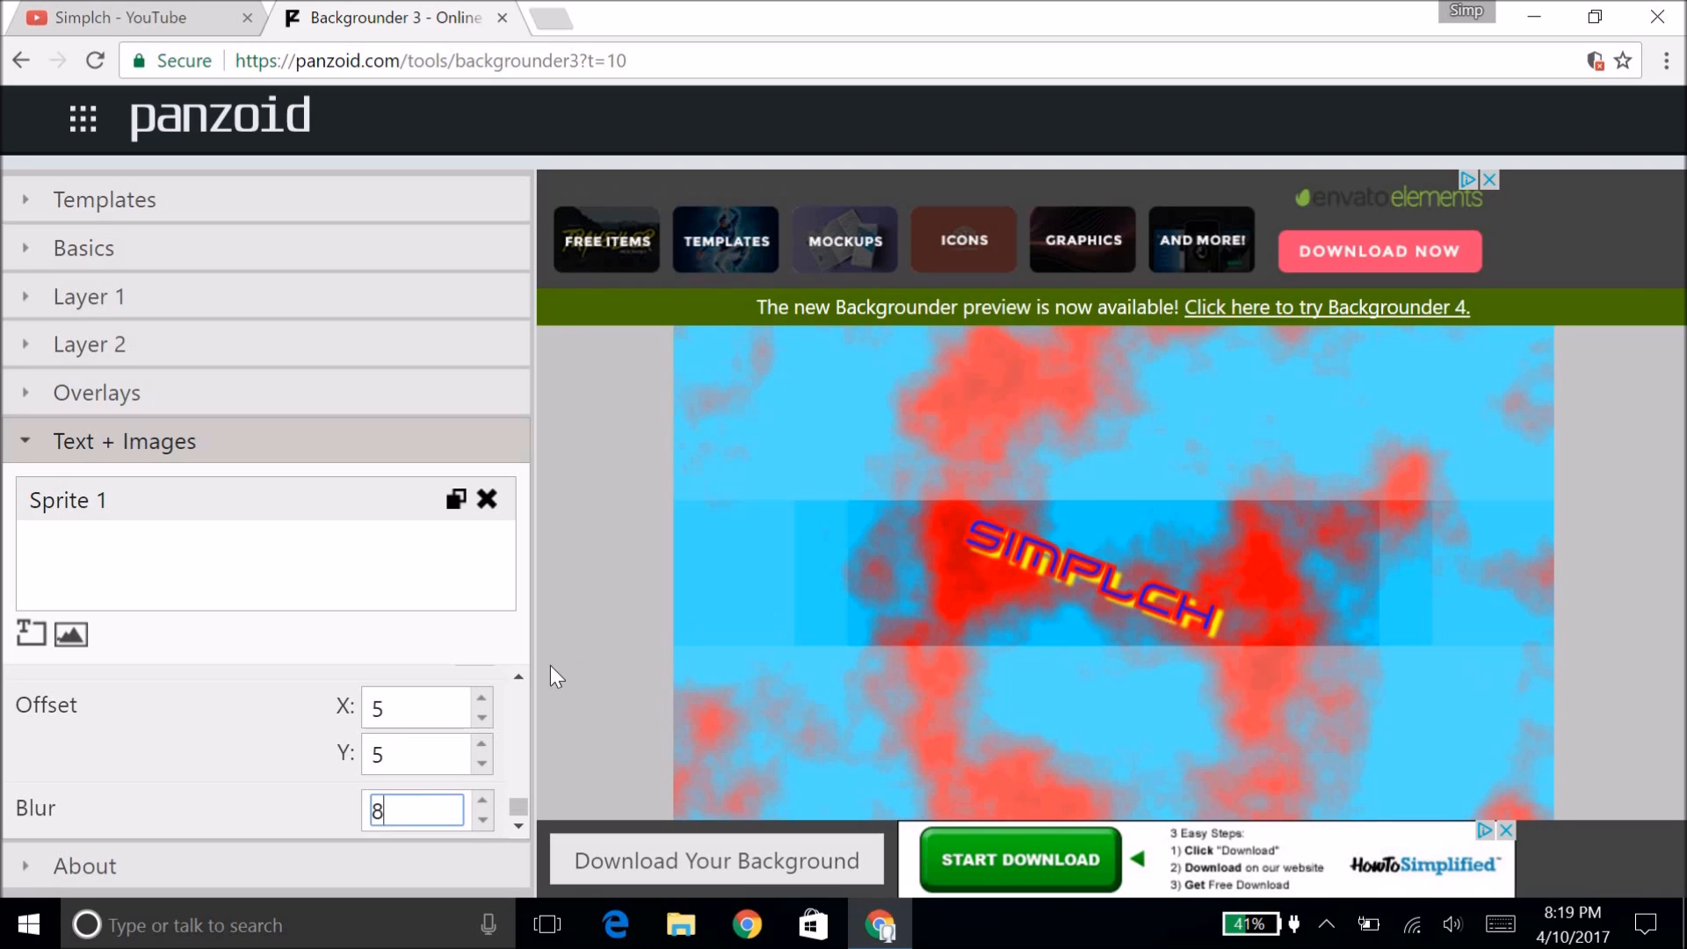
# Step: Add a new image sprite alongside the Simplch title
pyautogui.moveTo(519, 812); pyautogui.dragTo(539, 678)
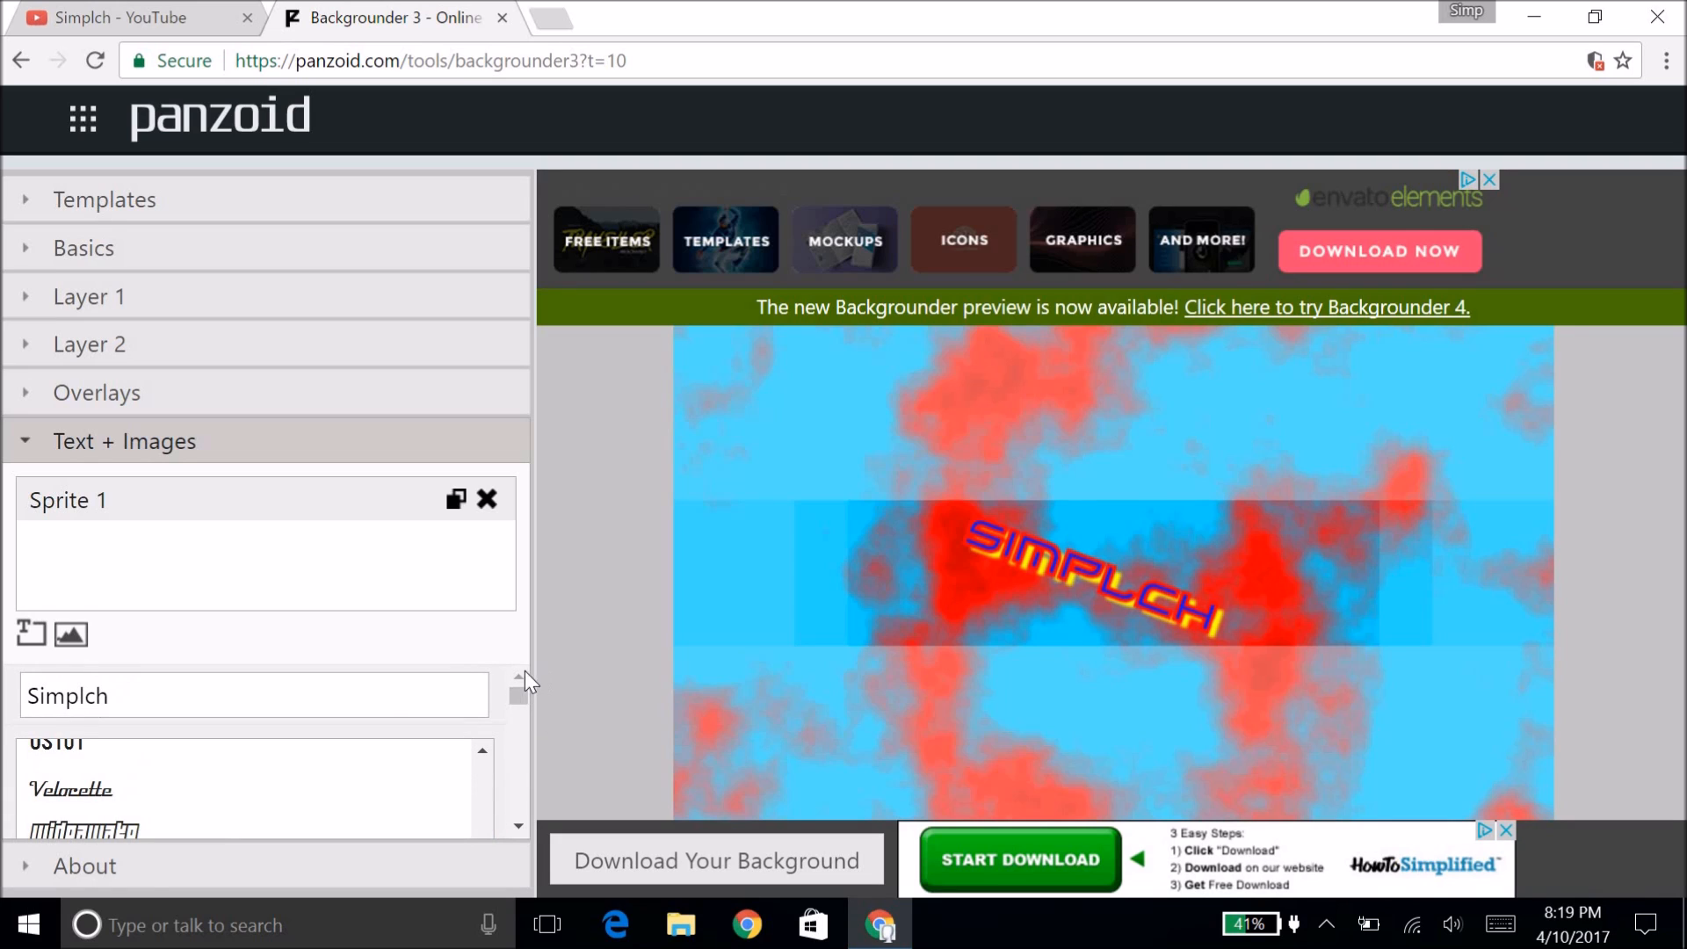
pyautogui.click(71, 634)
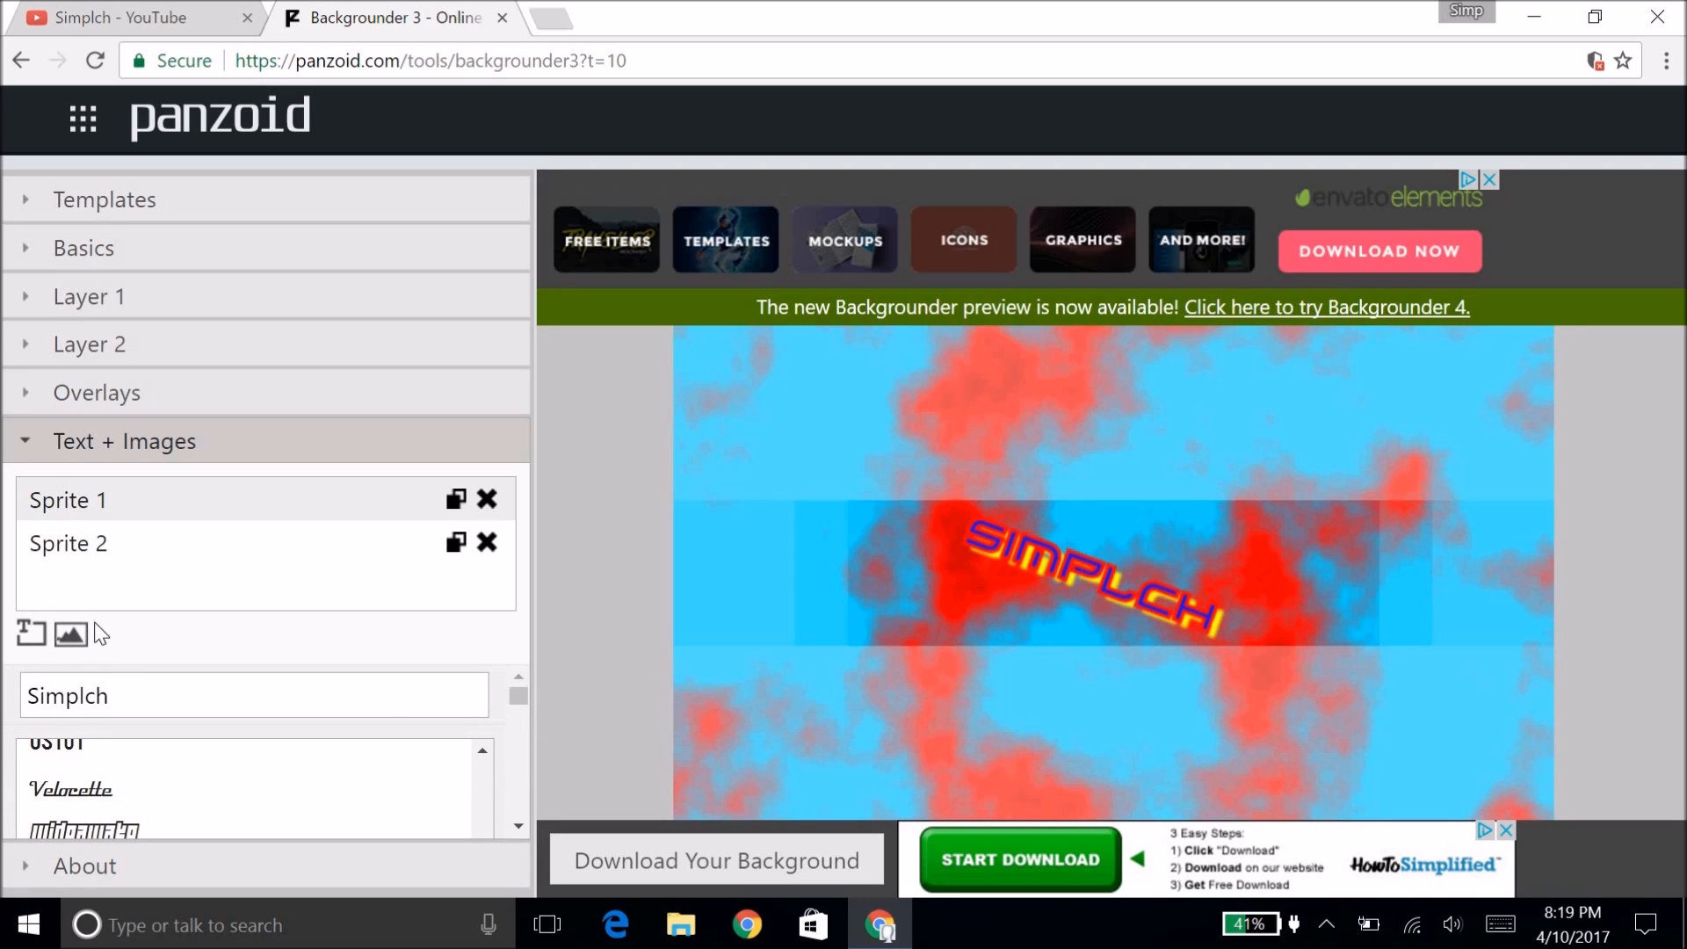
# Step: Set the image sprite's scale to .5 for both X and Y
pyautogui.click(65, 554)
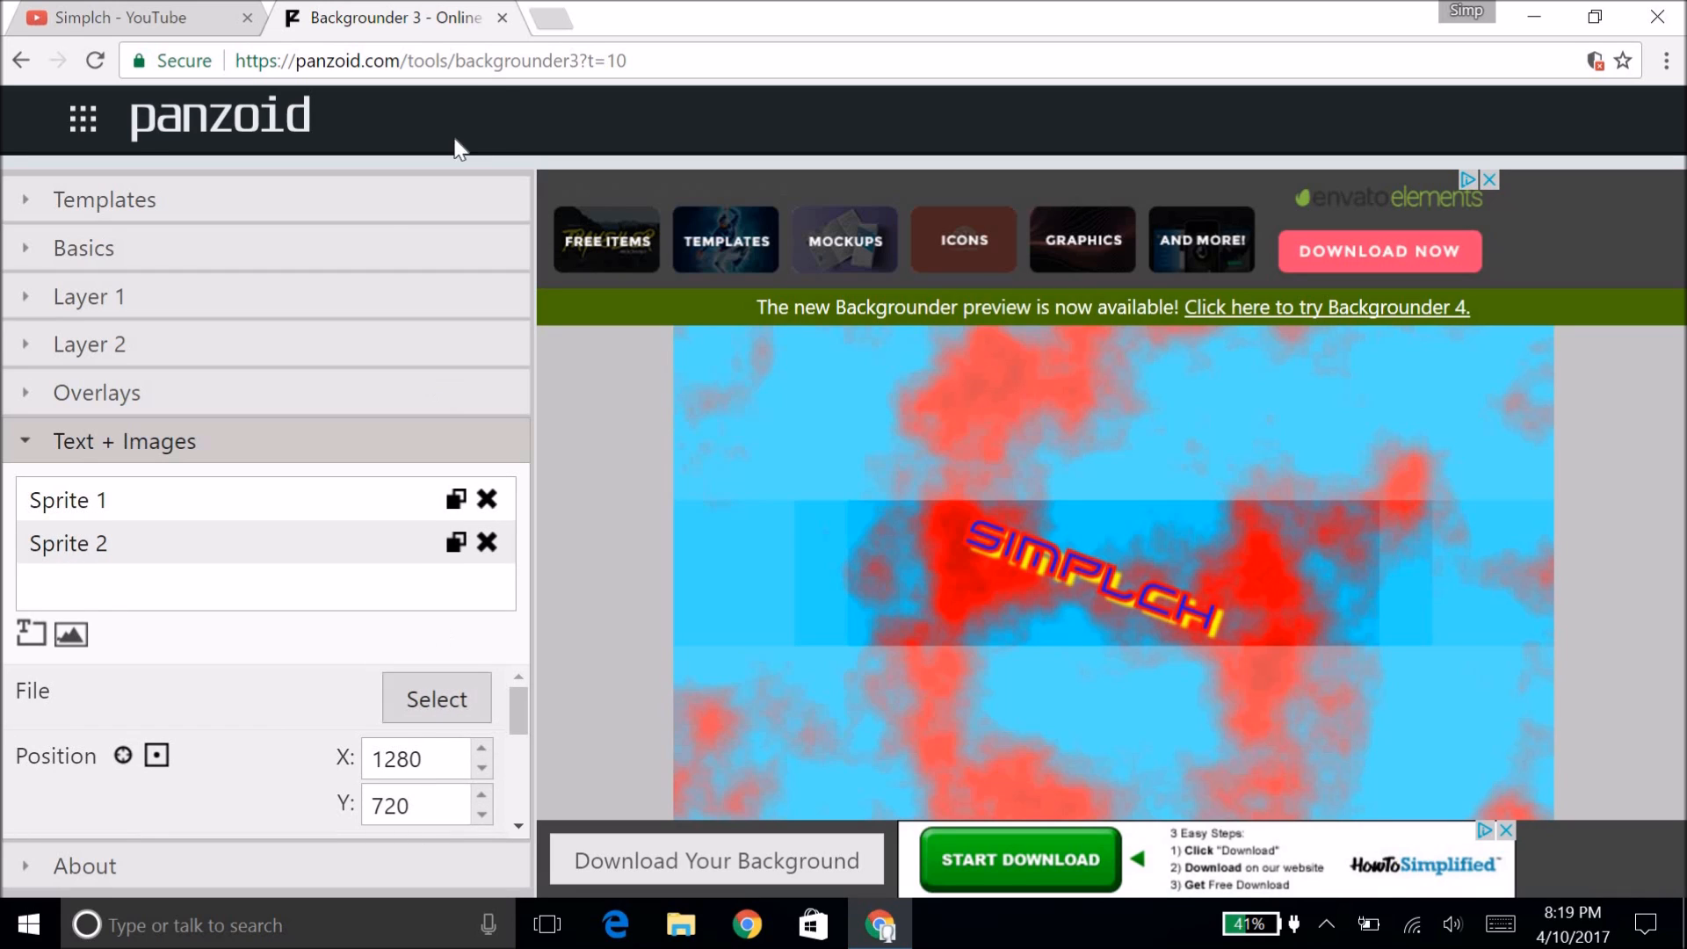
pyautogui.click(556, 24)
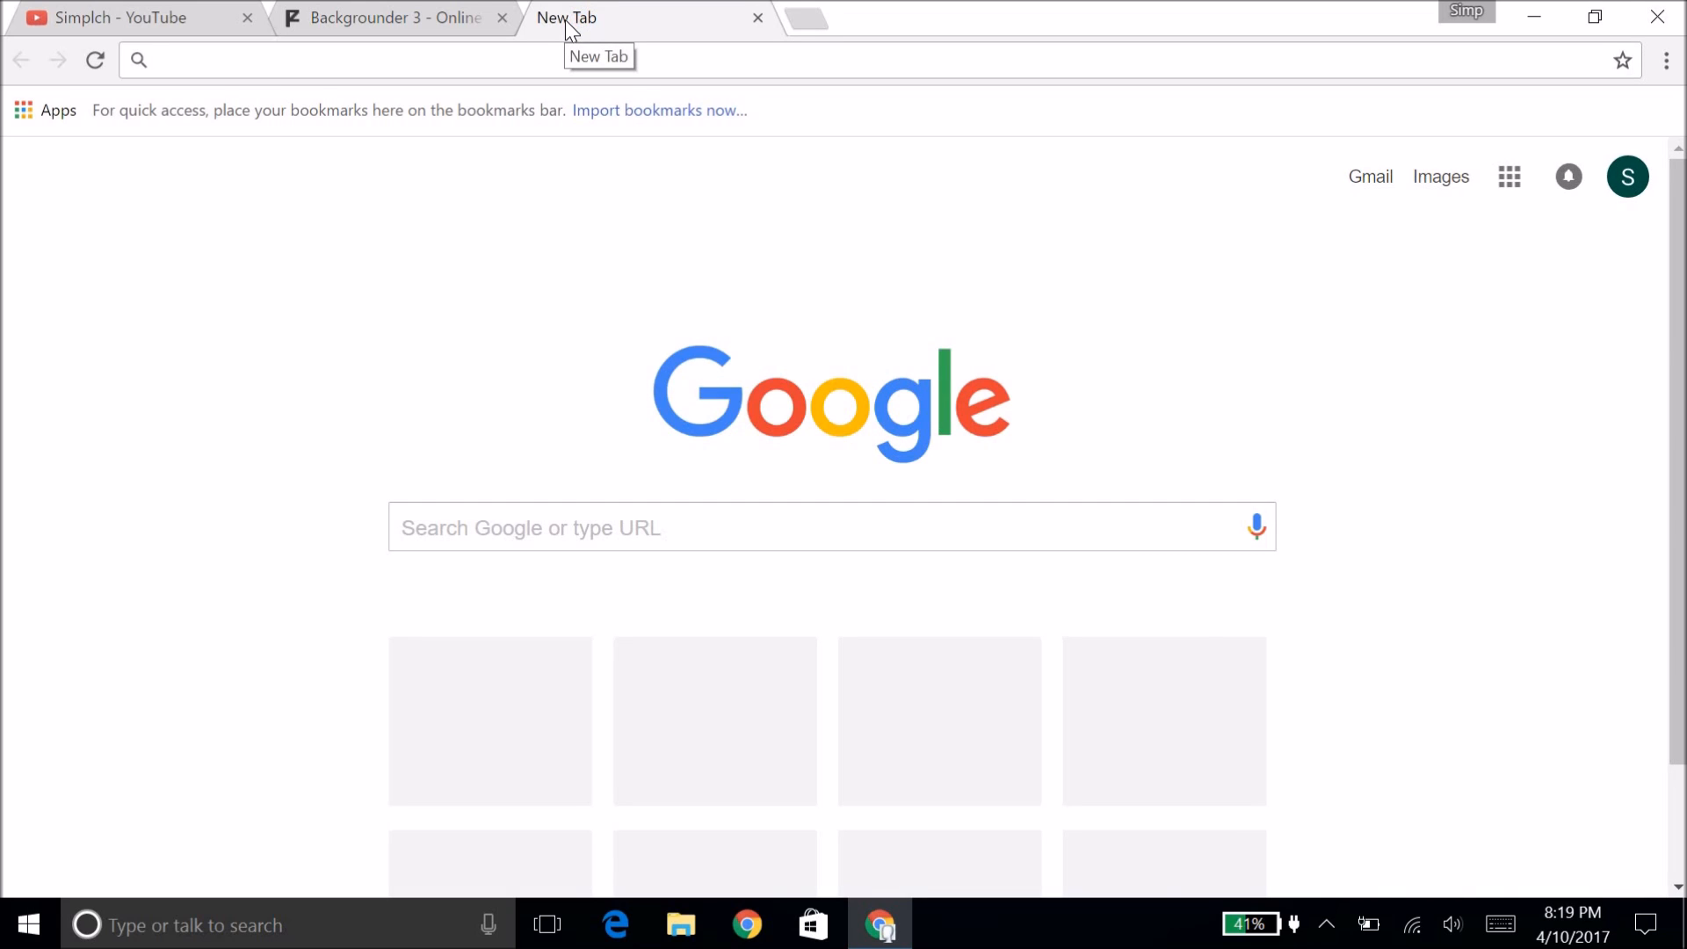
pyautogui.click(757, 18)
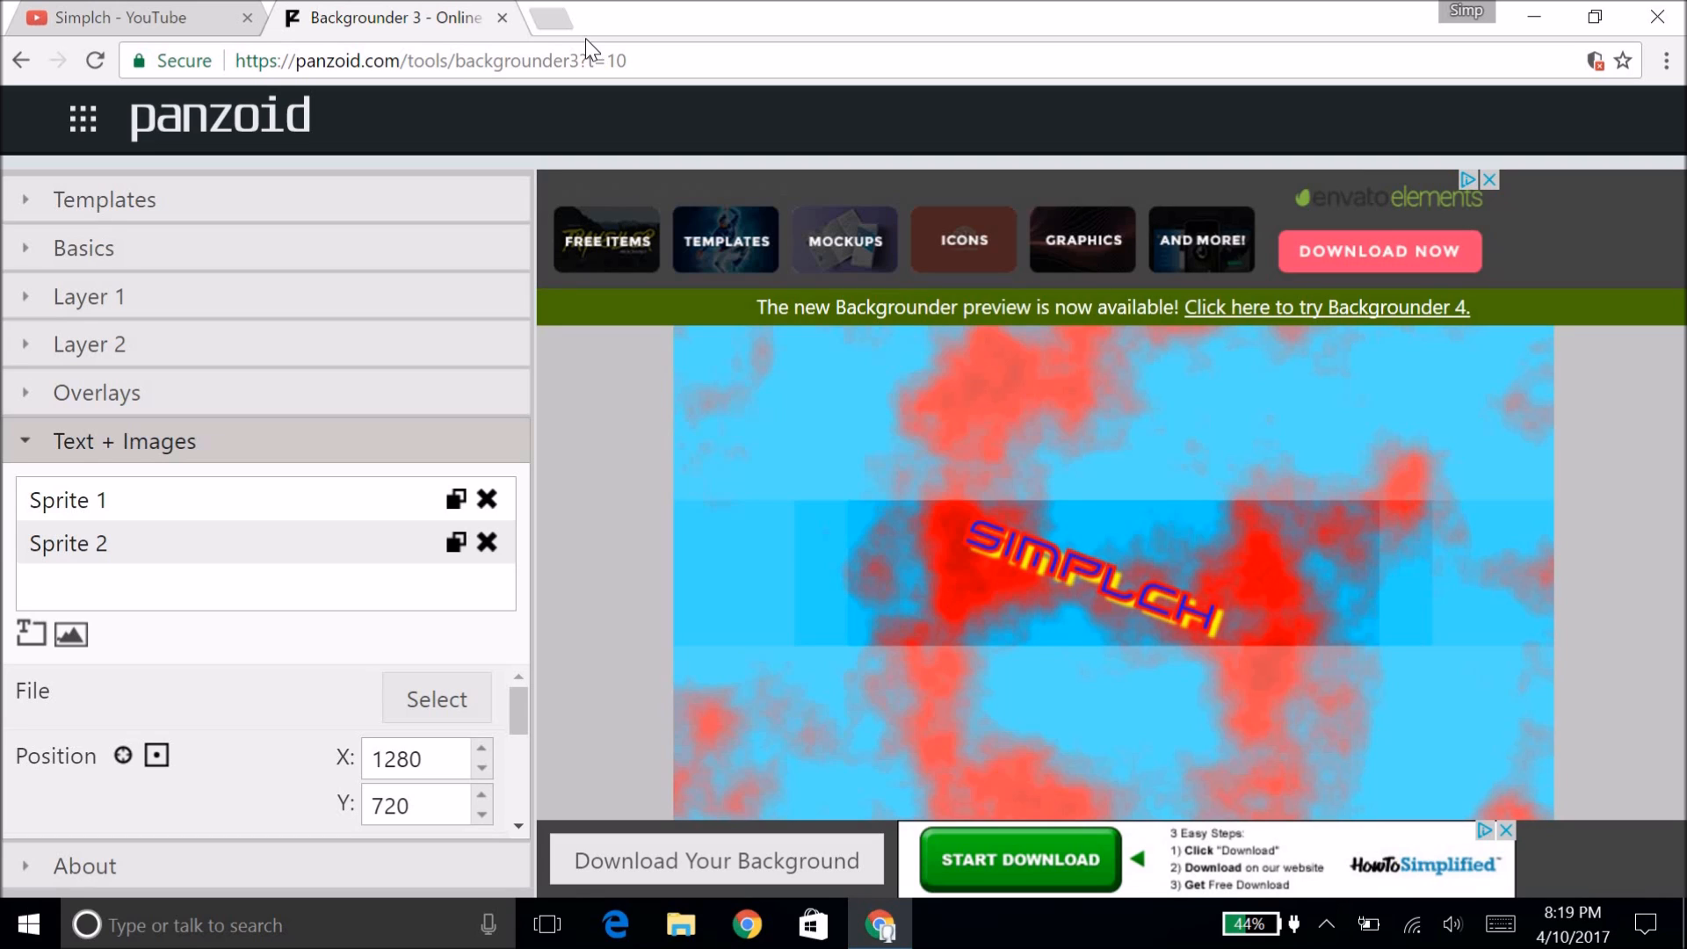
pyautogui.scroll(-5, 268, 751)
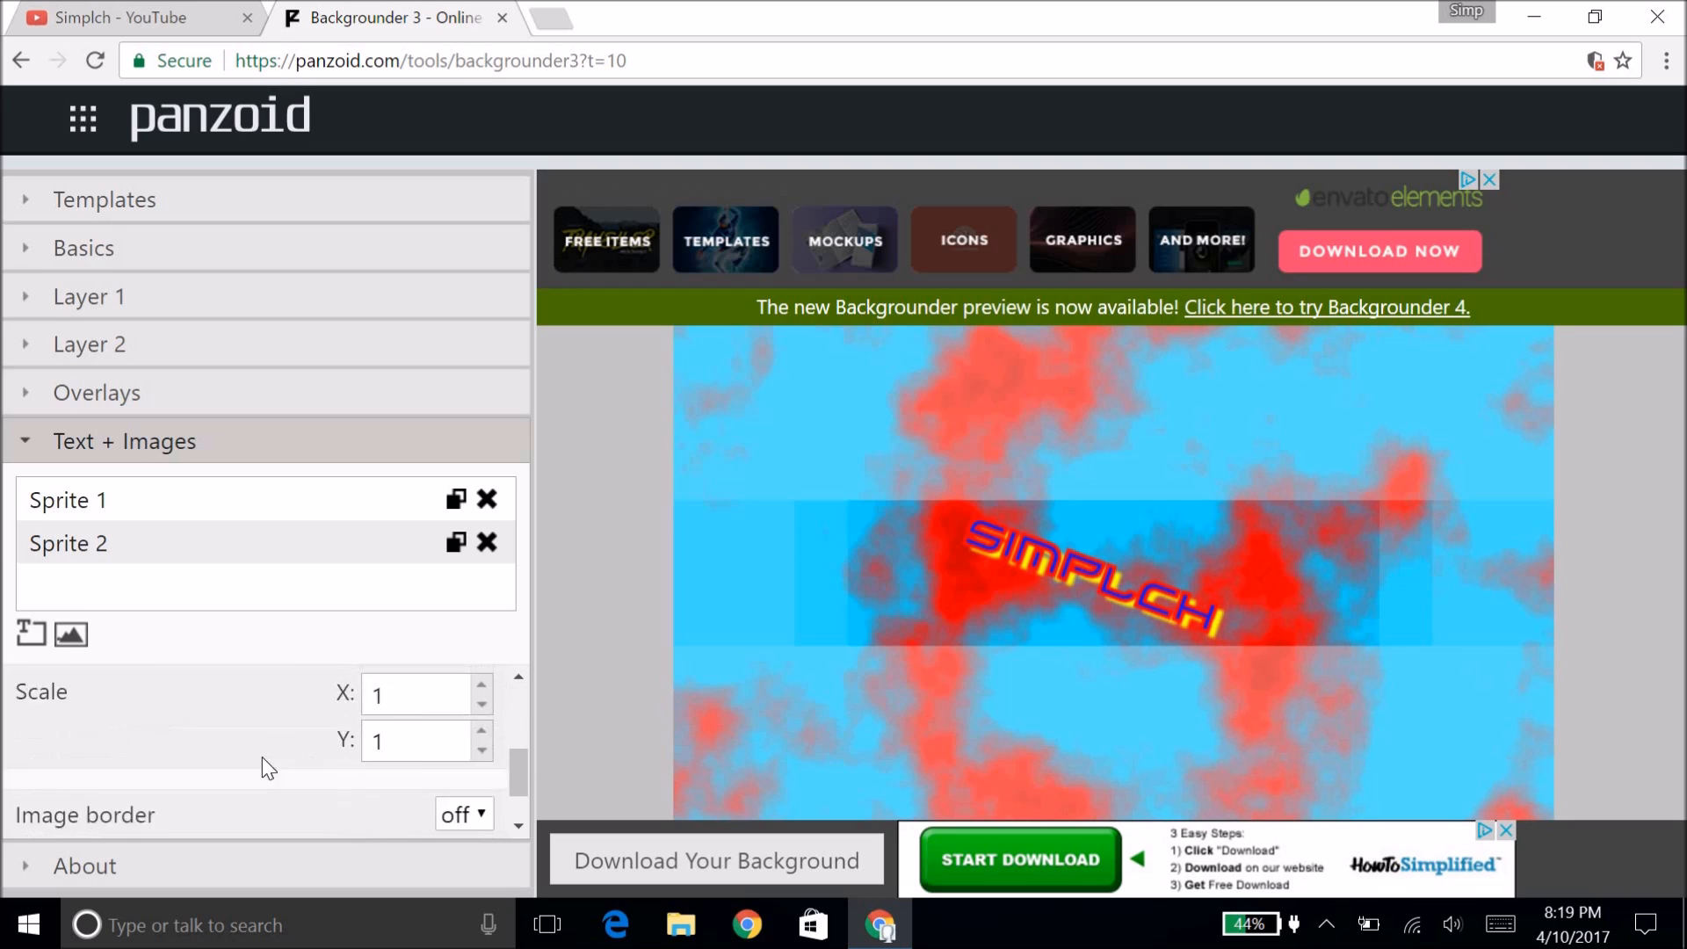
pyautogui.scroll(2, 323, 743)
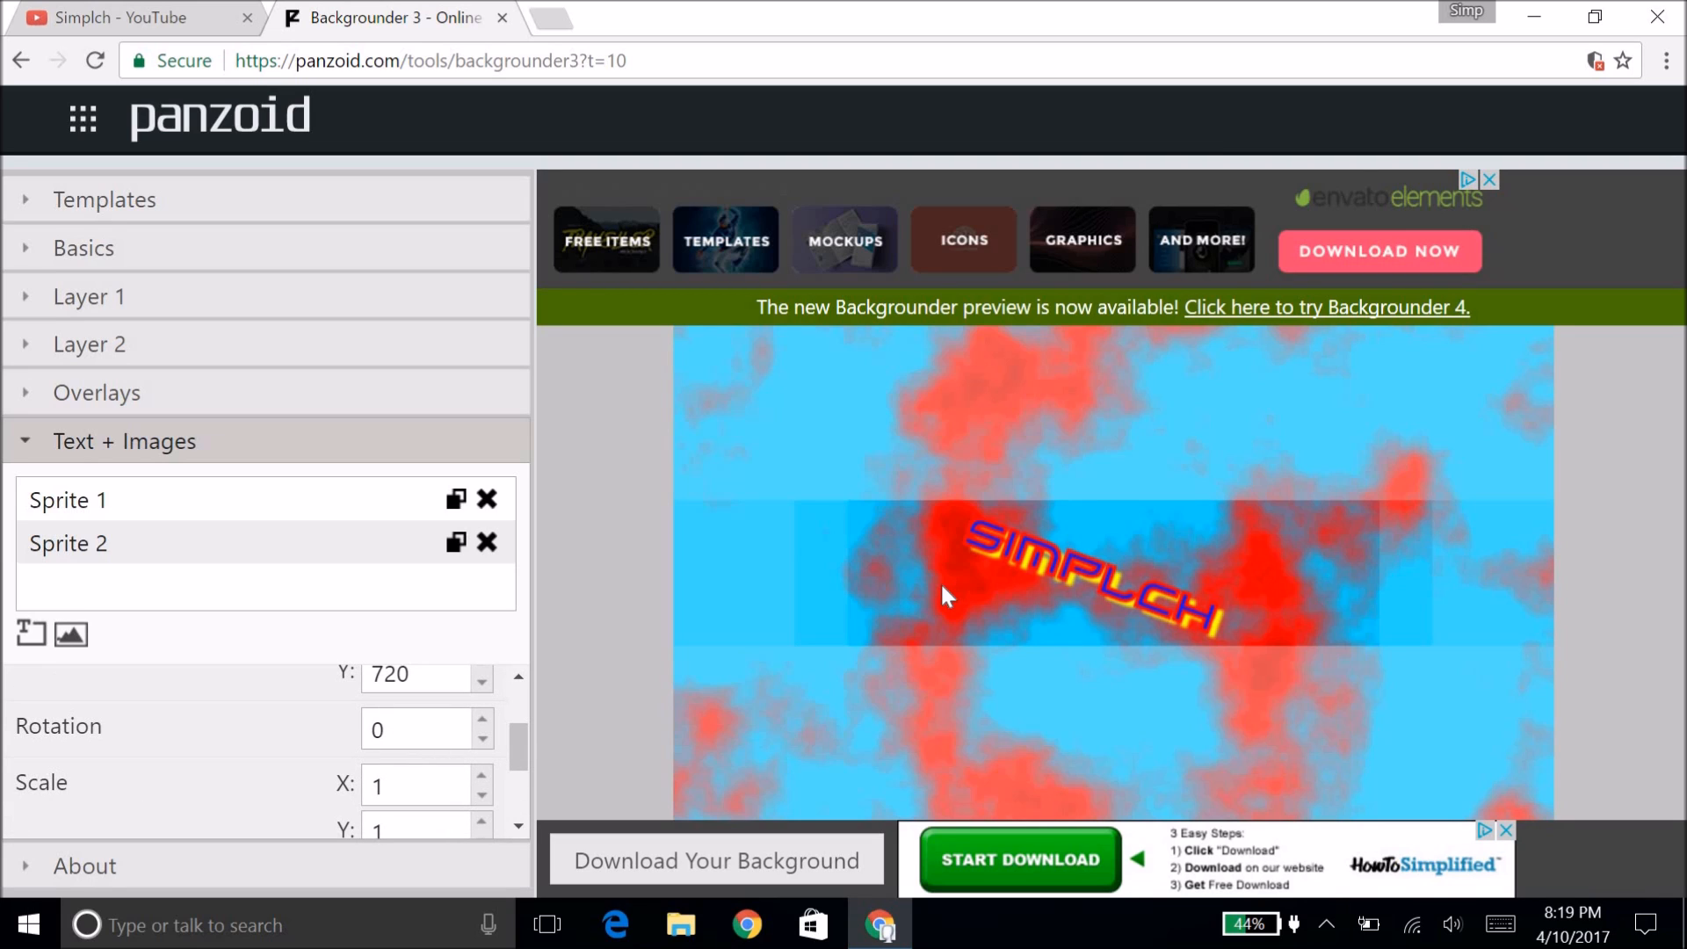
pyautogui.doubleClick(407, 791)
pyautogui.write('.5')
pyautogui.click(378, 829)
pyautogui.doubleClick(378, 829)
pyautogui.scroll(-1, 397, 736)
pyautogui.scroll(1, 407, 740)
pyautogui.scroll(-1, 413, 761)
pyautogui.write('.5')
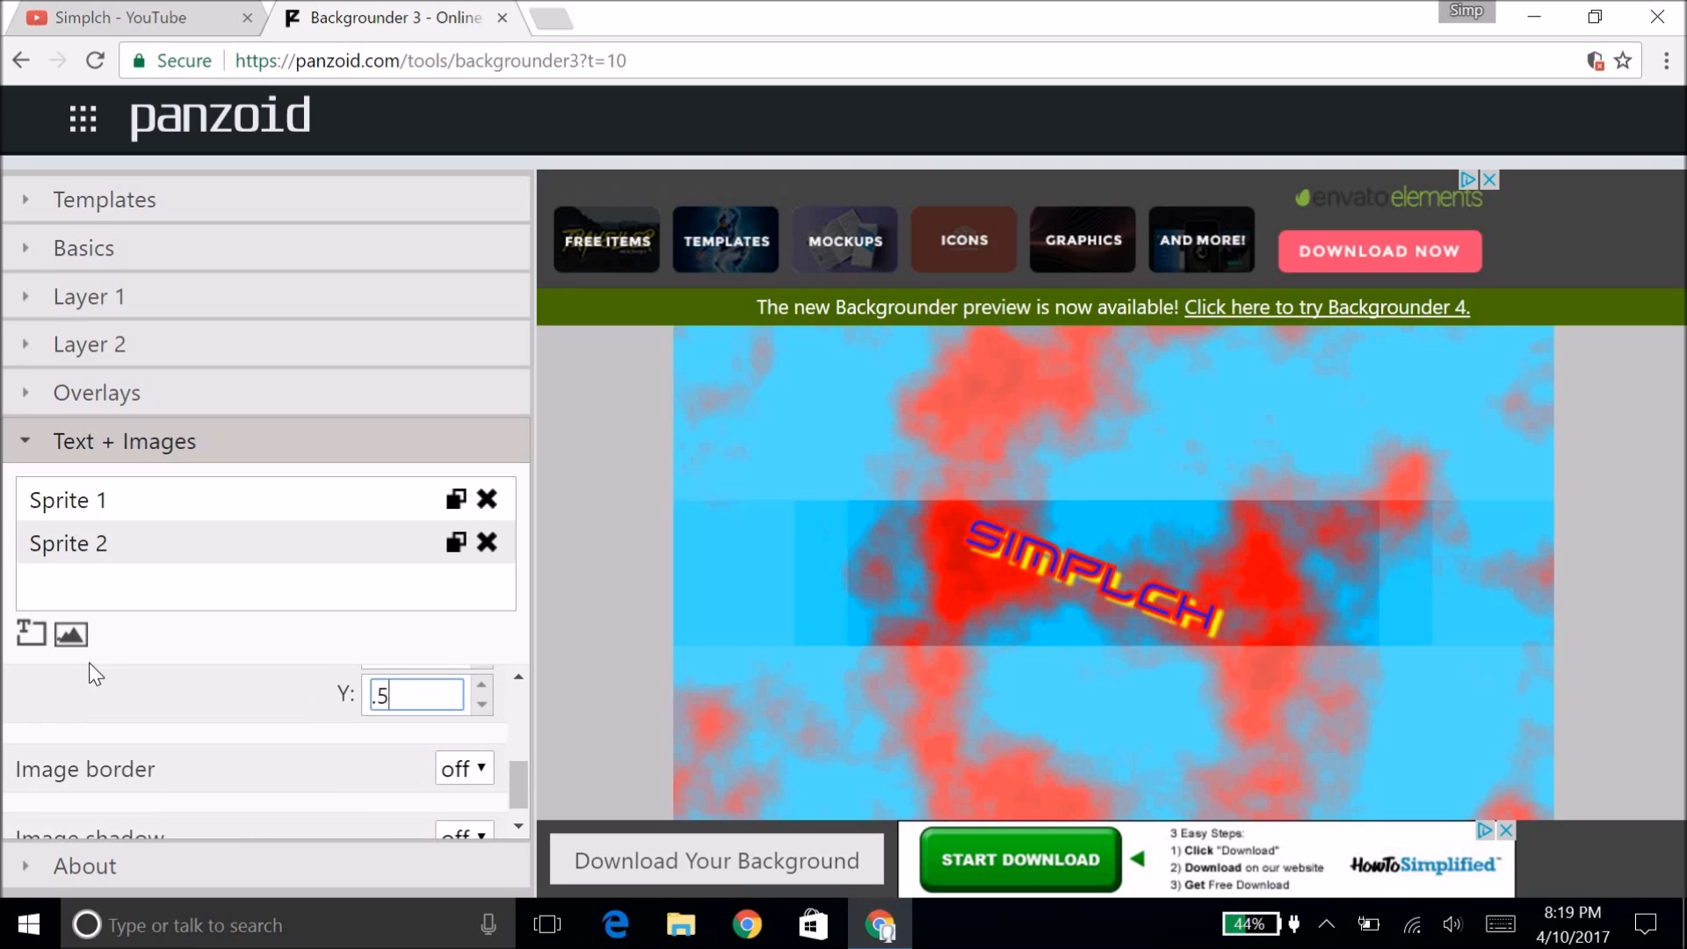
# Step: Reset the image sprite's X and Y scale to 1
pyautogui.moveTo(436, 694); pyautogui.dragTo(339, 689)
pyautogui.write('1')
pyautogui.scroll(1, 407, 743)
pyautogui.moveTo(403, 775); pyautogui.dragTo(340, 800)
pyautogui.write('1')
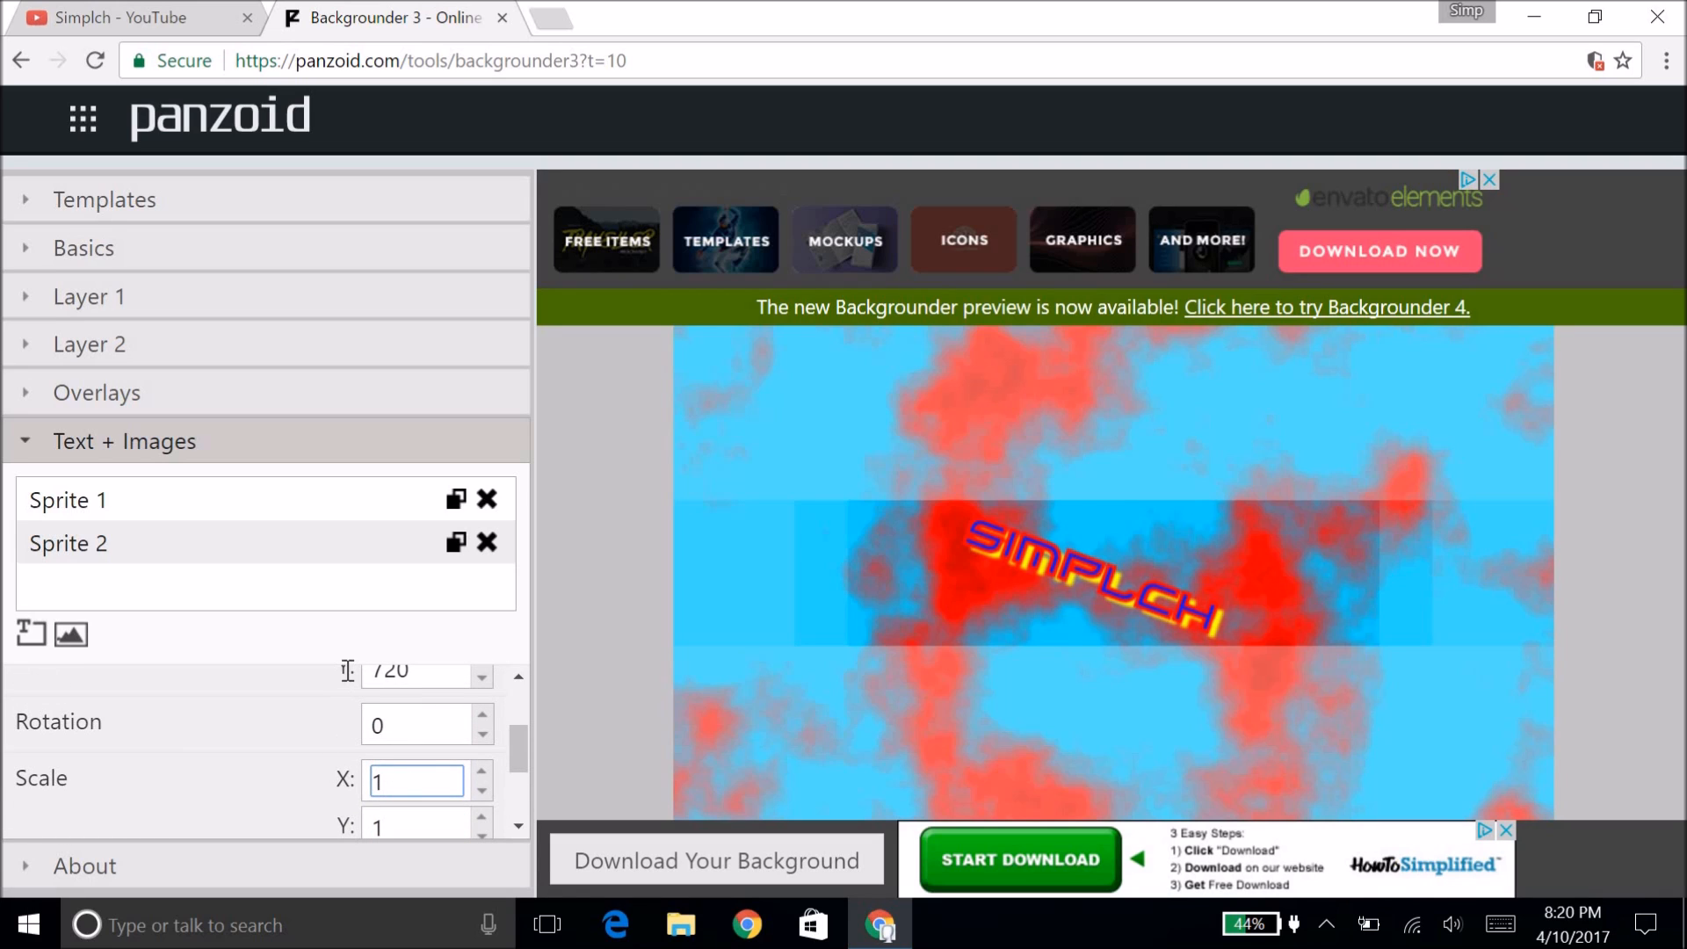
pyautogui.scroll(1, 341, 798)
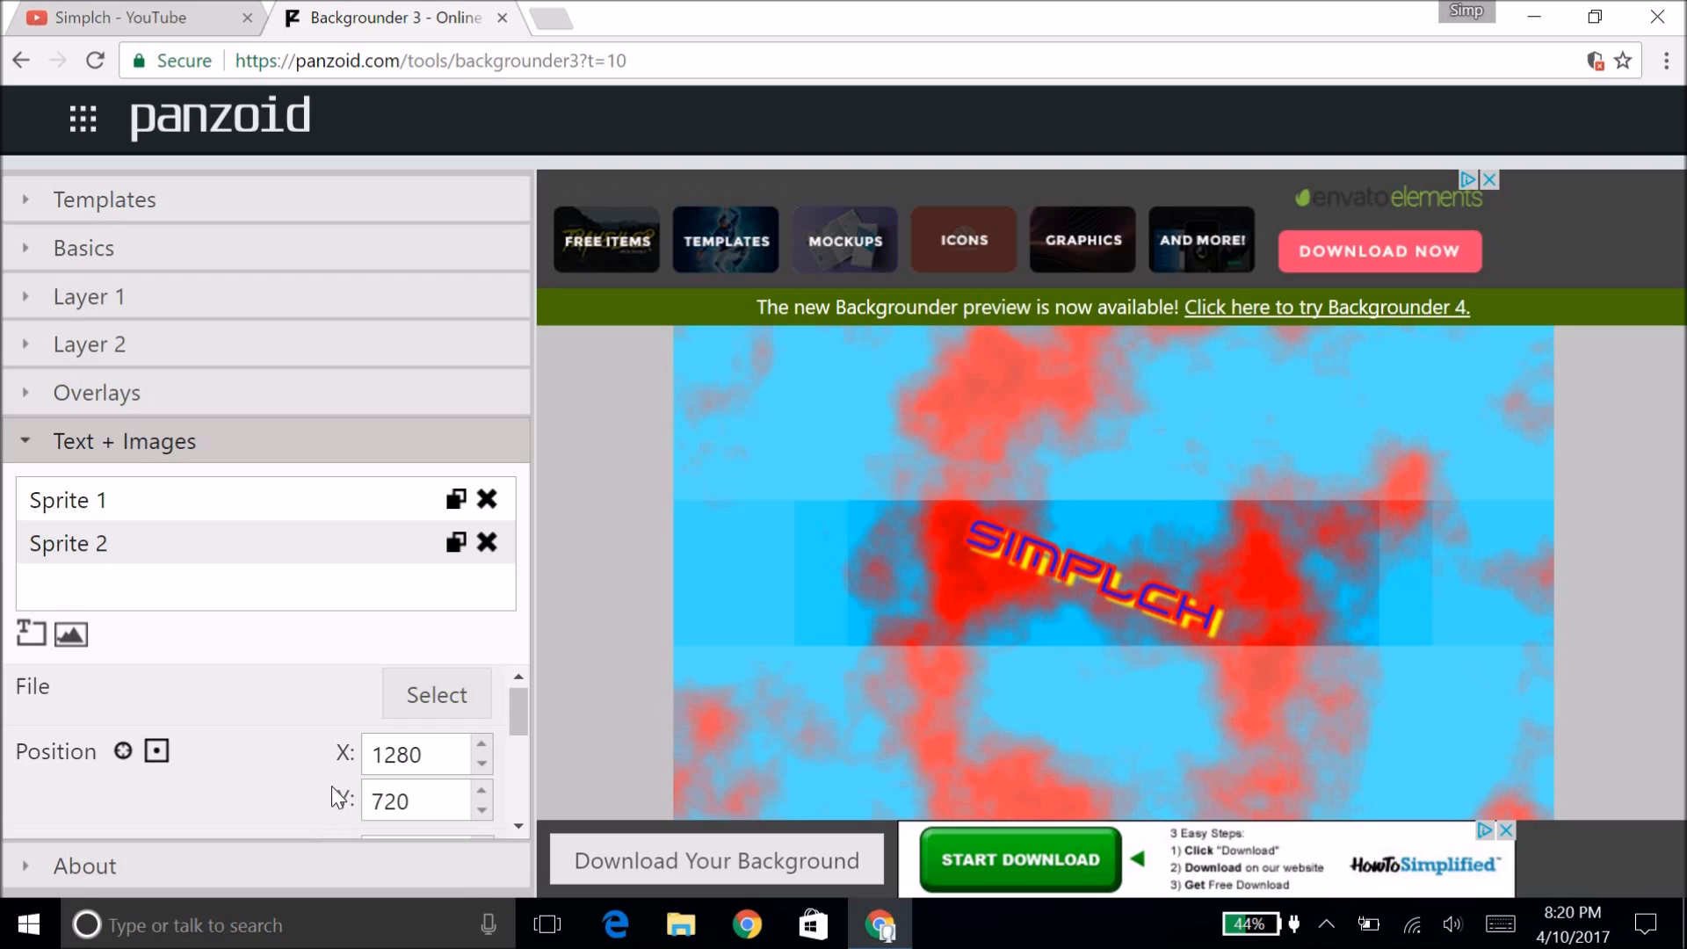
pyautogui.scroll(-1, 384, 788)
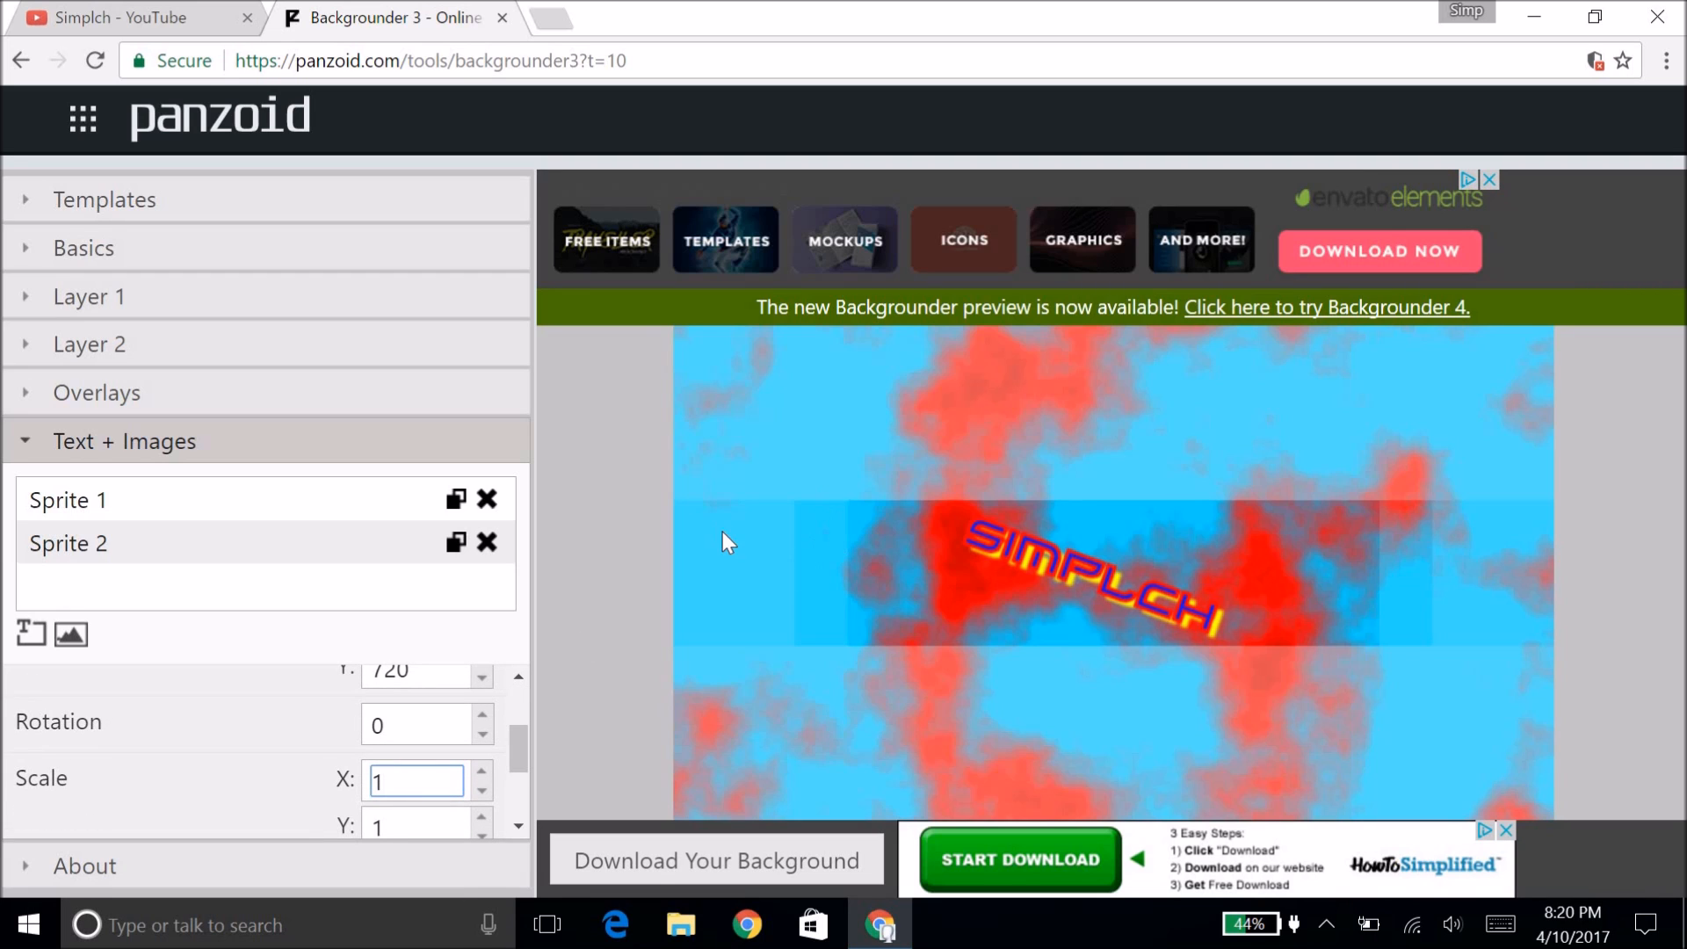
pyautogui.scroll(1, 102, 747)
pyautogui.scroll(-2, 132, 739)
pyautogui.scroll(1, 191, 729)
pyautogui.scroll(-1, 195, 736)
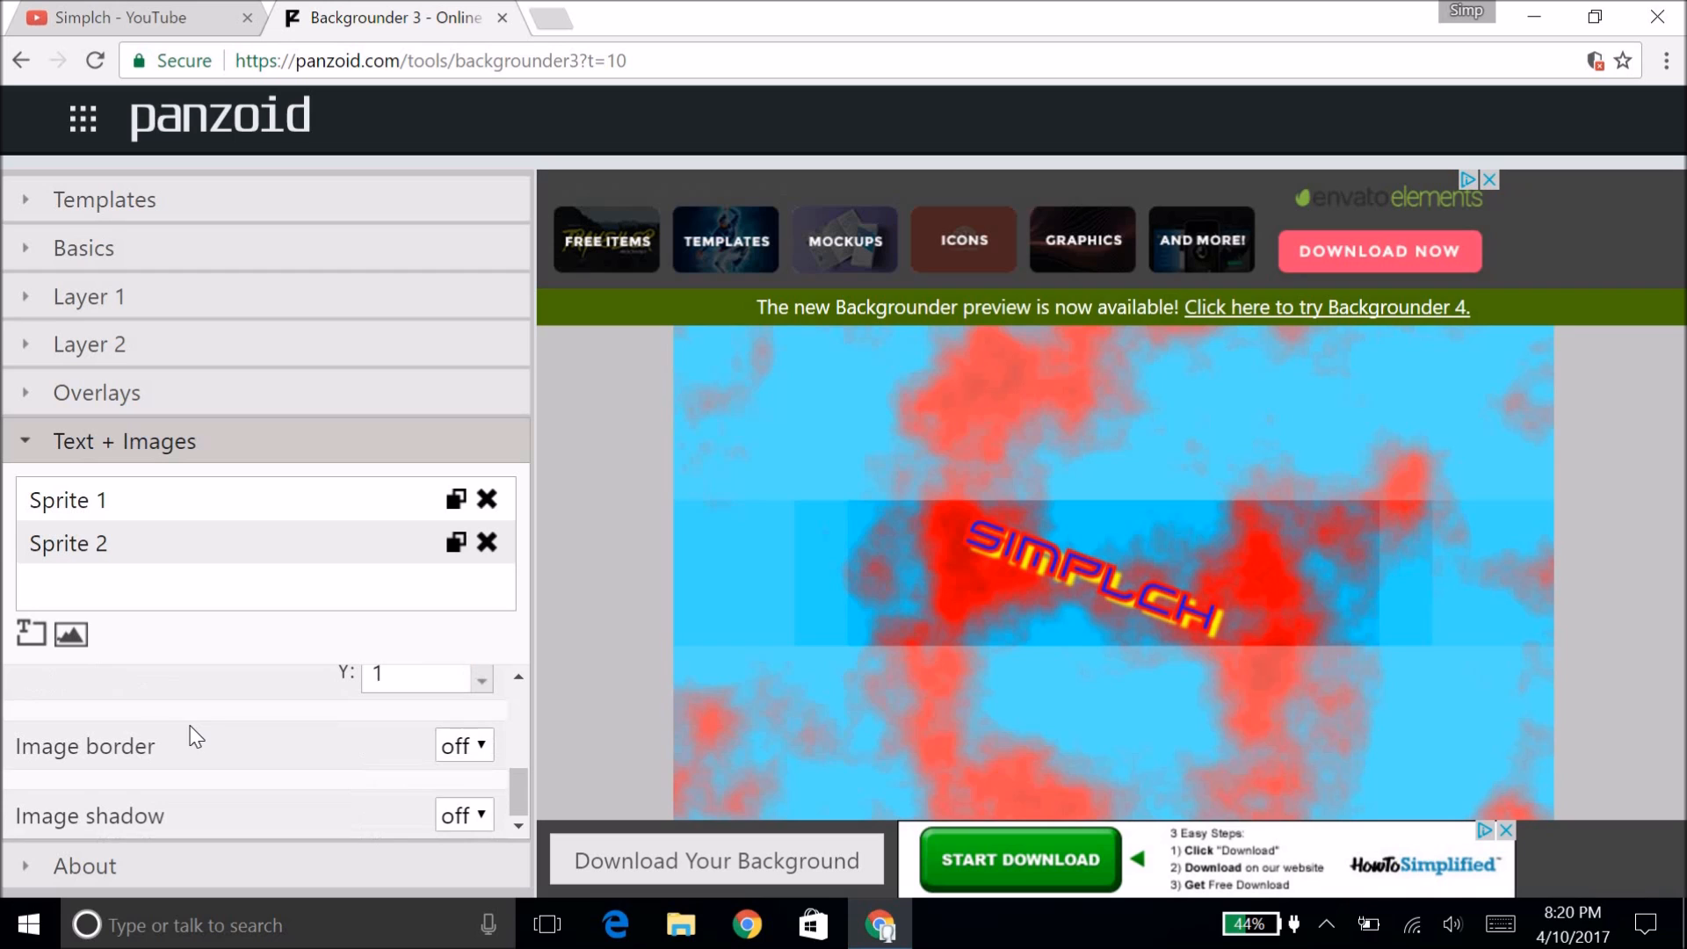
# Step: Render and download the finished background as a PNG, closing the download page once the file has started saving
pyautogui.click(647, 861)
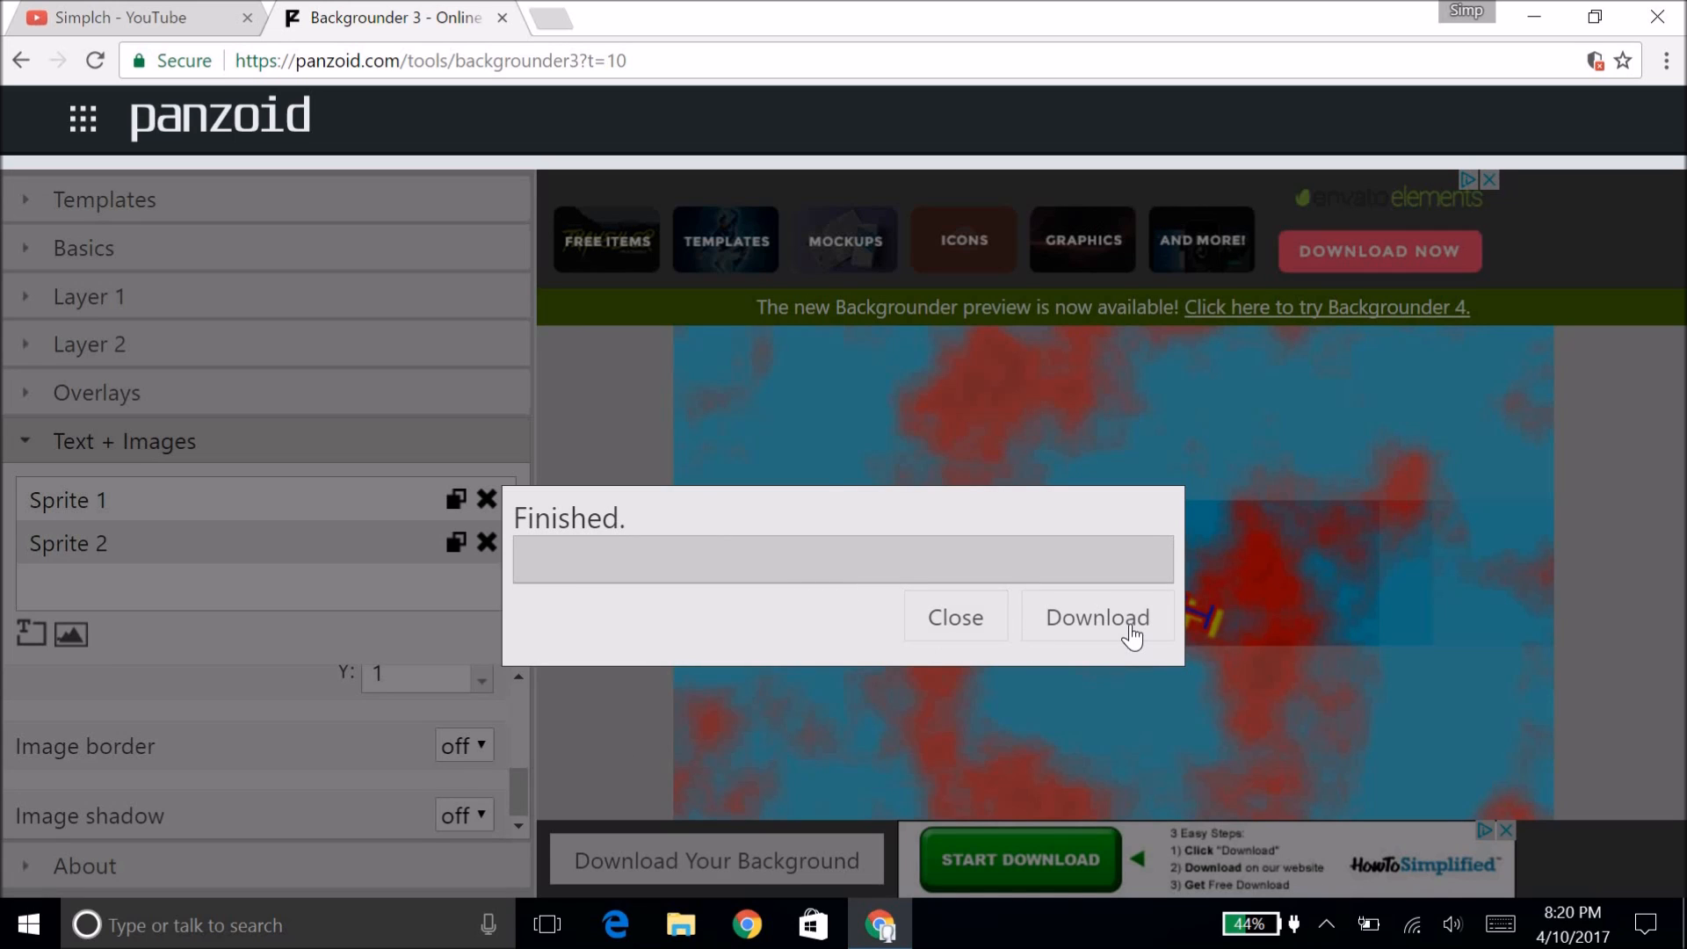
pyautogui.click(1098, 618)
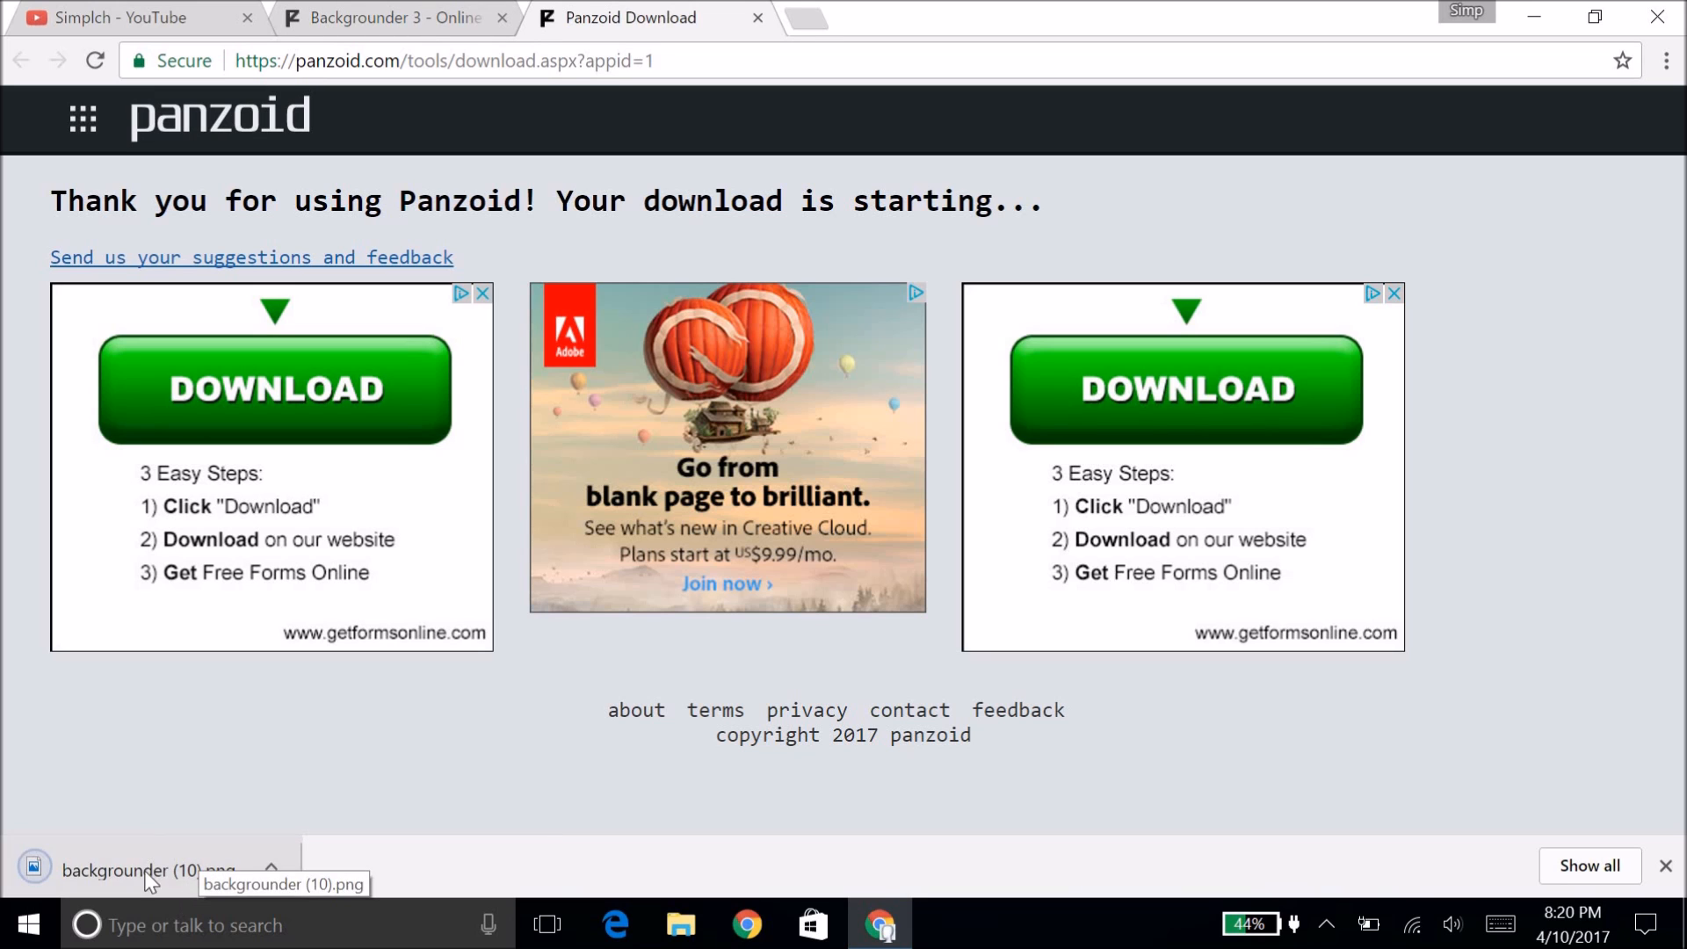
pyautogui.click(757, 18)
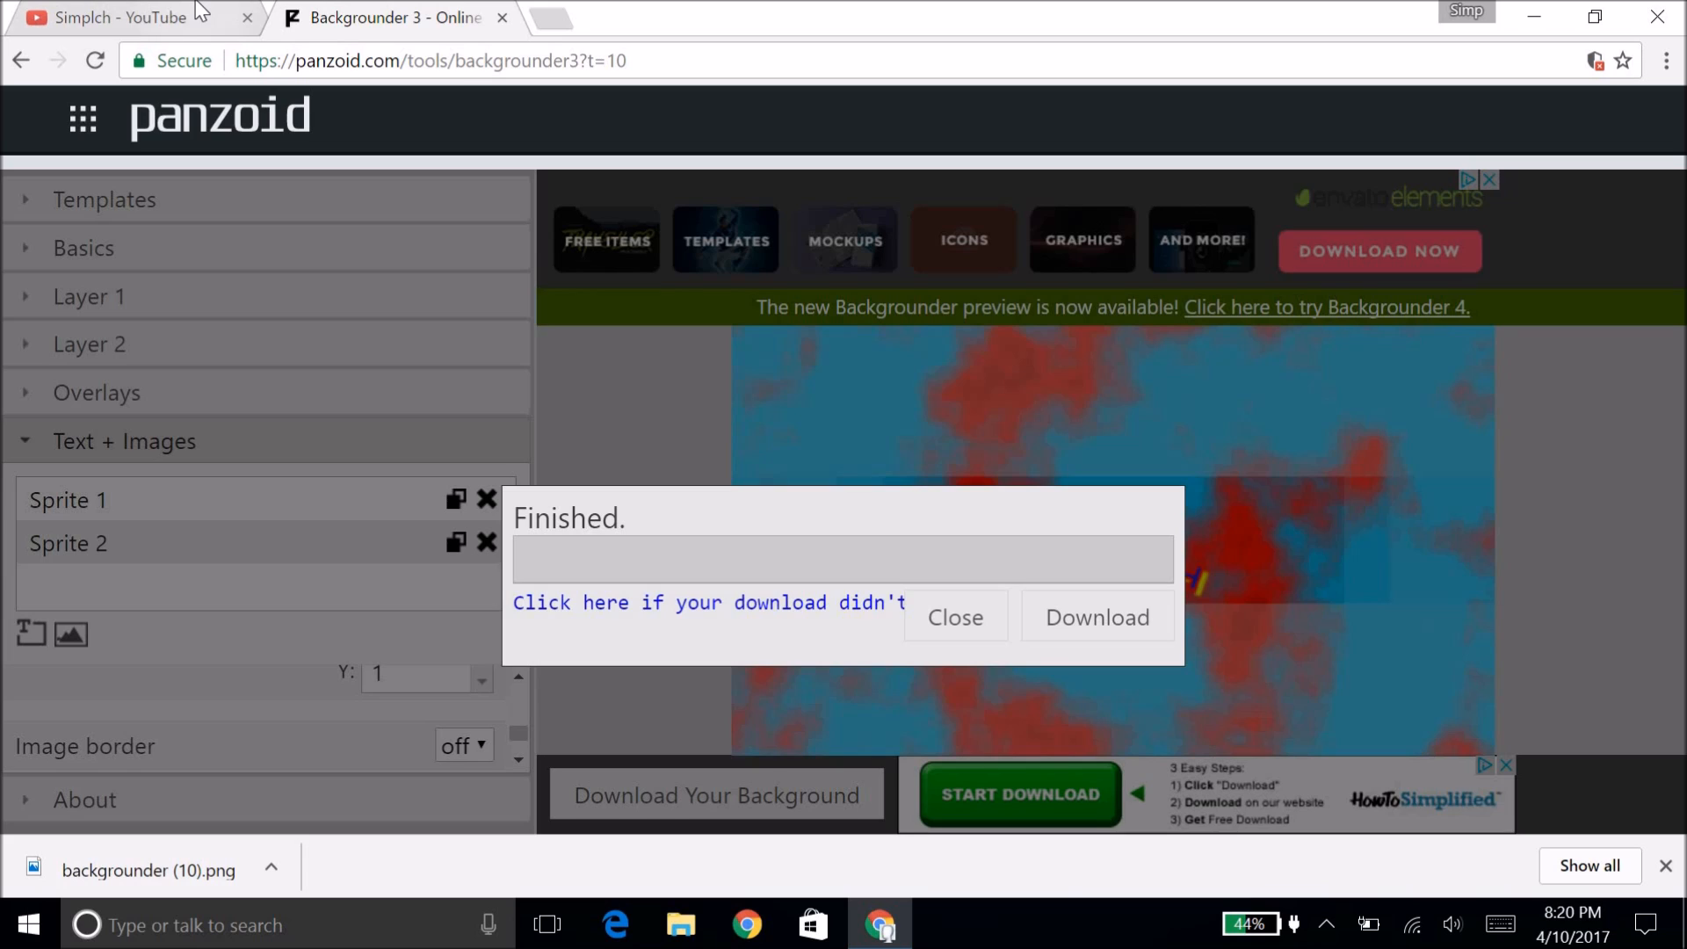
# Step: Switch to the YouTube channel page and upload backgrounder (10).png as its channel art
pyautogui.click(200, 14)
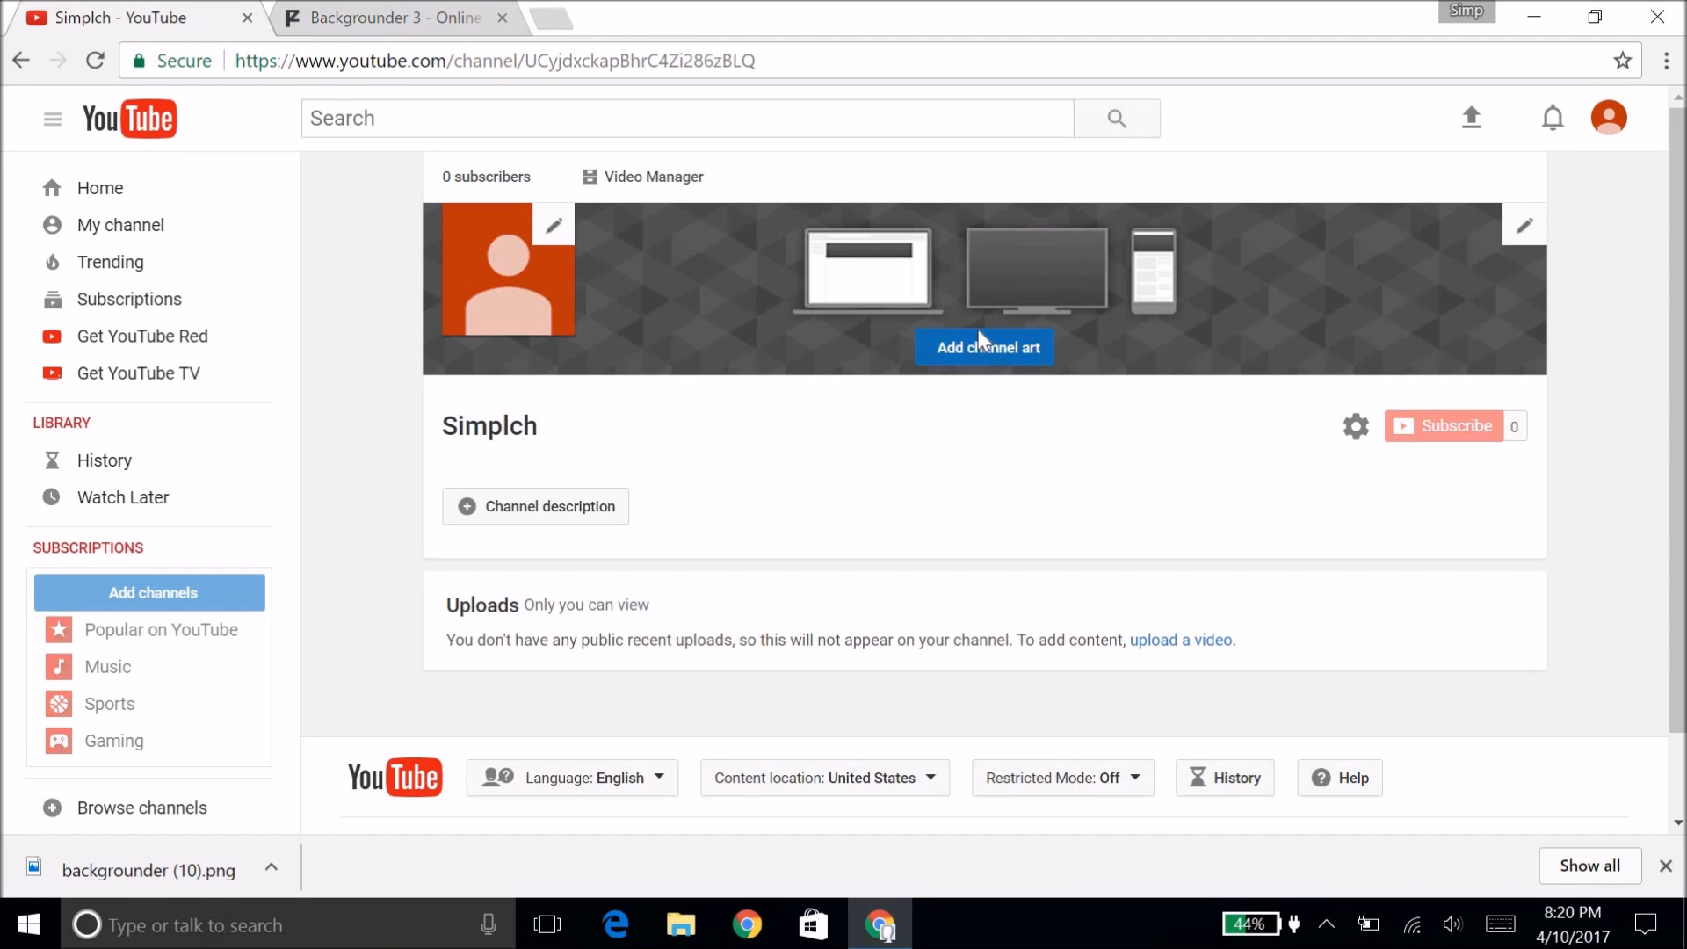
pyautogui.click(959, 351)
pyautogui.moveTo(234, 871); pyautogui.dragTo(822, 501)
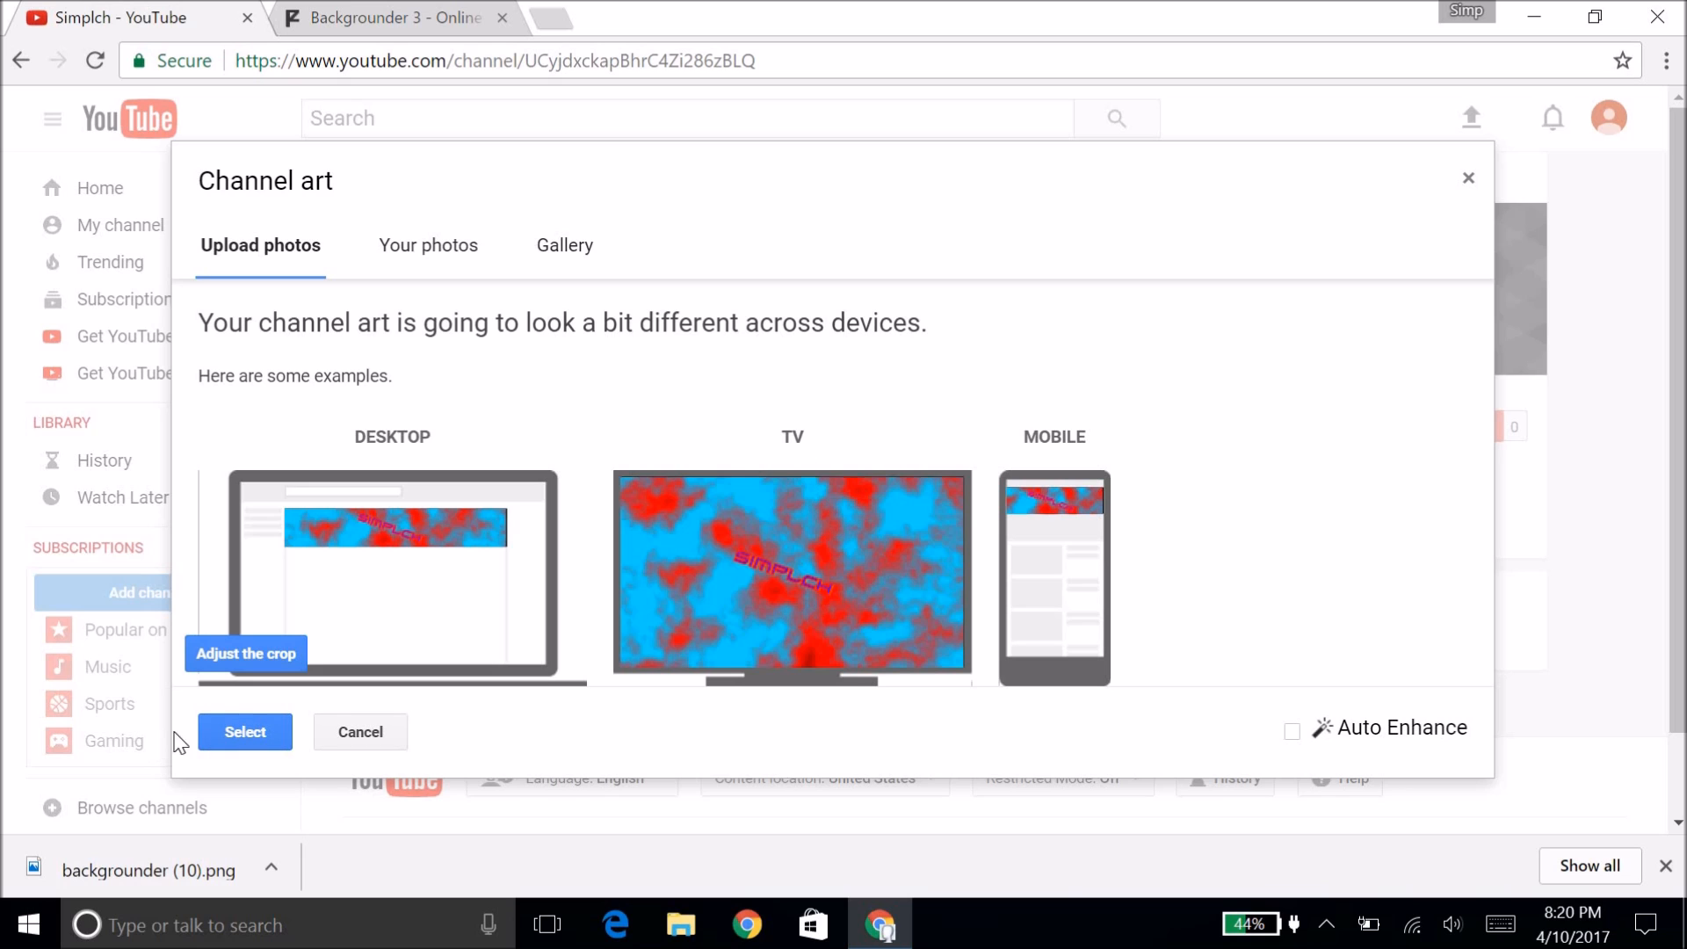
pyautogui.click(211, 732)
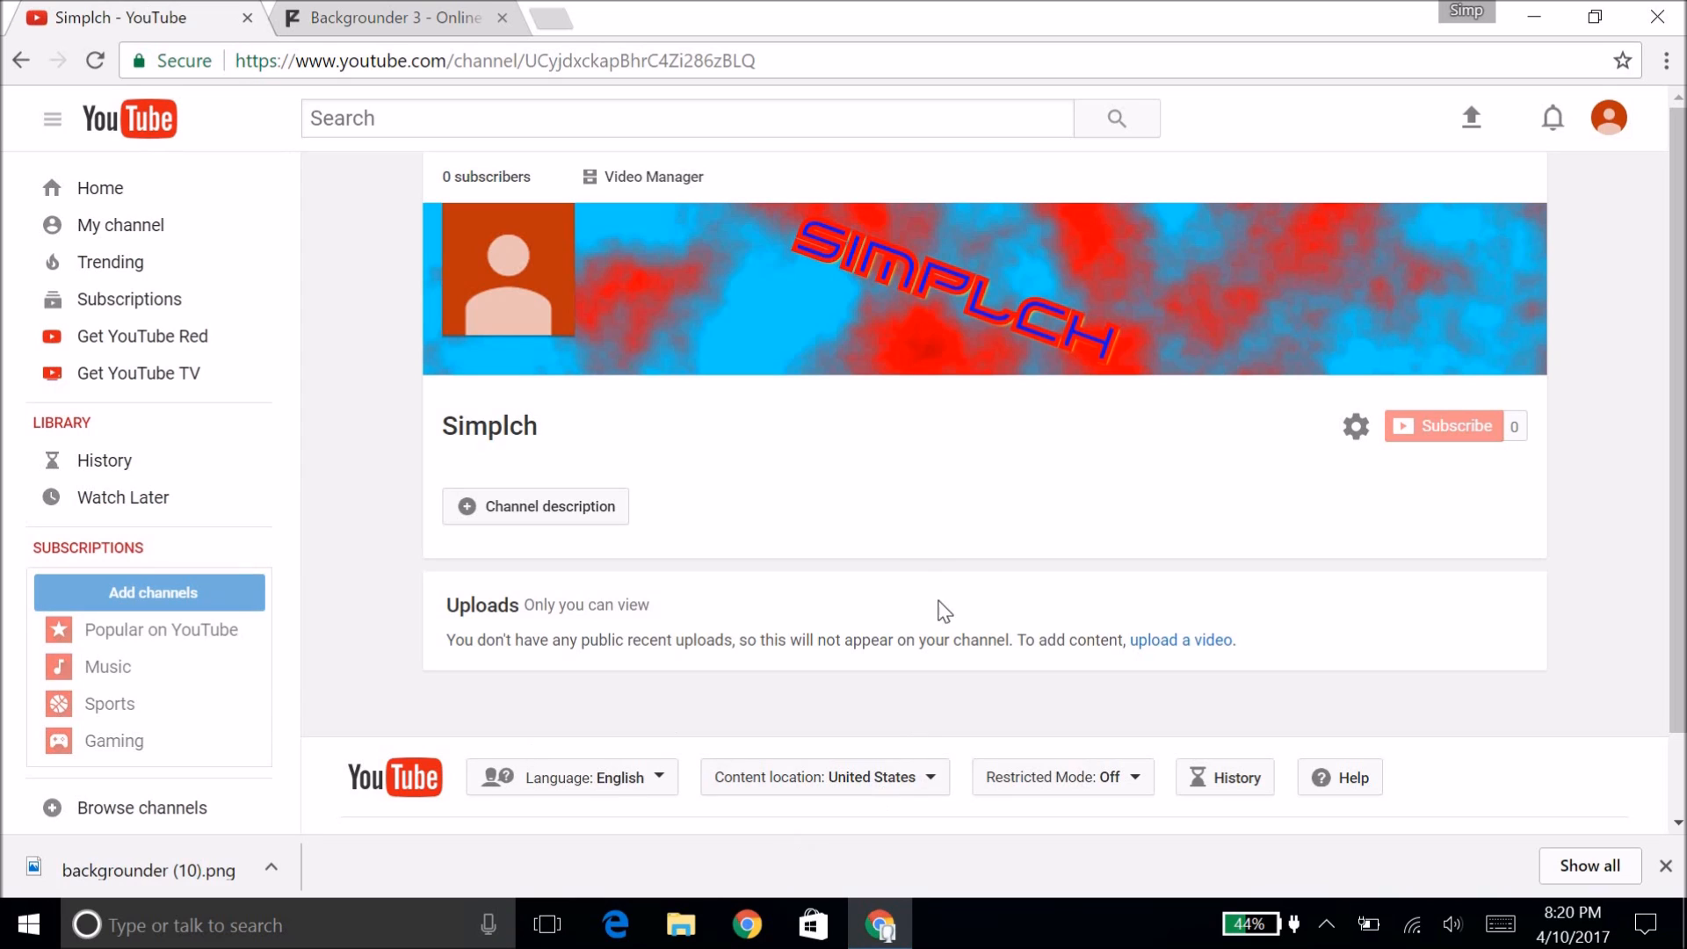
# Step: Return to Panzoid Backgrounder 3, set the type to YouTube Channel Avatar and randomize Layer 1's clouds pattern
pyautogui.moveTo(554, 230)
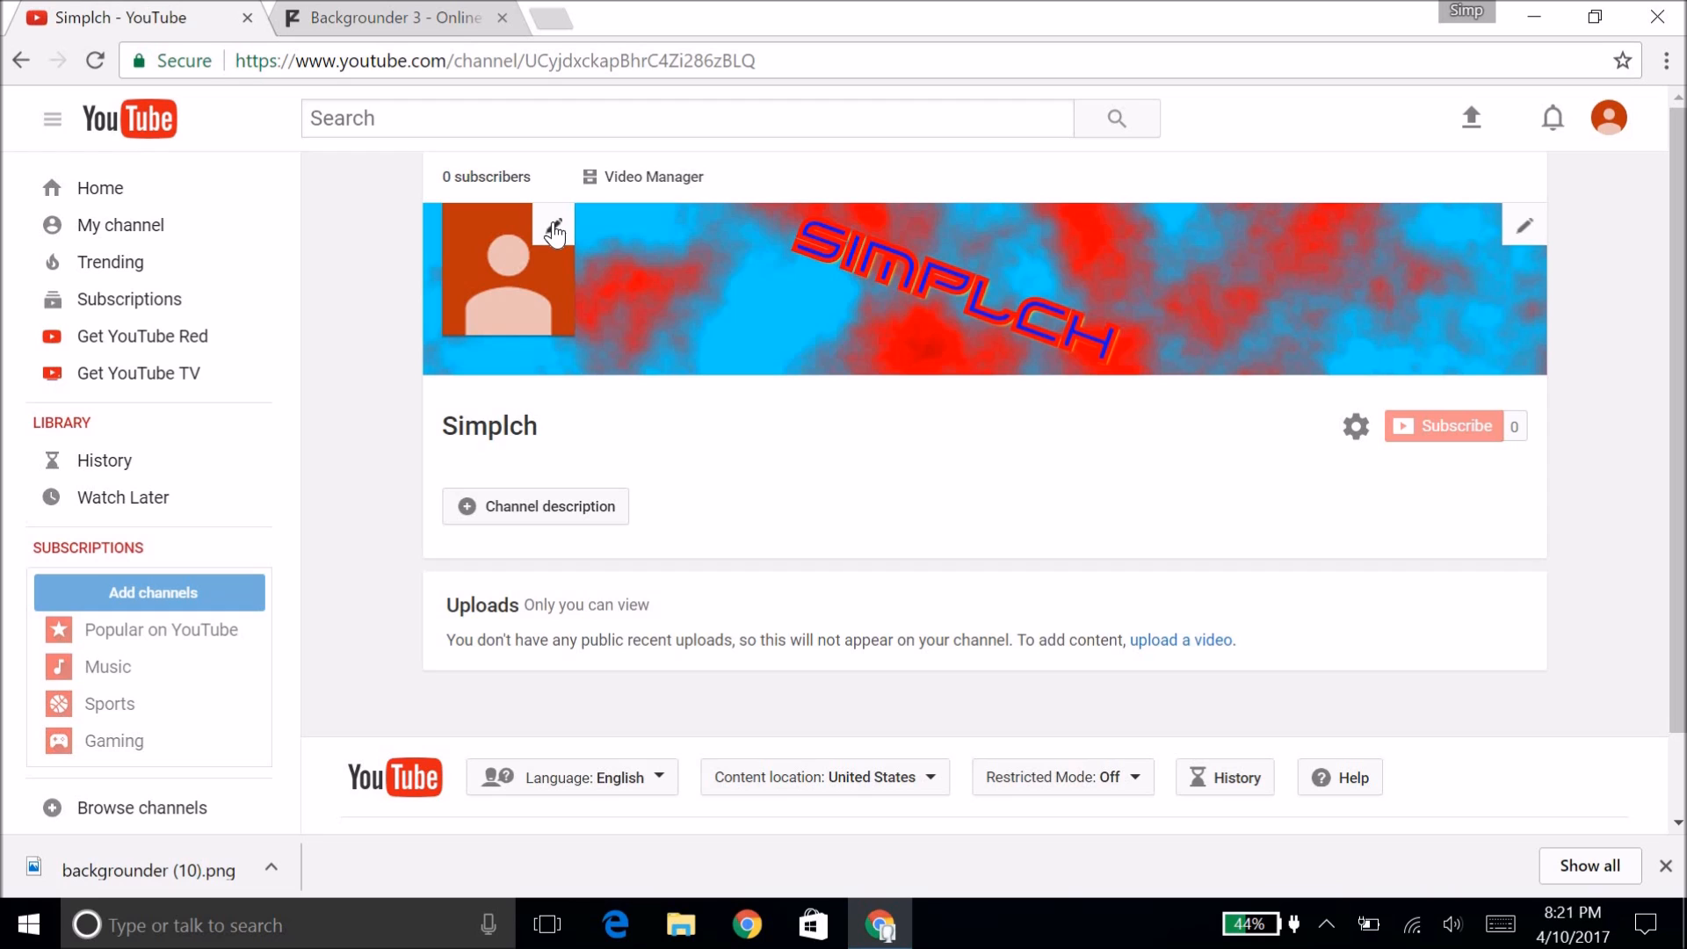
pyautogui.click(391, 17)
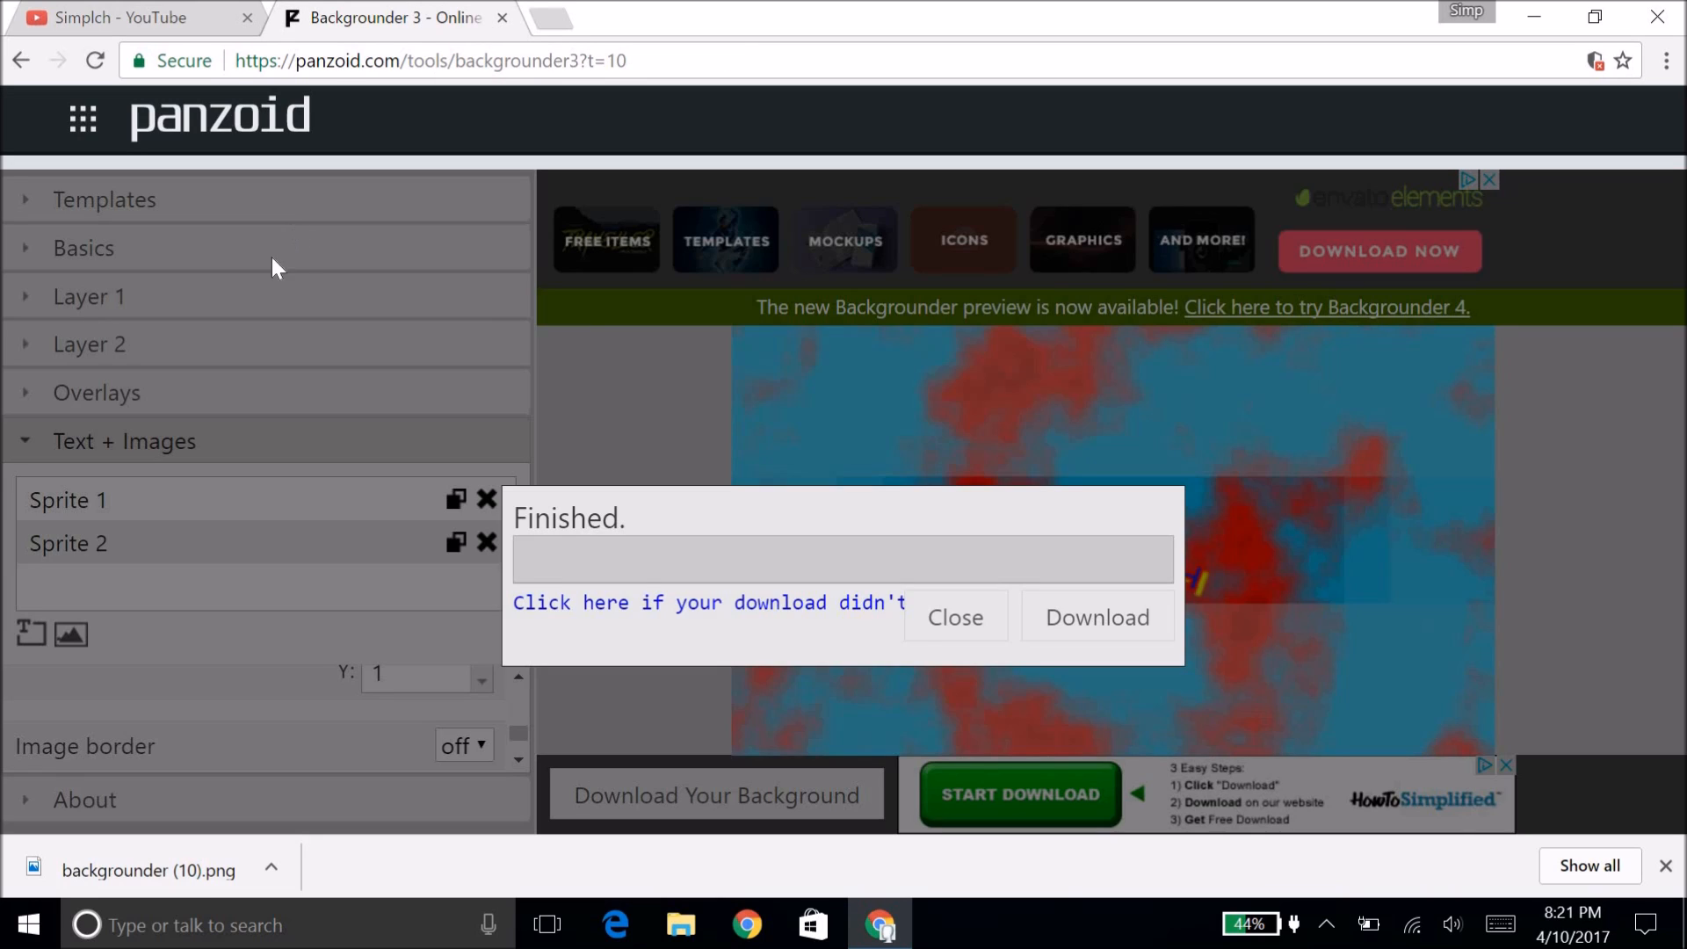
pyautogui.click(955, 619)
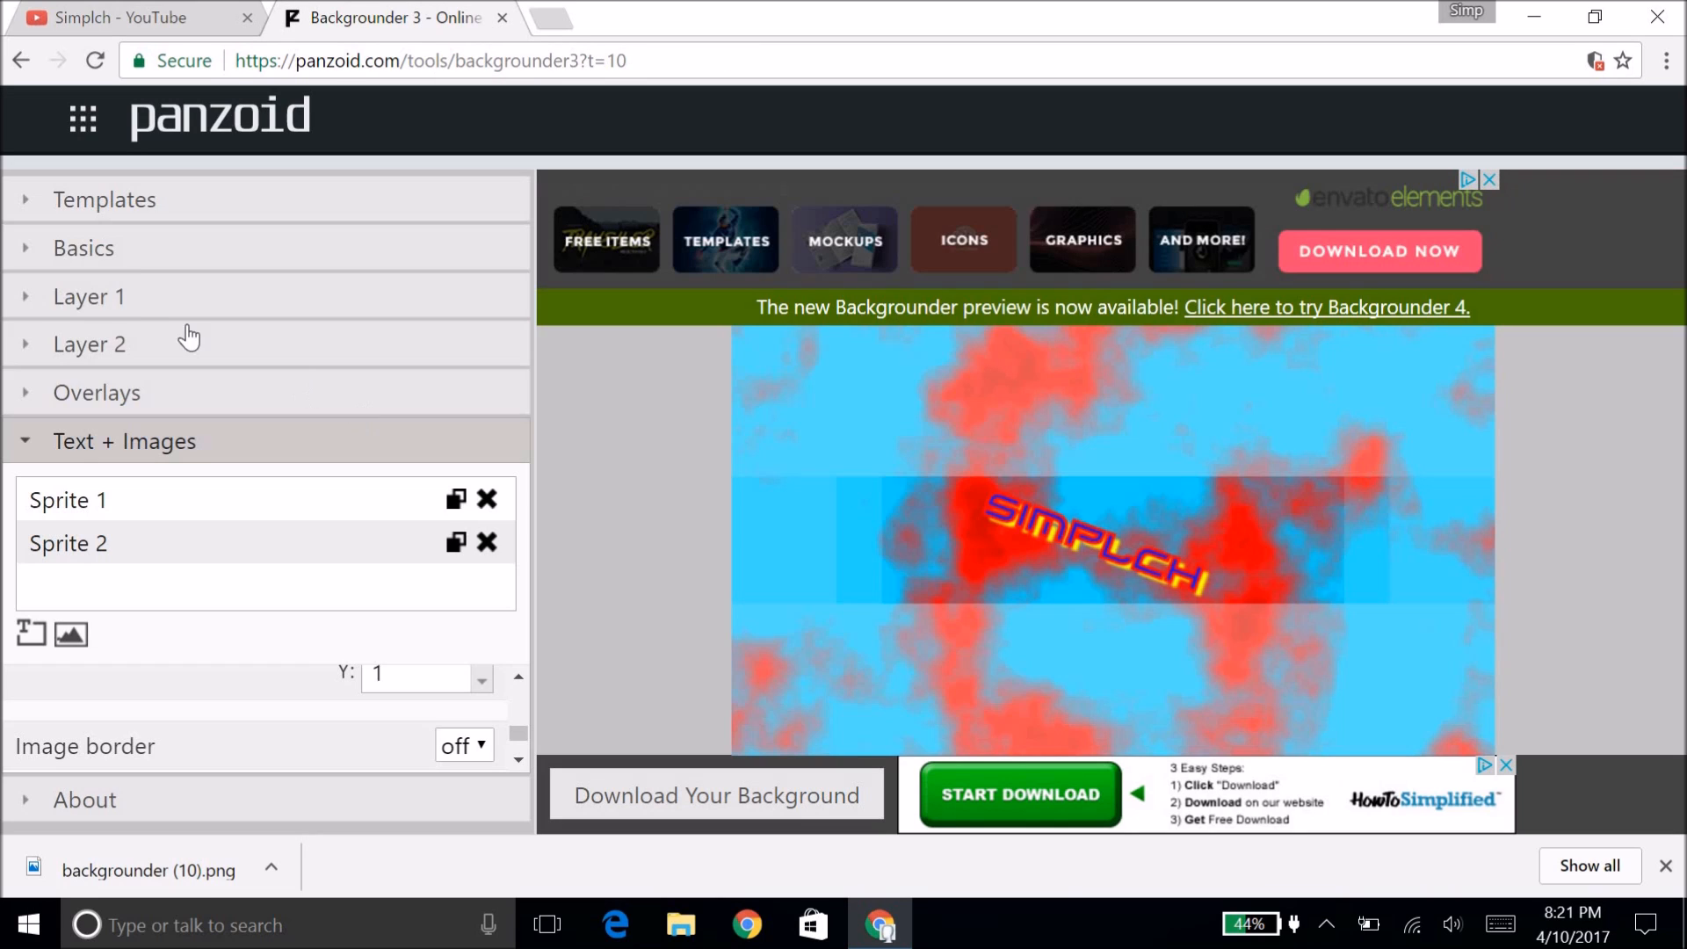
pyautogui.click(138, 260)
pyautogui.click(441, 293)
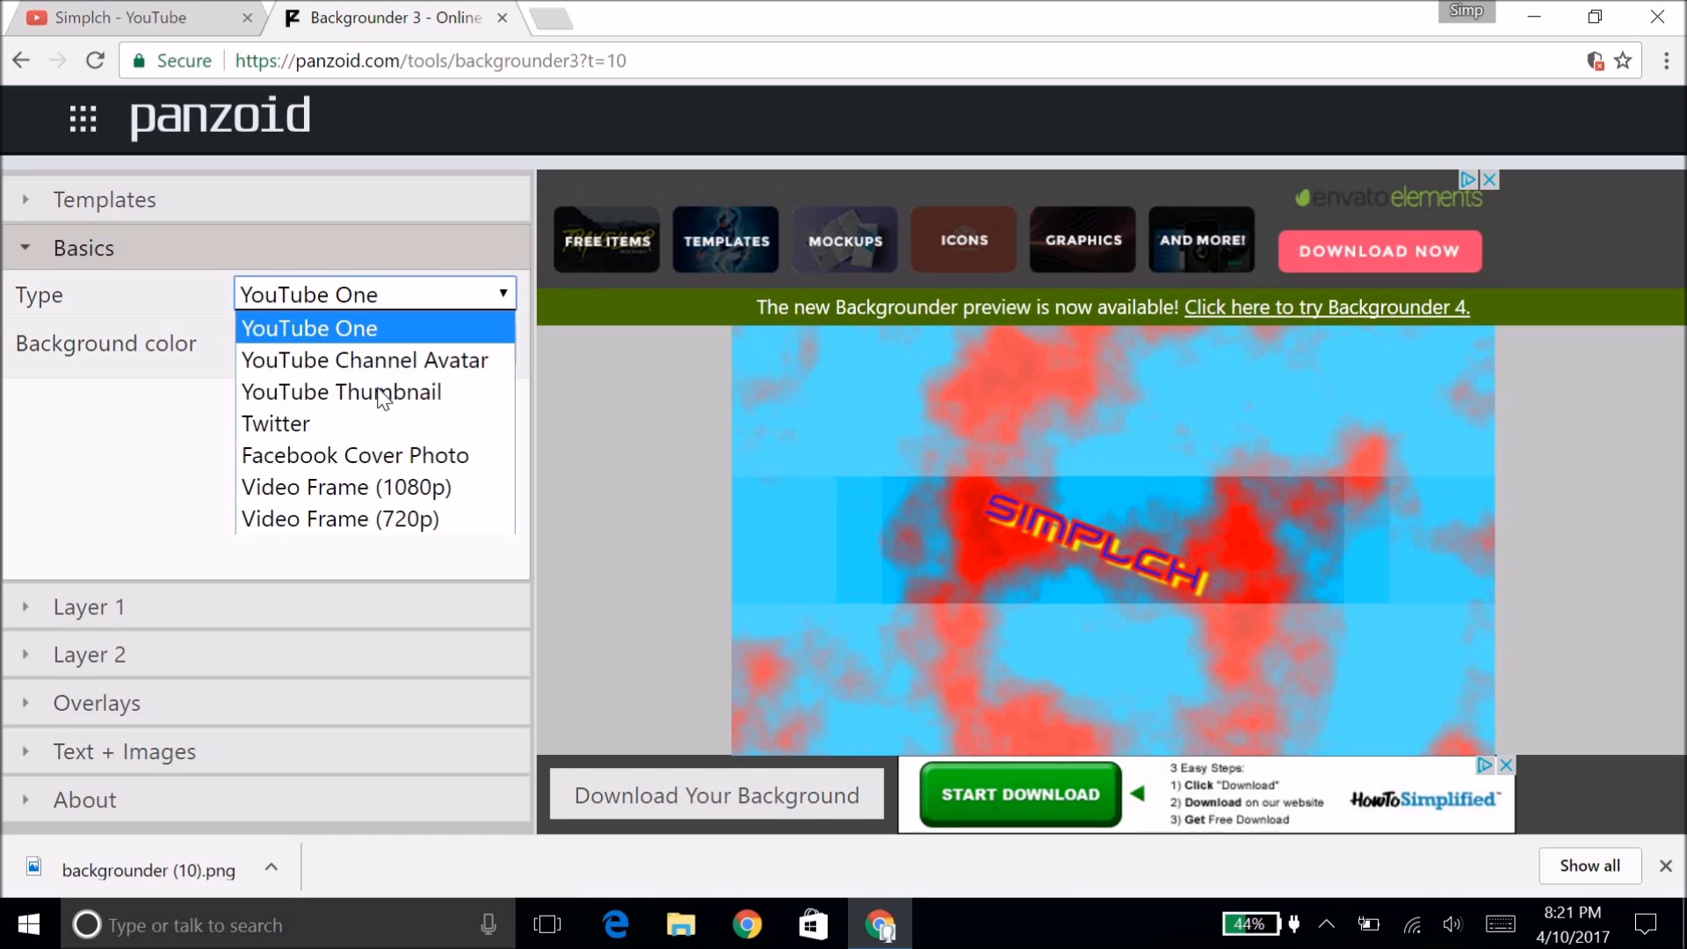
pyautogui.click(377, 362)
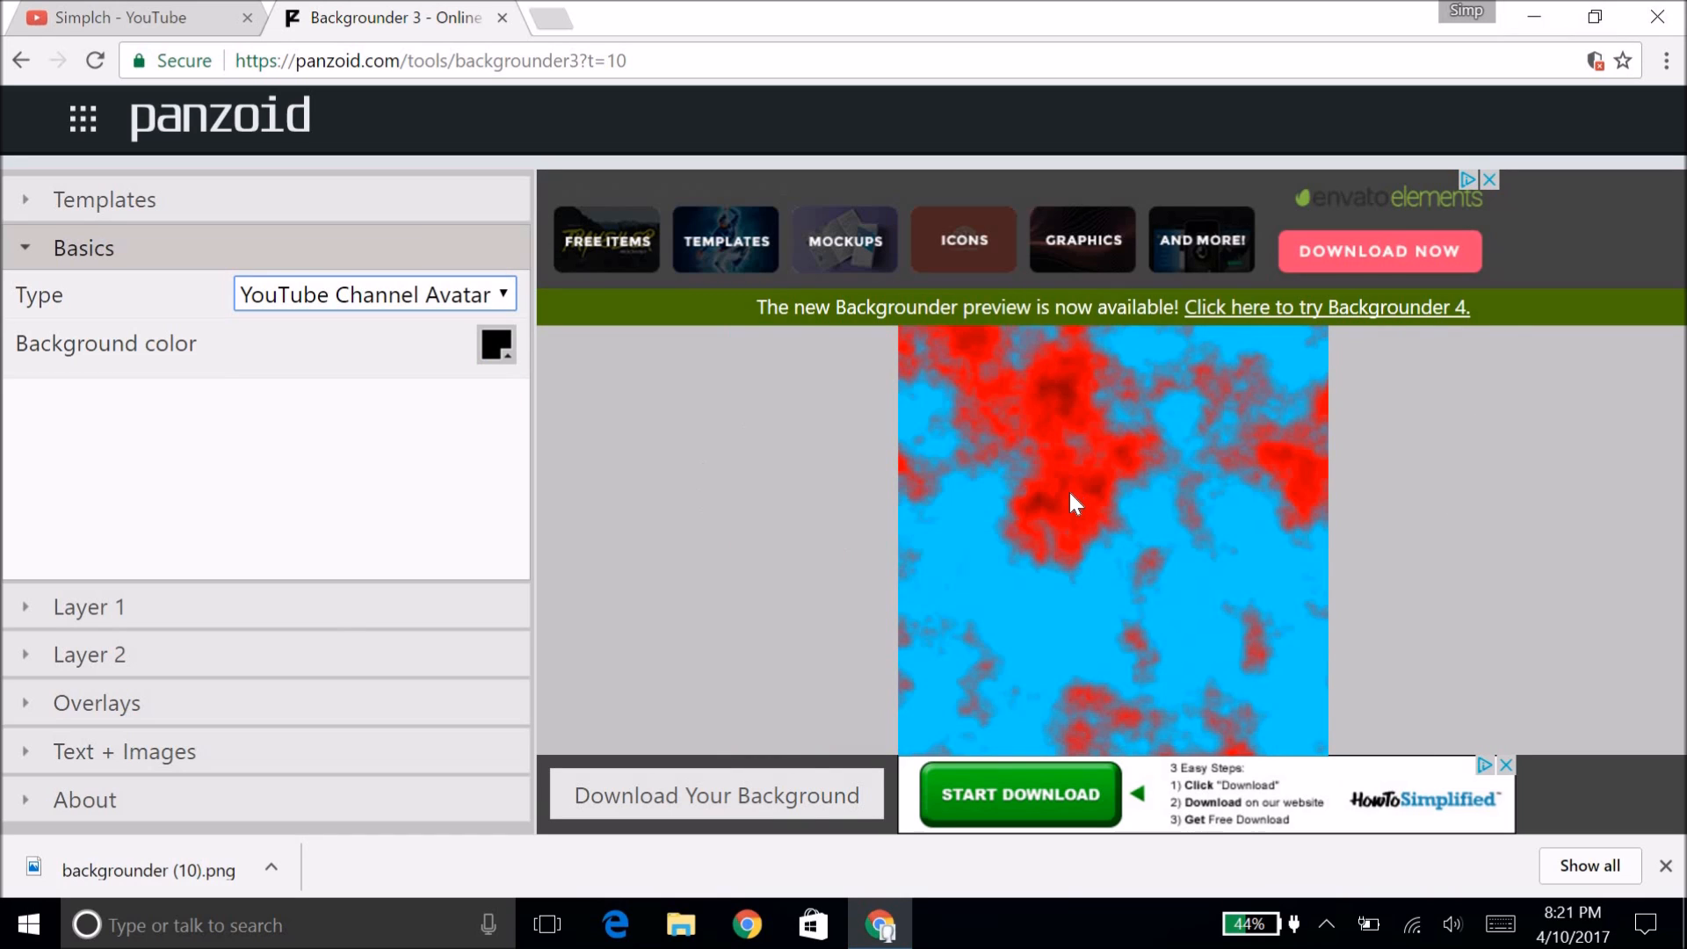
pyautogui.click(171, 616)
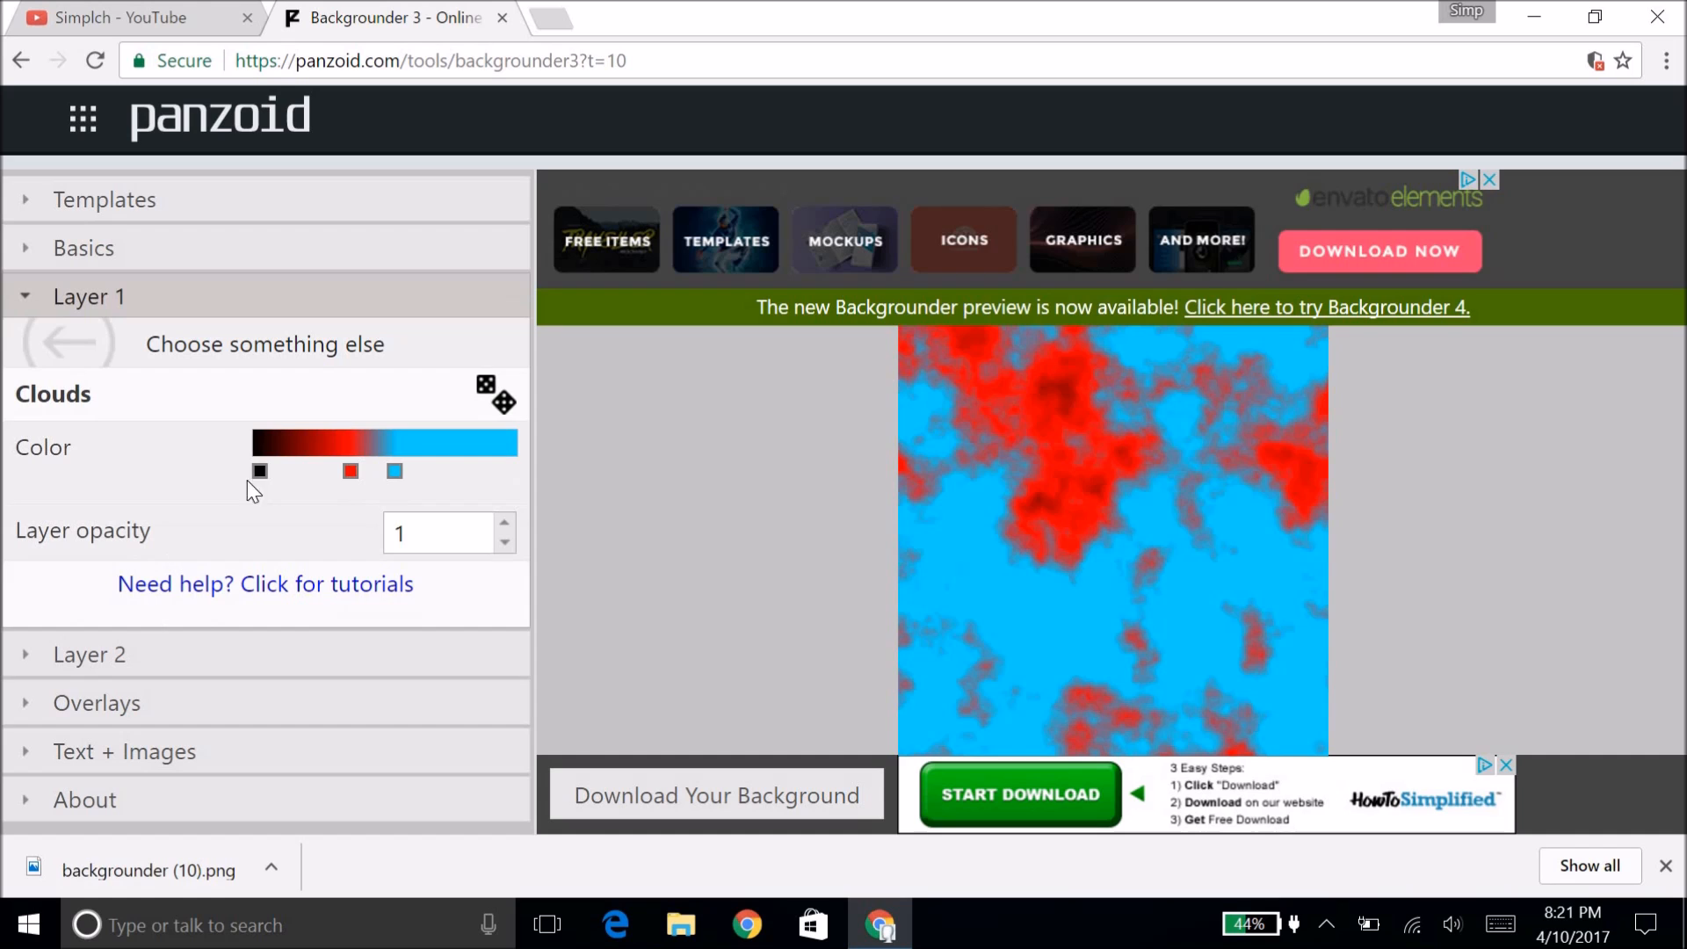
pyautogui.click(505, 405)
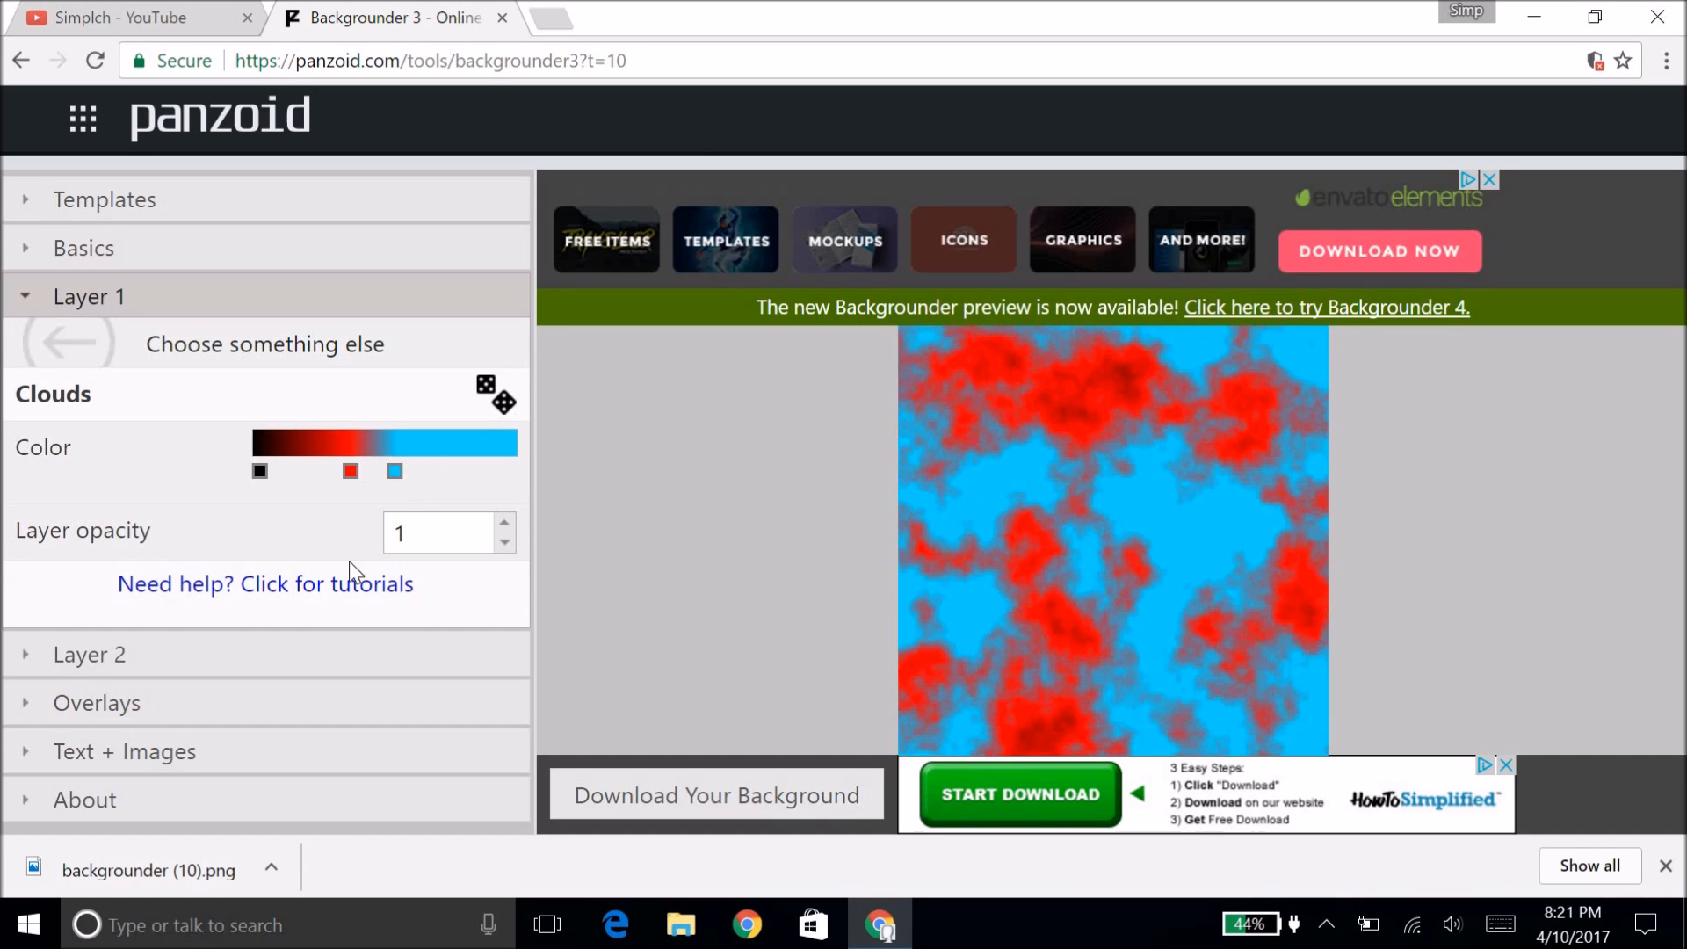
# Step: Delete both existing sprites, the Simplch text and the empty image, from the avatar design
pyautogui.click(268, 749)
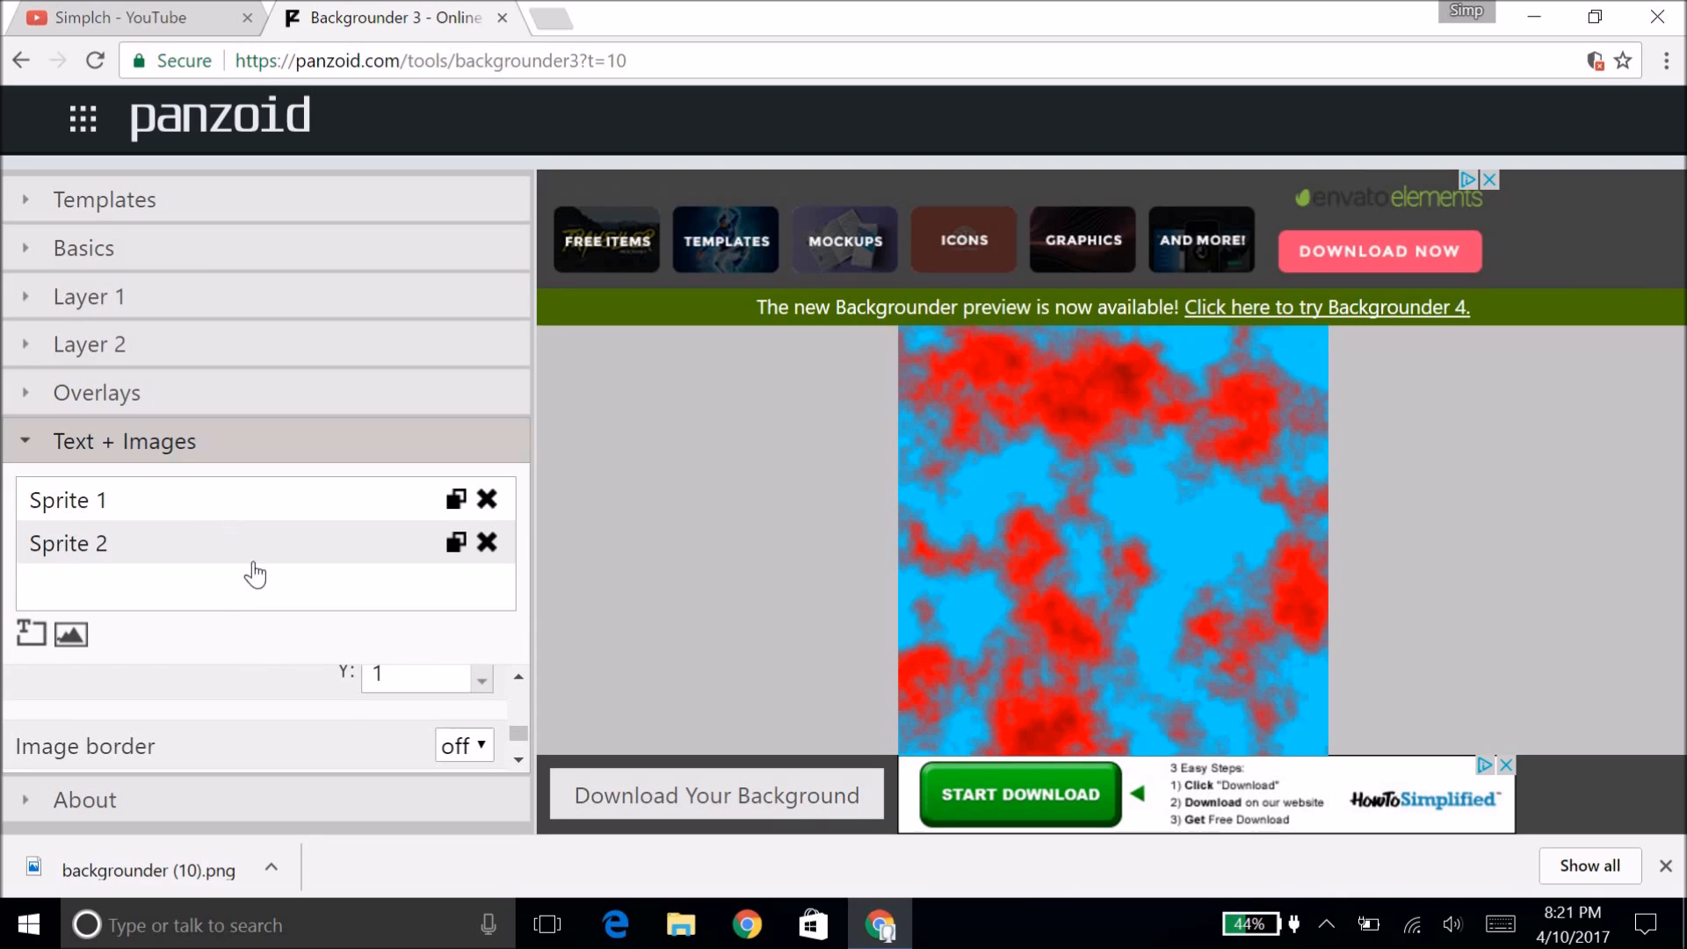
pyautogui.scroll(5, 381, 710)
pyautogui.scroll(1, 331, 690)
pyautogui.doubleClick(220, 695)
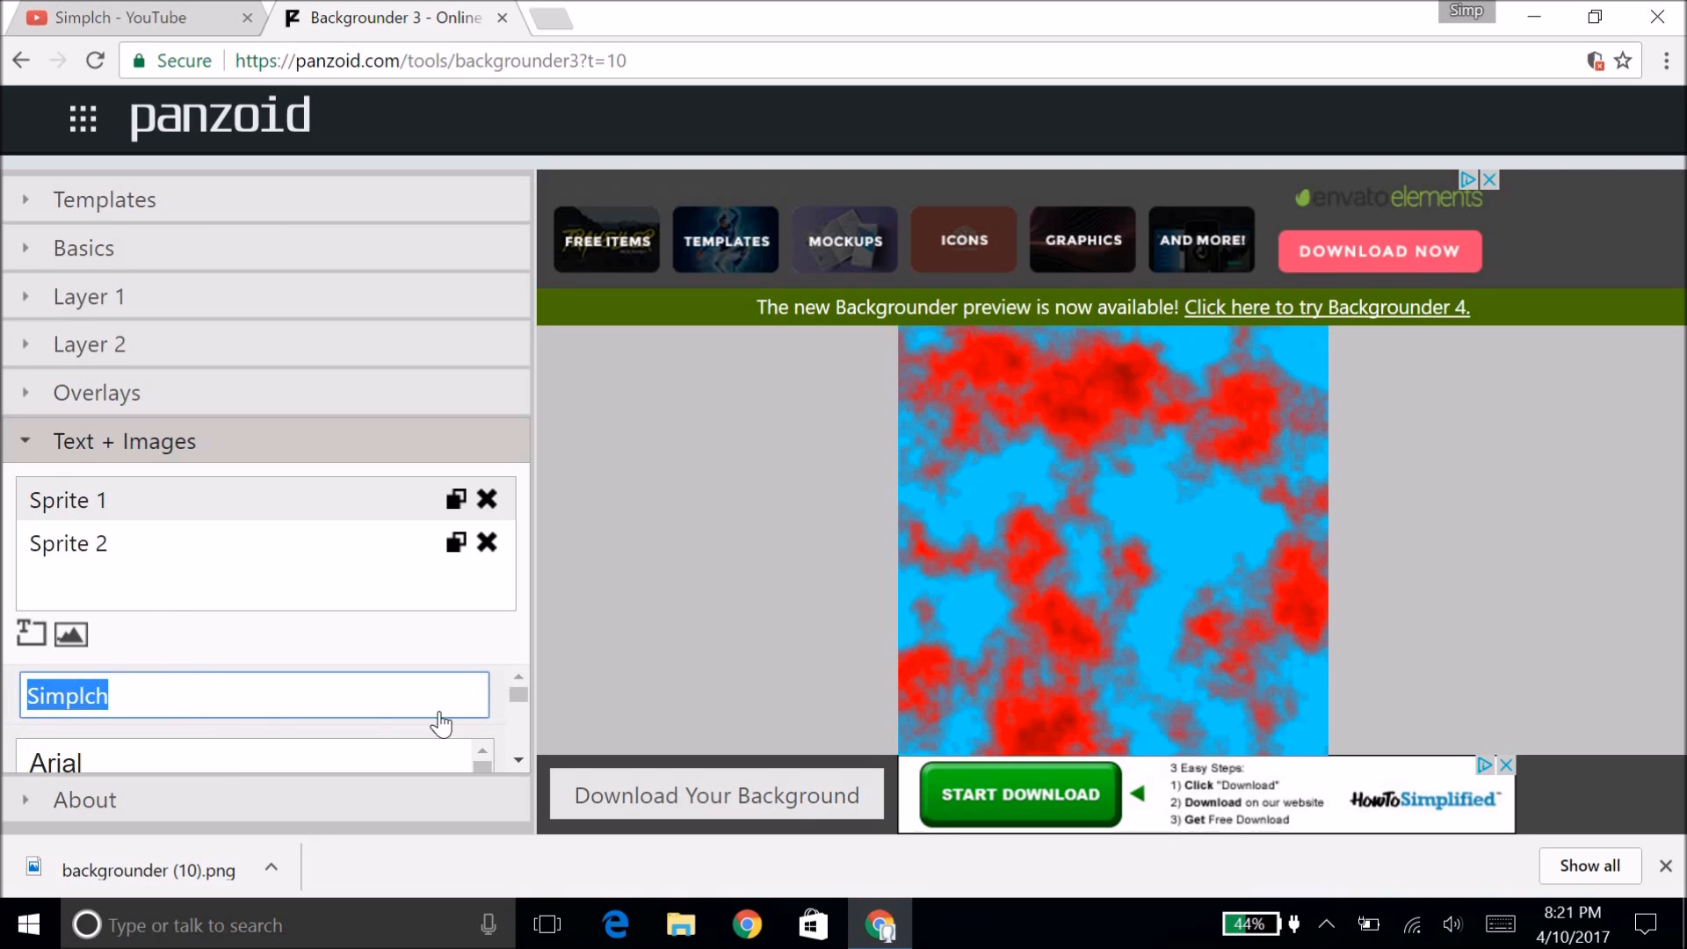
pyautogui.scroll(-2, 369, 715)
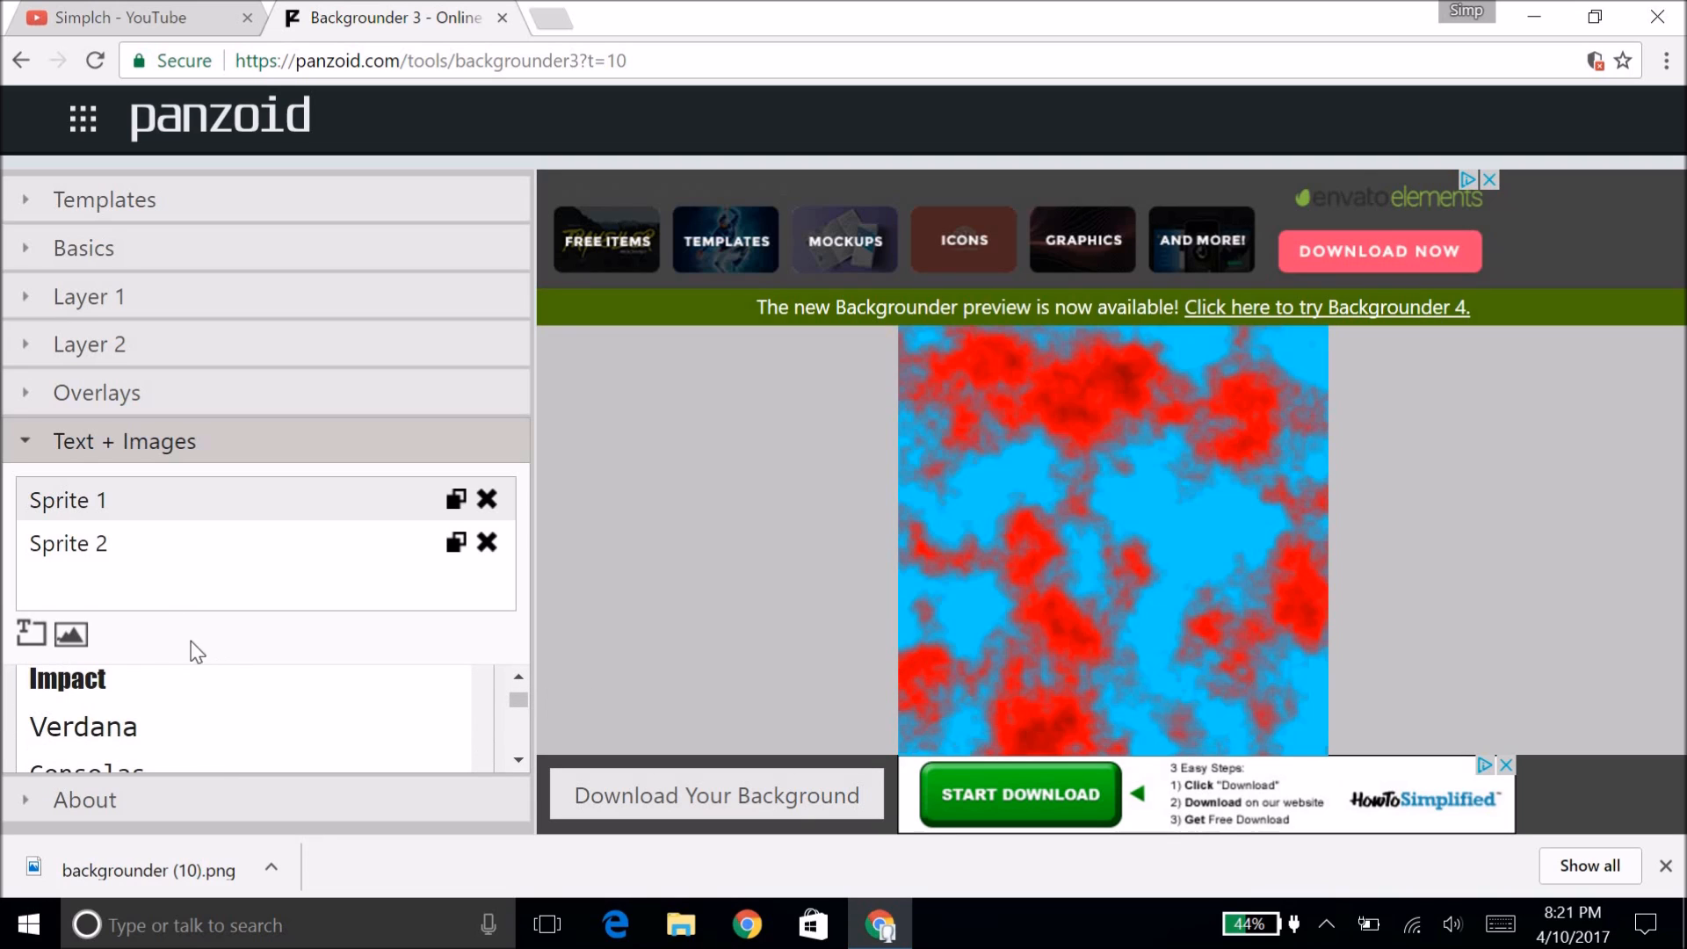
pyautogui.click(486, 501)
pyautogui.click(486, 501)
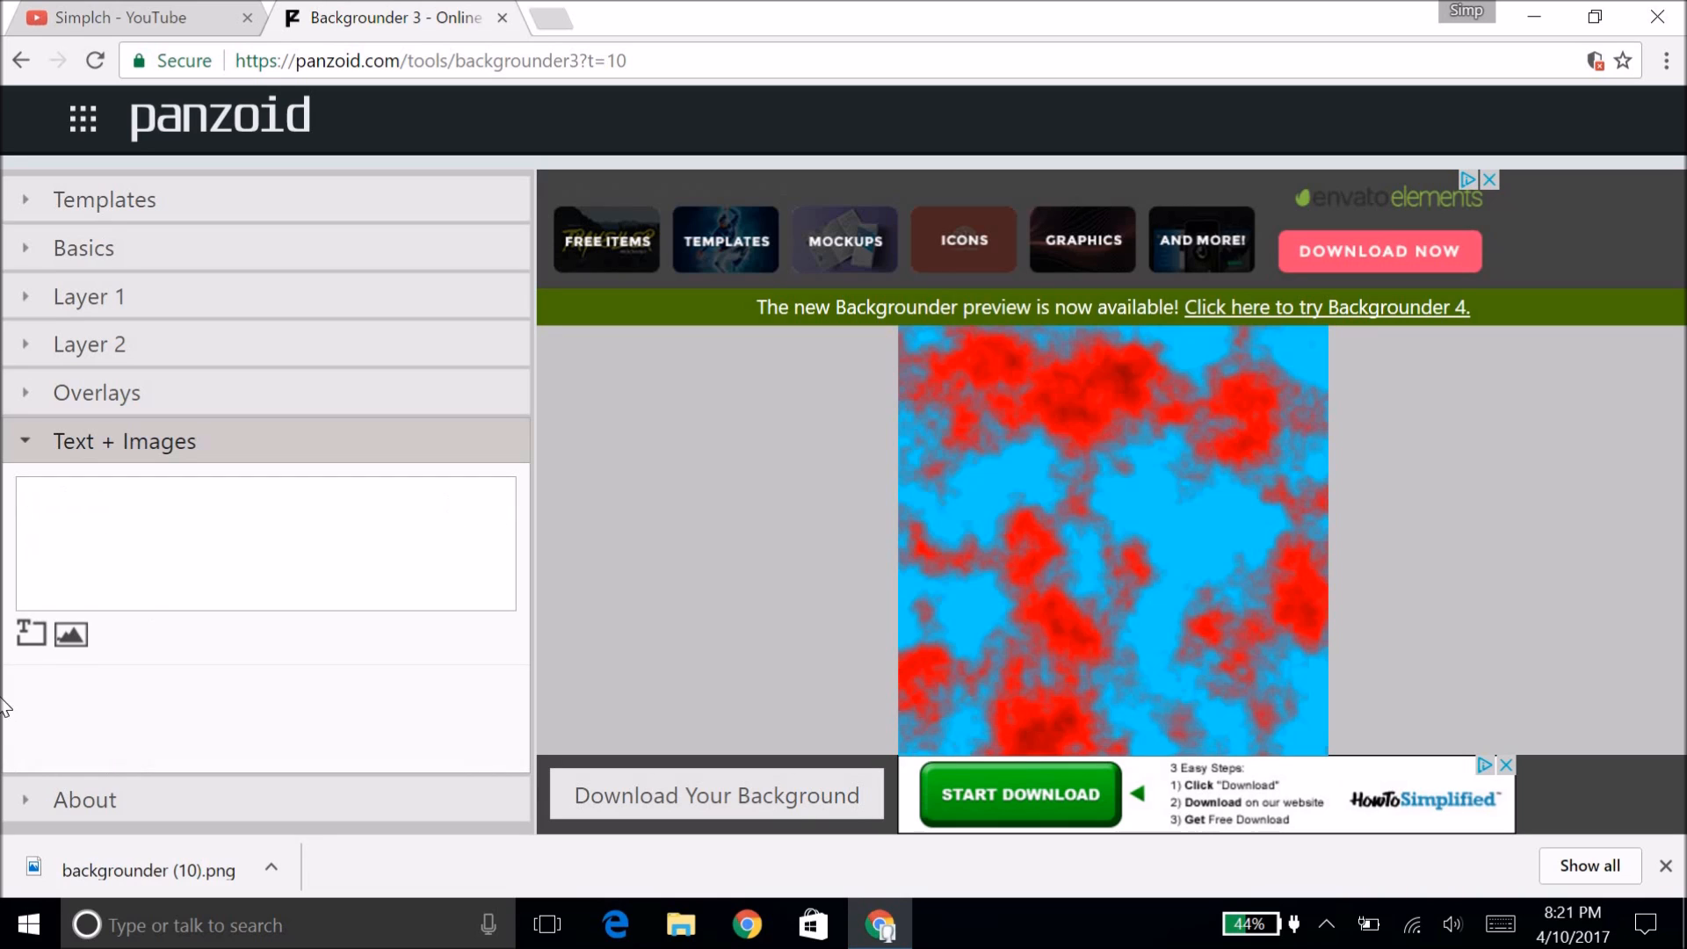
# Step: Add a new text sprite to the avatar with the text SUBSCRIBE!!
pyautogui.click(43, 632)
pyautogui.click(62, 510)
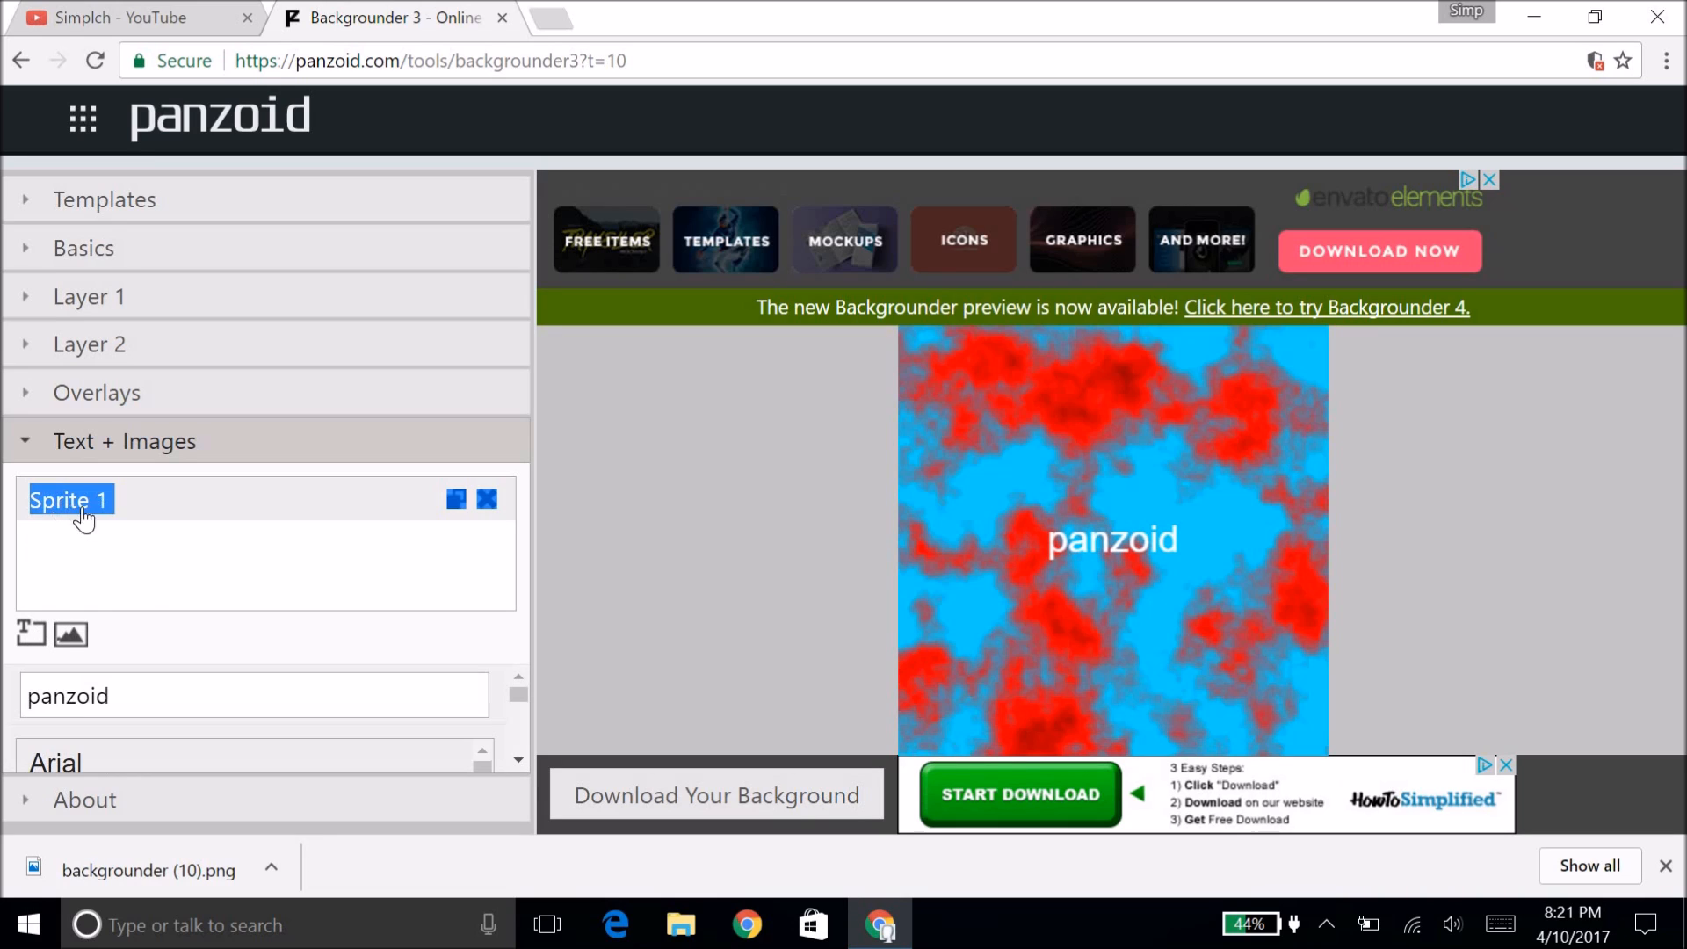
pyautogui.moveTo(144, 710); pyautogui.dragTo(4, 670)
pyautogui.press('capslock')
pyautogui.write('S')
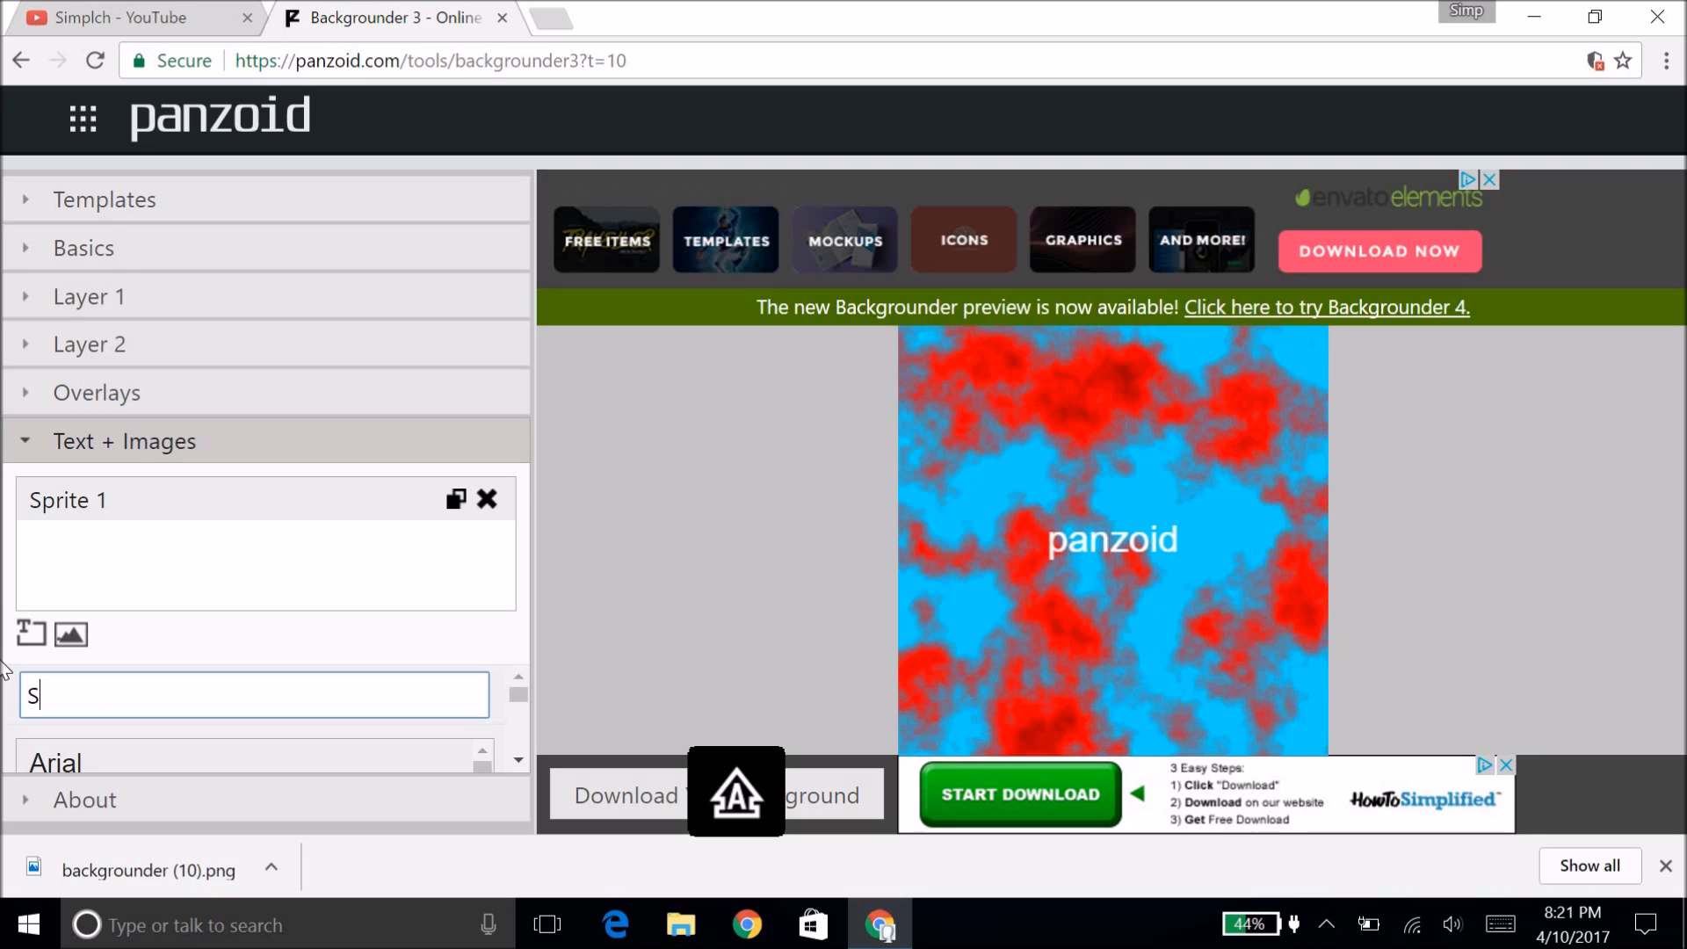
pyautogui.write('SUB')
pyautogui.write('U')
pyautogui.write('SCRIBB')
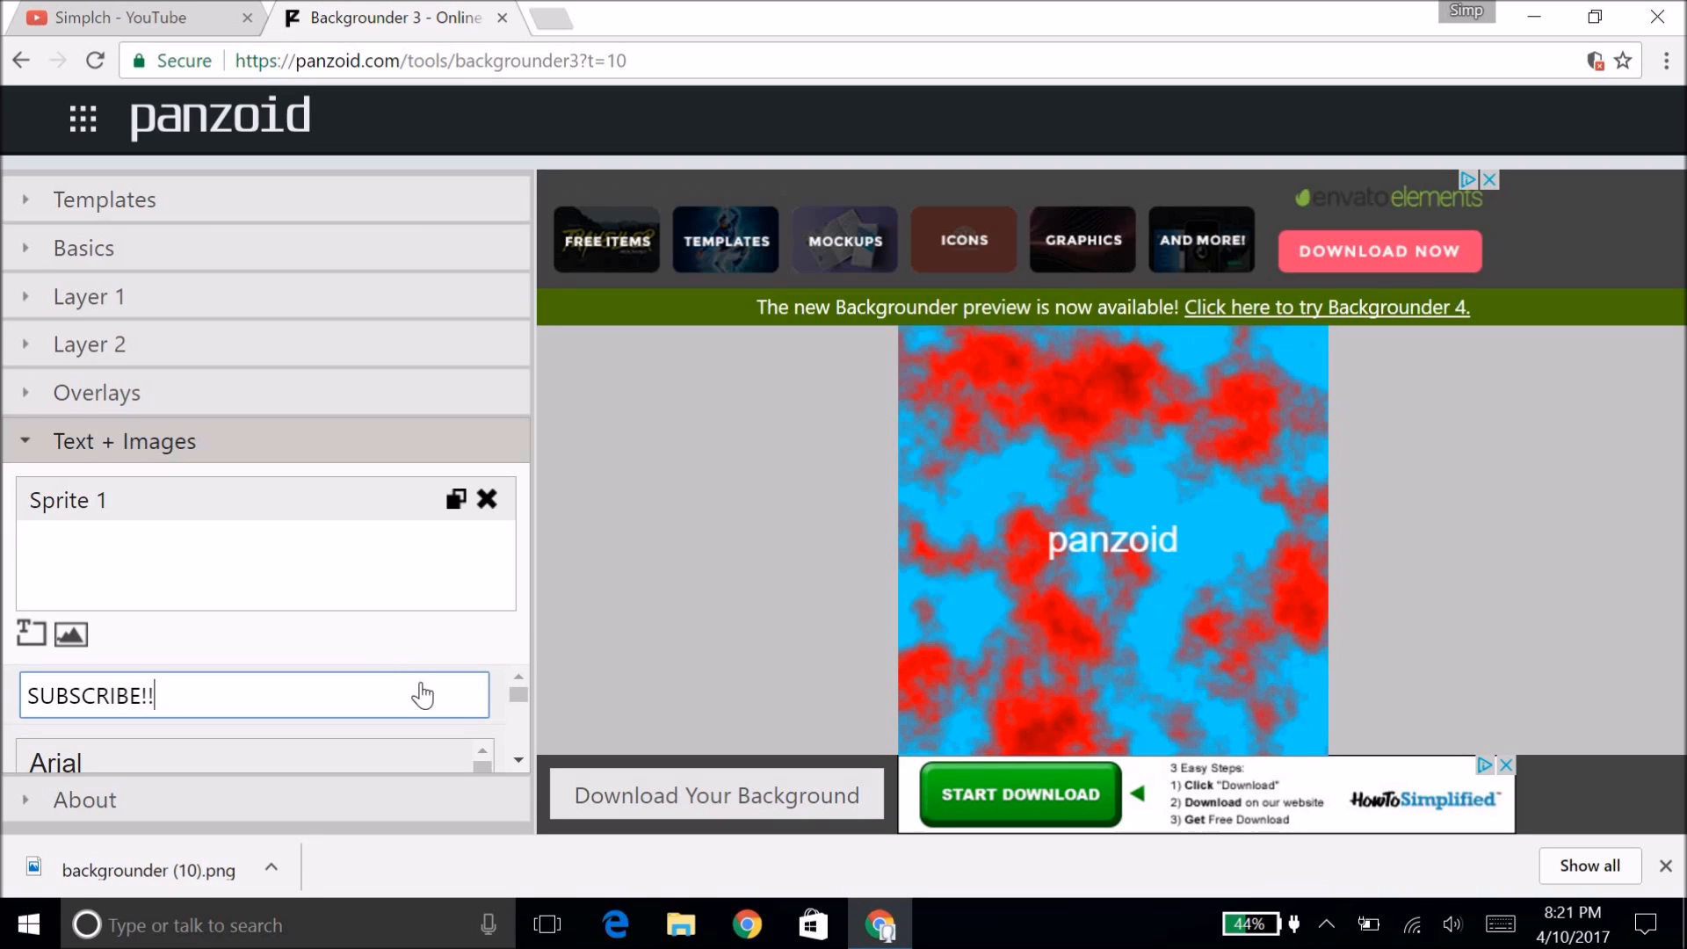
# Step: Set the SUBSCRIBE!! text to the wide futuristic font listed just above Zentropa
pyautogui.scroll(-6, 423, 695)
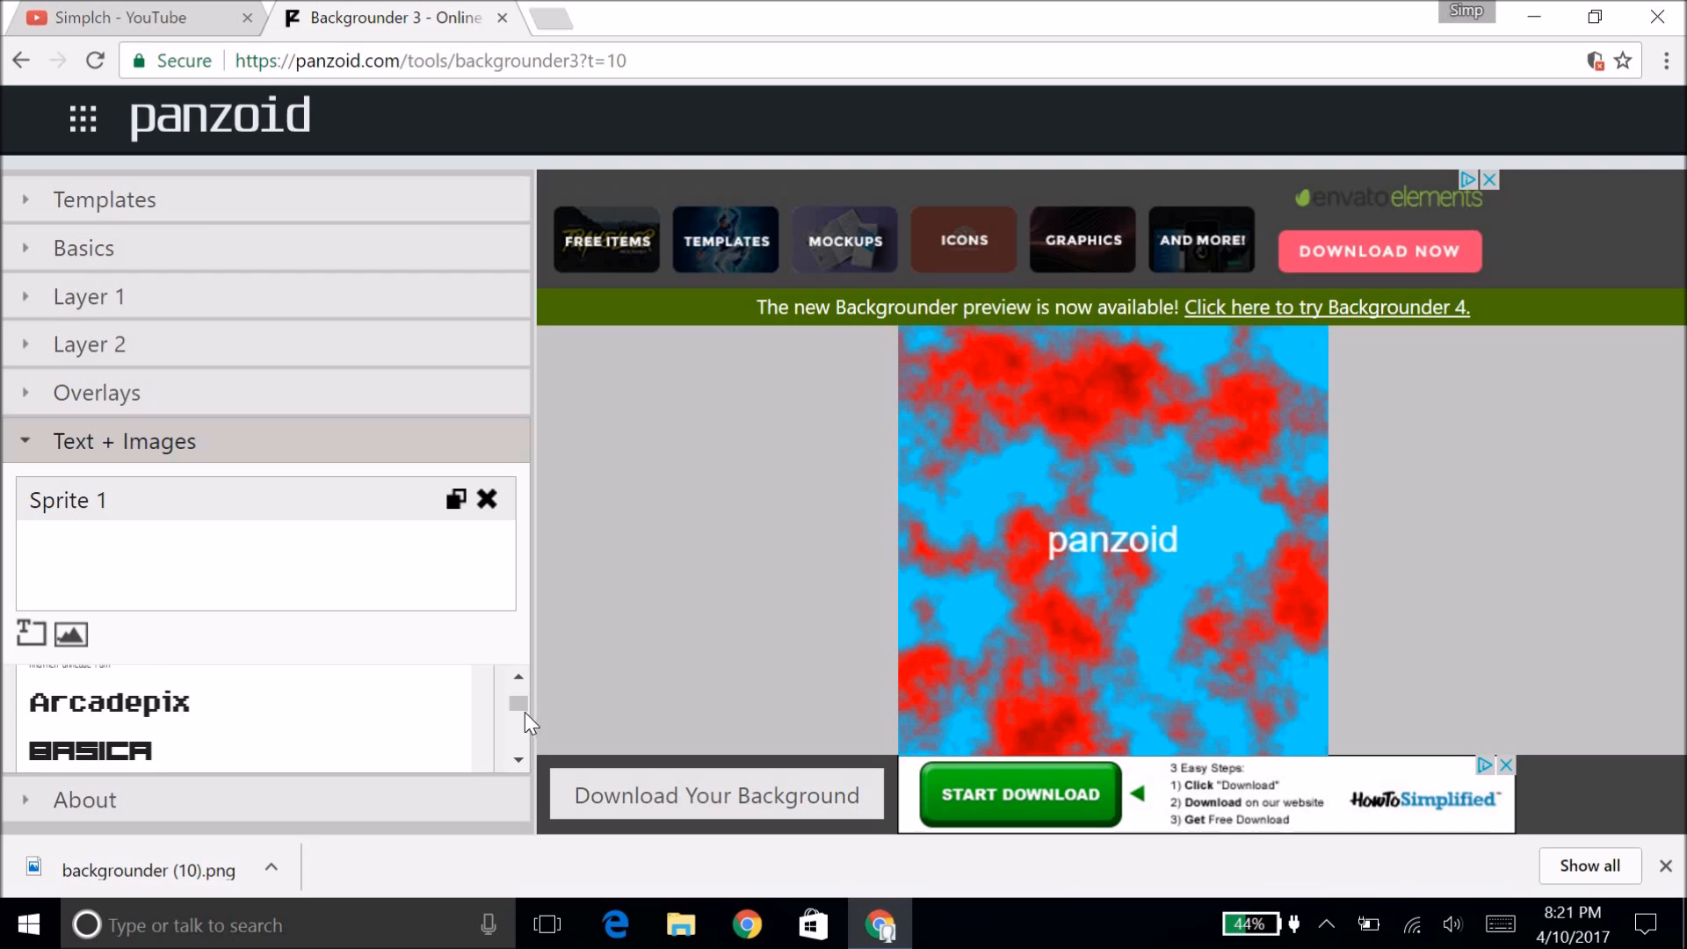
pyautogui.scroll(-1, 525, 713)
pyautogui.scroll(1, 388, 693)
pyautogui.moveTo(519, 712); pyautogui.dragTo(490, 787)
pyautogui.moveTo(519, 704); pyautogui.dragTo(519, 716)
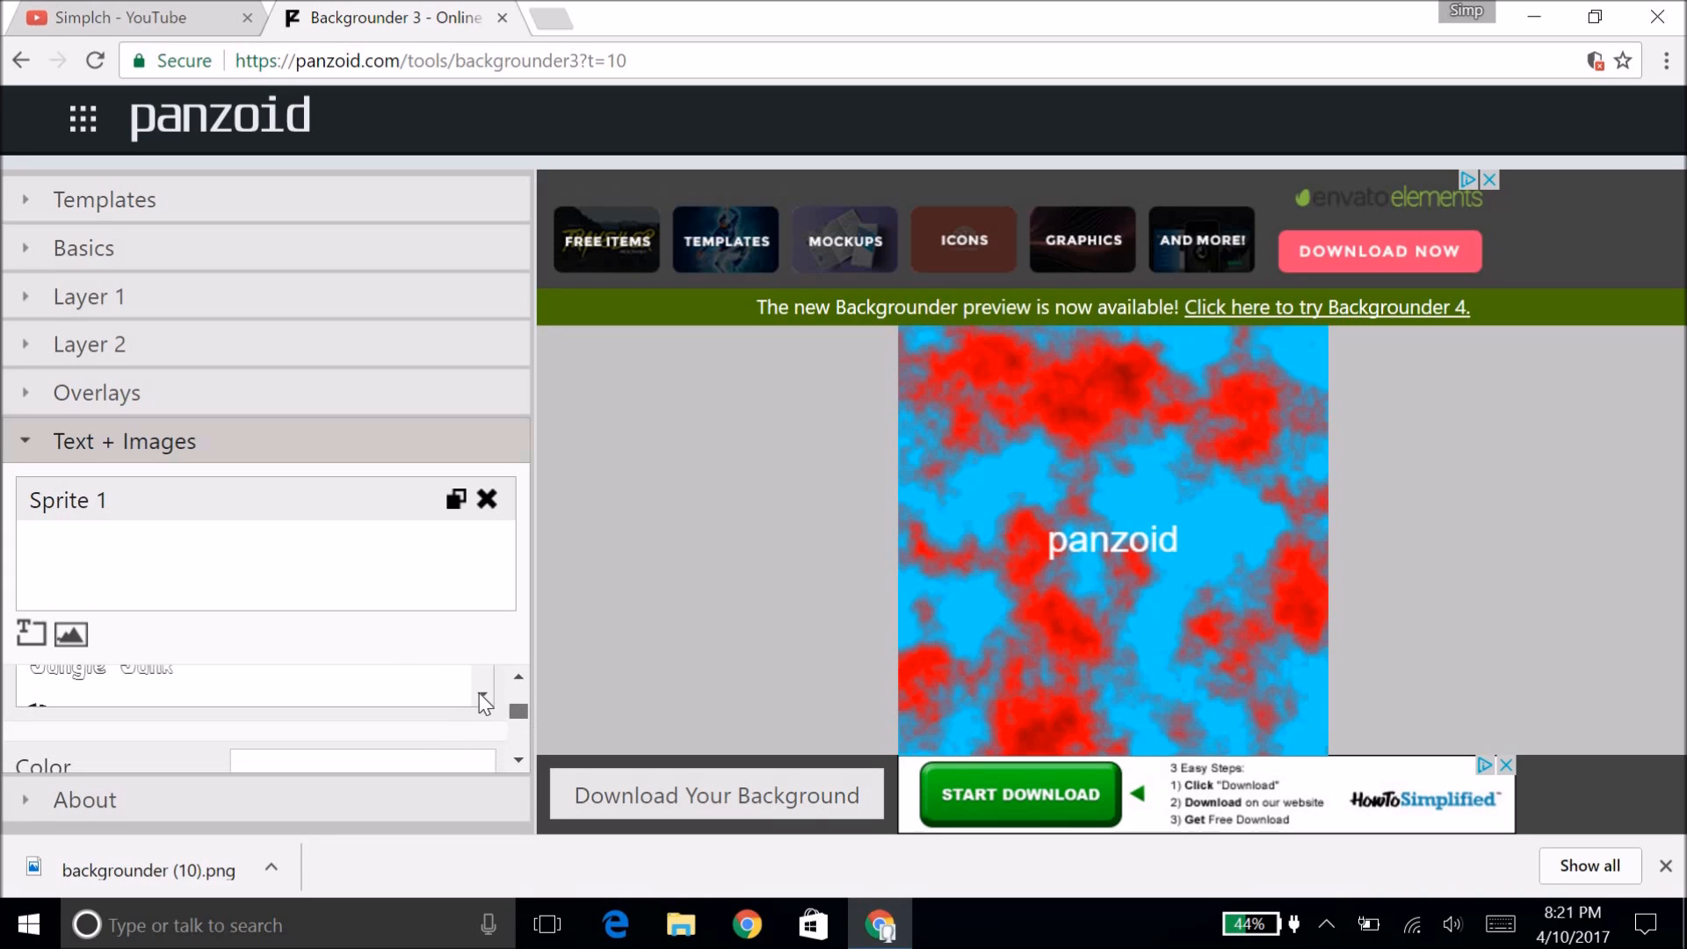
pyautogui.click(482, 681)
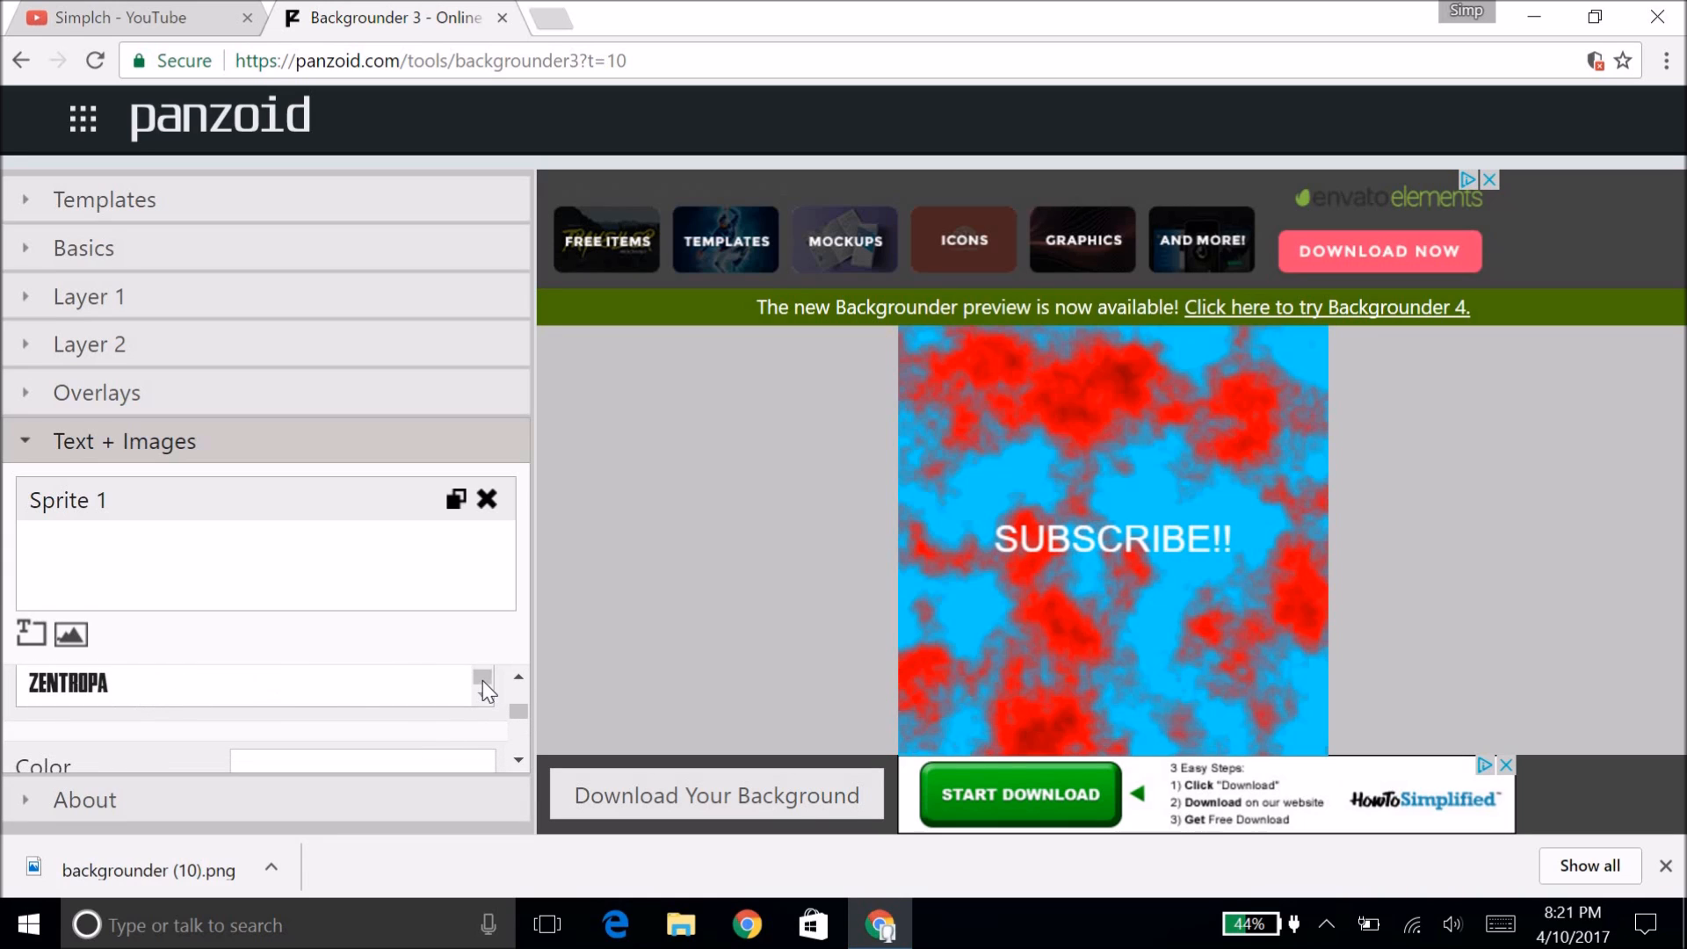
pyautogui.moveTo(521, 710); pyautogui.dragTo(518, 701)
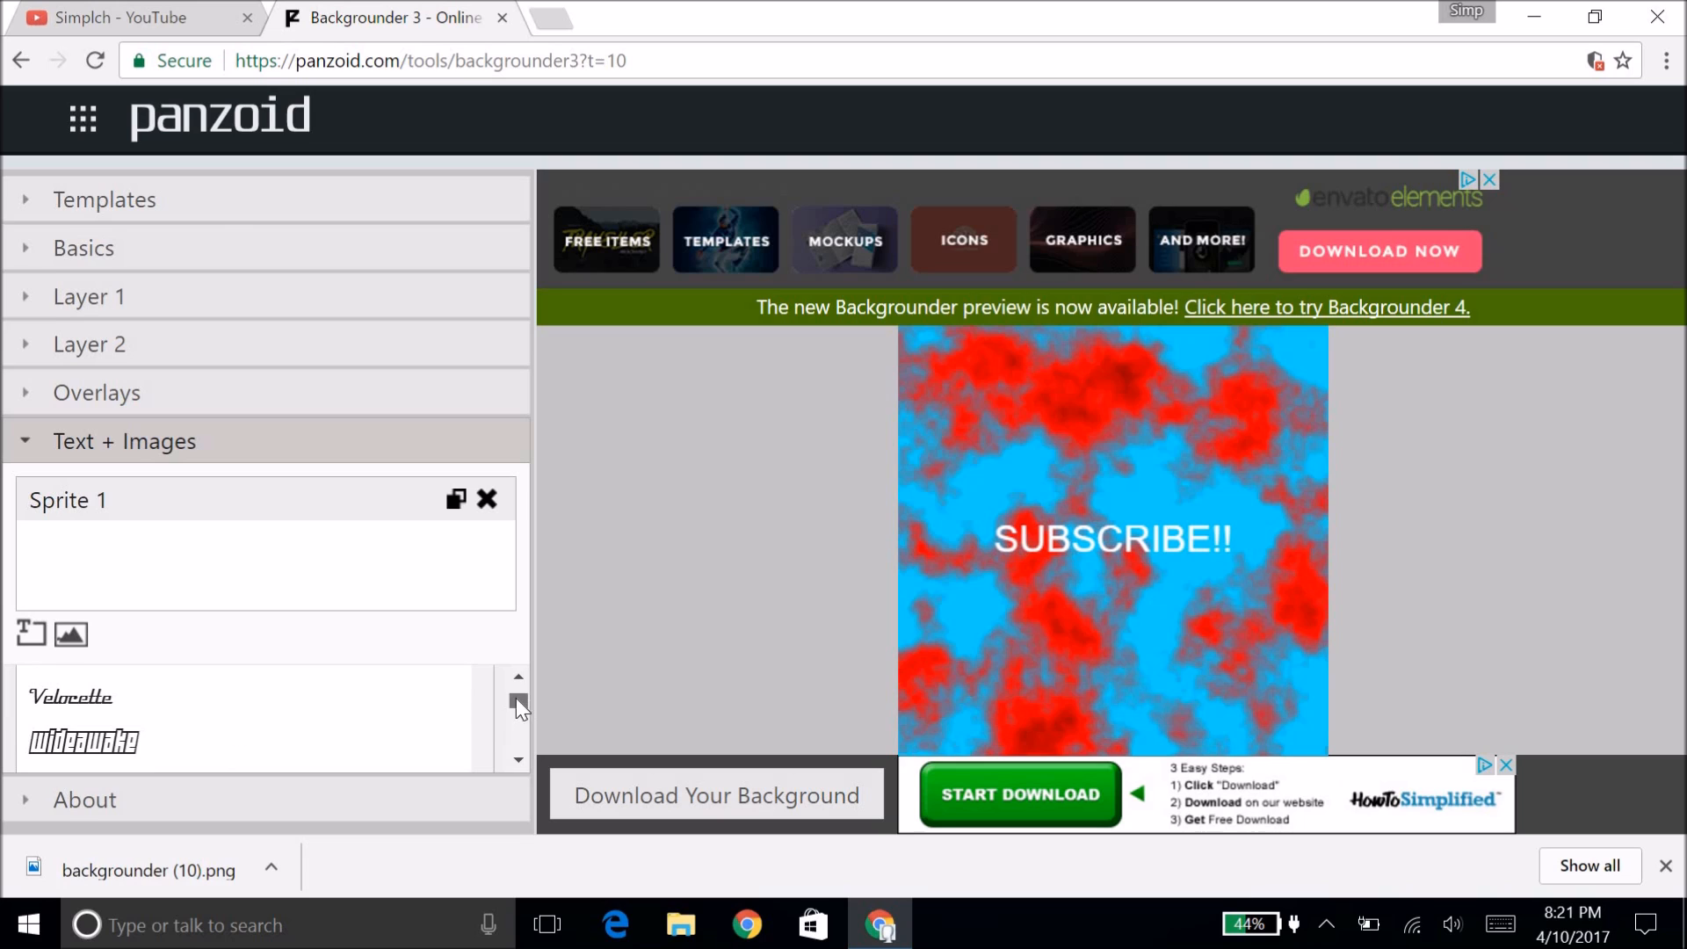
pyautogui.scroll(-3, 249, 689)
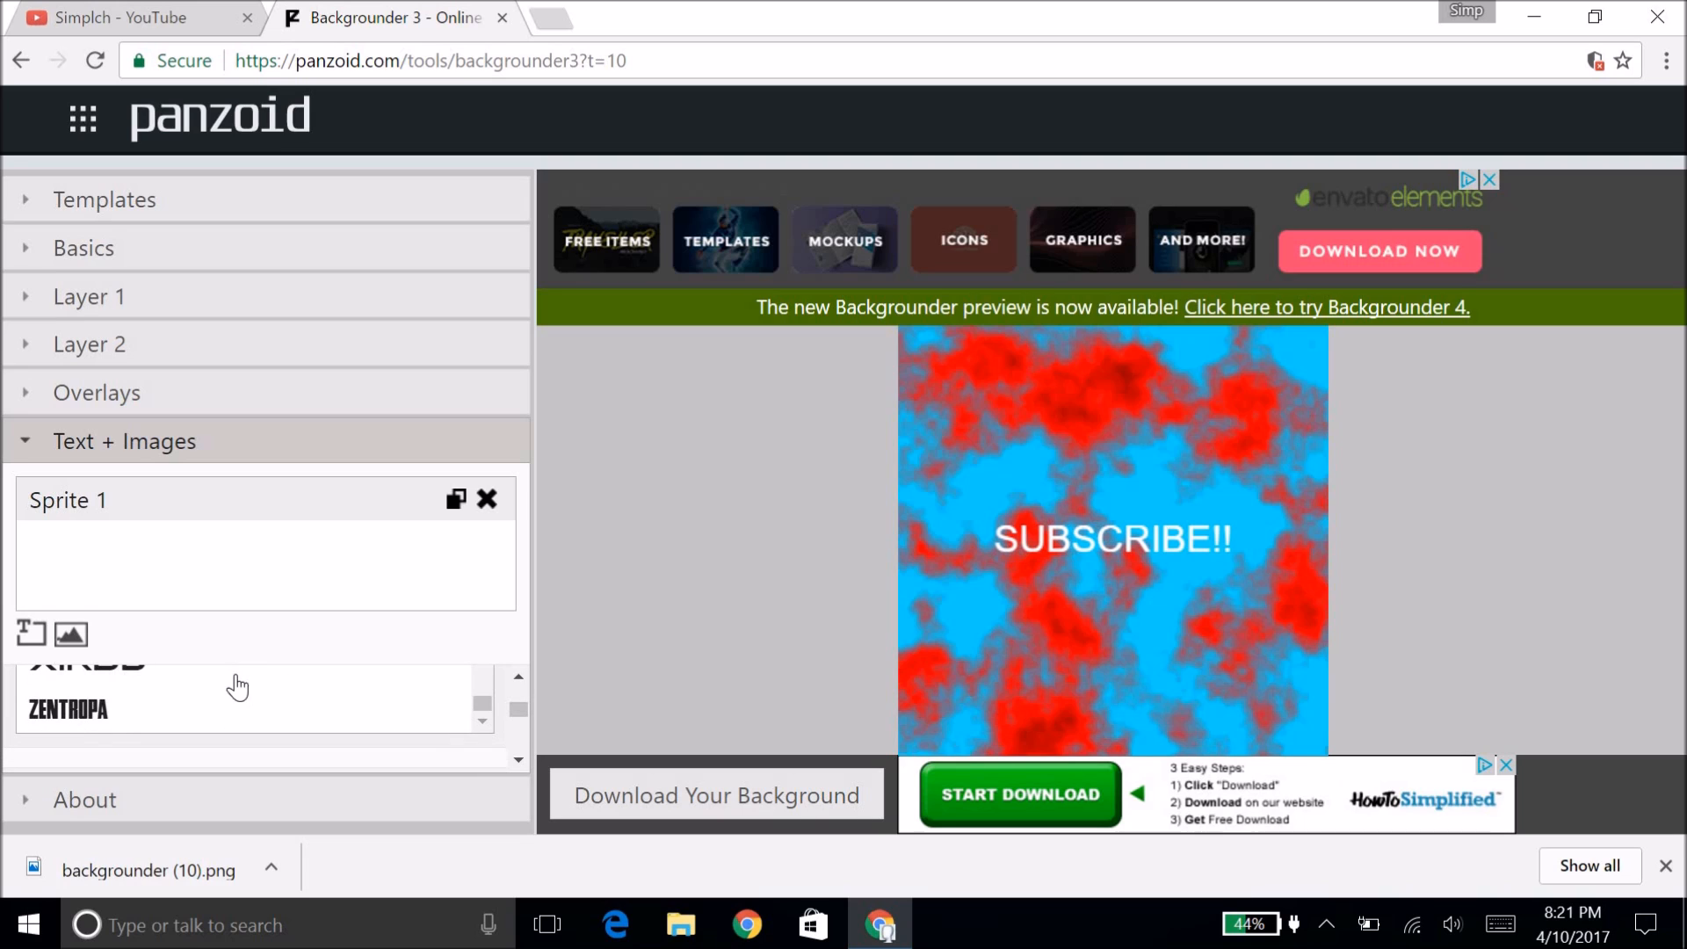
pyautogui.click(237, 679)
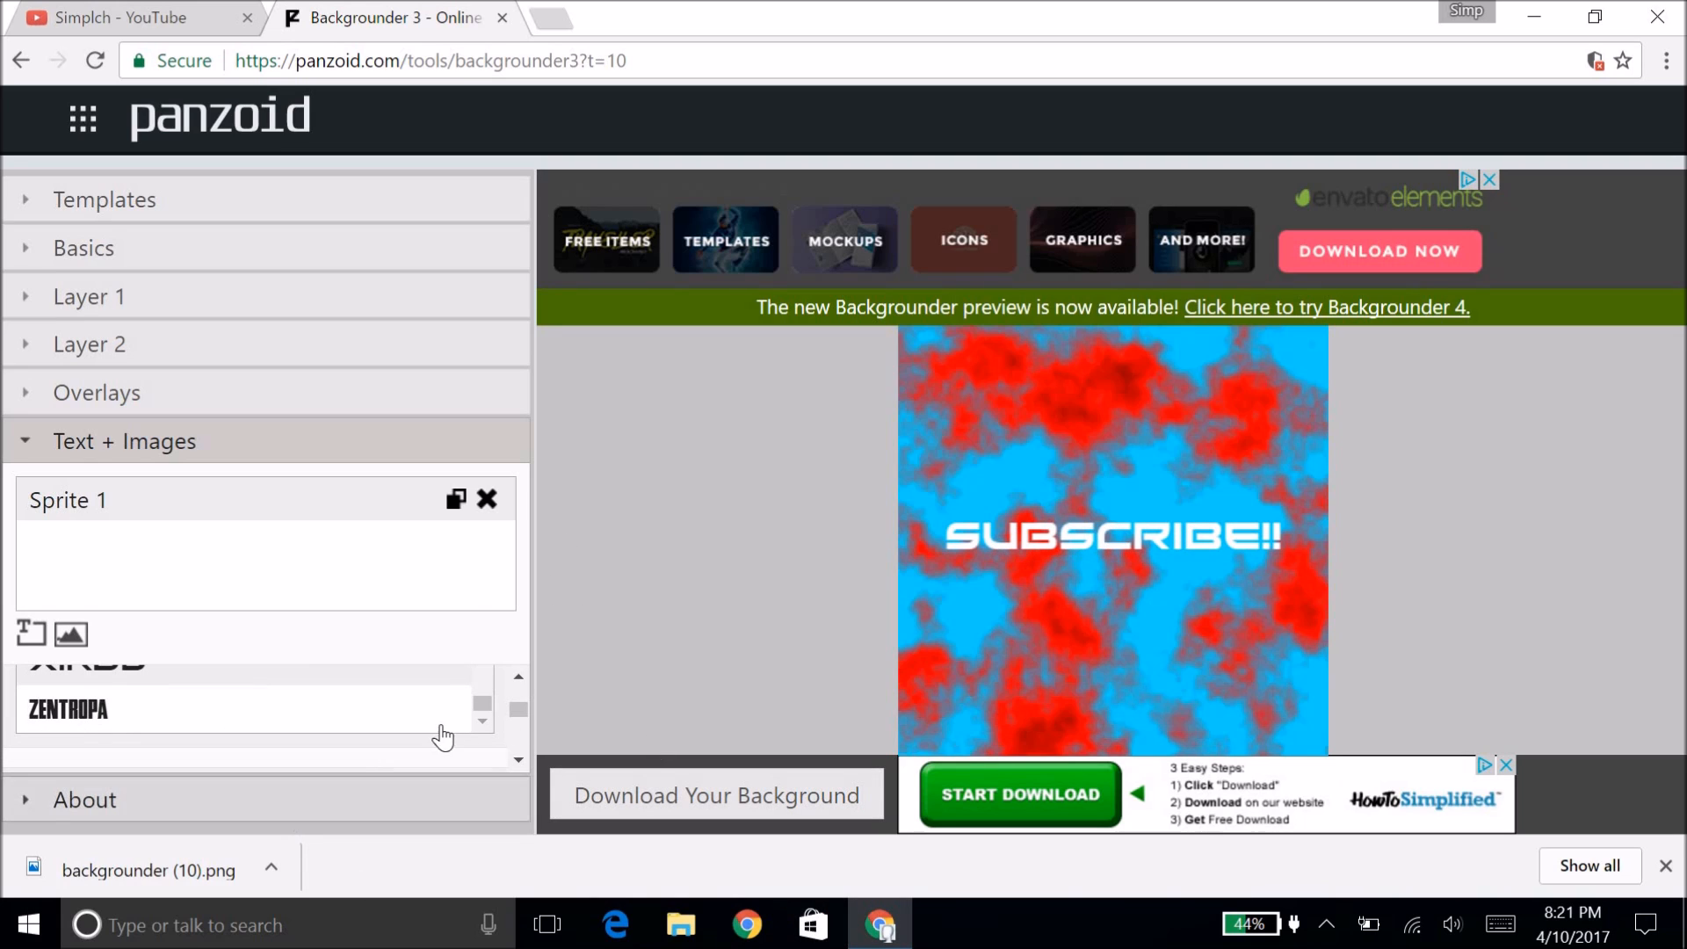
# Step: Change the fill color of the SUBSCRIBE!! text to blue
pyautogui.moveTo(521, 705); pyautogui.dragTo(520, 716)
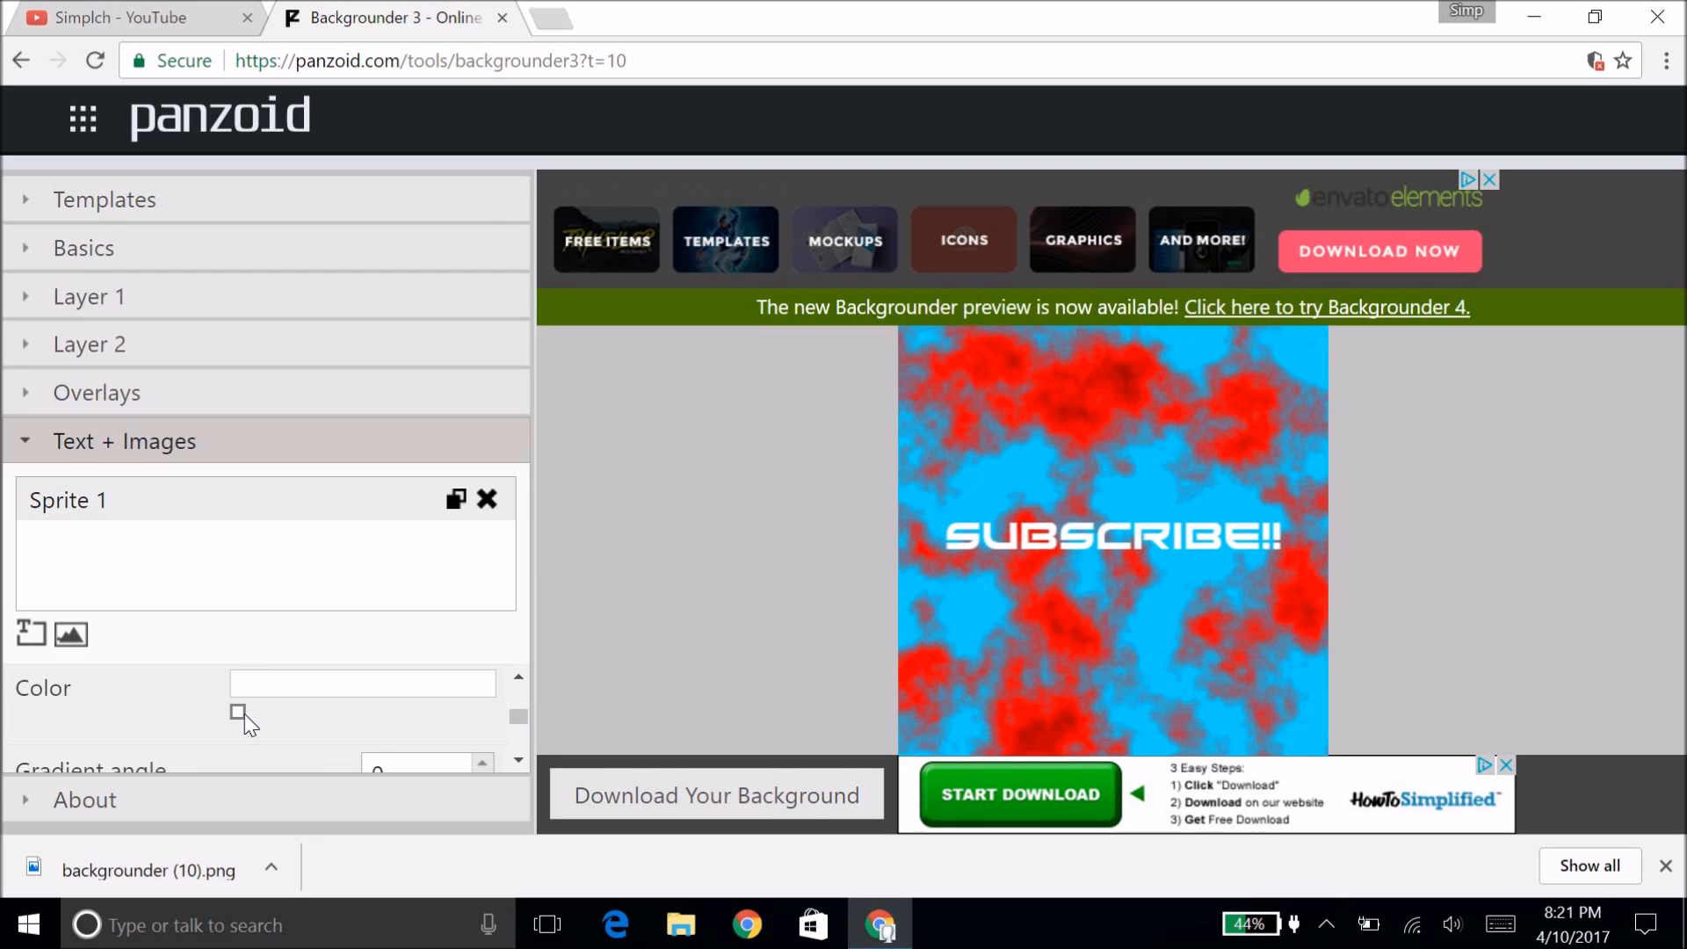
pyautogui.click(269, 761)
pyautogui.moveTo(399, 374); pyautogui.dragTo(536, 281)
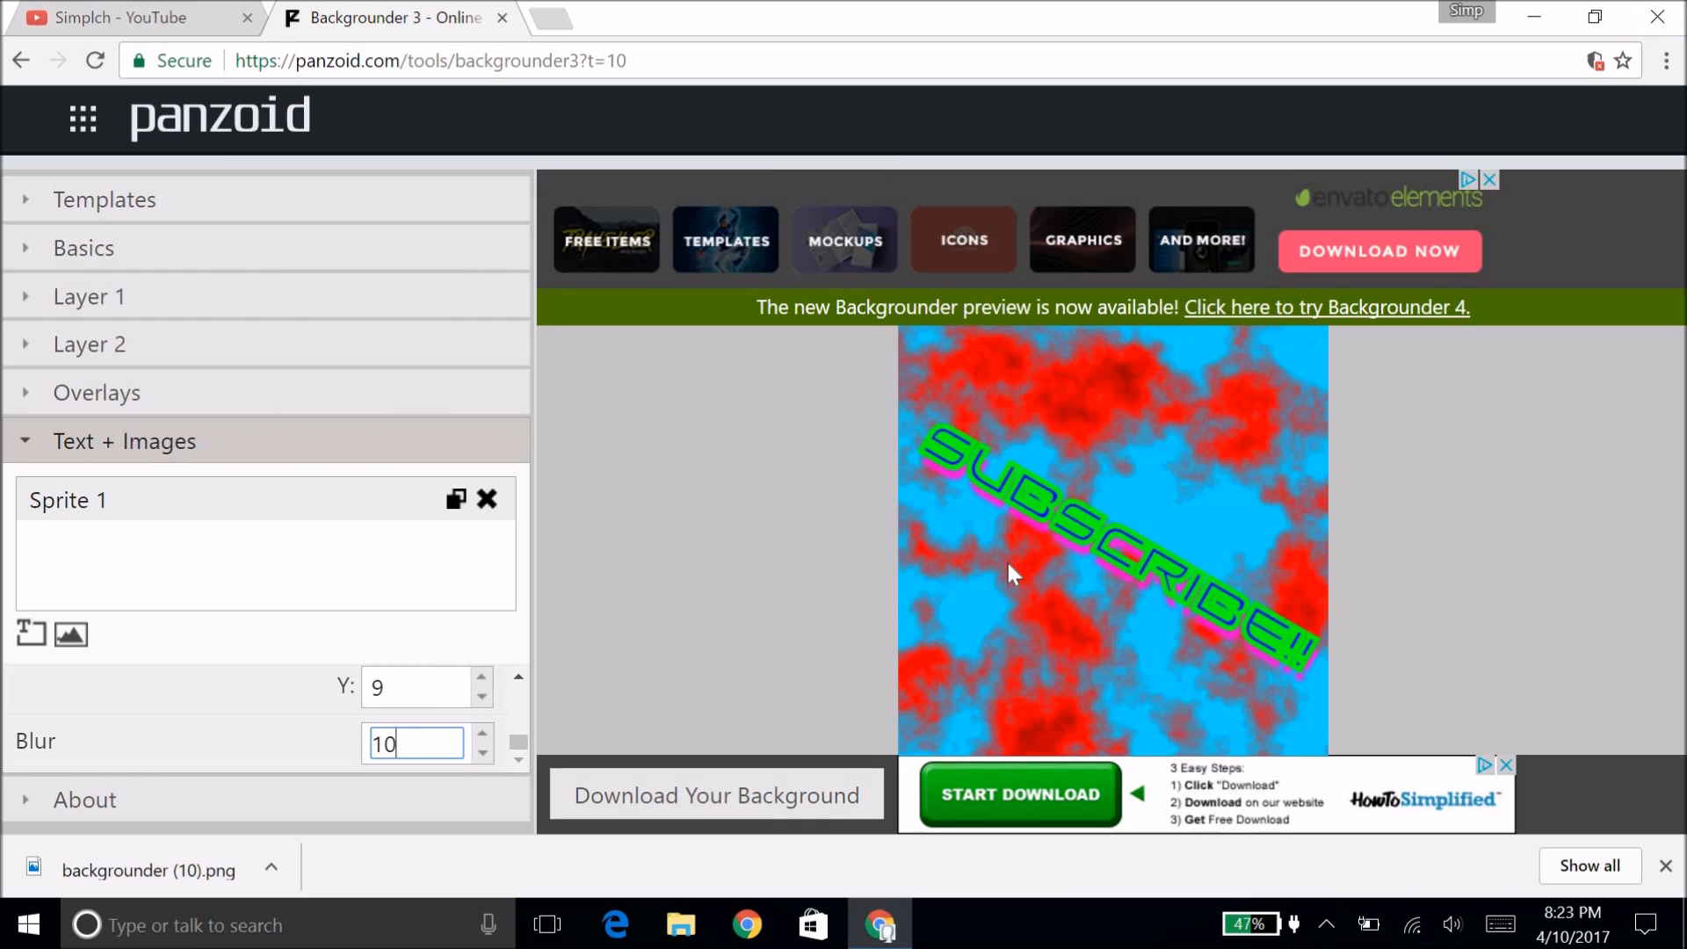
# Step: Download the finished SUBSCRIBE!! avatar image from Backgrounder 3
pyautogui.click(648, 807)
pyautogui.click(1050, 588)
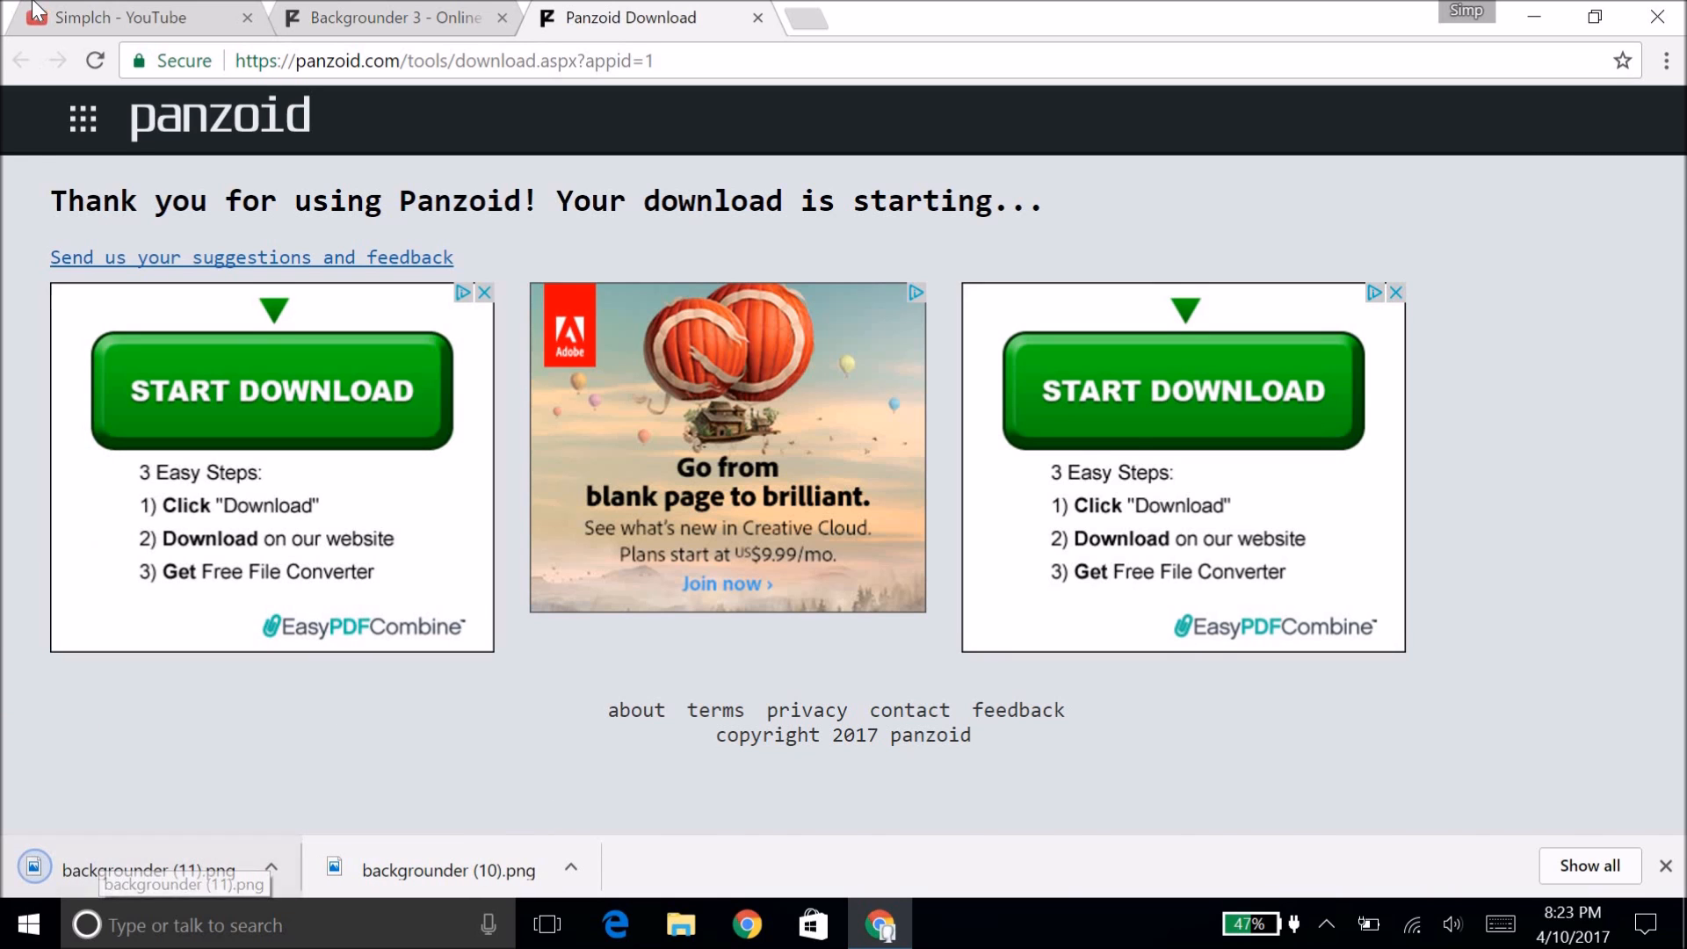
# Step: Switch to the YouTube channel page and proceed from the channel icon notice to the linked Brand Account's photo picker
pyautogui.click(123, 18)
pyautogui.click(553, 230)
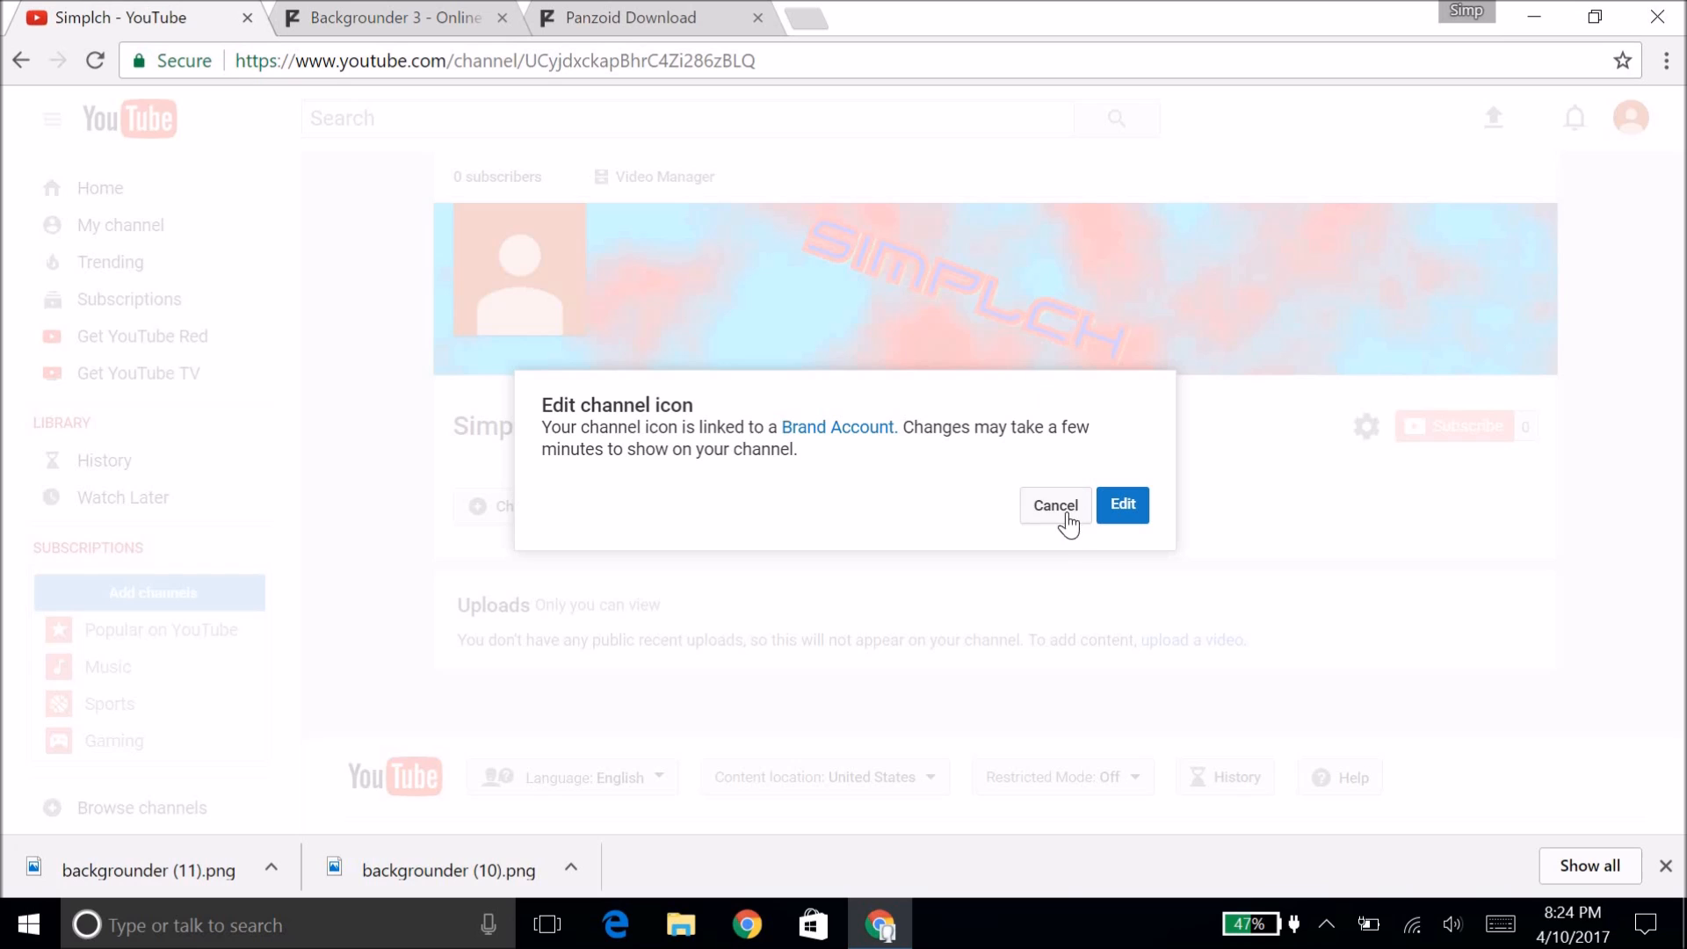
pyautogui.click(1041, 521)
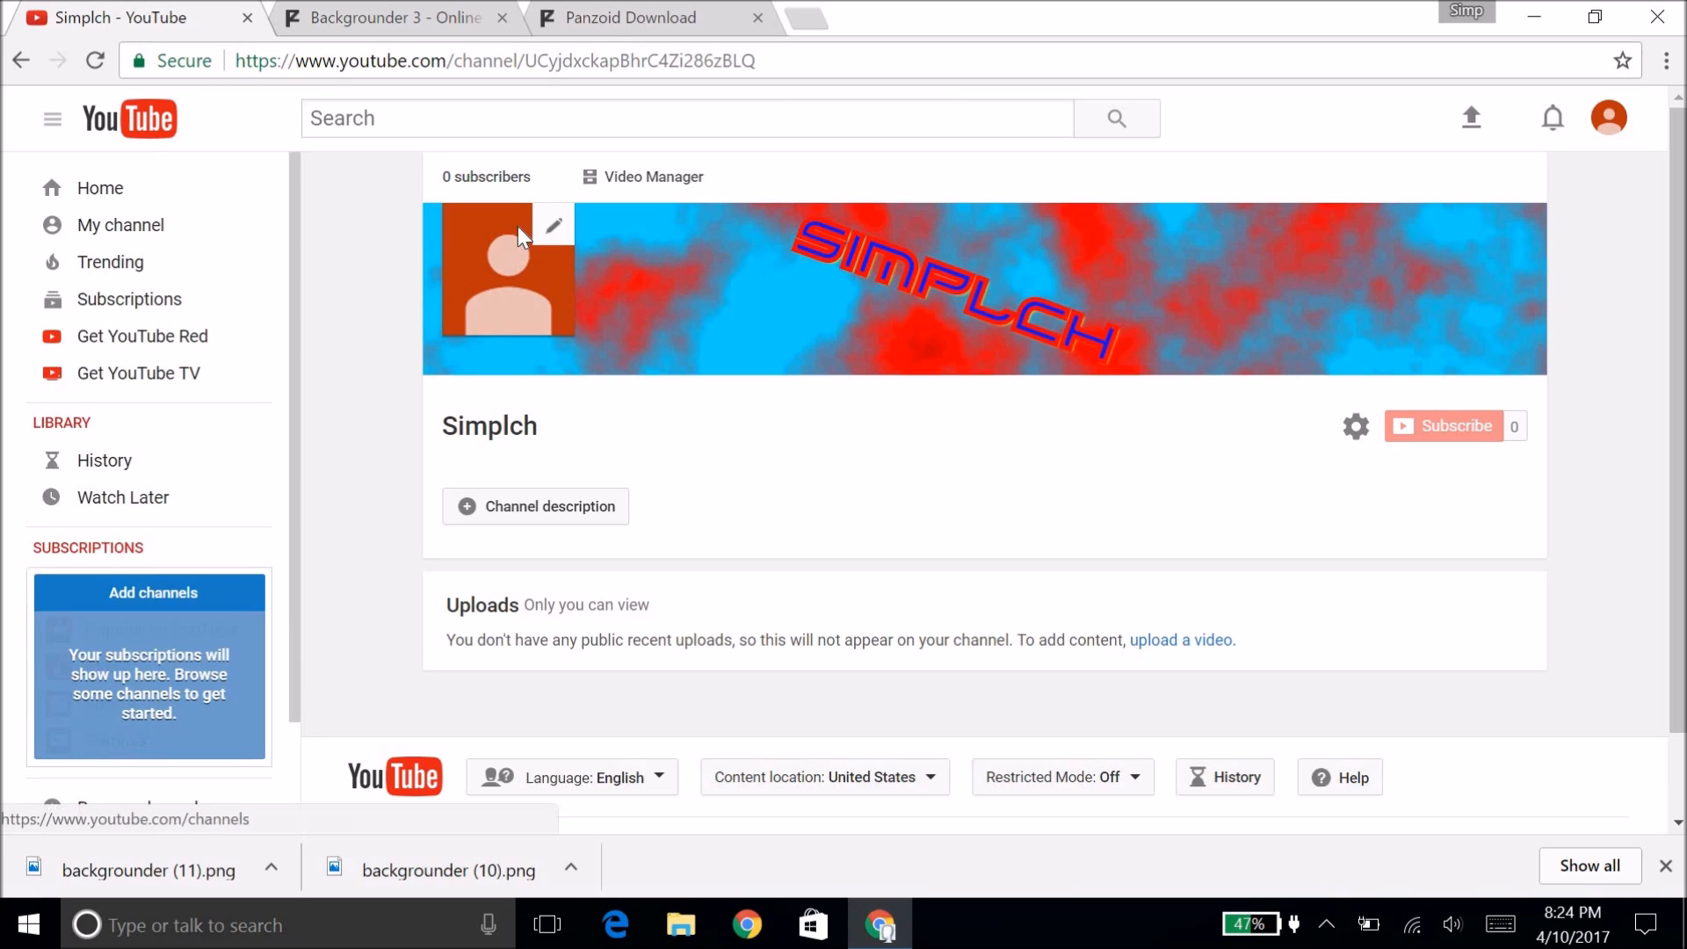
pyautogui.click(556, 227)
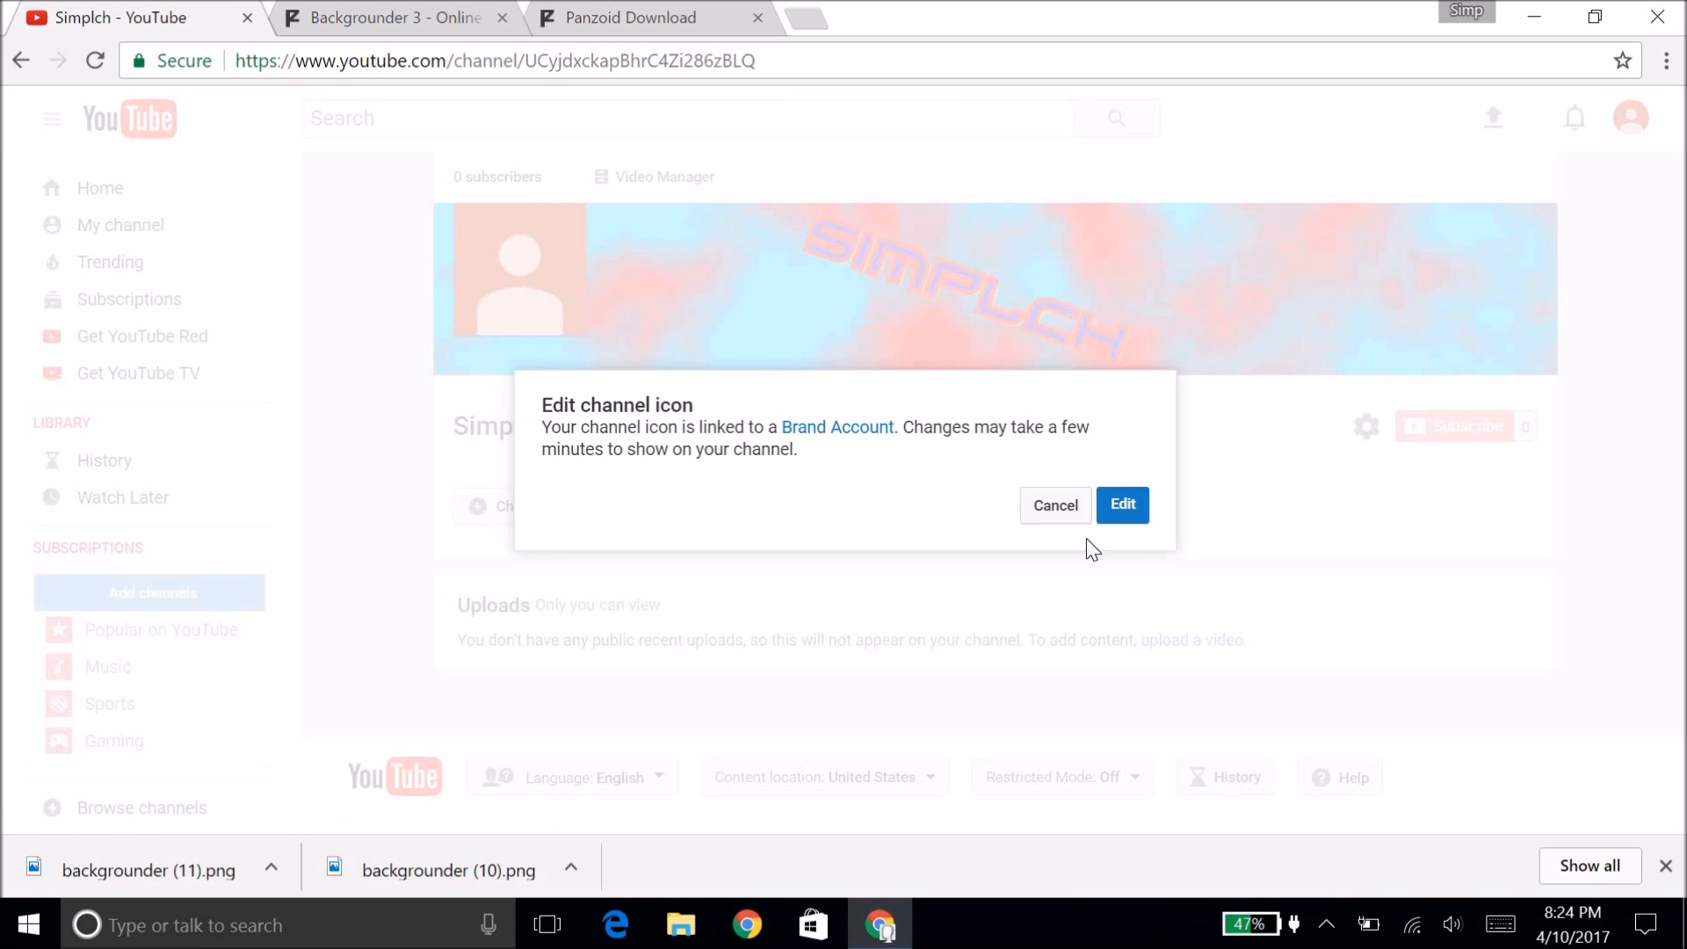
pyautogui.click(1122, 503)
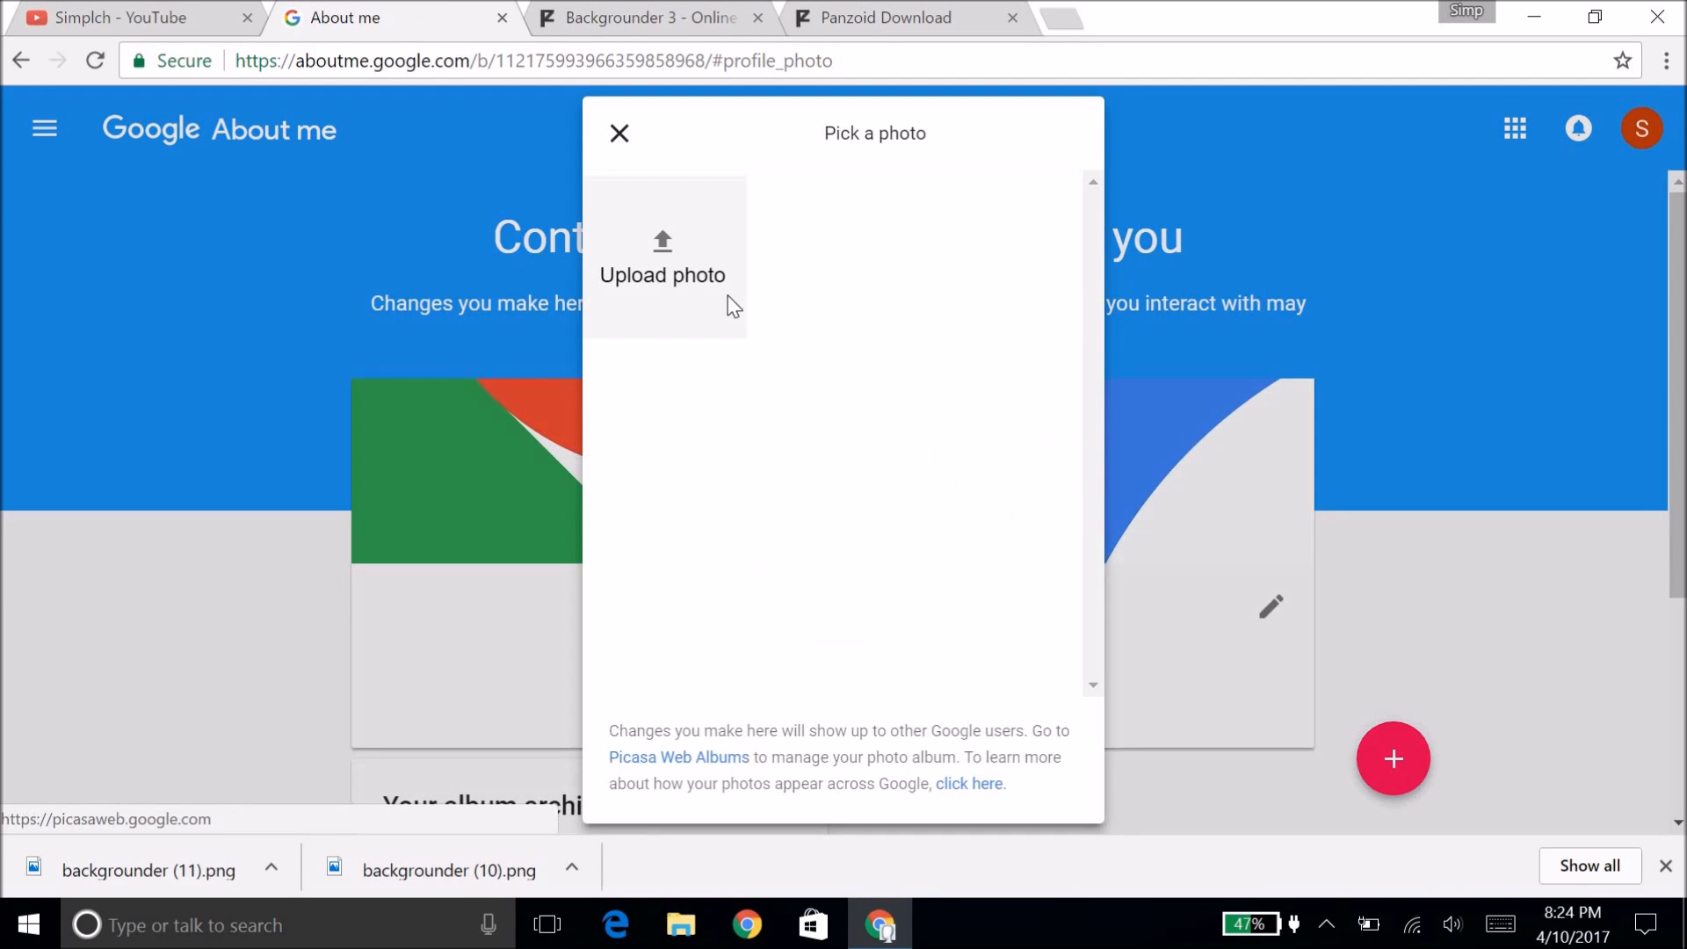
# Step: Find backgrounder (11) in the Downloads folder by searching for backgro, upload it and apply it as the profile photo
pyautogui.click(670, 277)
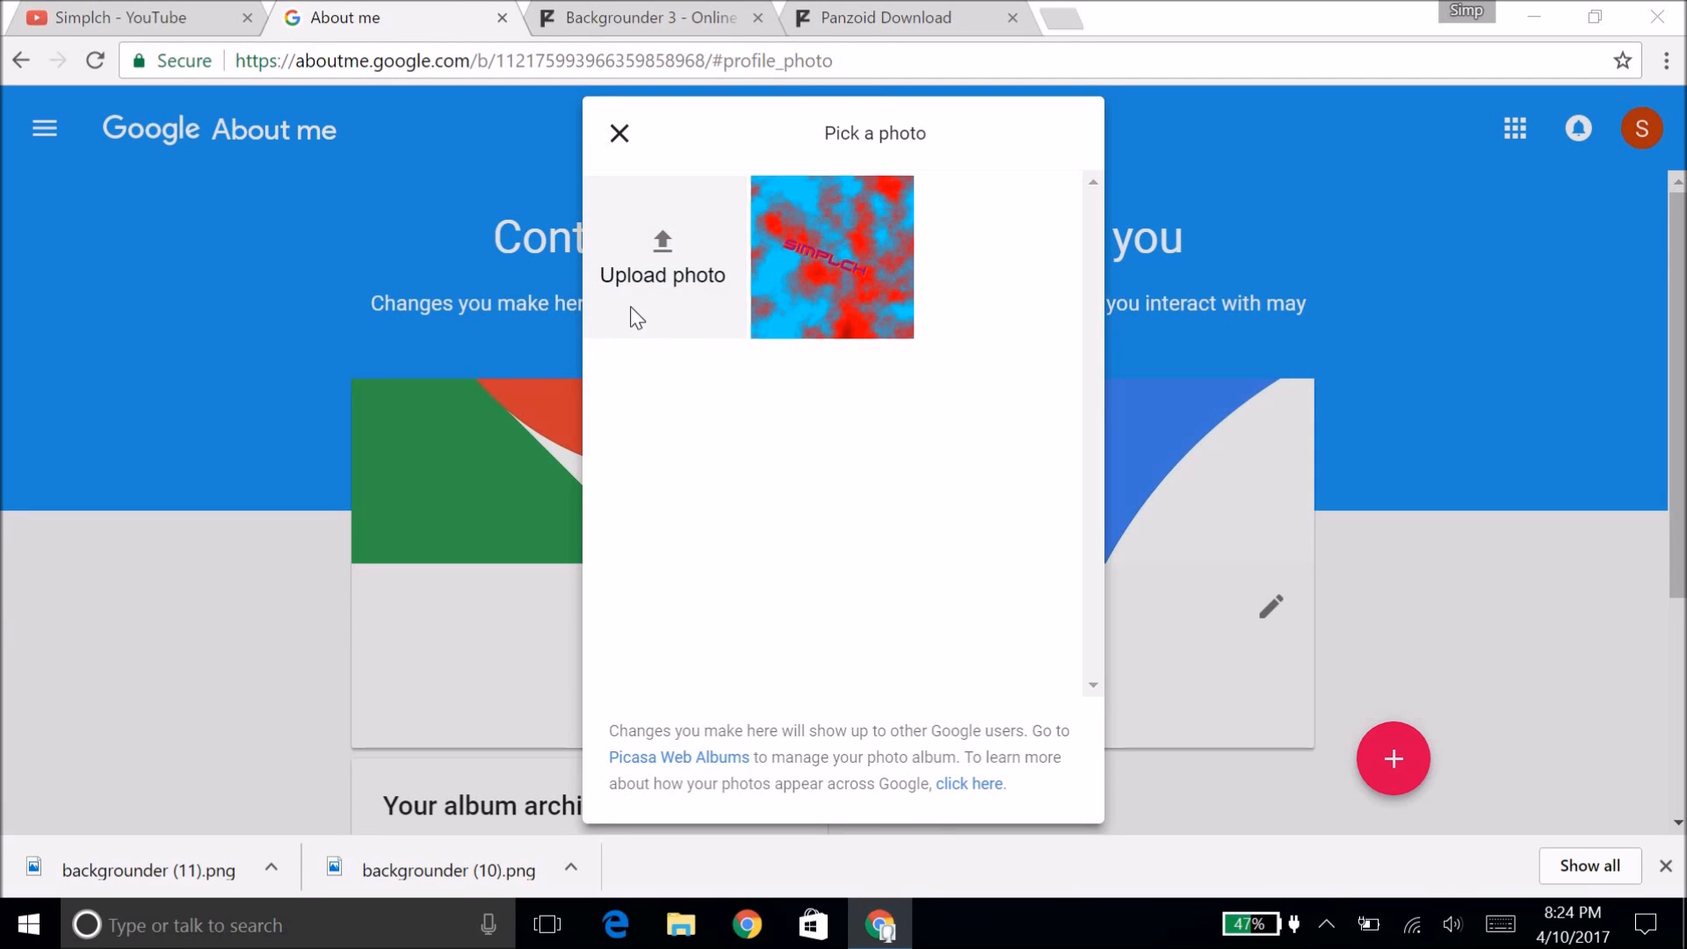
pyautogui.scroll(-5, 395, 290)
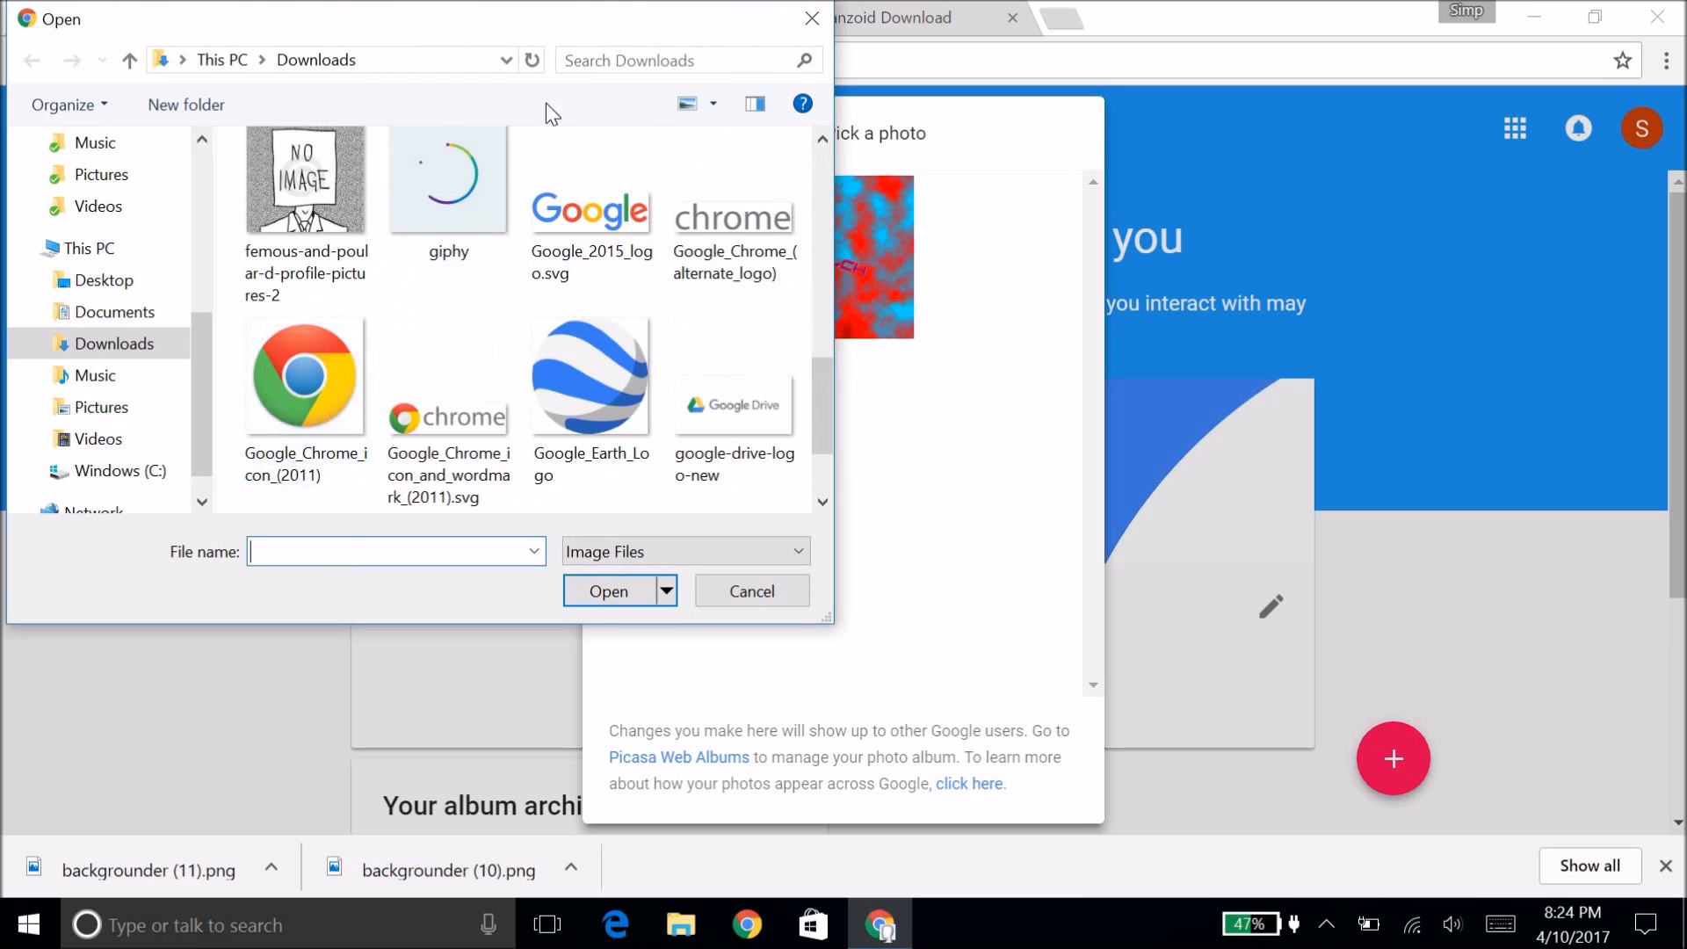
pyautogui.click(617, 56)
pyautogui.write('BAKCGO')
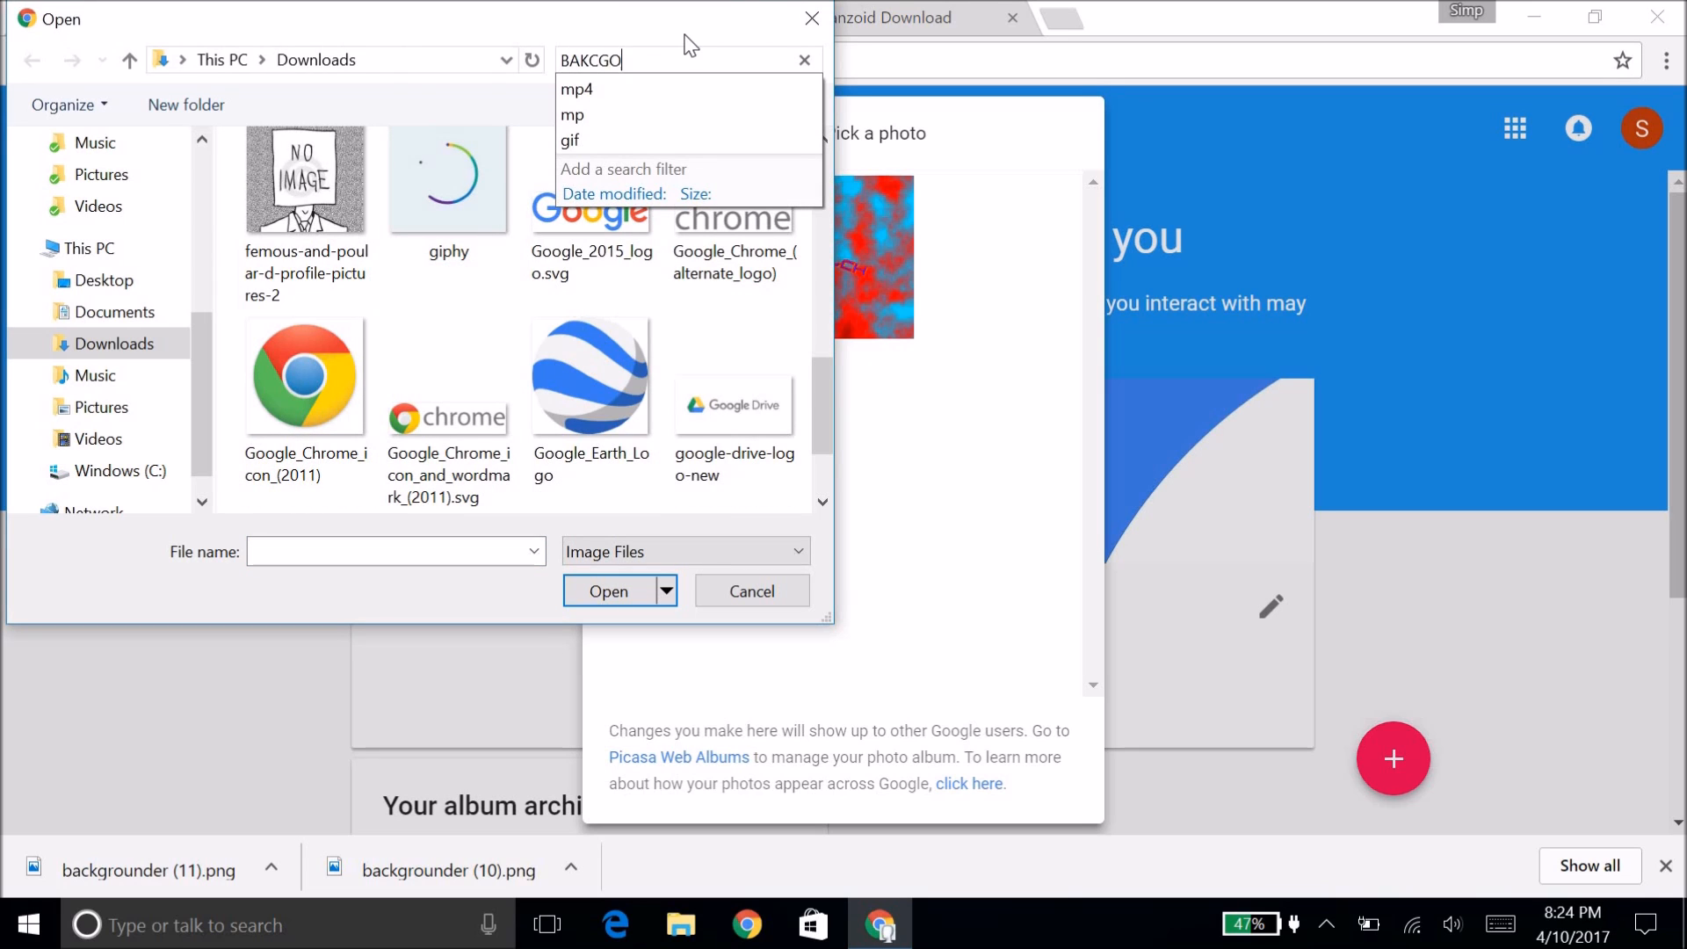
pyautogui.press('BackSpace')
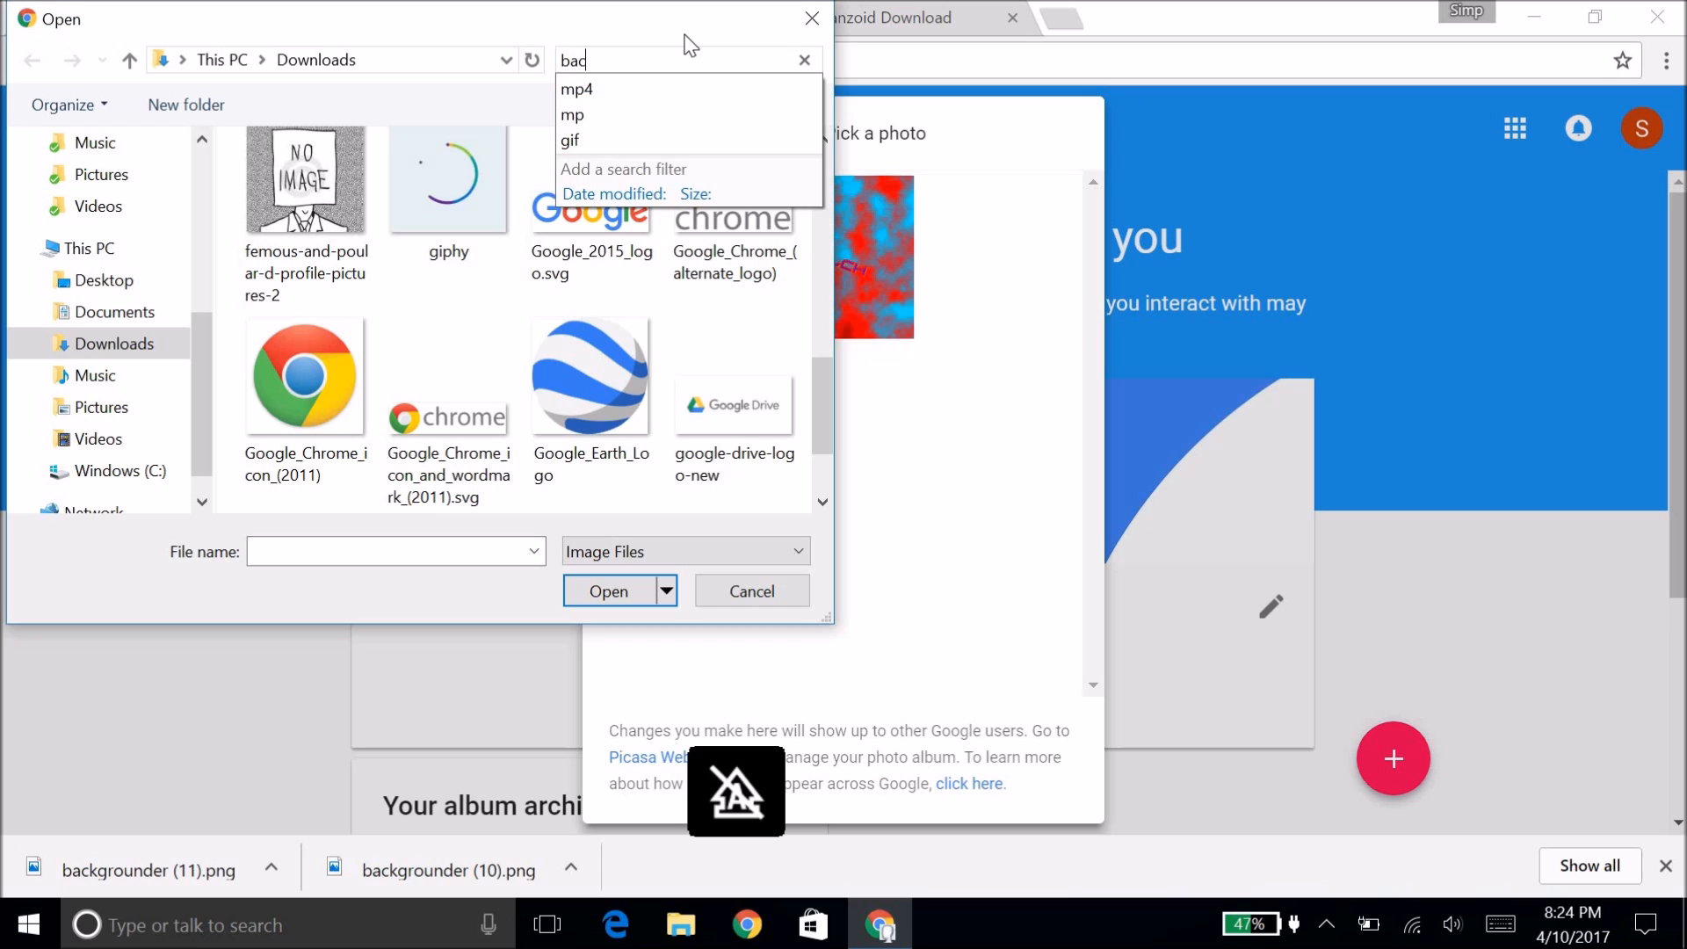
pyautogui.write('backgro')
pyautogui.scroll(-1, 431, 380)
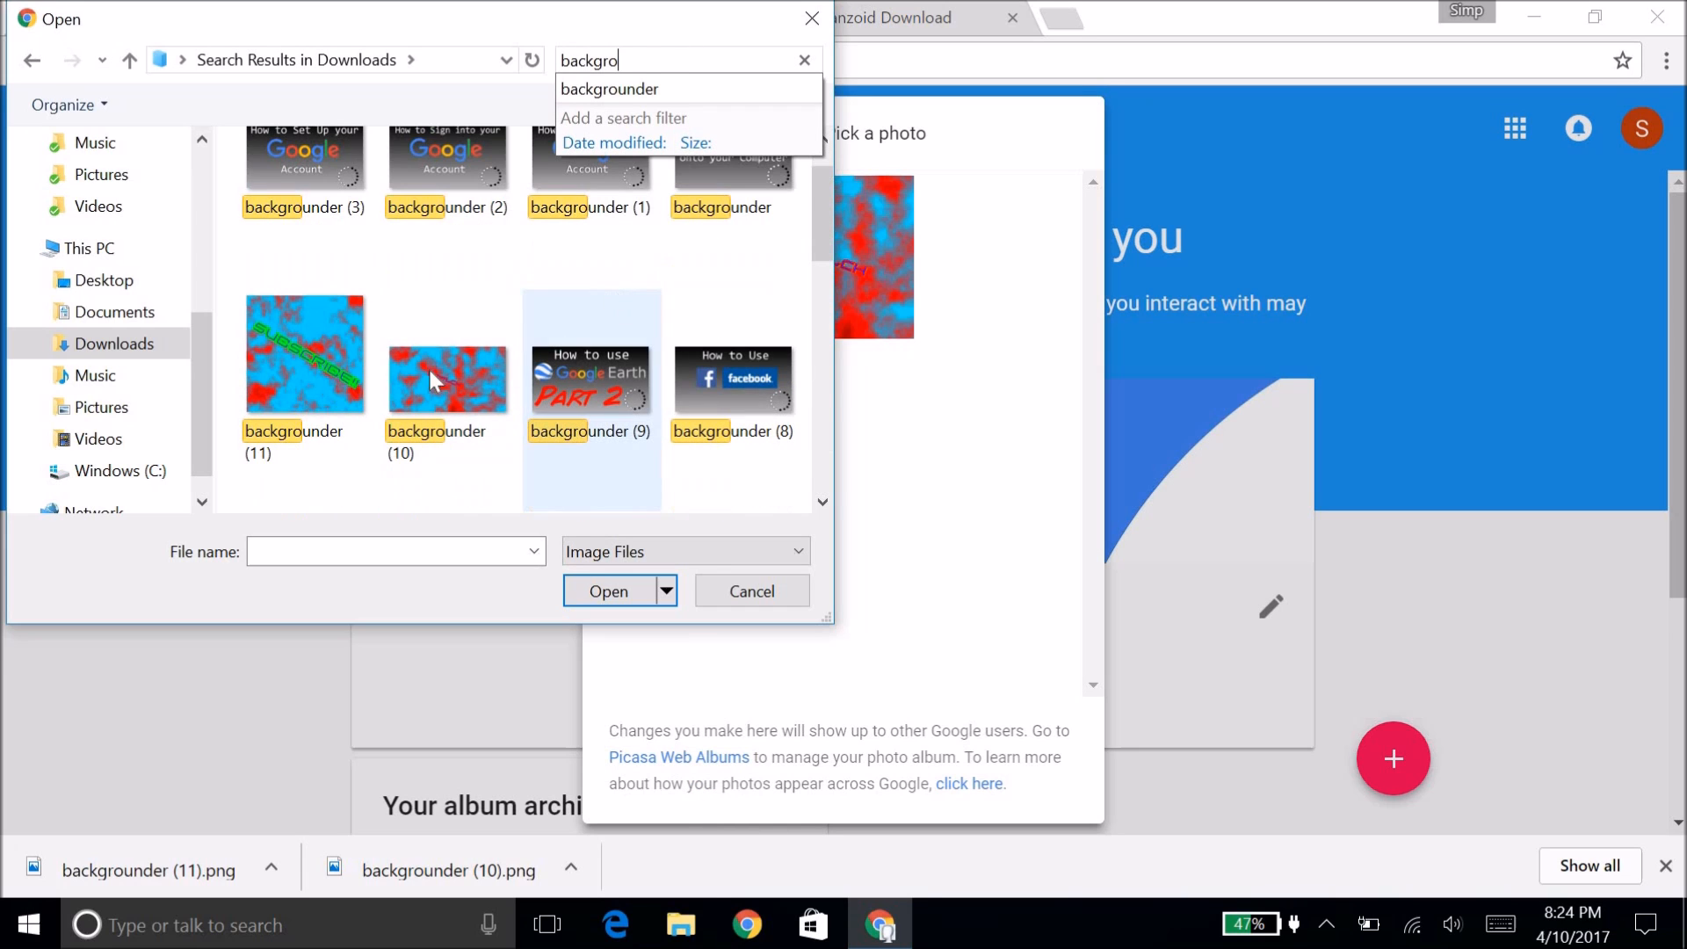
pyautogui.doubleClick(290, 386)
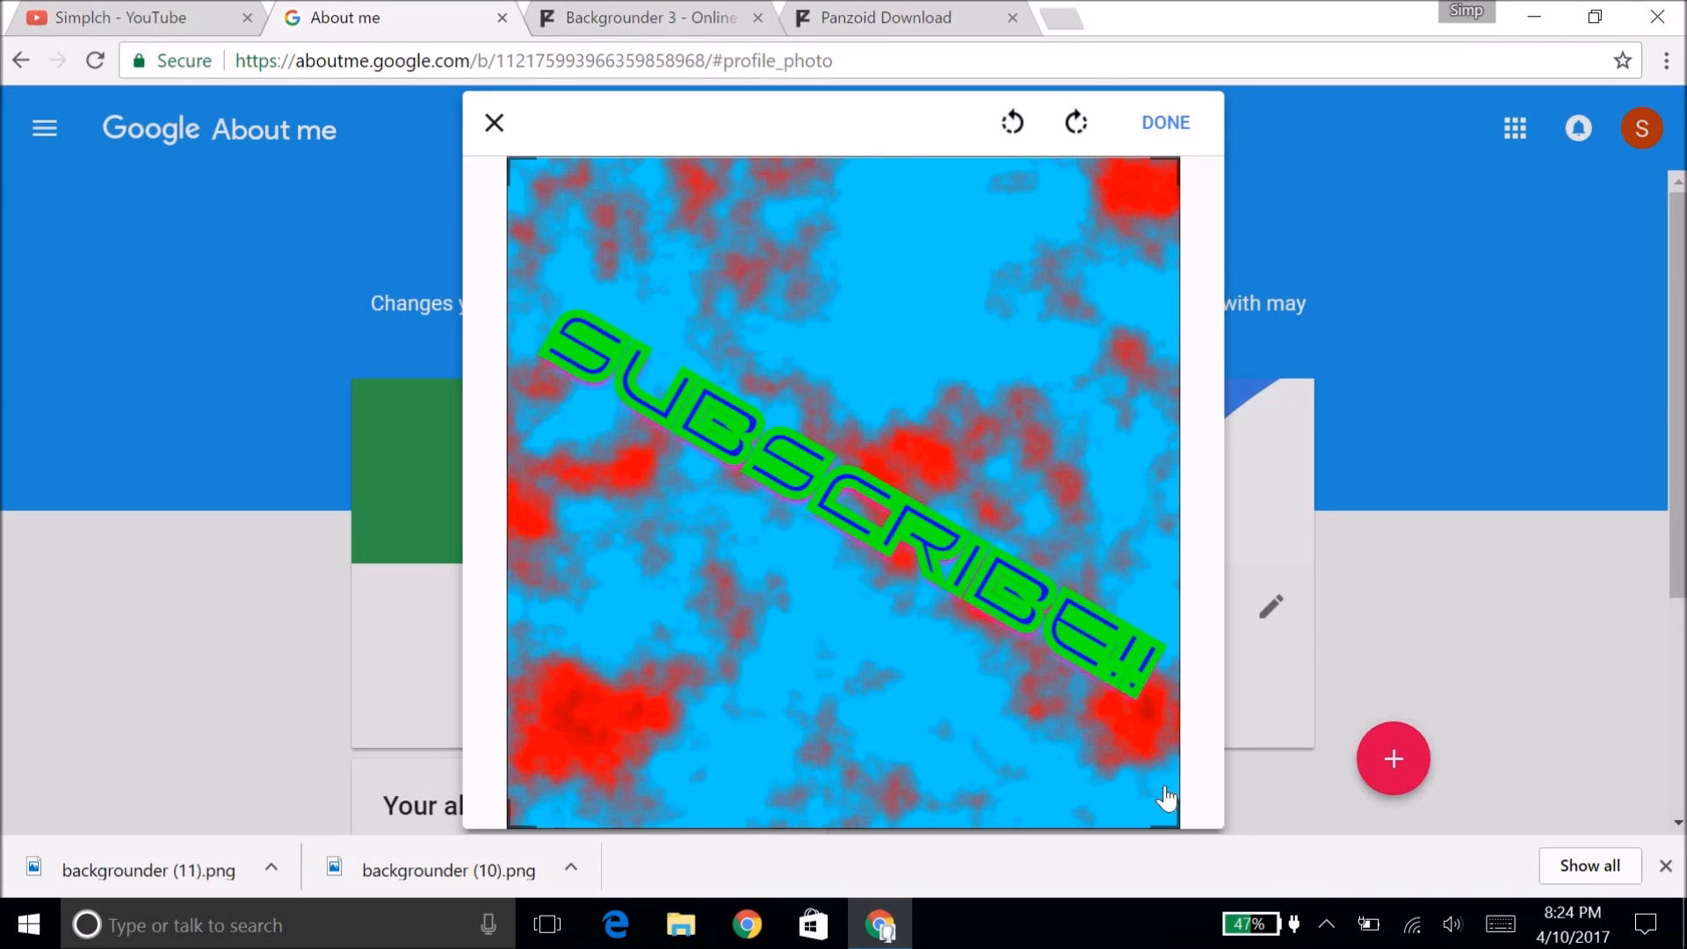
pyautogui.click(1165, 123)
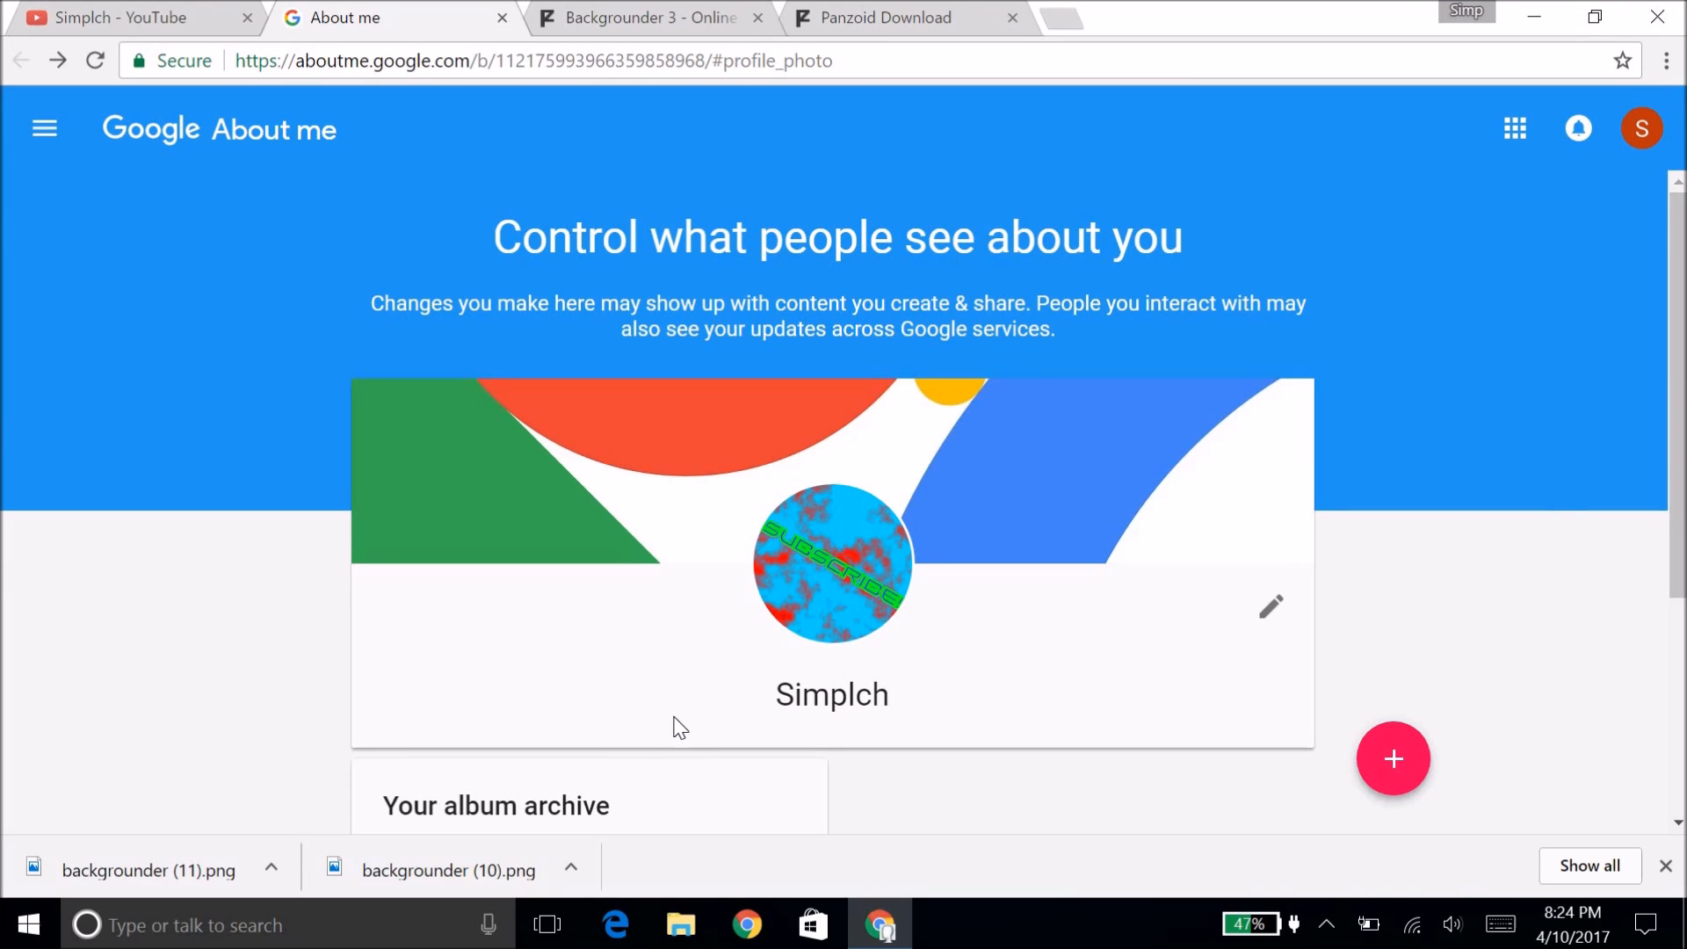
# Step: Look over the updated profile page, return to the YouTube channel and read the channel icon notice about when changes show
pyautogui.scroll(-1, 1035, 382)
pyautogui.scroll(-1, 1036, 381)
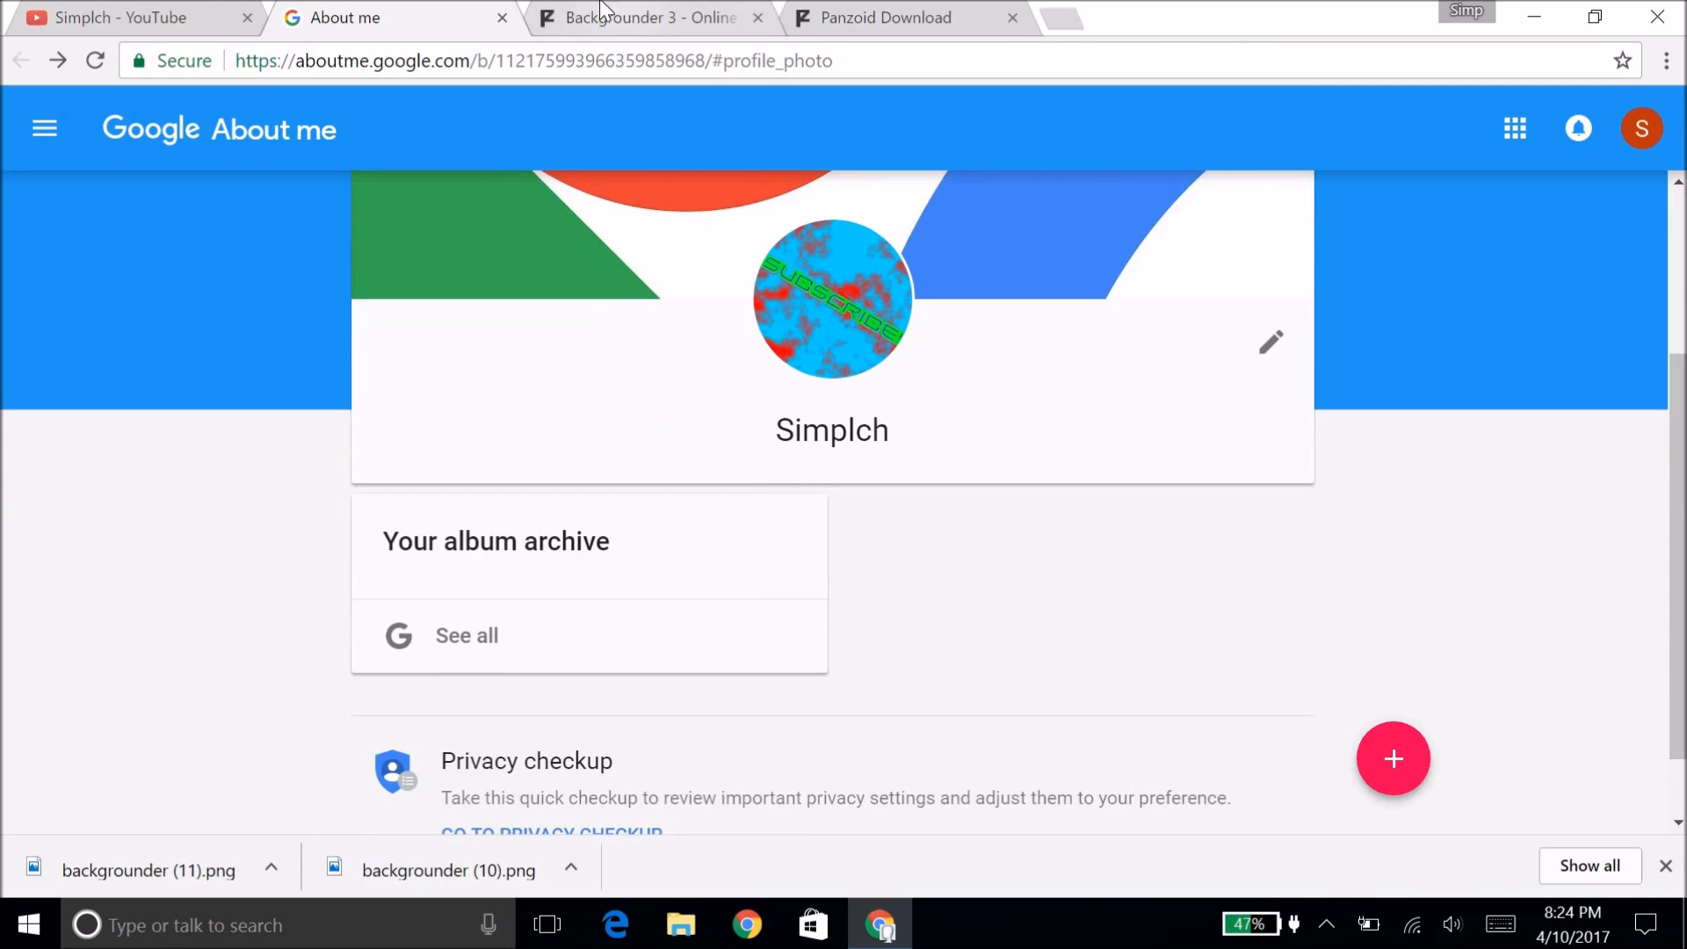
pyautogui.click(658, 26)
pyautogui.click(132, 18)
pyautogui.click(555, 221)
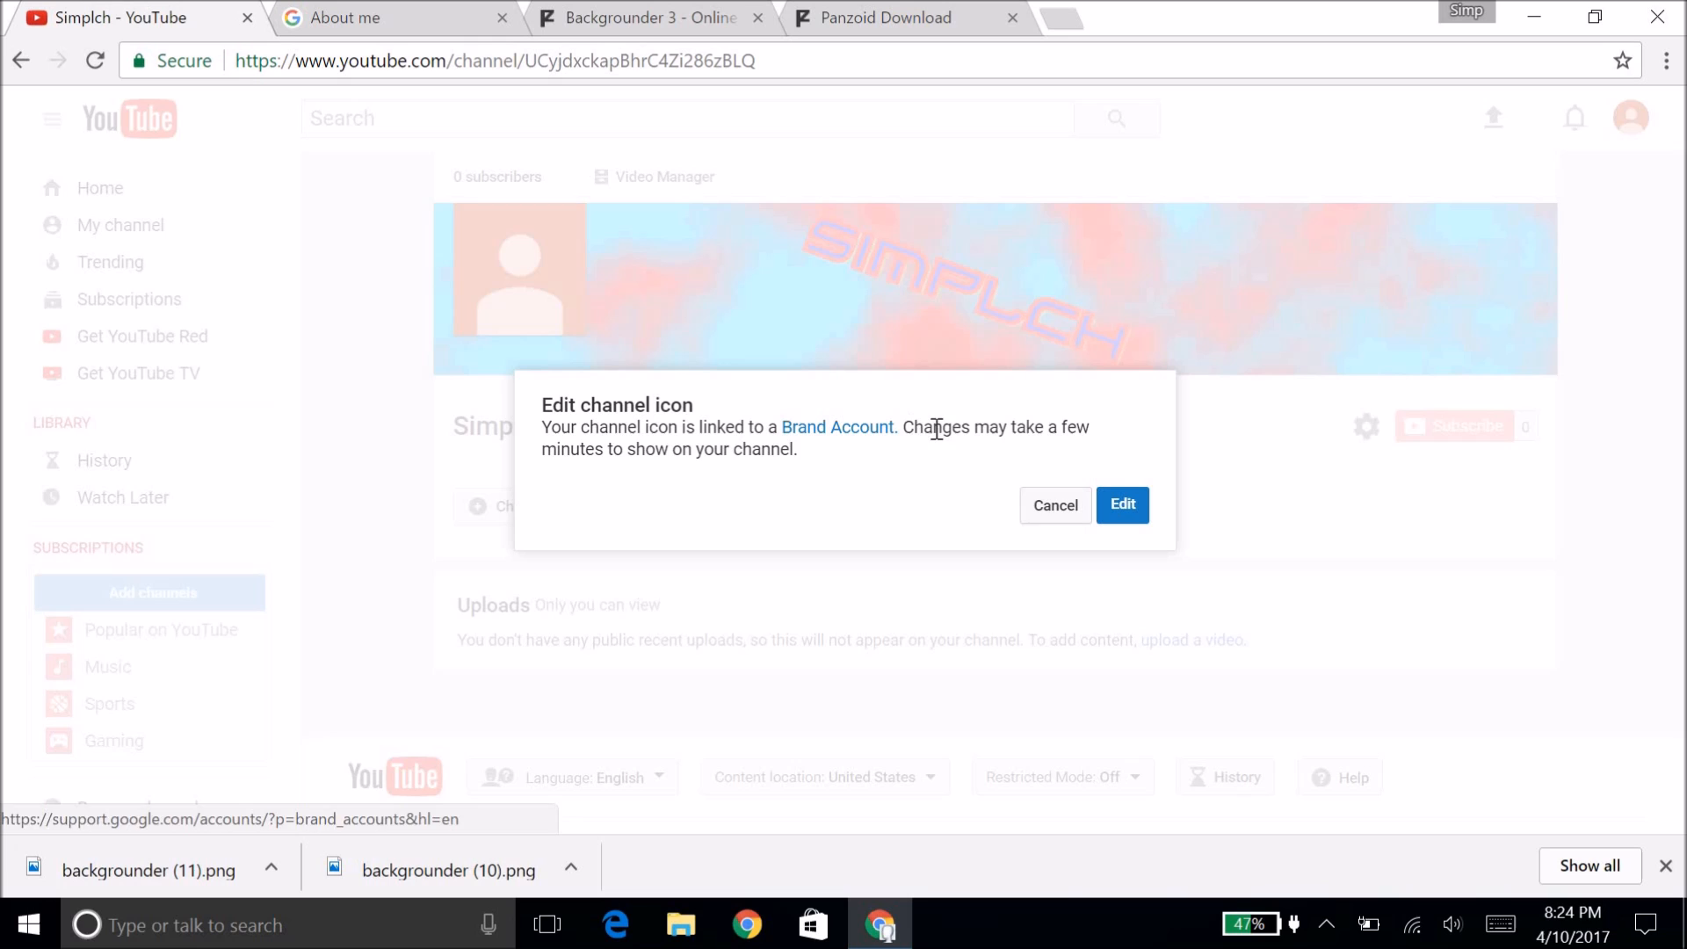
pyautogui.moveTo(914, 427); pyautogui.dragTo(1081, 532)
pyautogui.click(1055, 506)
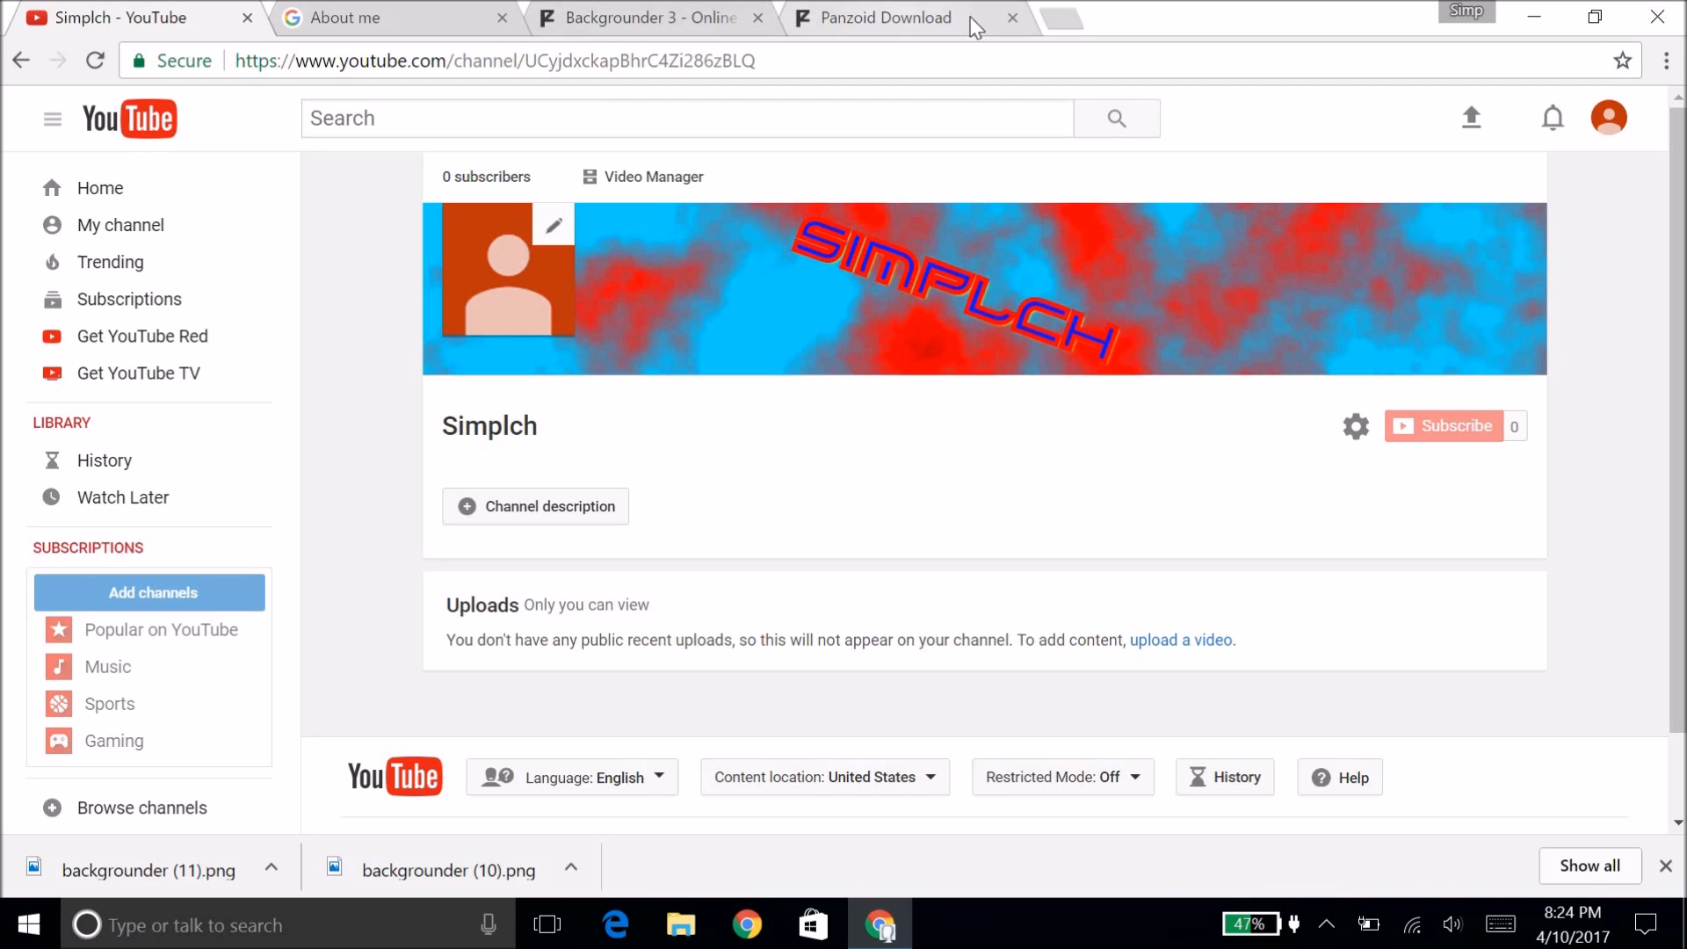
# Step: Close the Panzoid Download, Backgrounder 3 and About me pages, leaving only the YouTube channel open
pyautogui.click(756, 19)
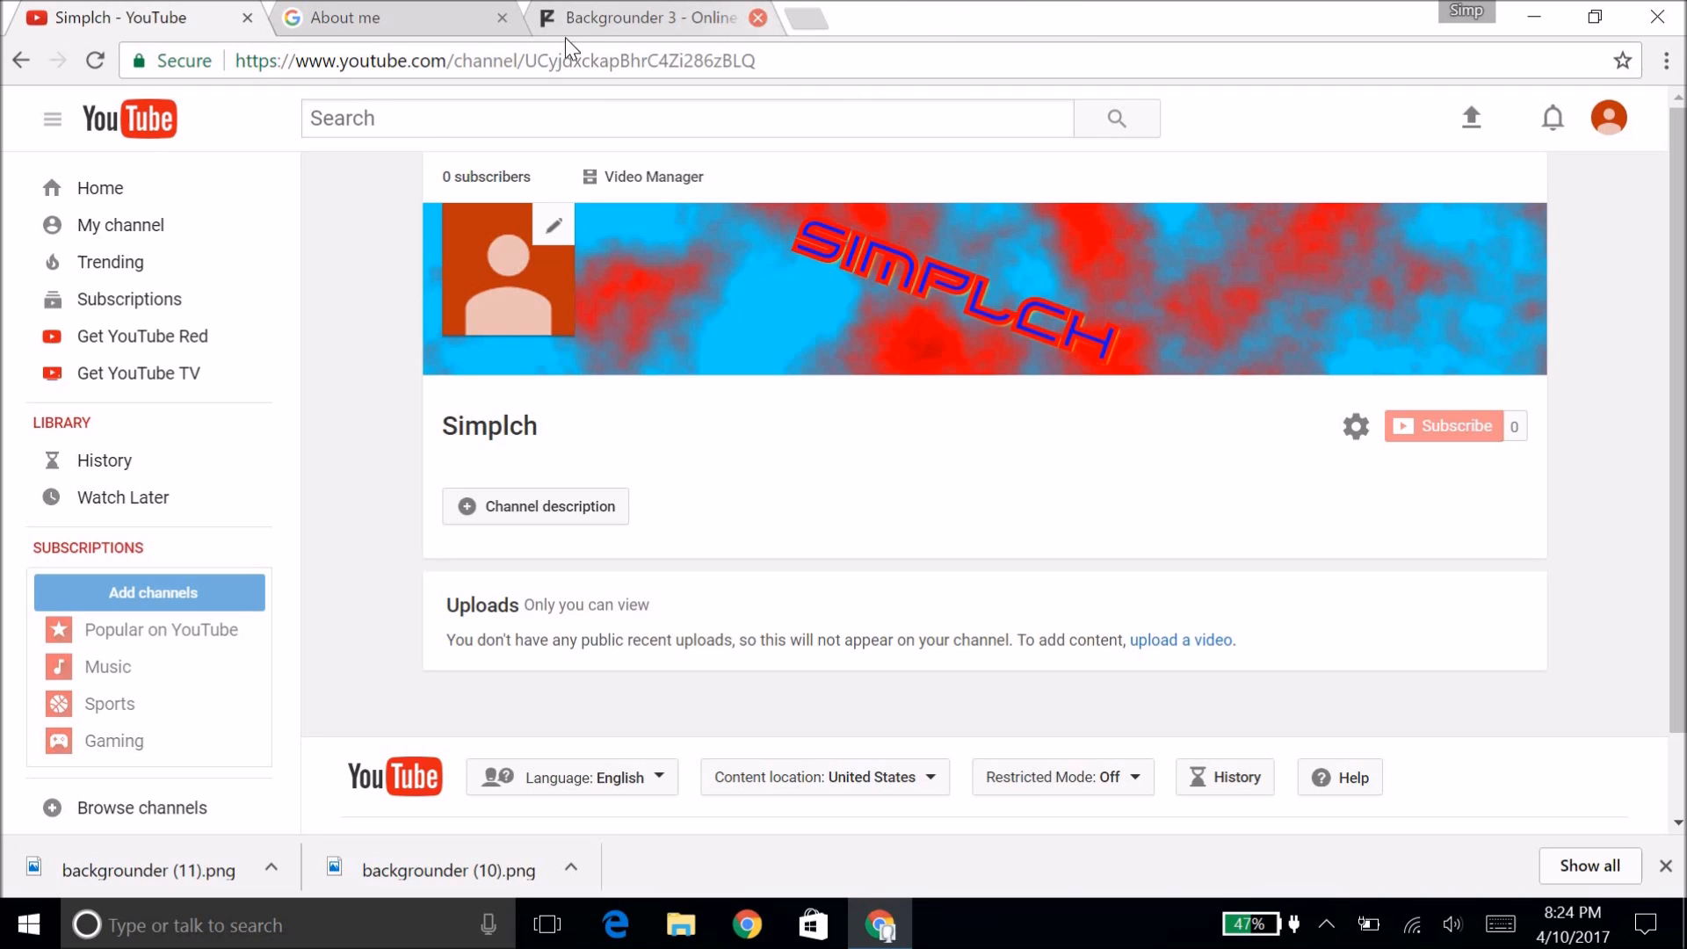
pyautogui.click(756, 19)
pyautogui.click(504, 20)
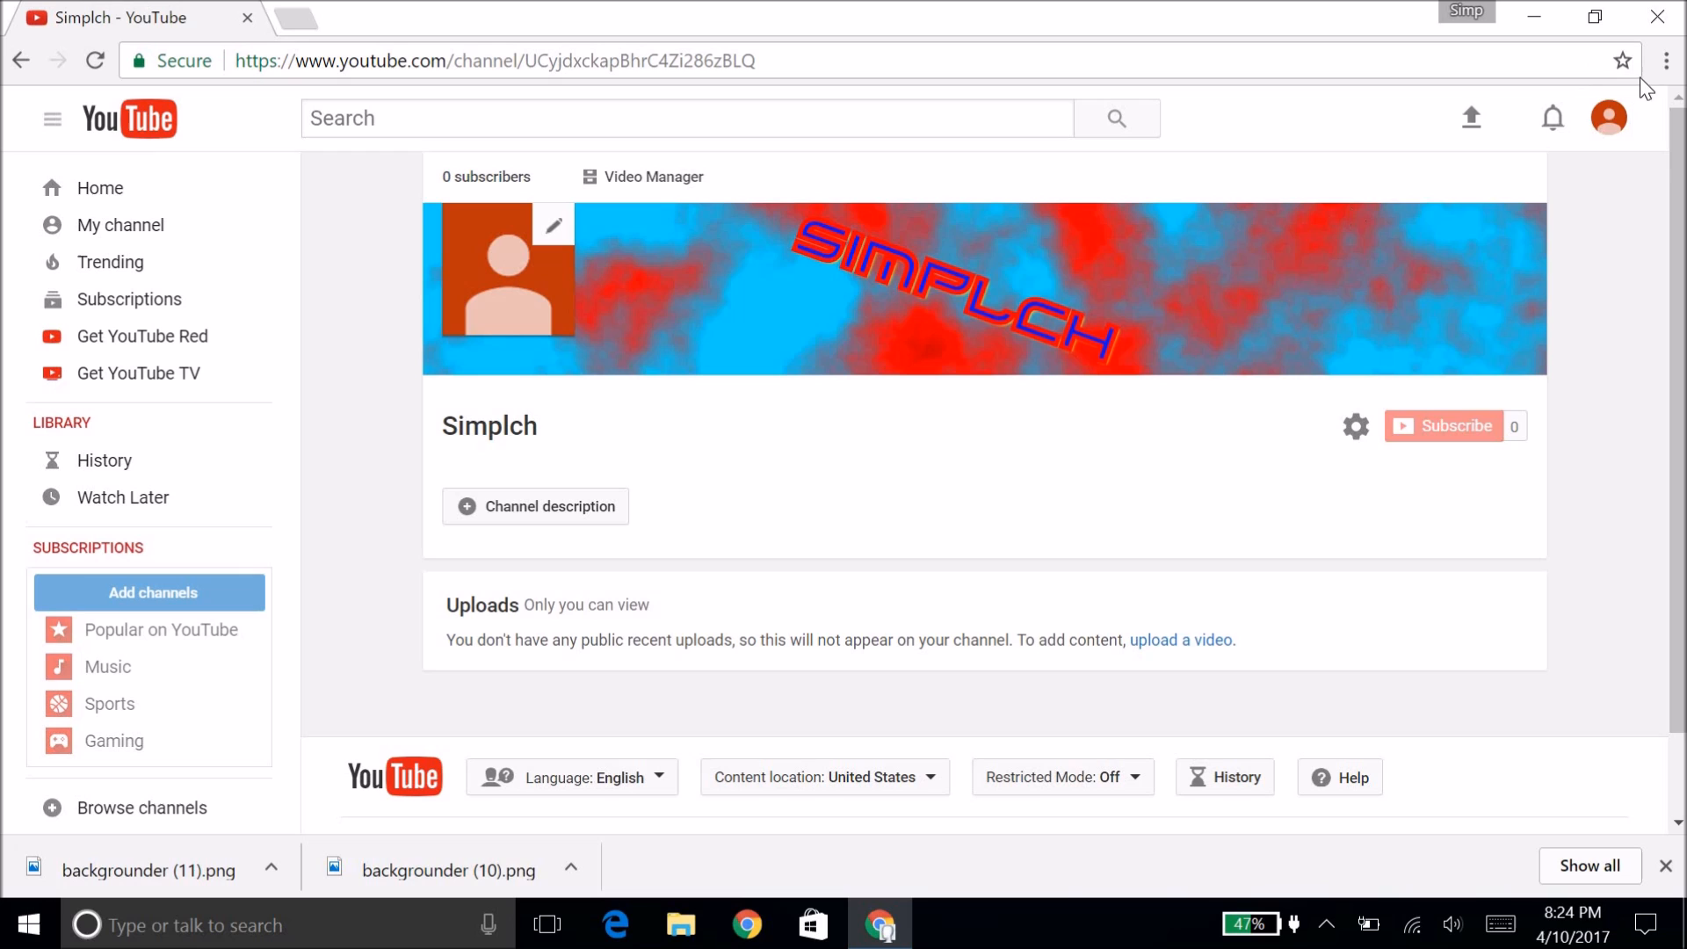
# Step: Open the full browsing history page and bring up the options for clearing browsing data
pyautogui.click(1666, 61)
pyautogui.moveTo(1454, 203)
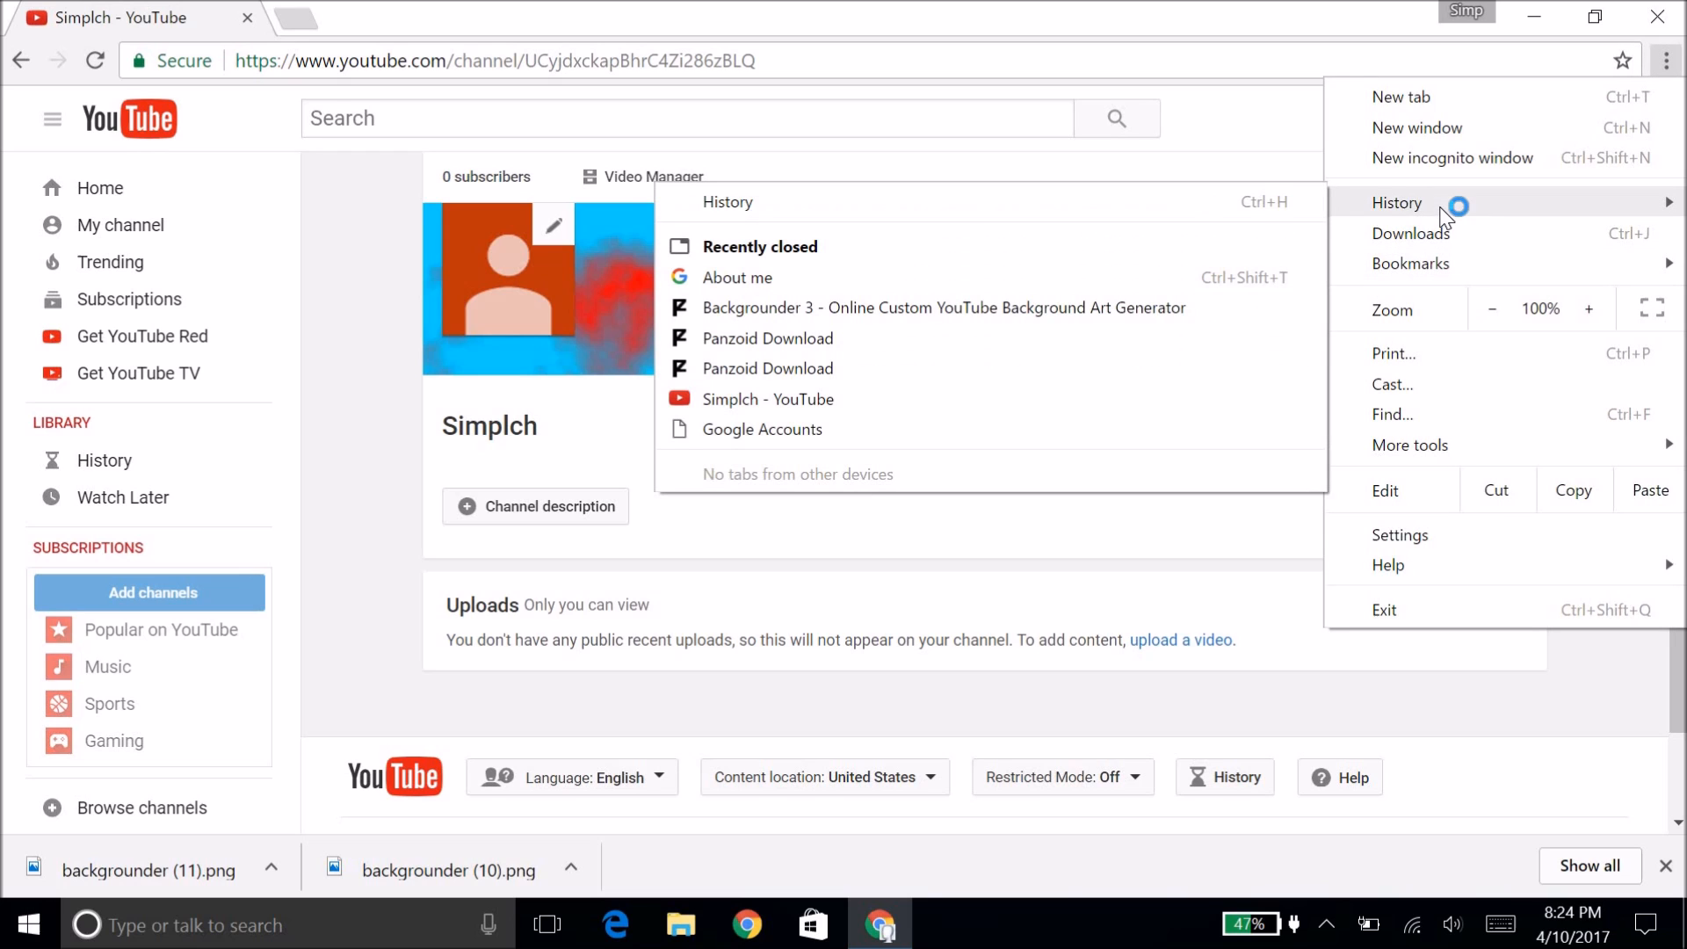
pyautogui.click(1095, 203)
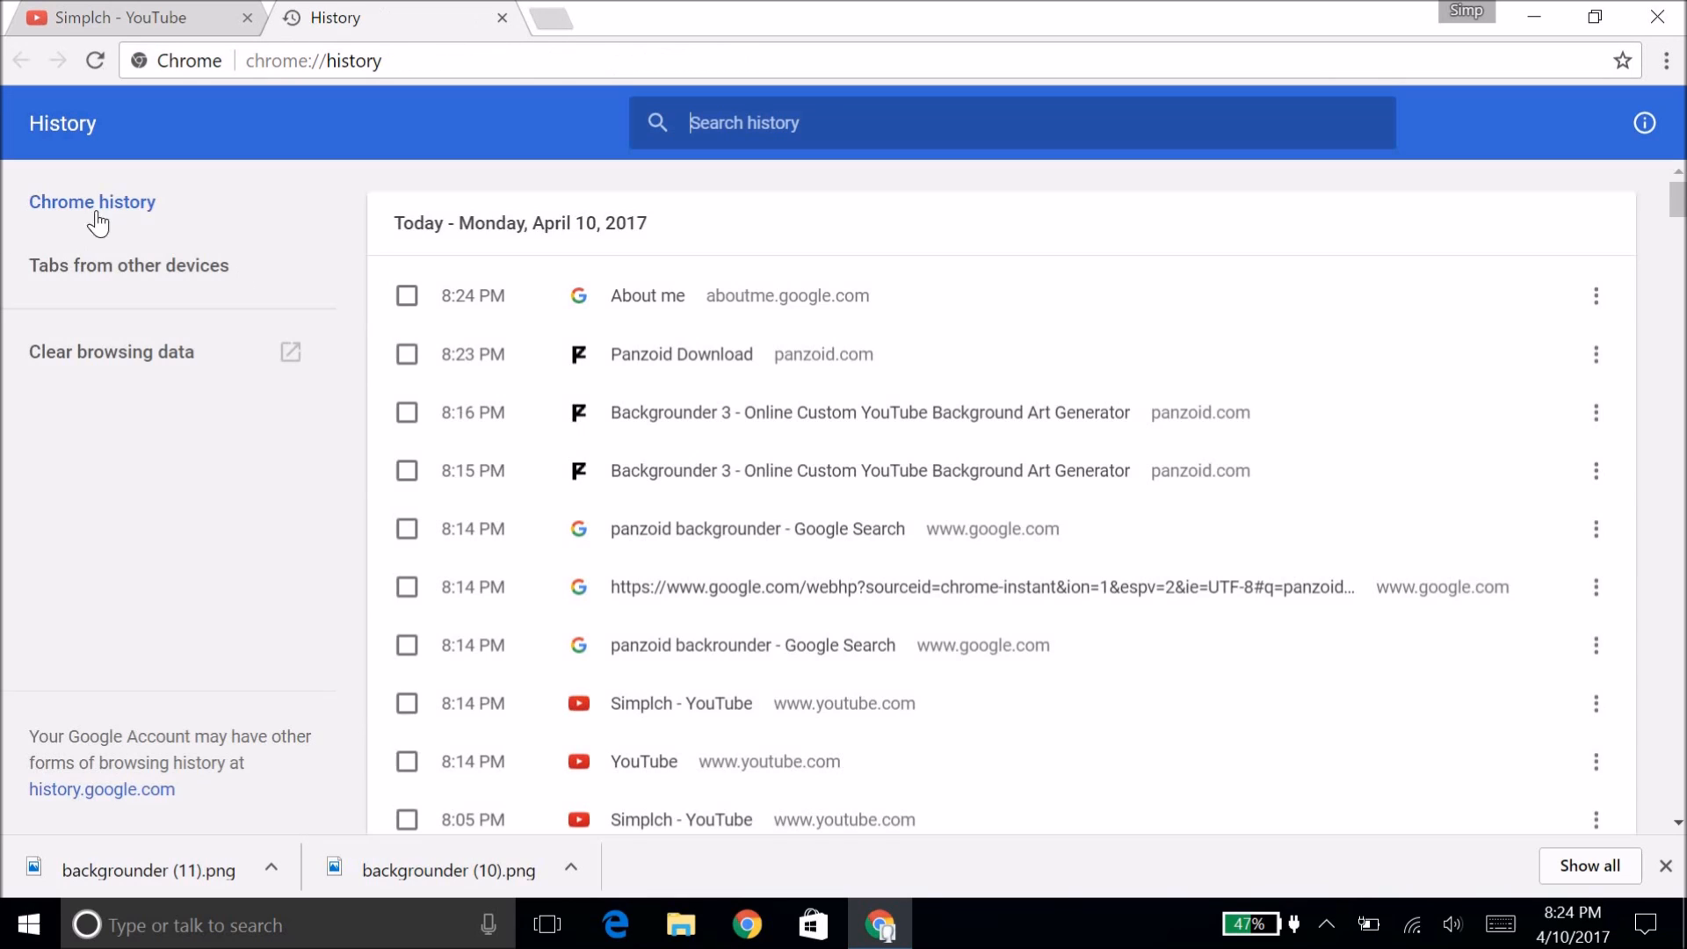
pyautogui.click(141, 350)
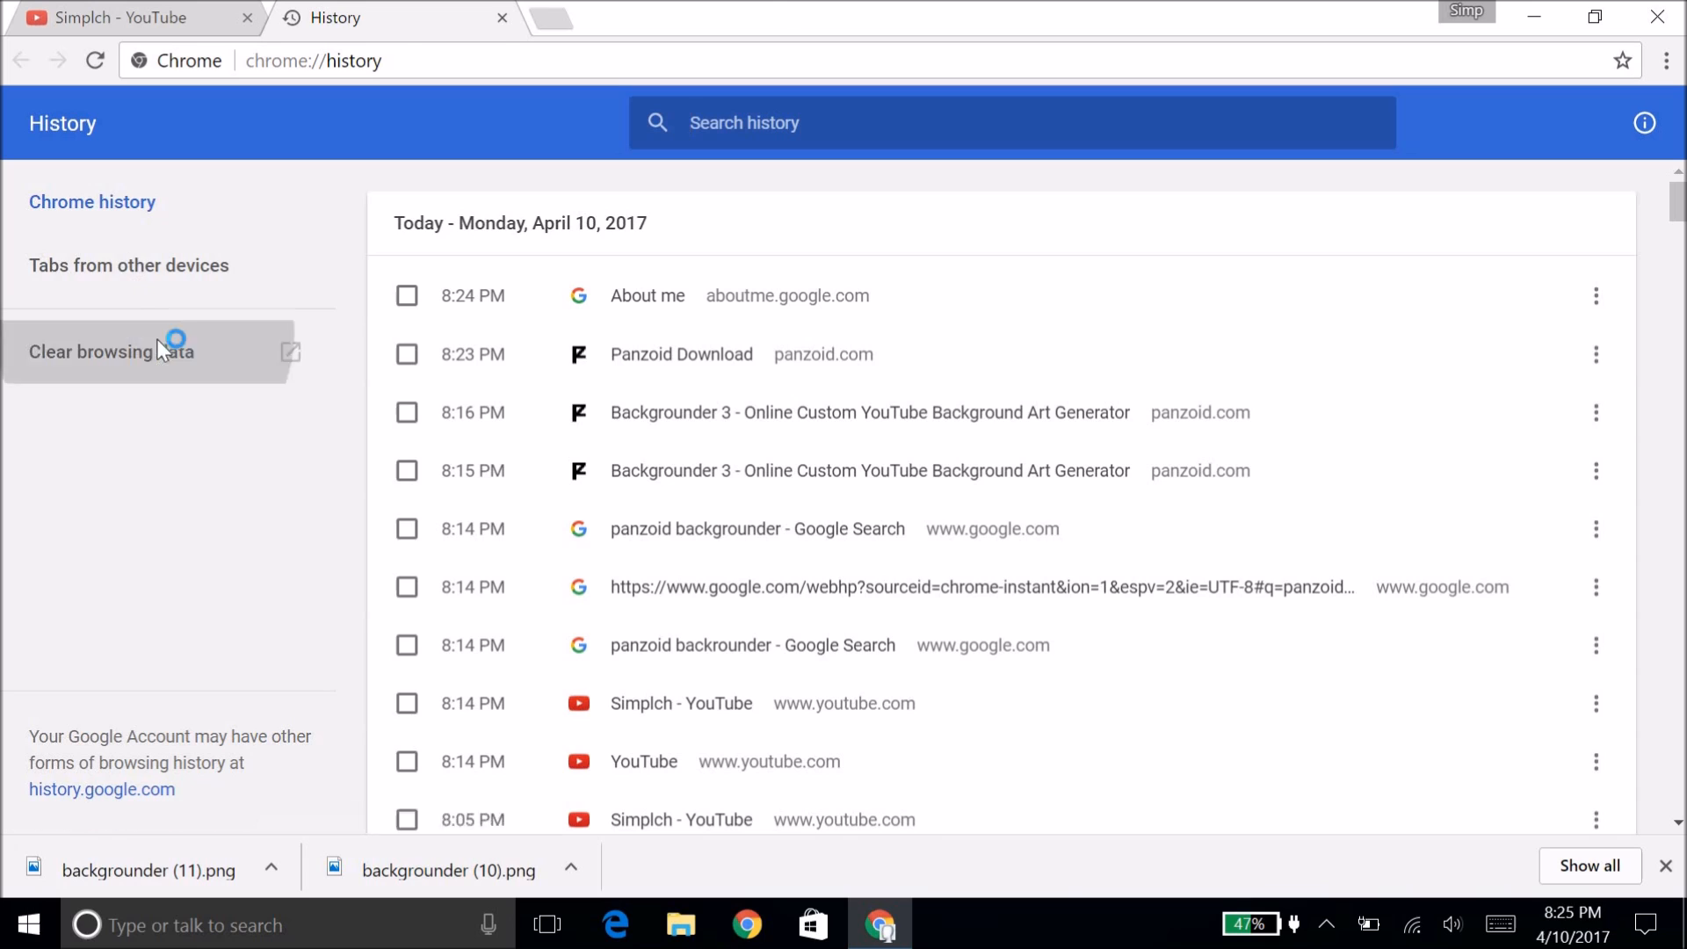
# Step: Clear browsing data from the beginning of time, also including passwords, autofill form data, hosted app data and media licenses
pyautogui.click(873, 204)
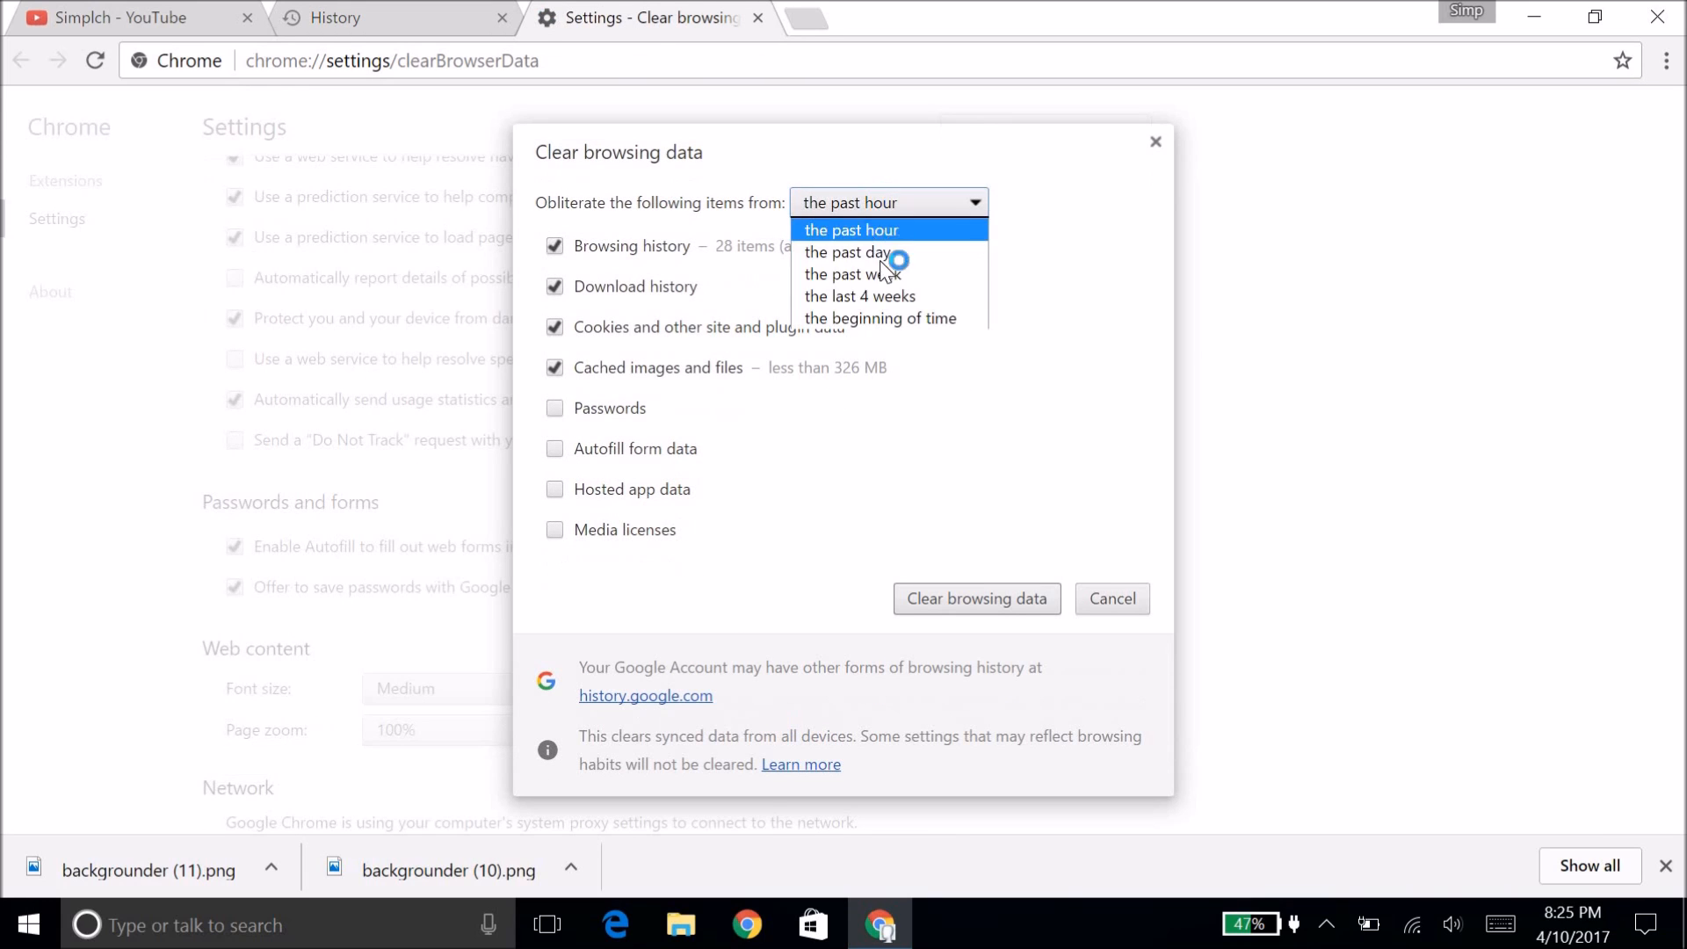
pyautogui.click(878, 316)
pyautogui.click(575, 412)
pyautogui.click(582, 450)
pyautogui.click(587, 489)
pyautogui.click(633, 530)
pyautogui.click(1044, 608)
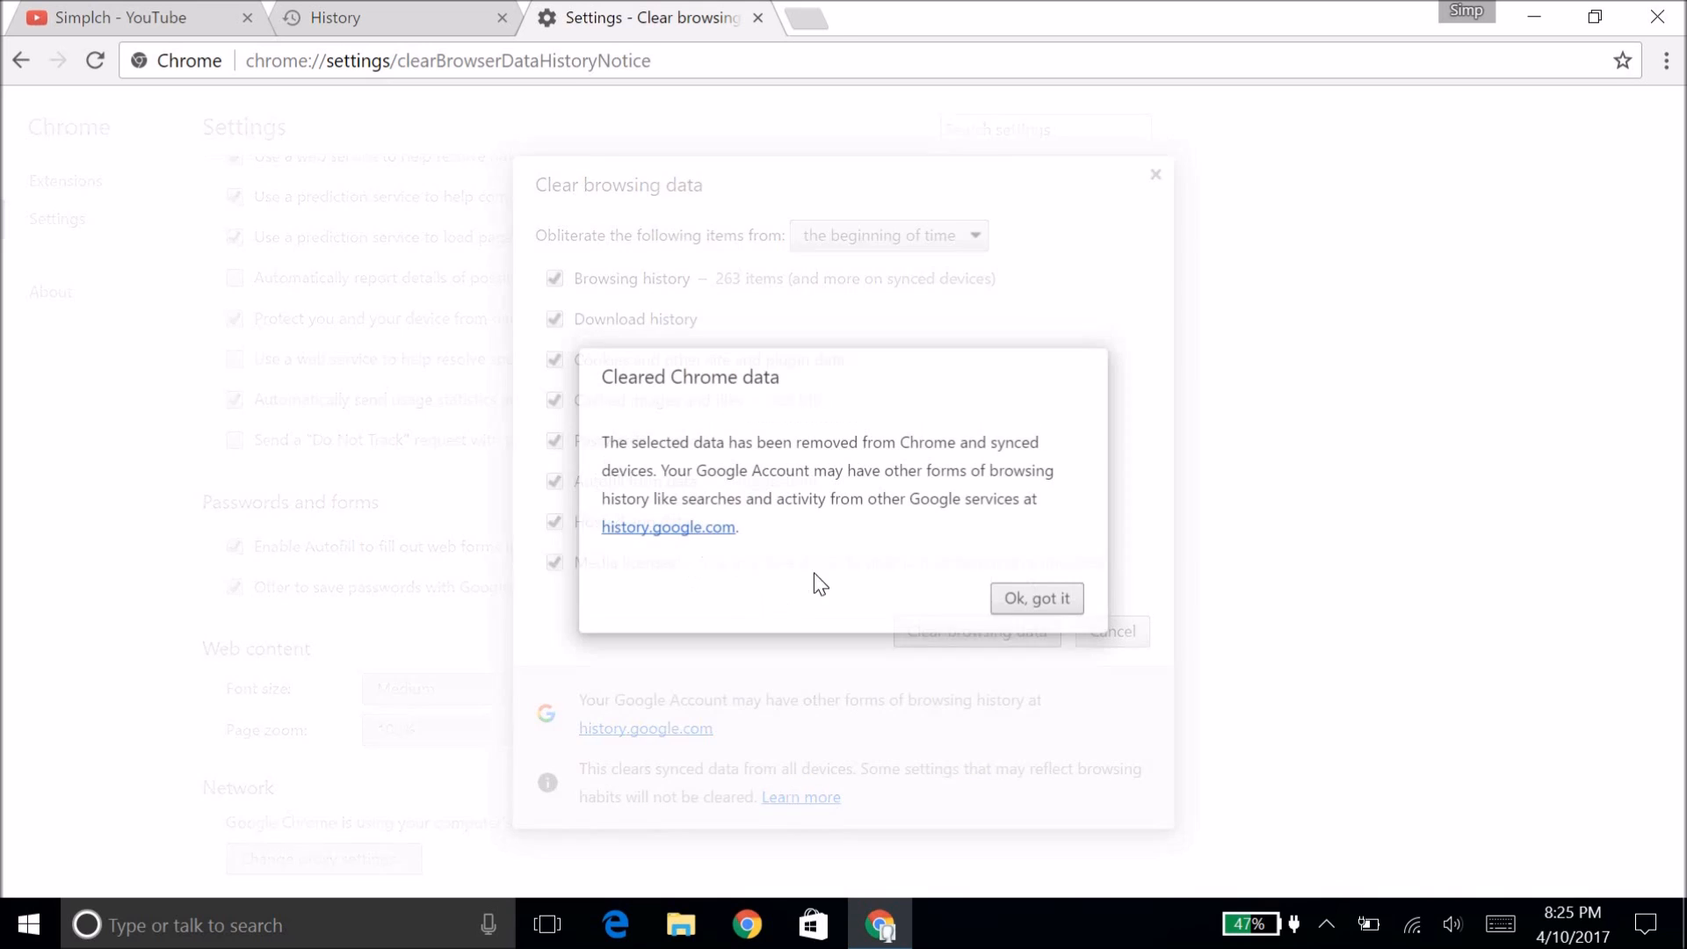
pyautogui.click(1025, 610)
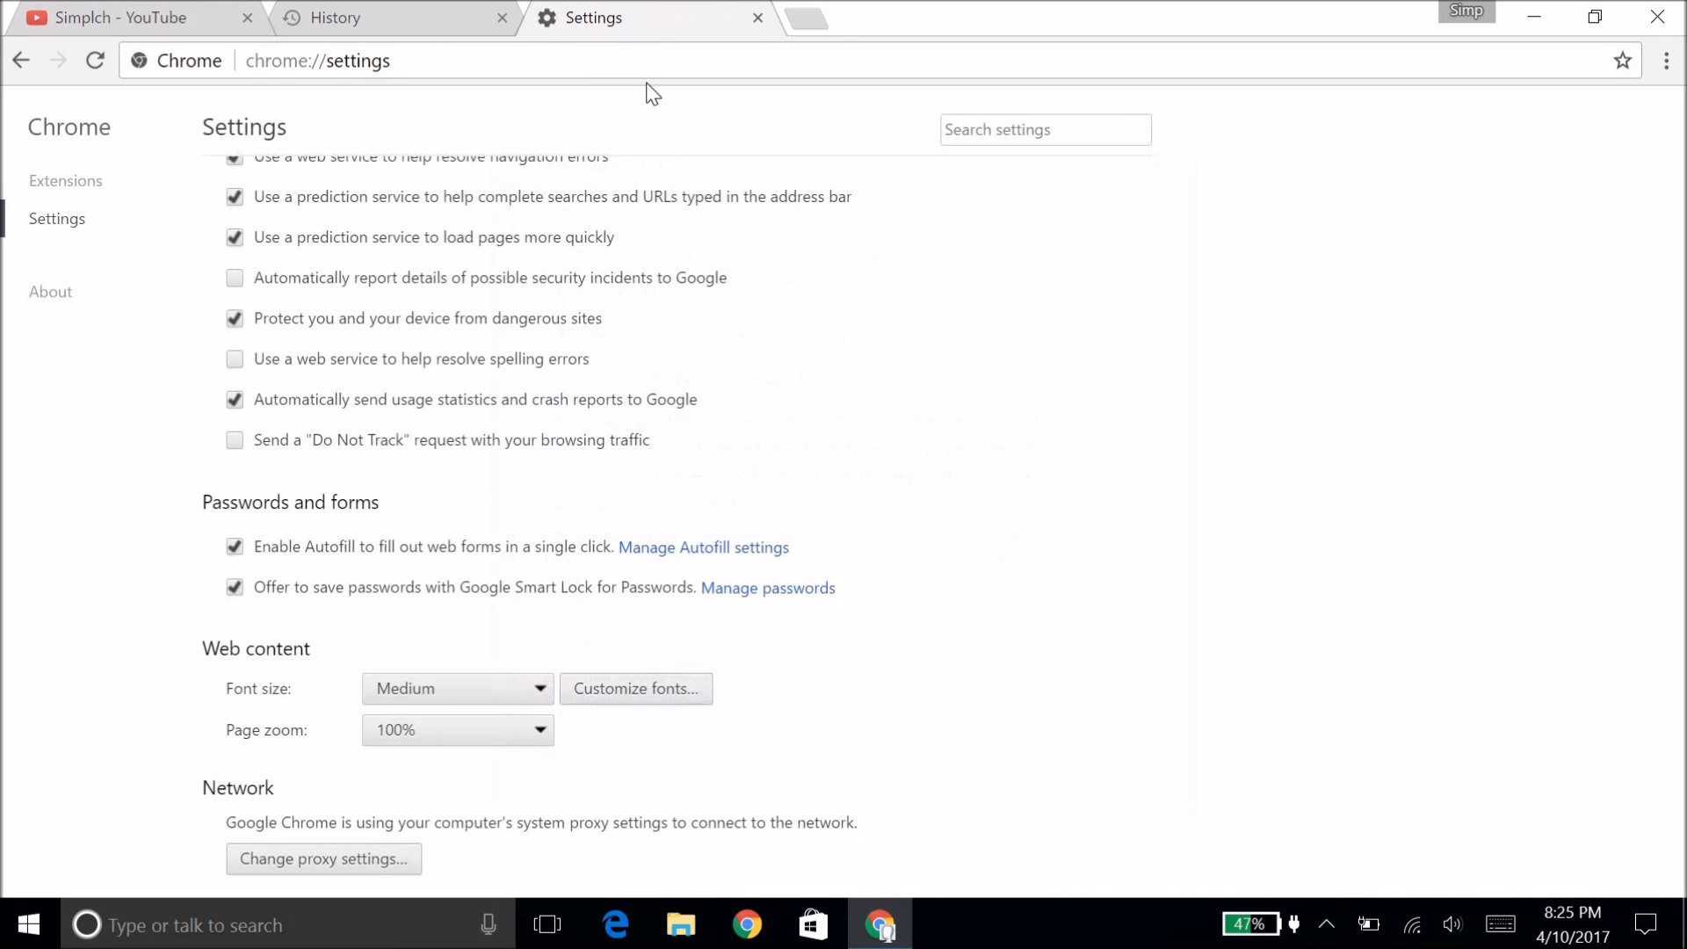
# Step: Close the Settings and History pages and reload the YouTube channel page
pyautogui.click(435, 18)
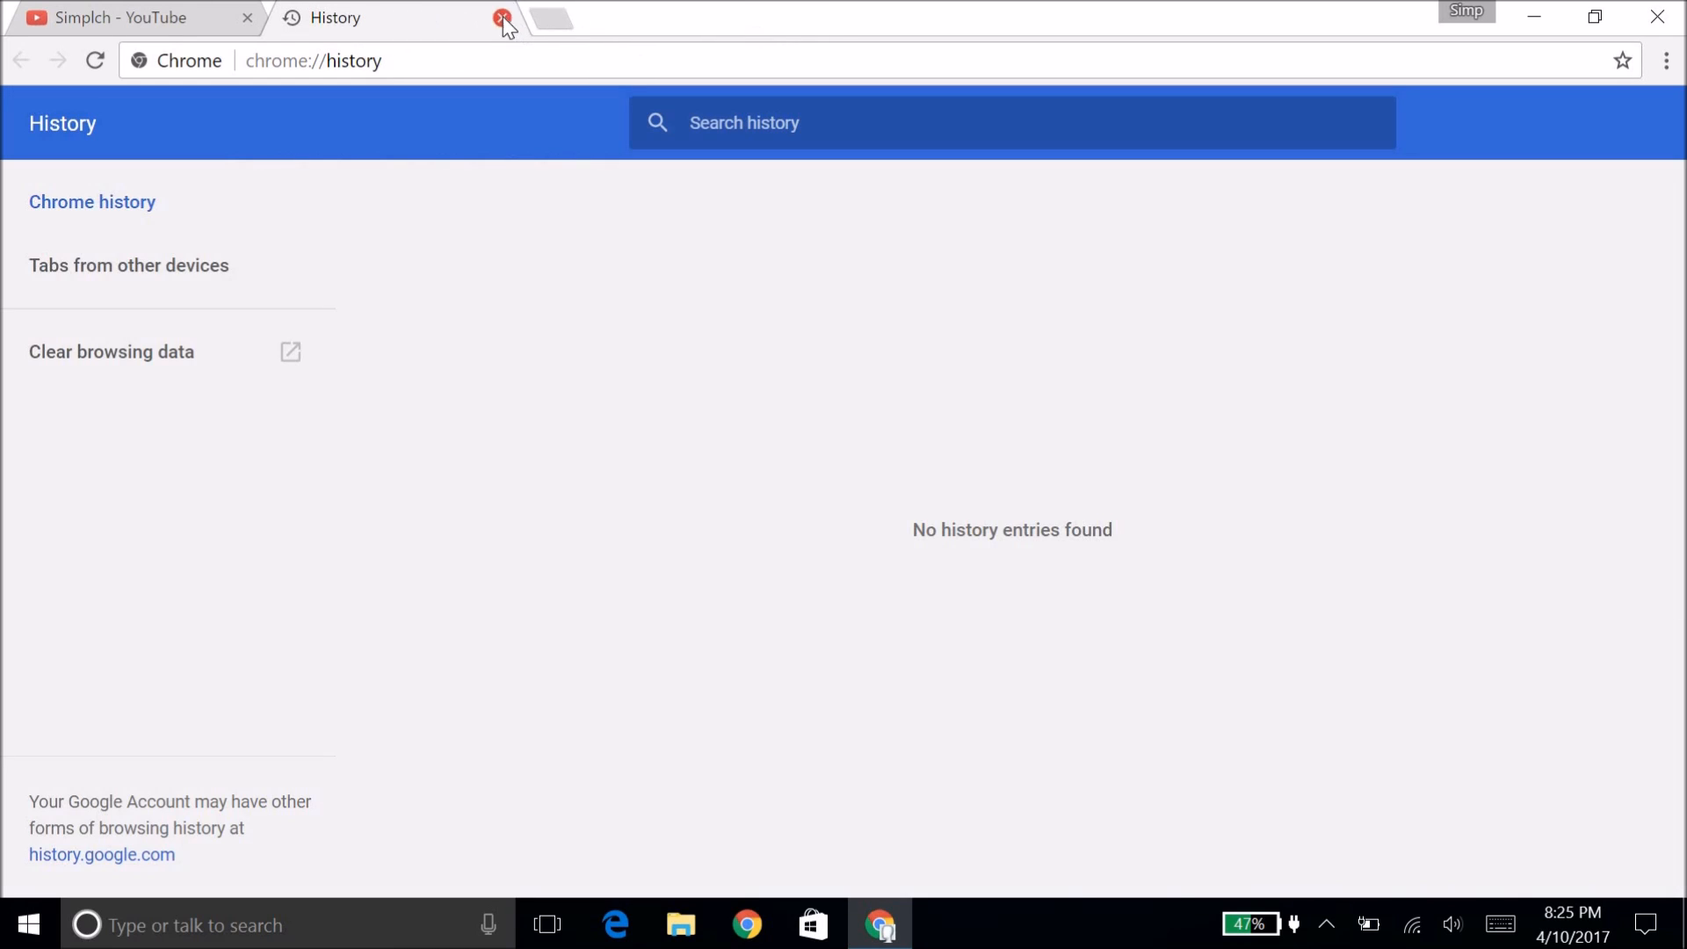
pyautogui.click(503, 18)
pyautogui.click(90, 68)
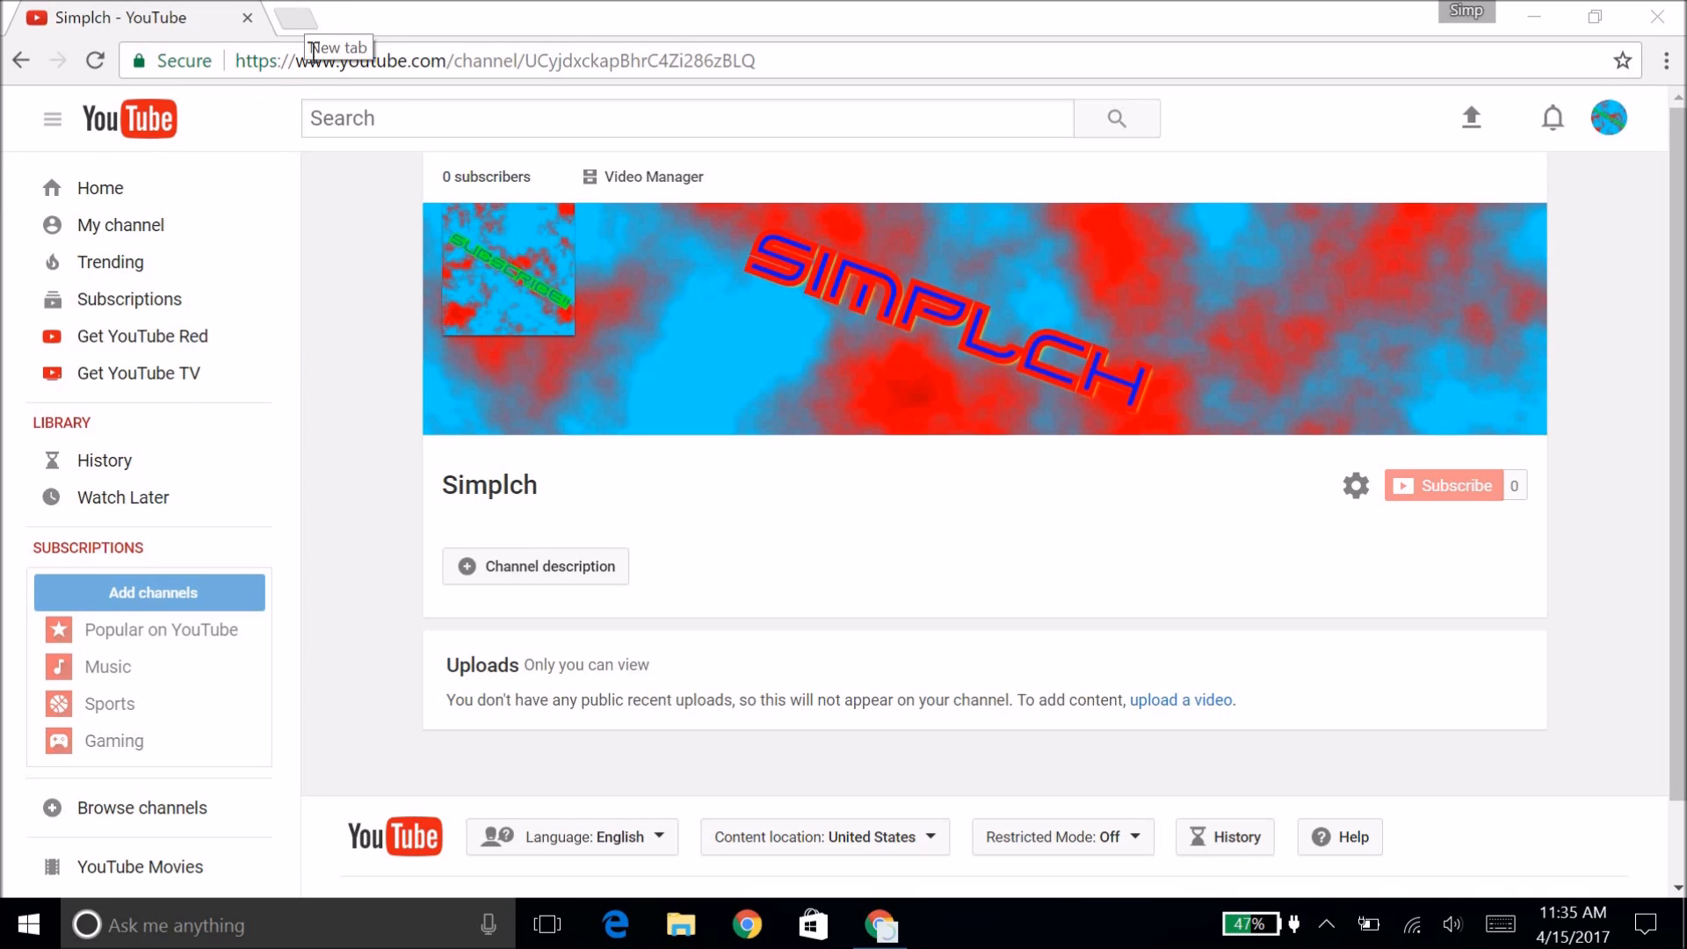
# Step: Reopen the browsing history and clear all listed data types from the beginning of time once more
pyautogui.click(358, 383)
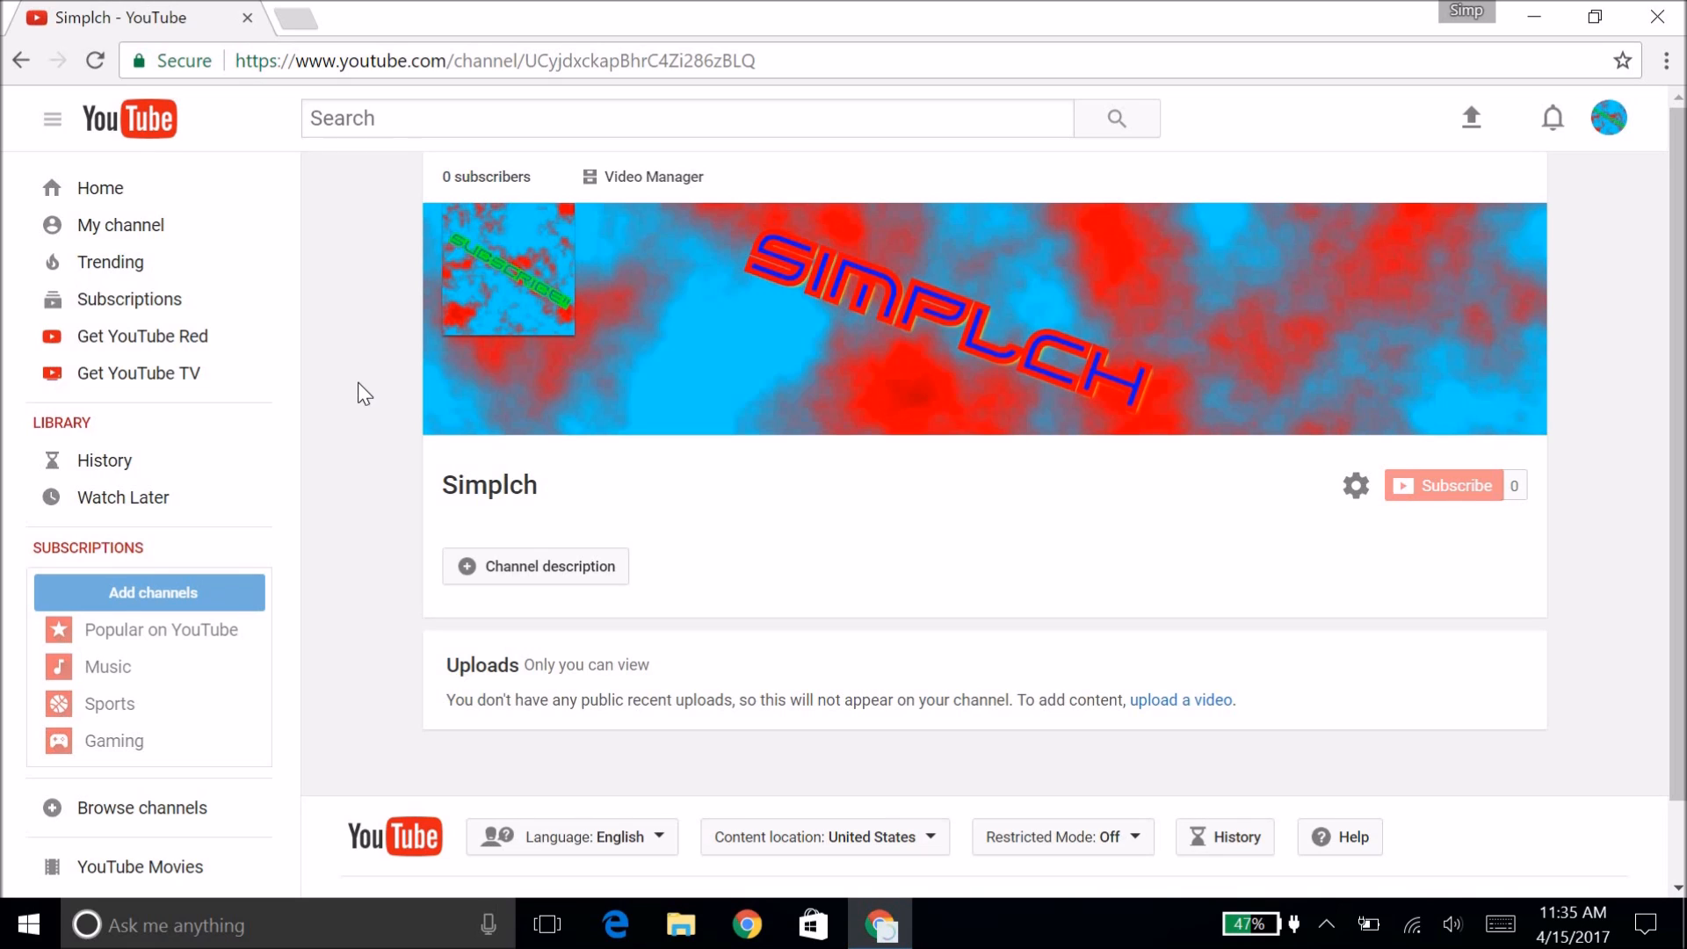
pyautogui.hotkey('ctrl', 'h')
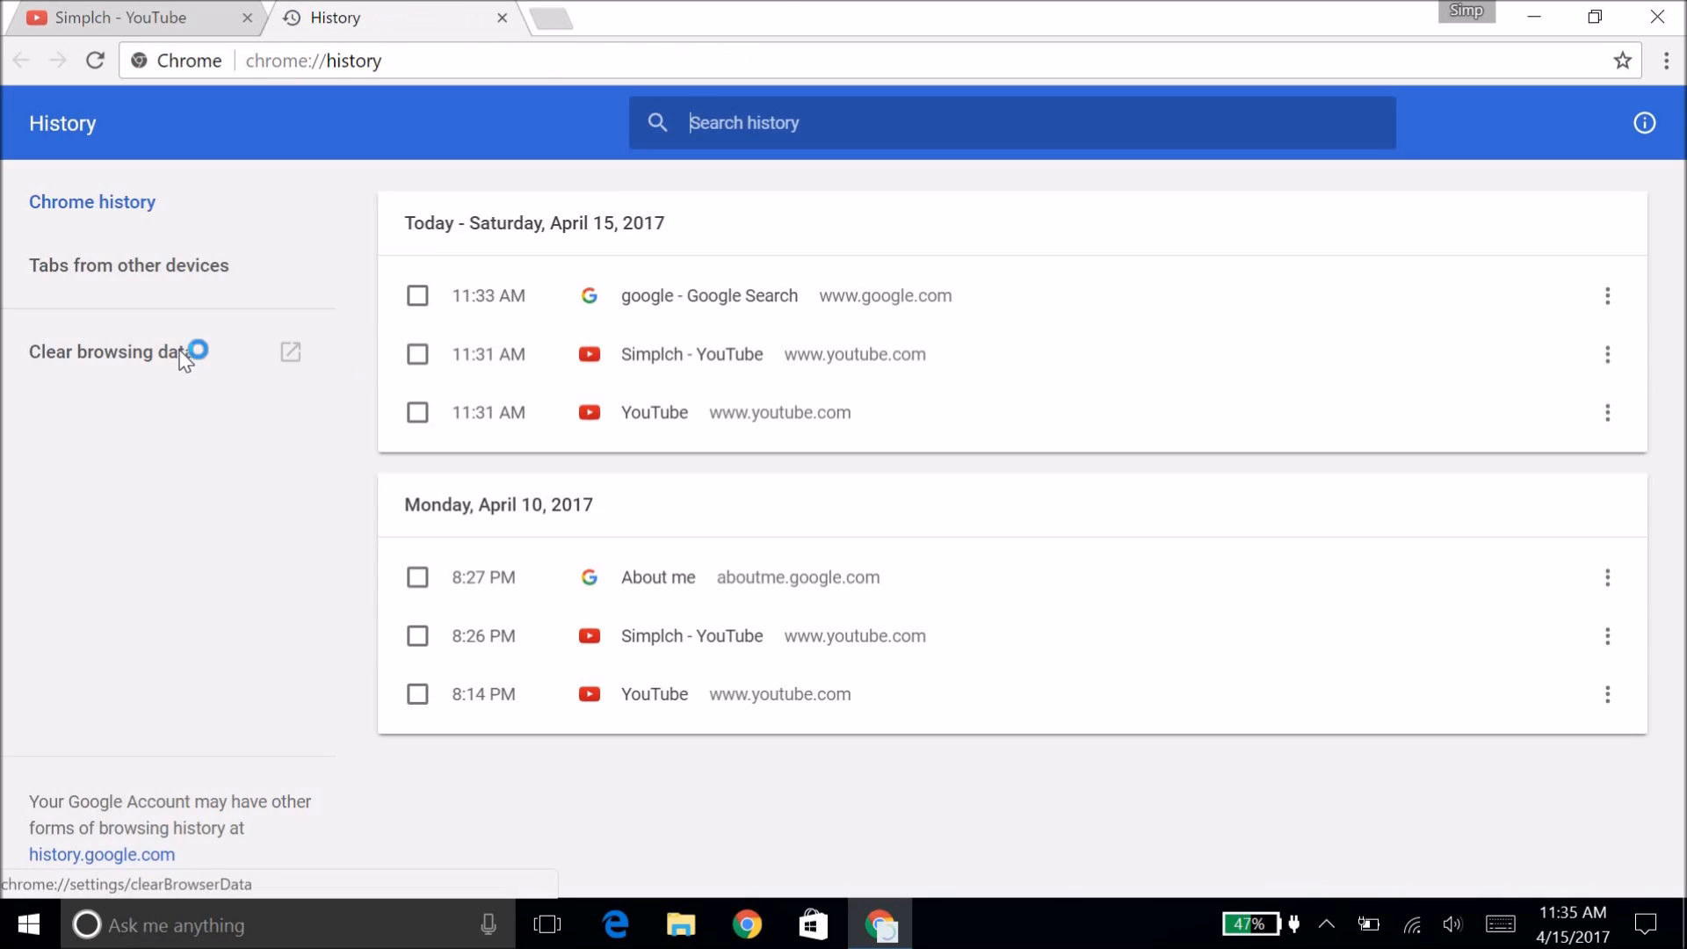
pyautogui.click(181, 353)
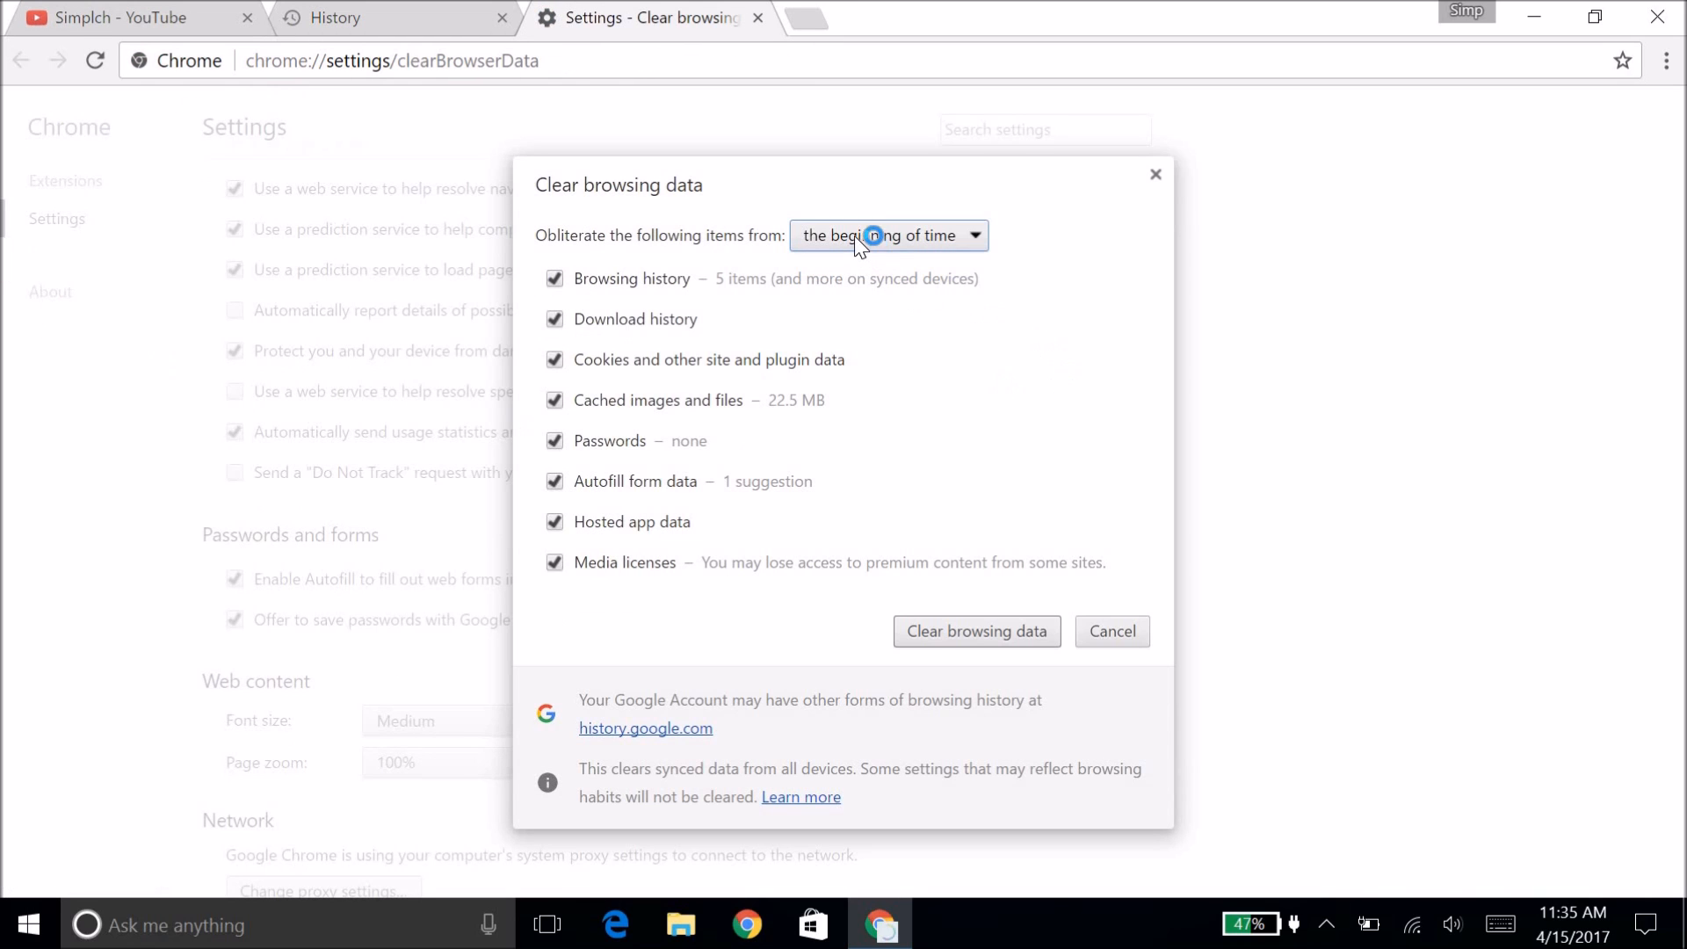
pyautogui.click(934, 640)
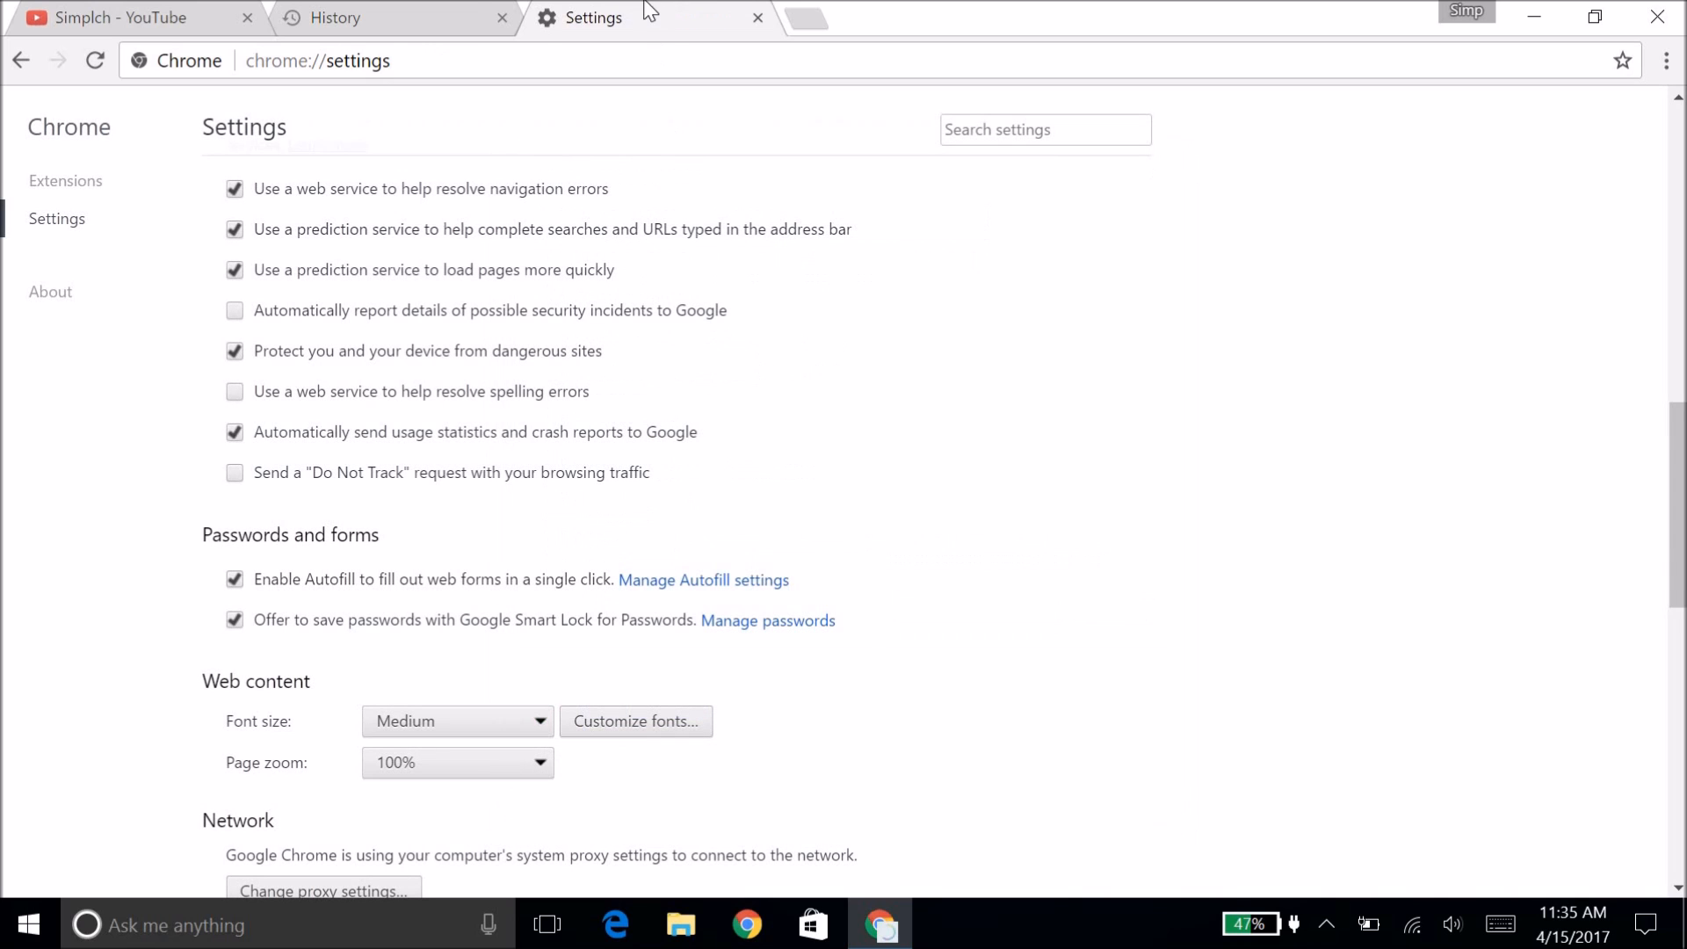